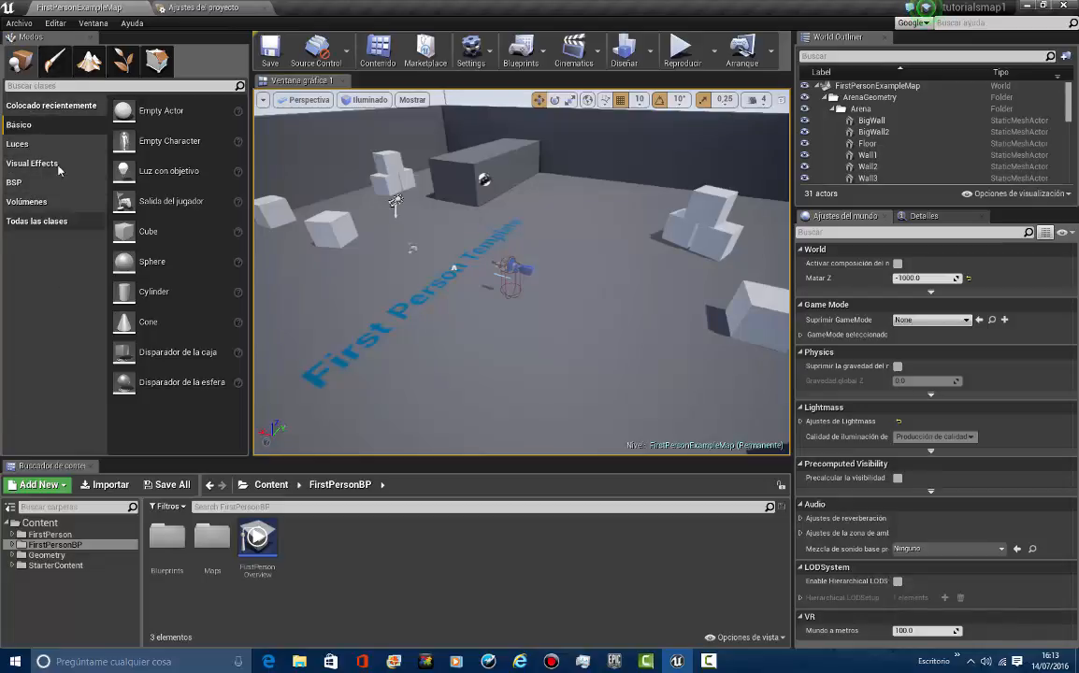
Place a Physics Volume on the arena floor beside the First Person Template text and show its details
click(28, 201)
scroll(159, 327, down, 2)
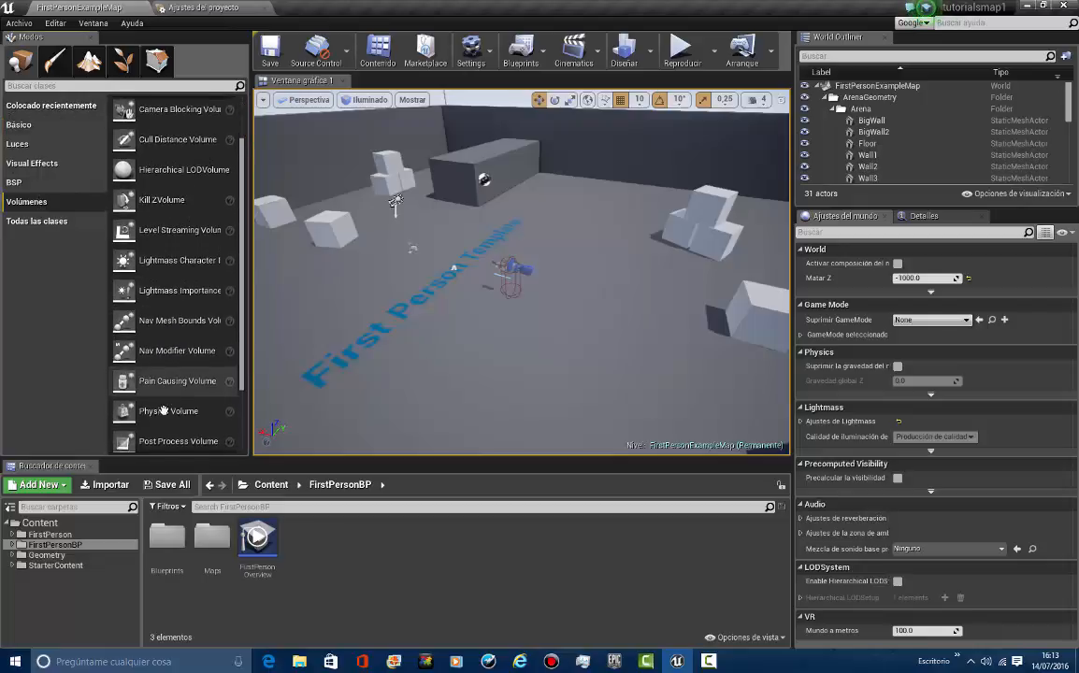
drag(367, 301, 366, 302)
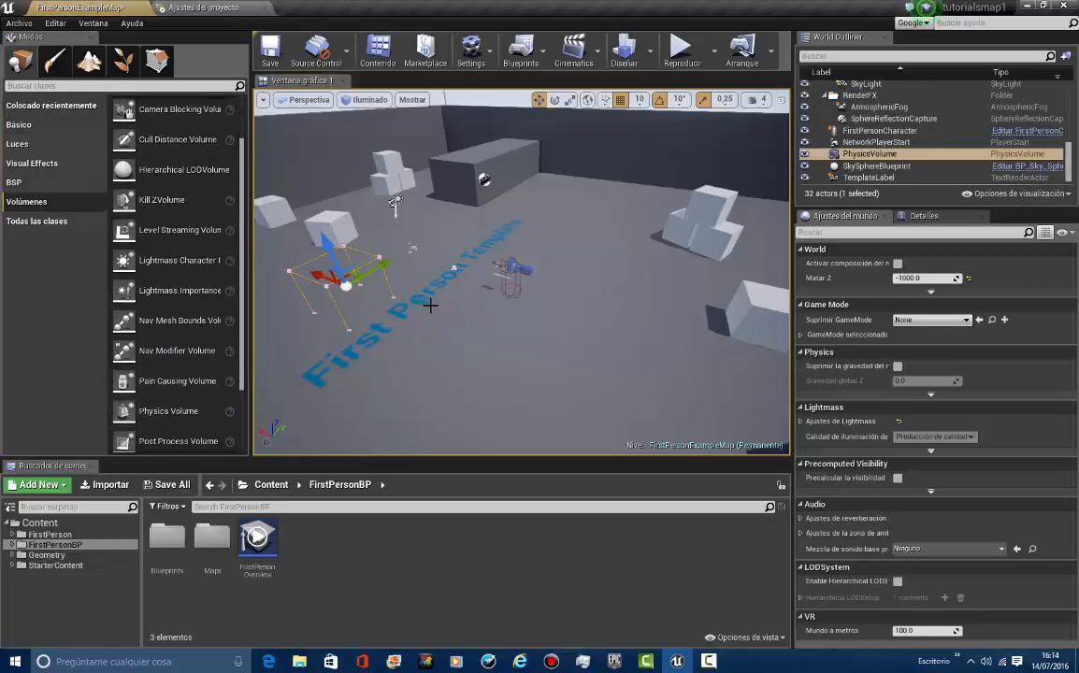
right_drag(429, 306, 271, 257)
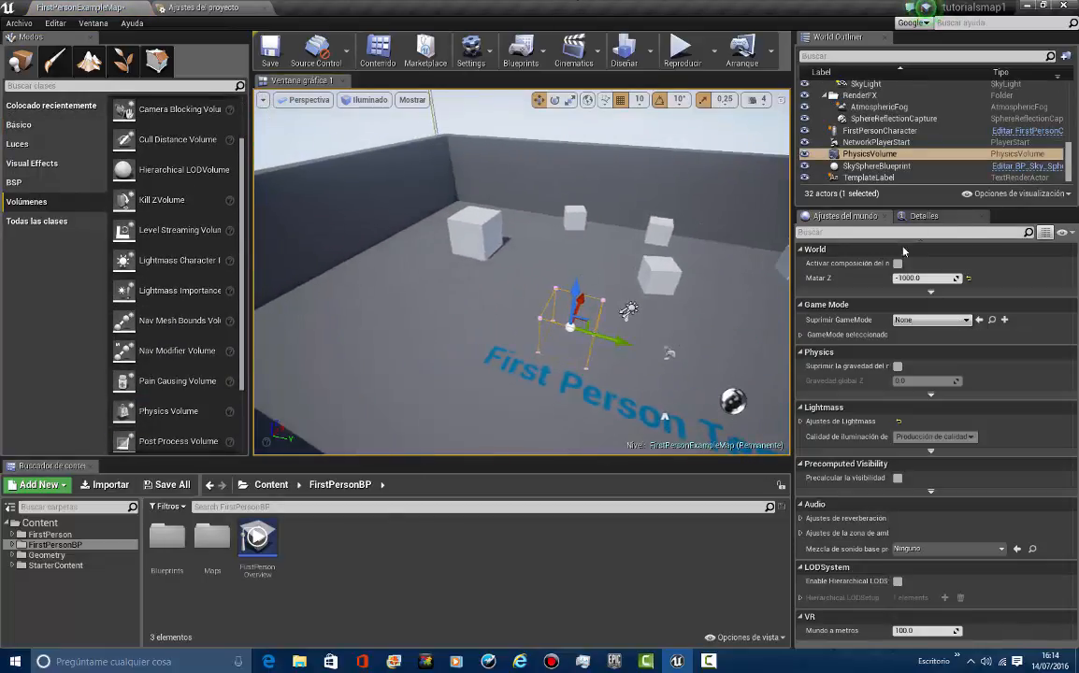
click(926, 216)
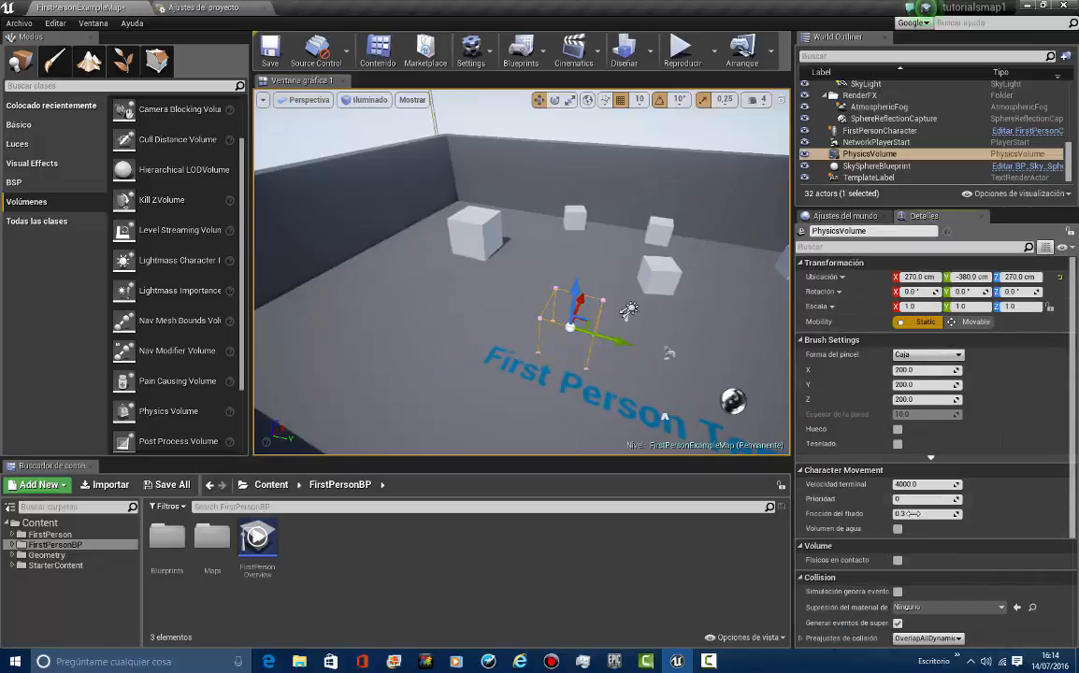
Turn on the water volume option for the physics volume
right_drag(512, 321, 710, 304)
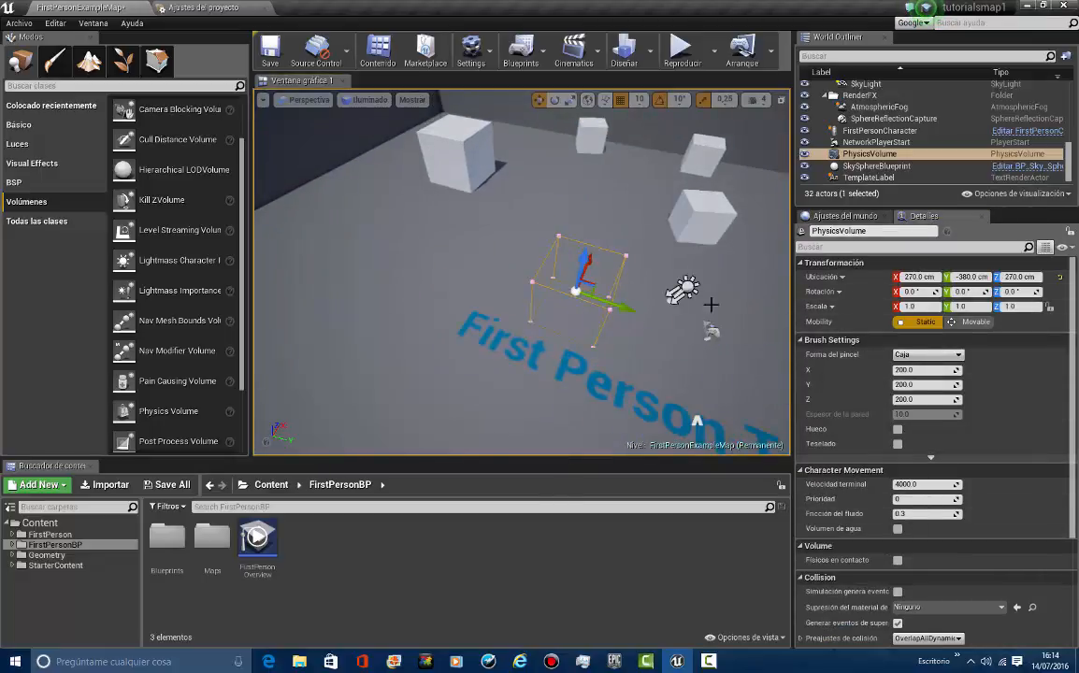
scroll(894, 463, down, 1)
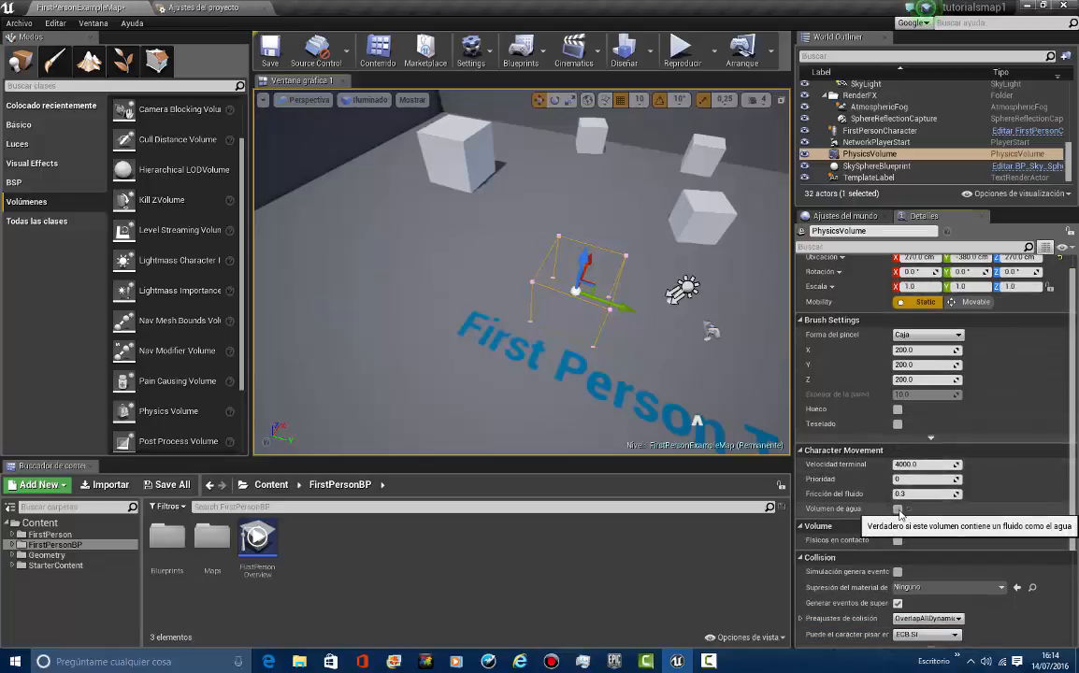
right_drag(513, 279, 817, 354)
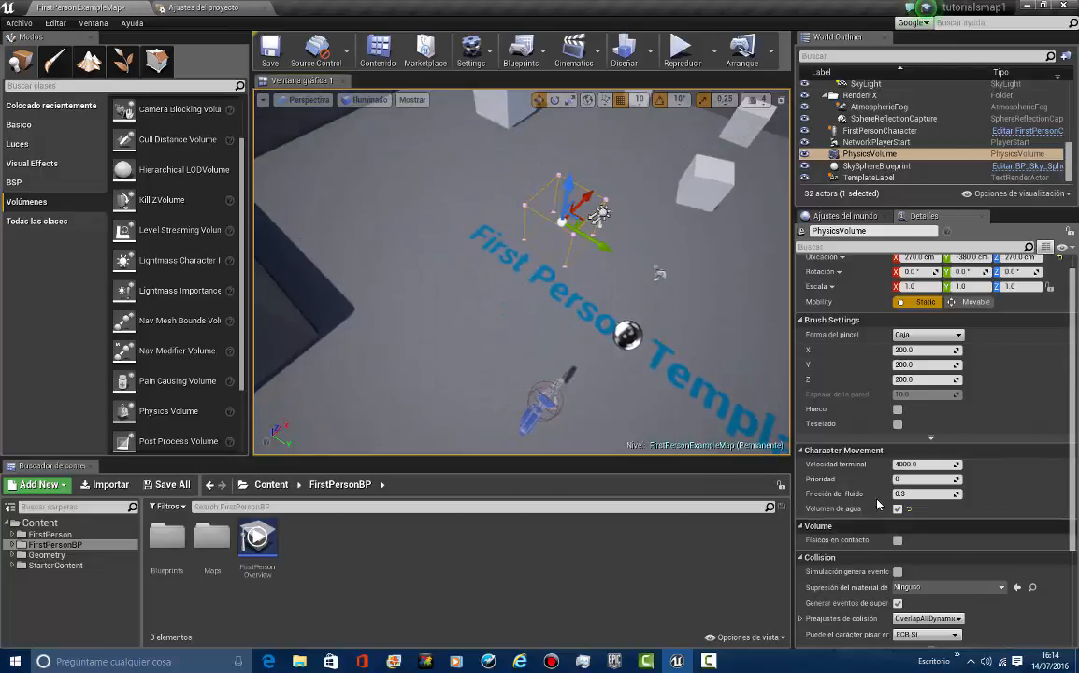
right_drag(449, 316, 505, 140)
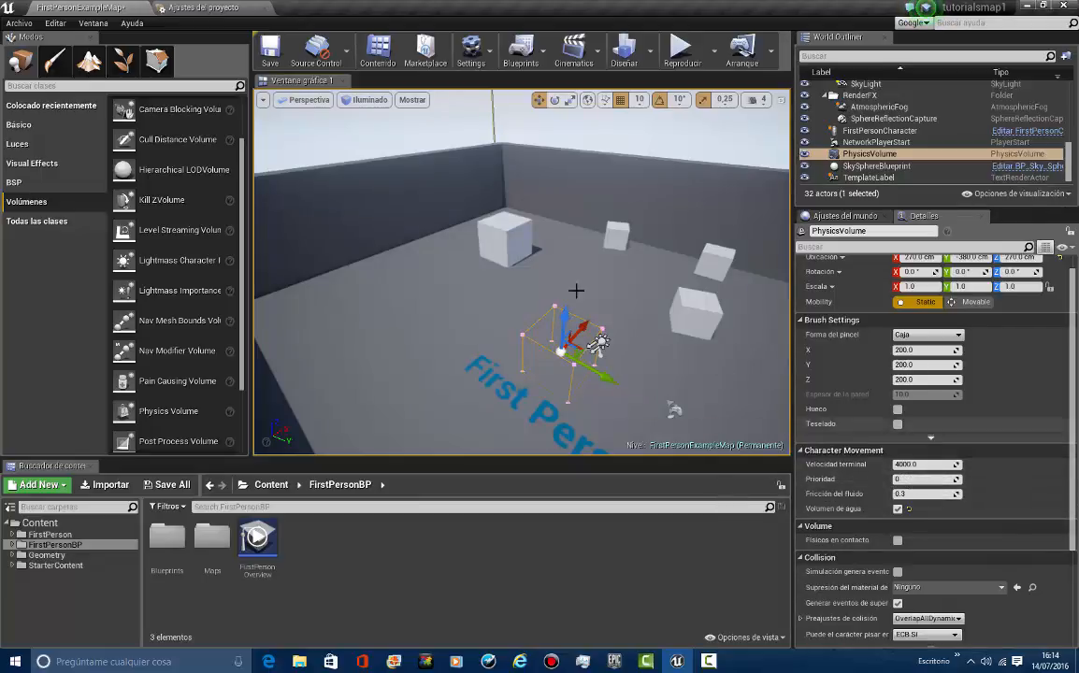
drag(564, 326, 566, 320)
right_drag(566, 319, 569, 339)
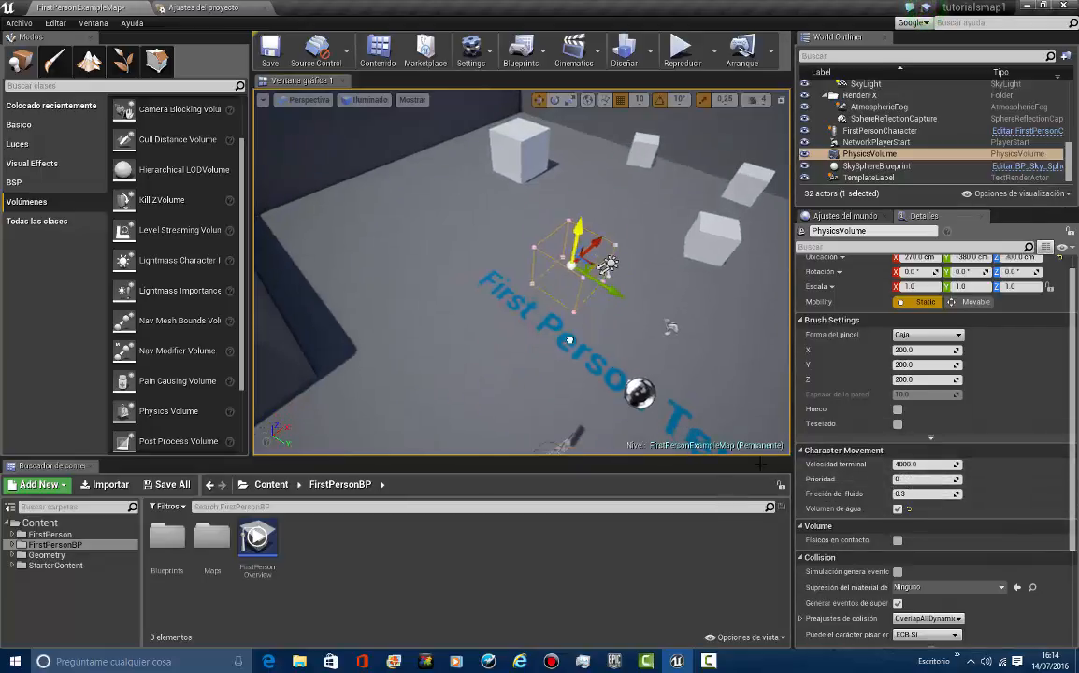
click(56, 24)
click(94, 44)
right_drag(377, 181, 463, 364)
right_drag(585, 135, 500, 303)
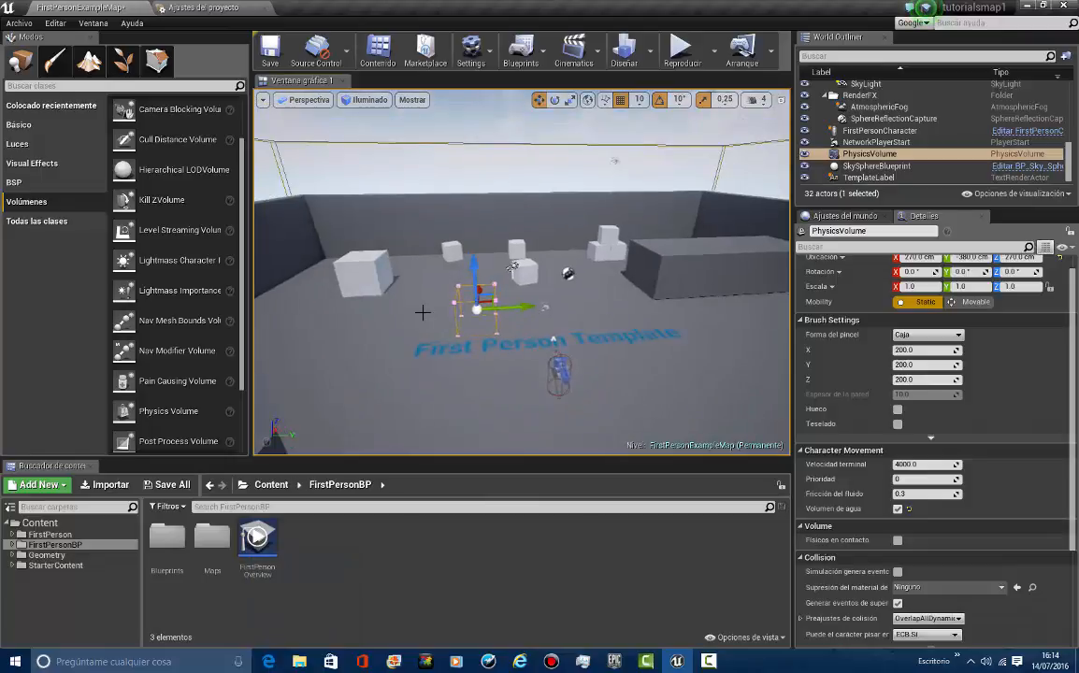
Set the physics volume's priority to 0 and mark it as a water volume
right_drag(422, 312, 562, 158)
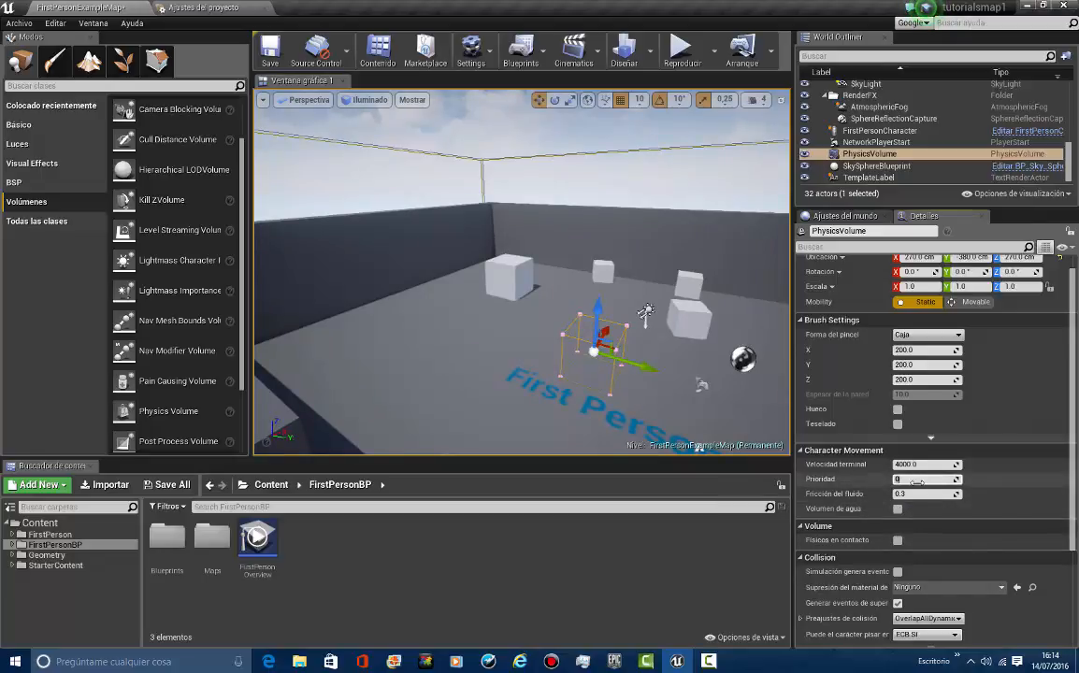
right_drag(680, 355, 704, 380)
click(950, 479)
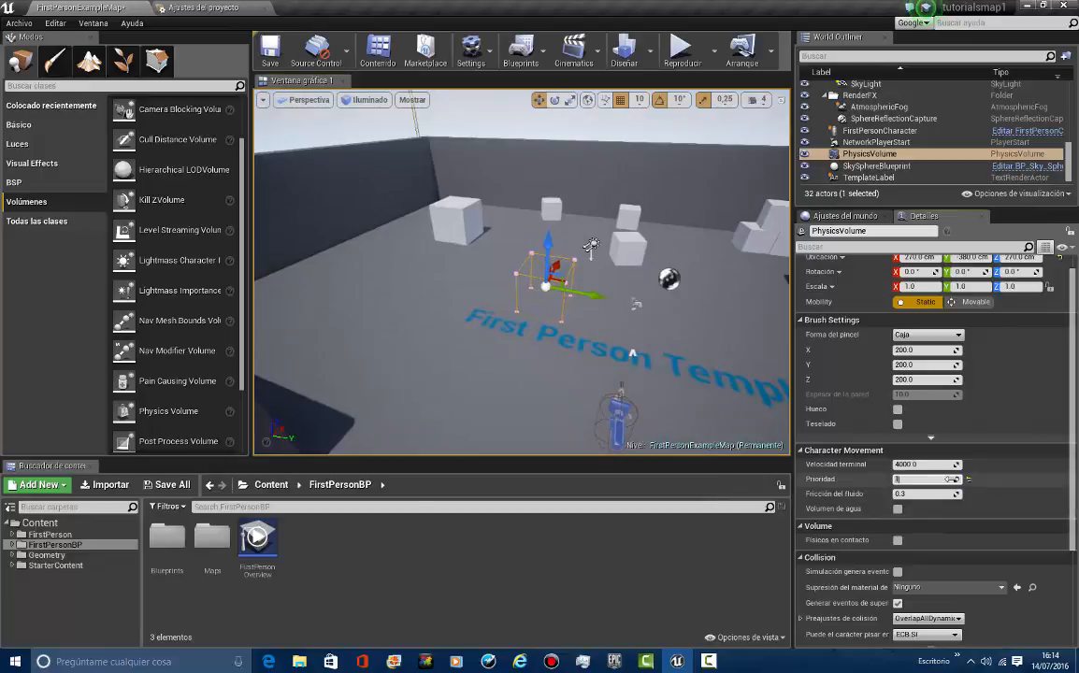
click(899, 510)
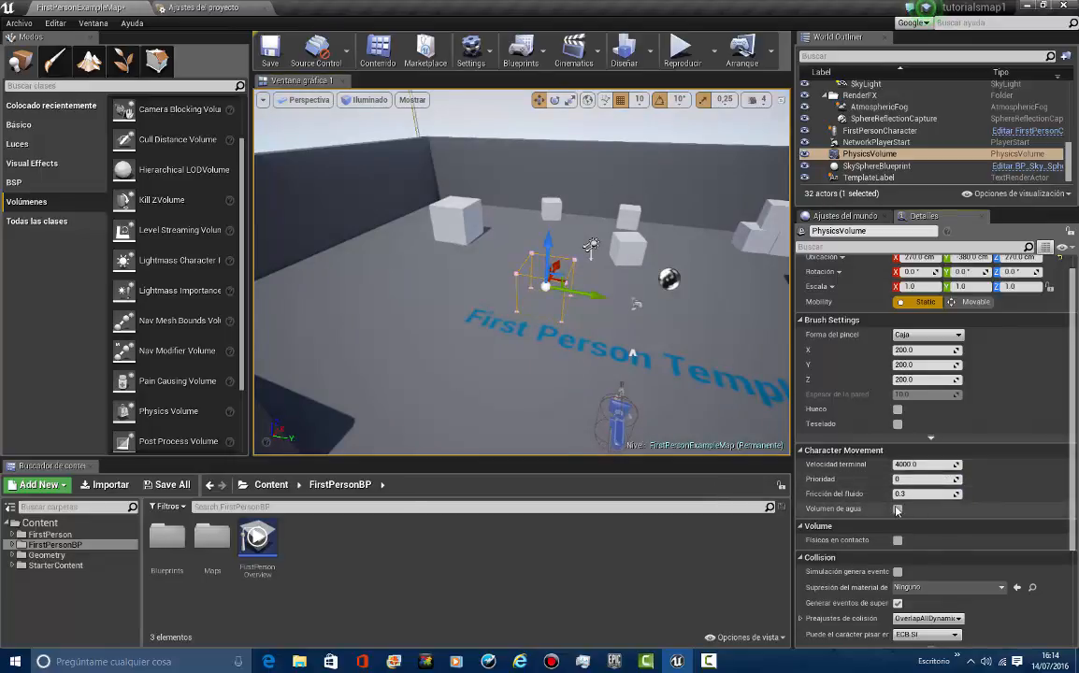
right_drag(349, 217, 310, 236)
right_drag(533, 304, 594, 294)
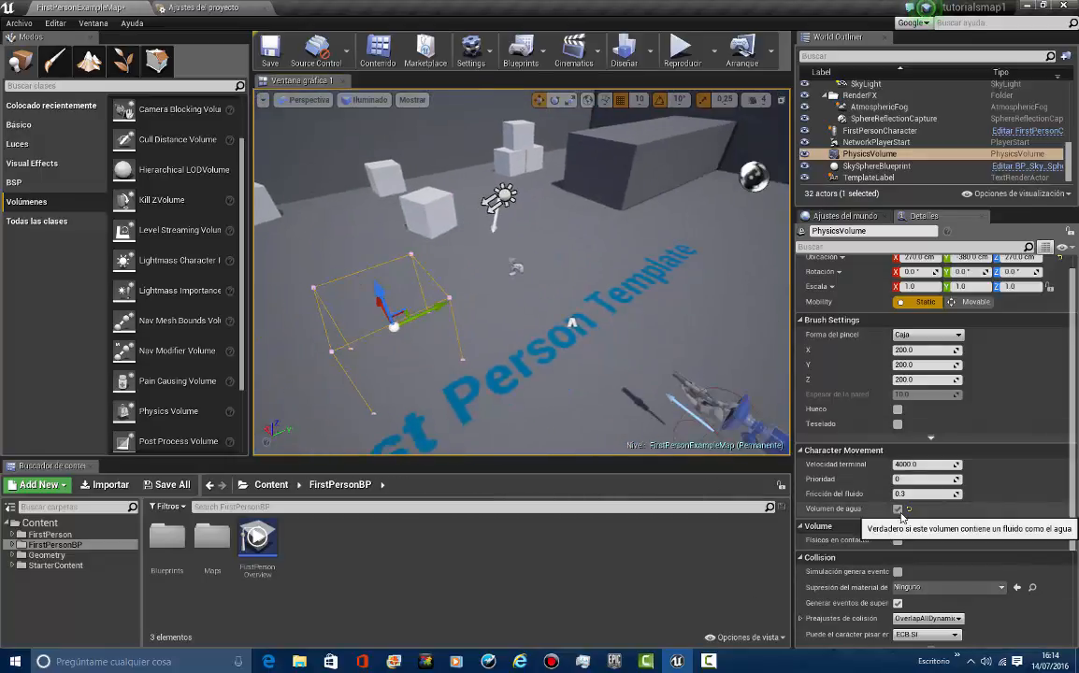
Scale the physics volume to 8.0 in X, 7.75 in Y and 5.0 in Z
key(f)
right_drag(299, 624, 225, 624)
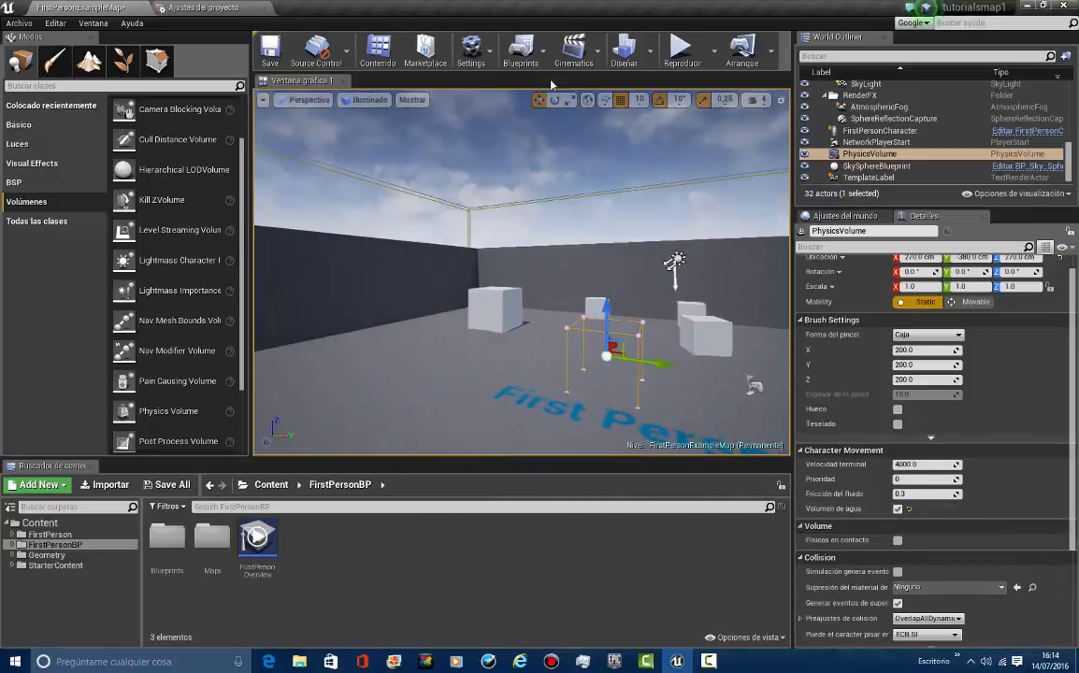
click(570, 100)
right_drag(552, 187, 449, 231)
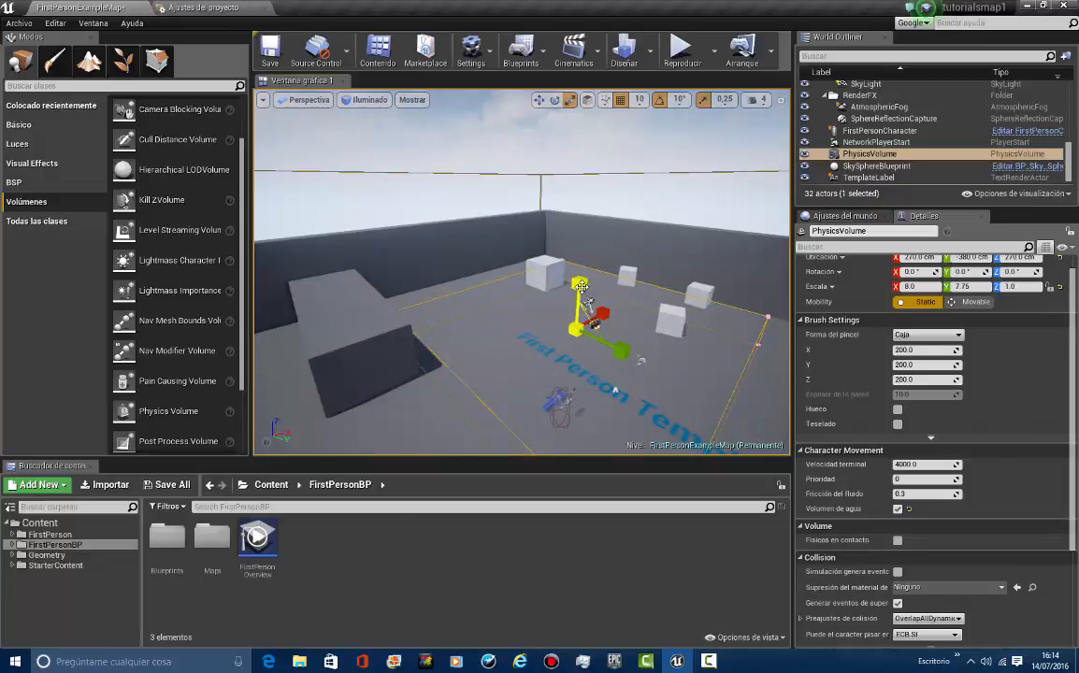
Move the physics volume above the arena to about Y -1080 cm and Z 2150 cm
click(539, 100)
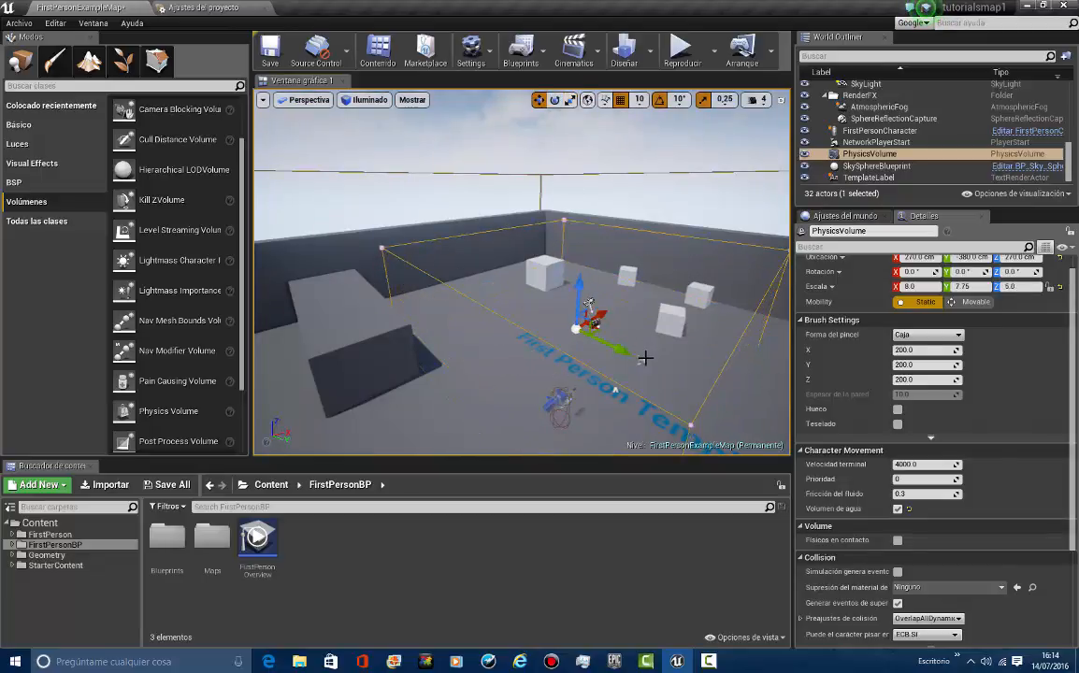
drag(499, 281, 495, 278)
right_drag(511, 228, 479, 227)
key(s)
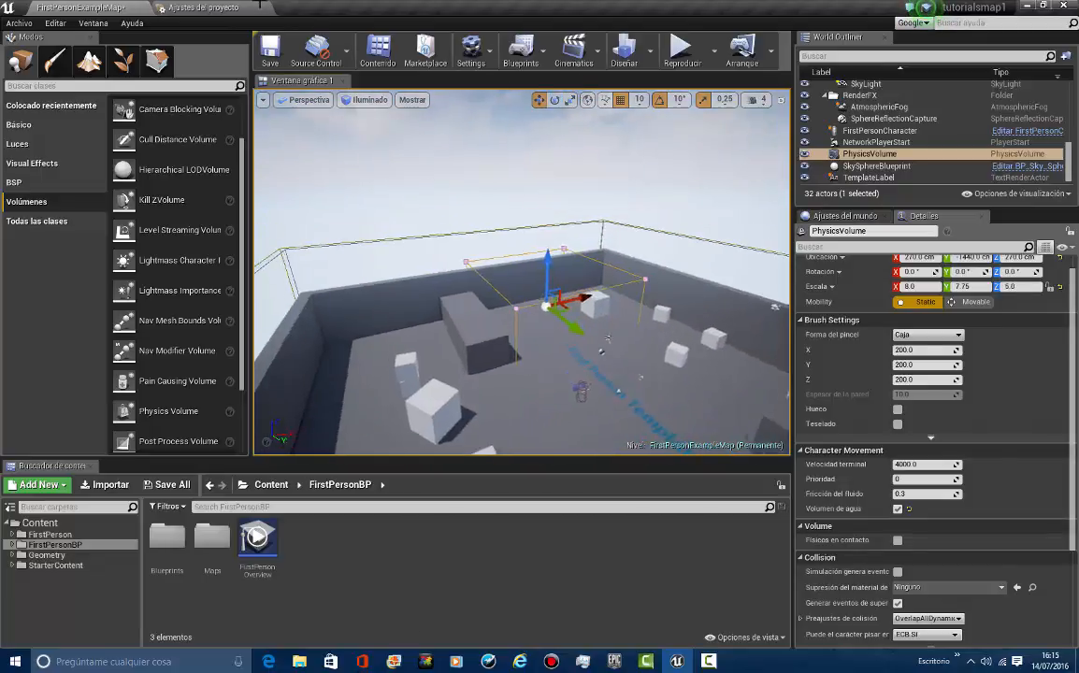
drag(547, 246, 547, 87)
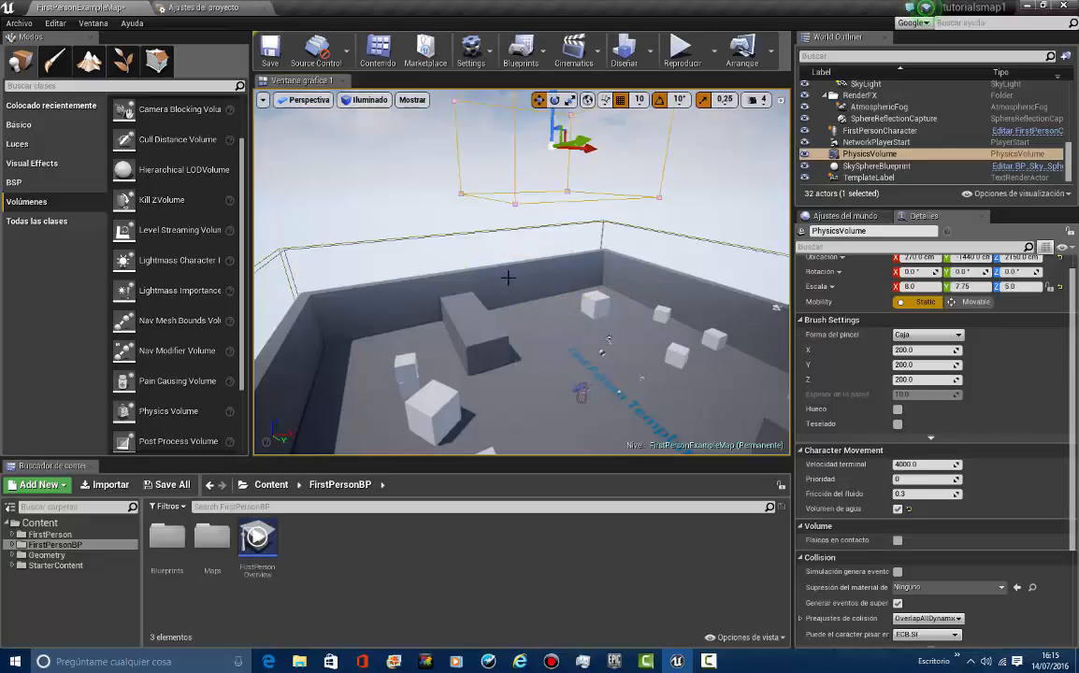
key(a)
right_drag(508, 277, 578, 193)
drag(531, 198, 571, 197)
mouse_move(584, 327)
right_down()
mouse_move(640, 331)
mouse_move(571, 329)
mouse_move(583, 341)
right_up()
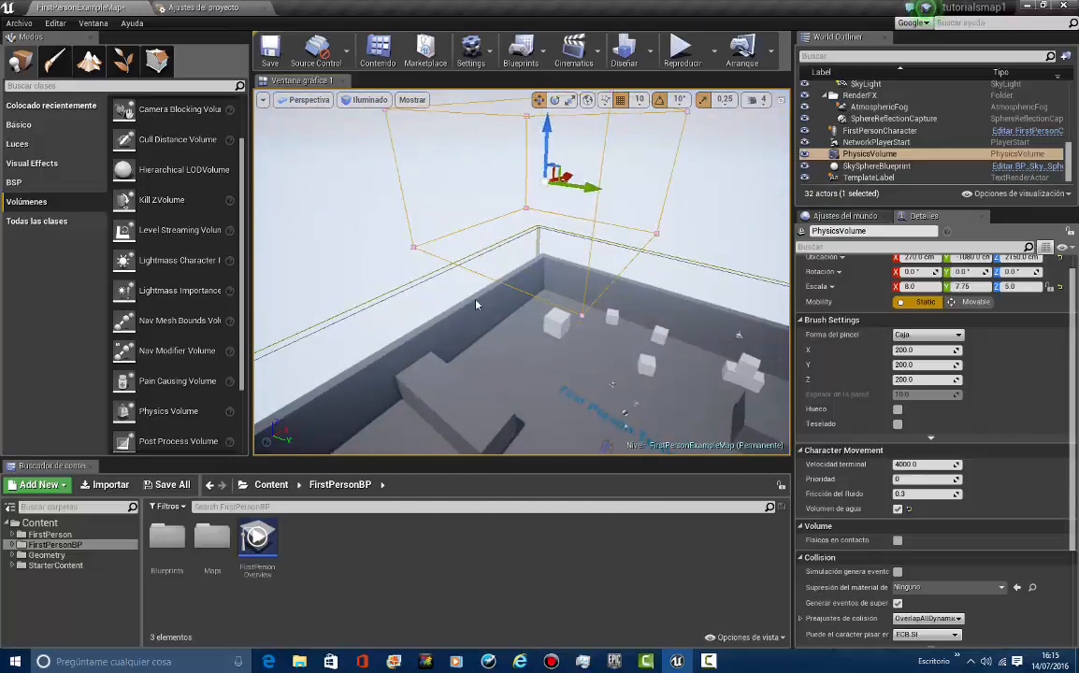
Place a basic cube near an upper corner of the raised physics volume
right_drag(477, 306, 516, 322)
right_drag(598, 330, 574, 321)
click(322, 203)
right_drag(323, 203, 535, 342)
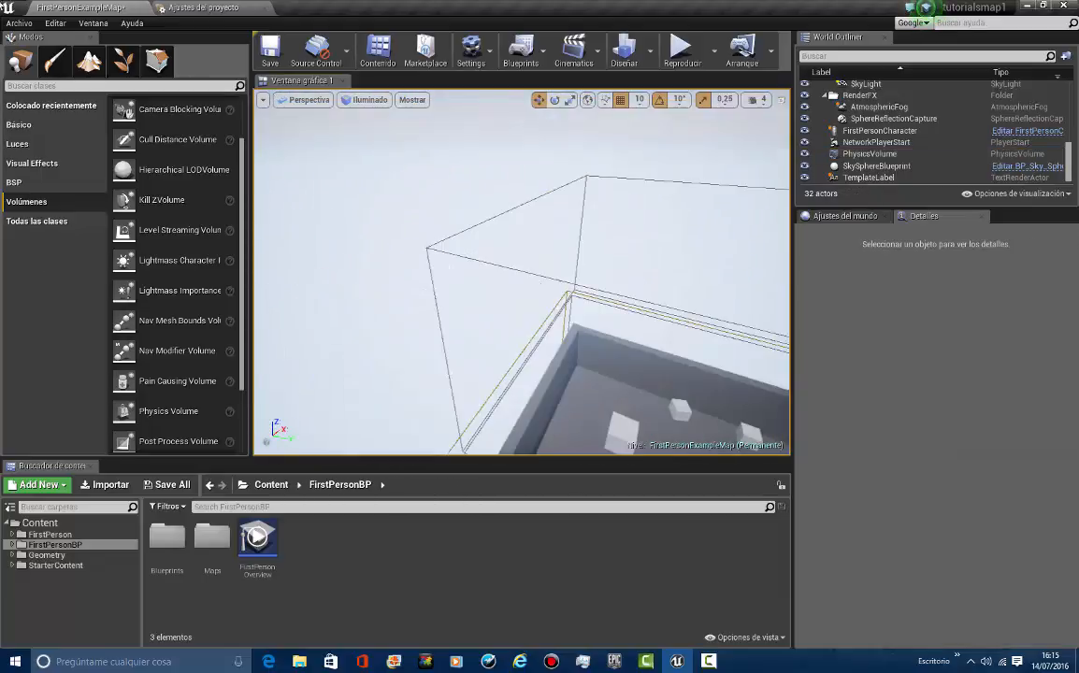
click(26, 144)
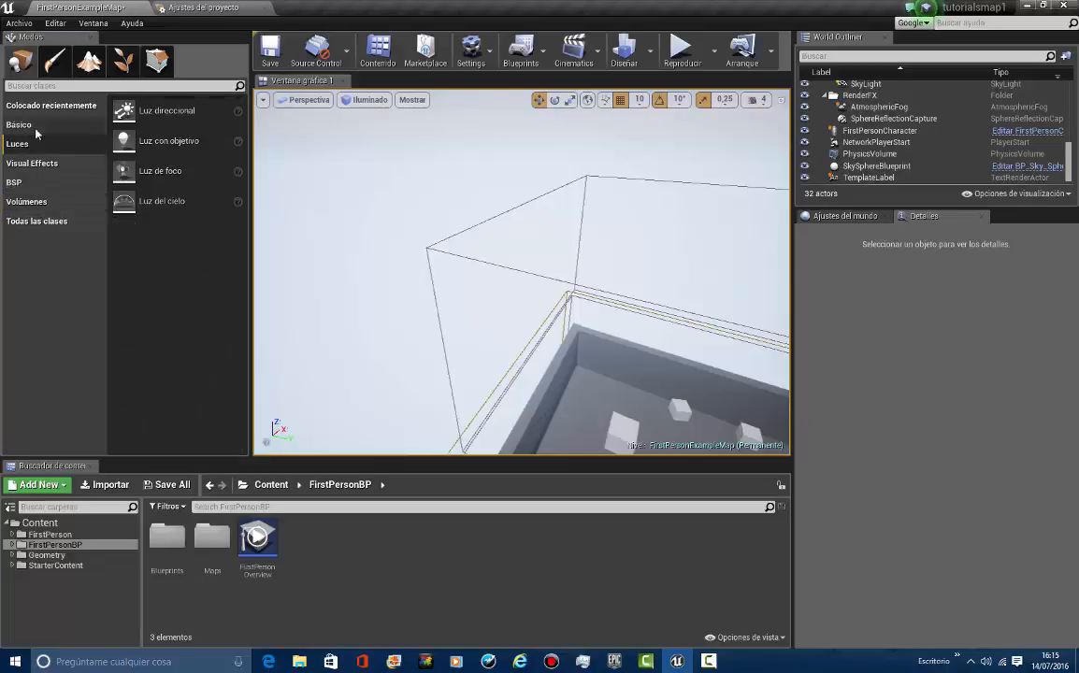
click(47, 106)
click(18, 124)
drag(140, 231, 437, 299)
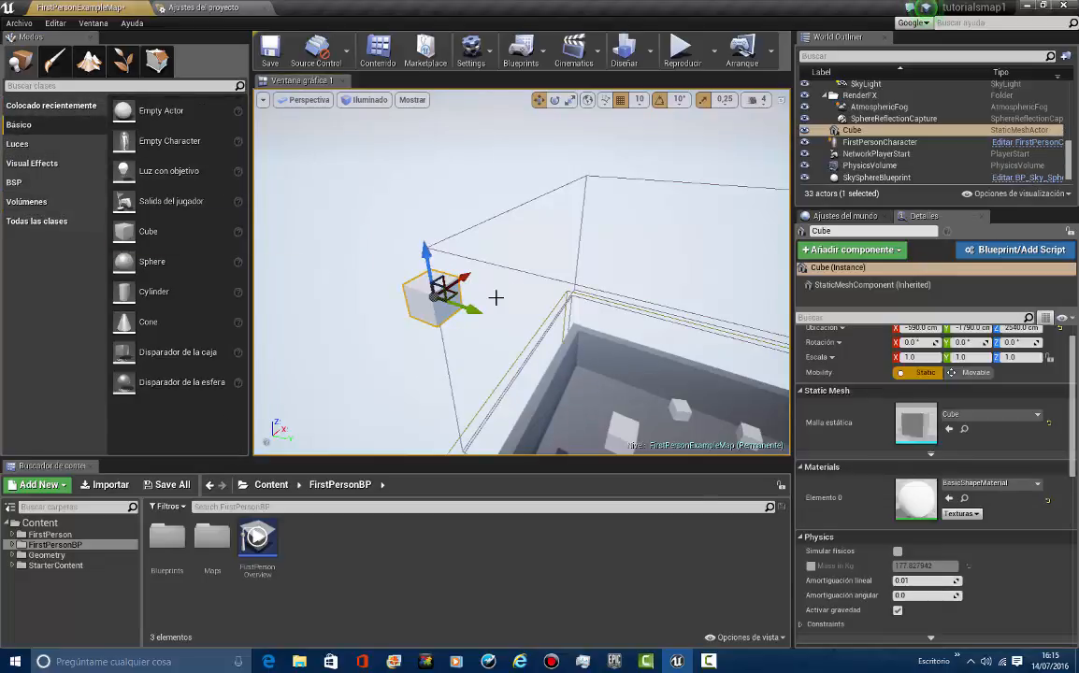
scroll(464, 278, up, 3)
right_drag(465, 278, 461, 349)
Stretch the cube into a wall by scaling it to 17.0 in Y and 11.5 in Z
click(570, 100)
right_drag(520, 255, 527, 264)
drag(502, 287, 561, 280)
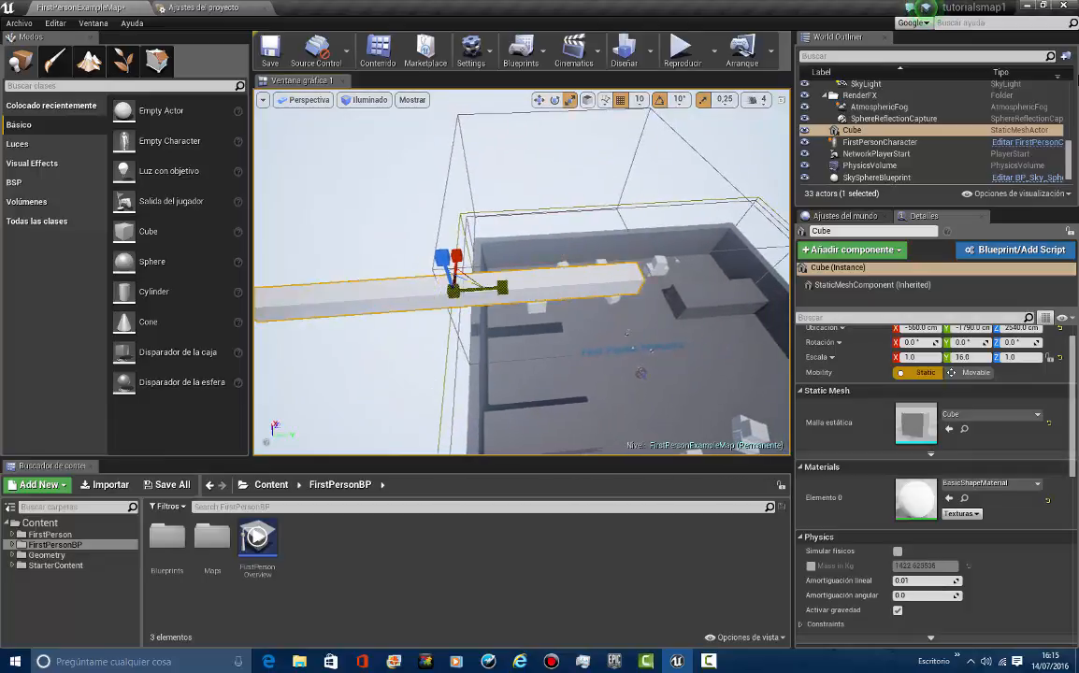
drag(450, 261, 470, 227)
Align the wall with the volume's side at Y -1130 cm, Z 2190 cm, and duplicate it on the opposite side at about X 1100 cm
click(539, 101)
right_drag(584, 211, 75, 149)
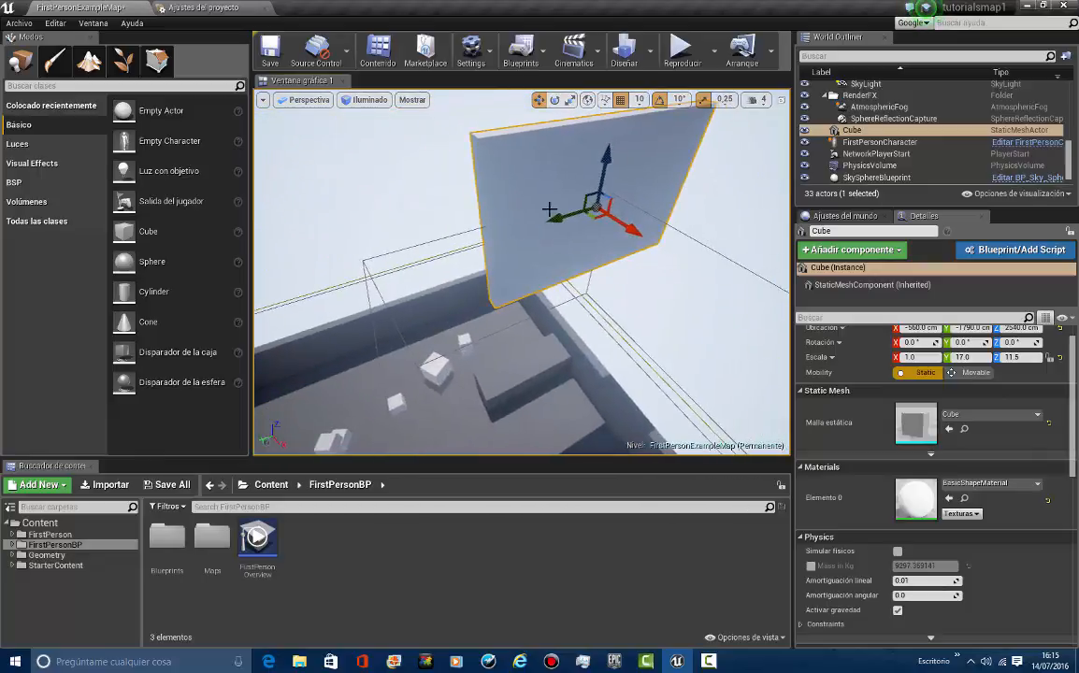
drag(554, 218, 458, 248)
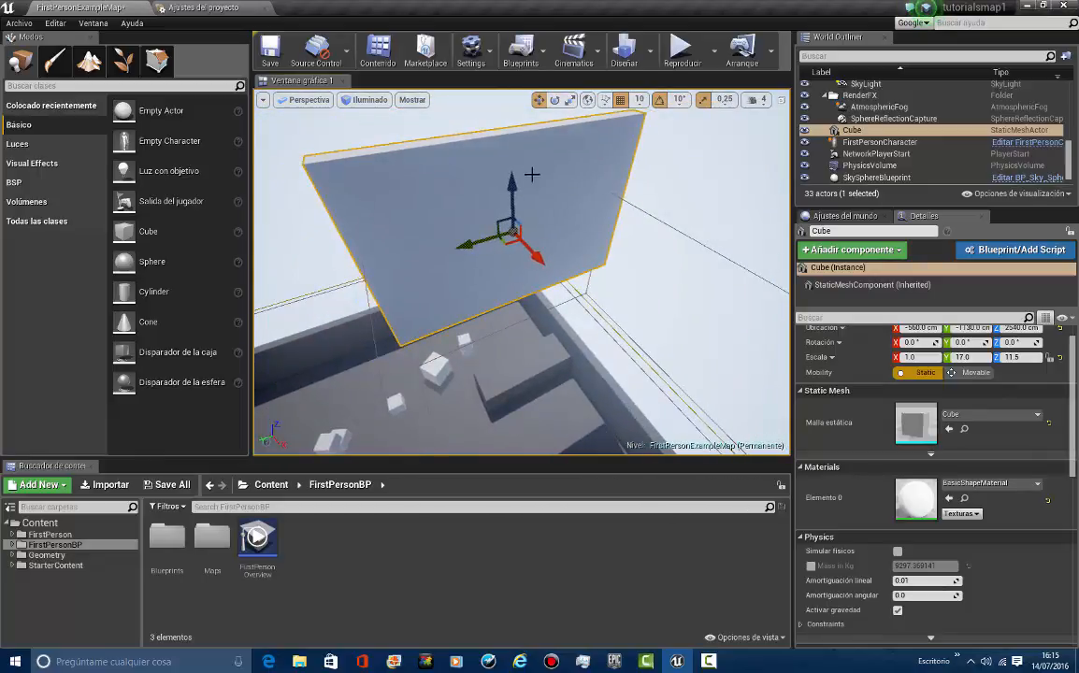
drag(511, 204, 511, 250)
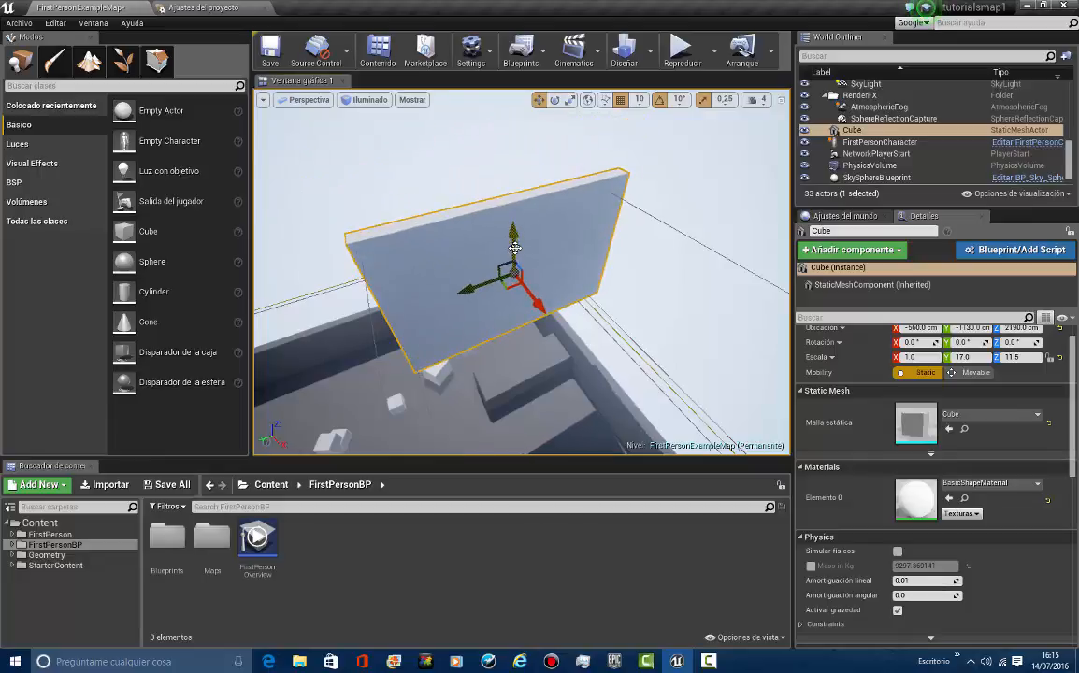
right_drag(667, 290, 641, 291)
alt+drag(421, 247, 619, 244)
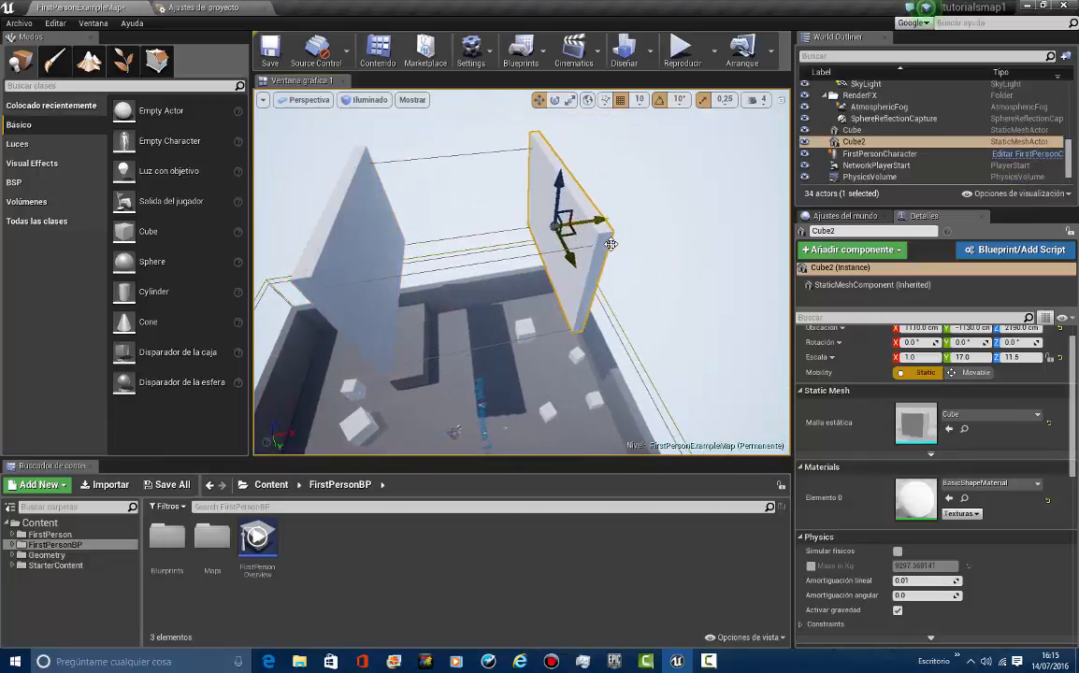
Close the two open sides with wall copies rotated -90° about Z at X 290 cm, the second one at Y -1860 cm
key(ctrl+v)
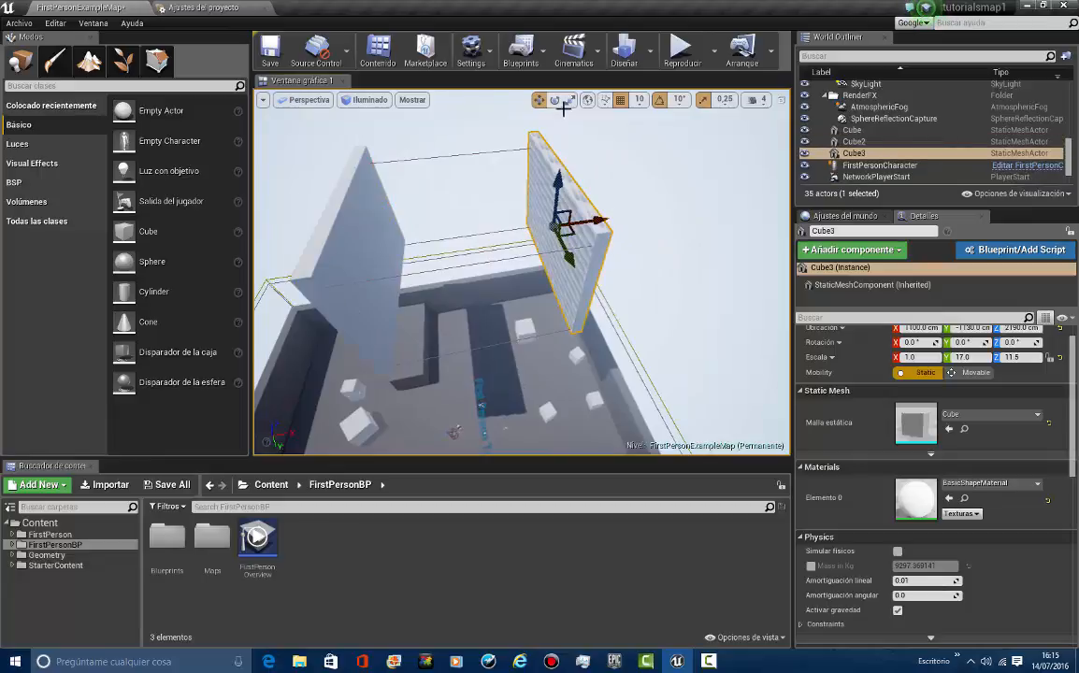
drag(1073, 269, 986, 294)
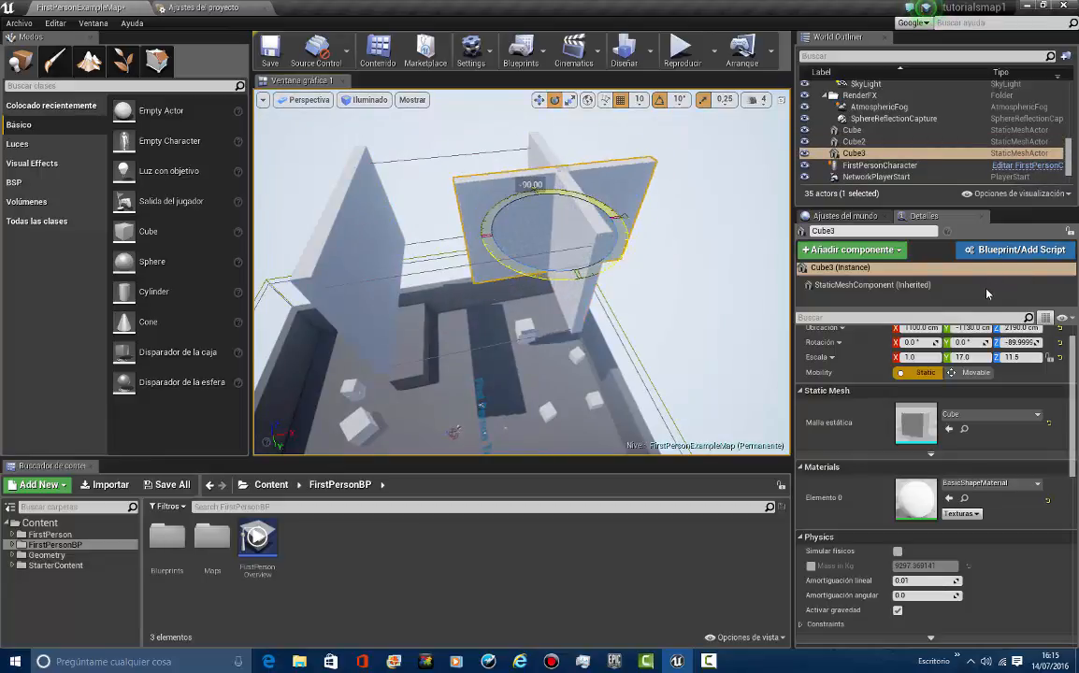
drag(601, 220, 523, 234)
right_drag(411, 259, 573, 320)
drag(537, 297, 419, 318)
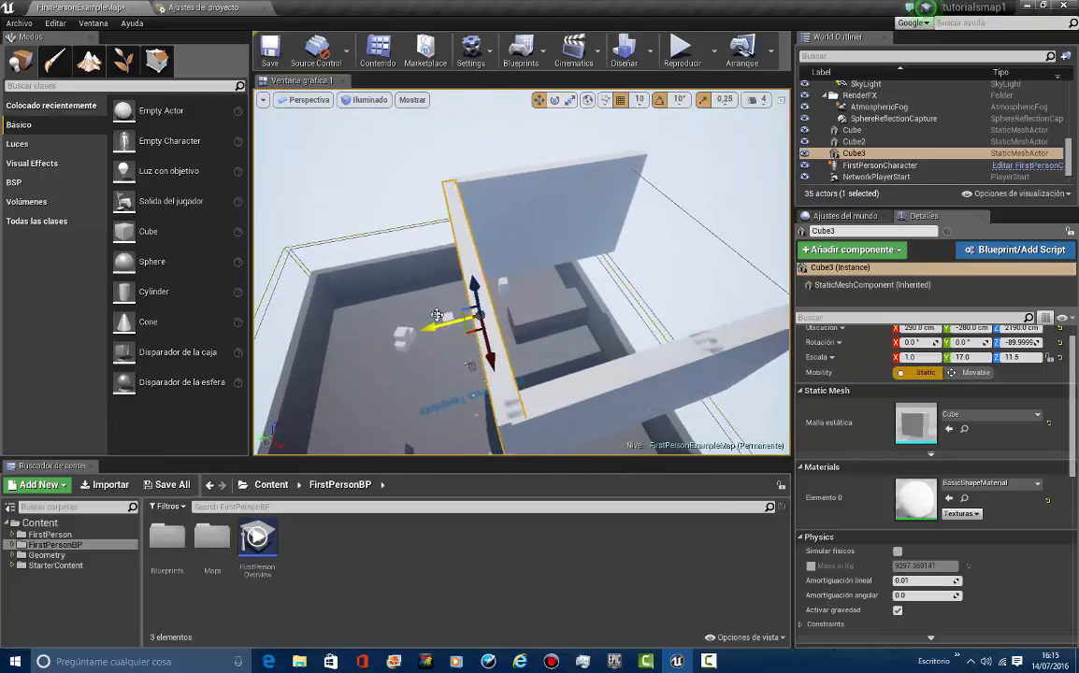
right_drag(553, 311, 520, 315)
alt+drag(322, 338, 546, 297)
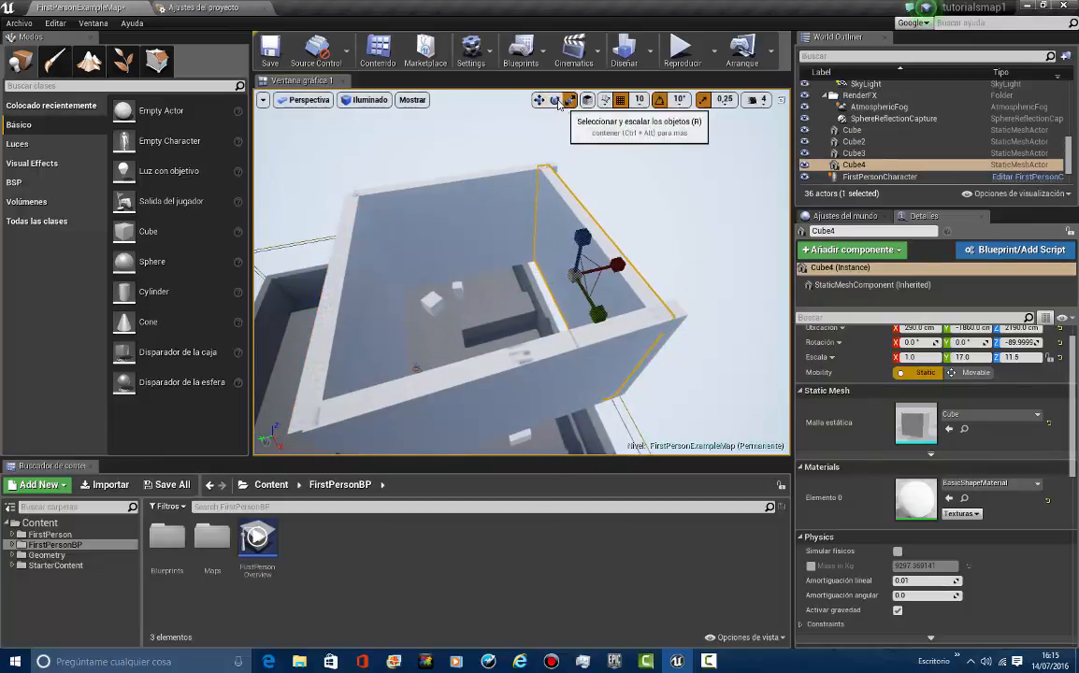
Form the pool's floor from a wall copy laid flat at Y -1020 cm, scaled to 17.5 in Z and lowered to the walls' base
key(e)
alt+drag(560, 175, 621, 136)
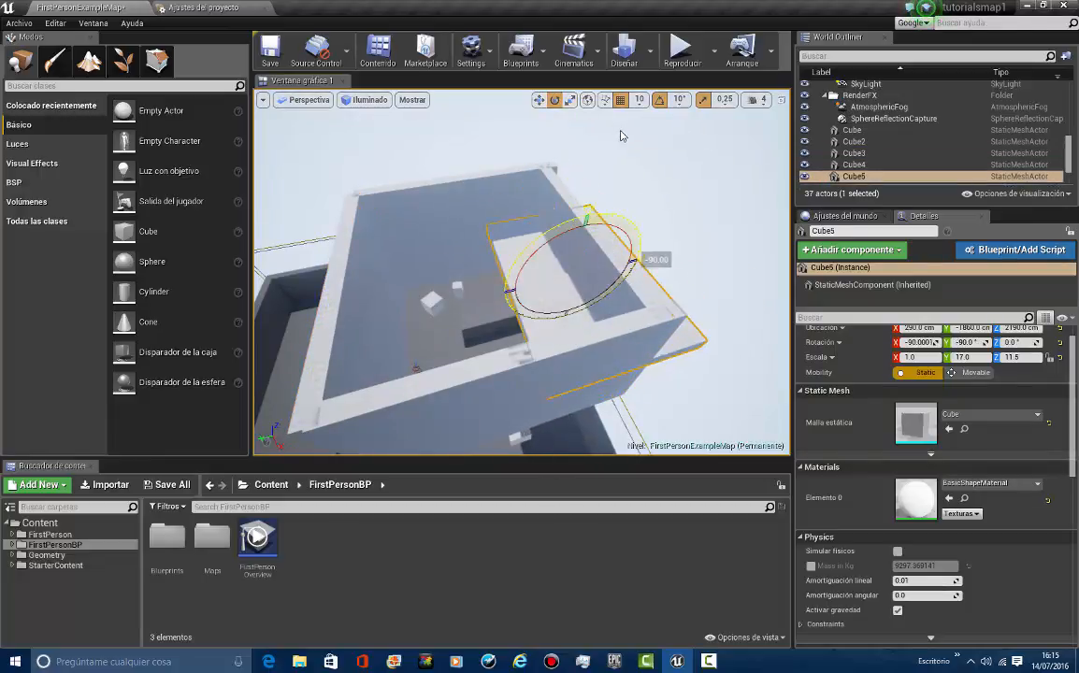
drag(549, 293, 427, 313)
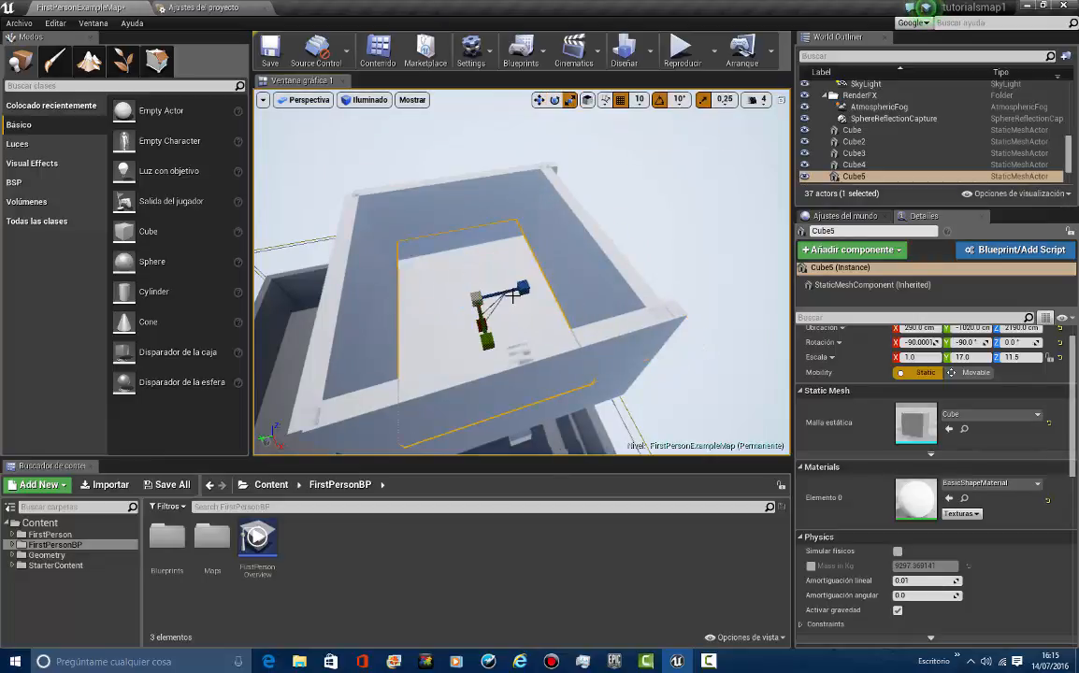
right_drag(512, 297, 505, 293)
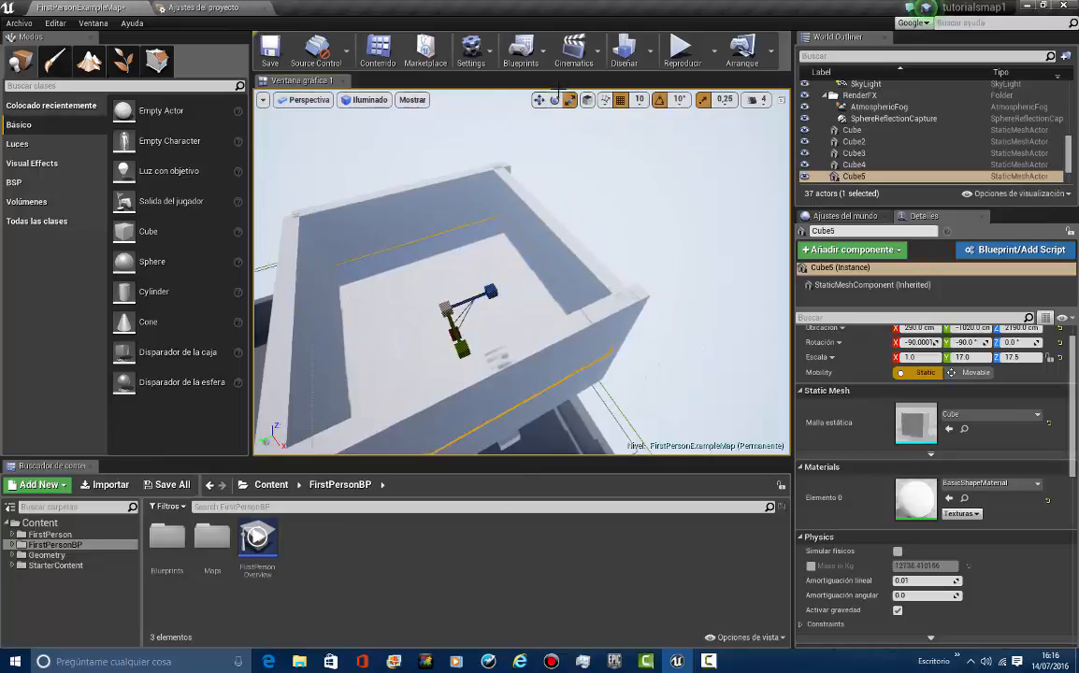
right_drag(566, 269, 503, 260)
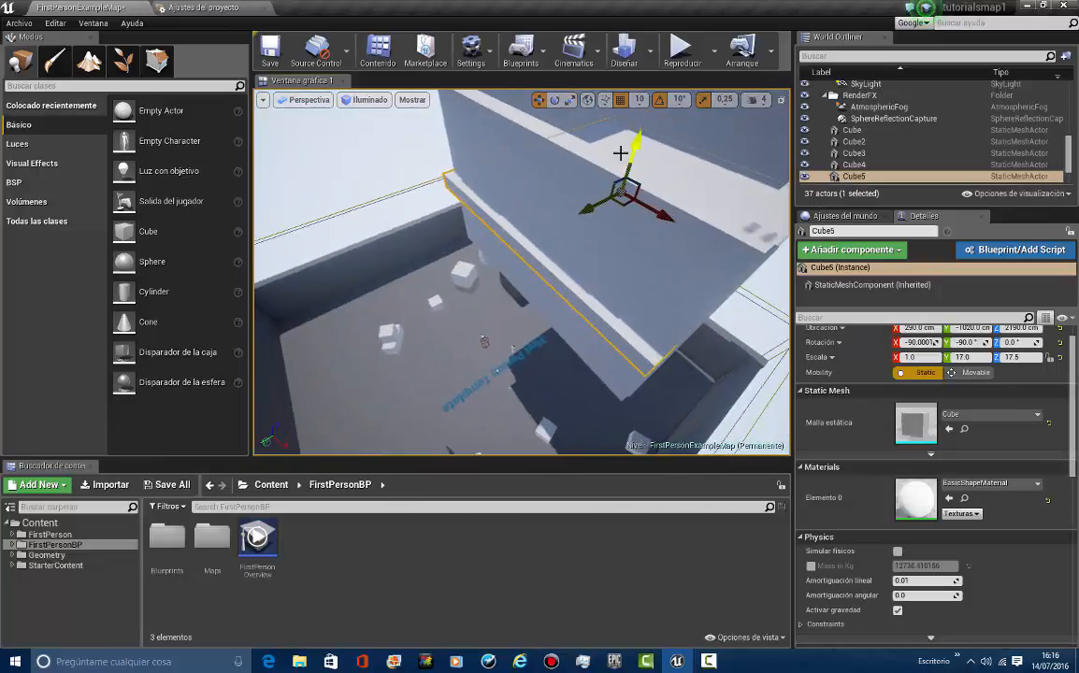
drag(634, 148, 641, 192)
right_drag(687, 227, 641, 229)
Run a brief playtest from the arena, look up at the pool from below, and end the session
key(Escape)
right_click(552, 226)
click(568, 206)
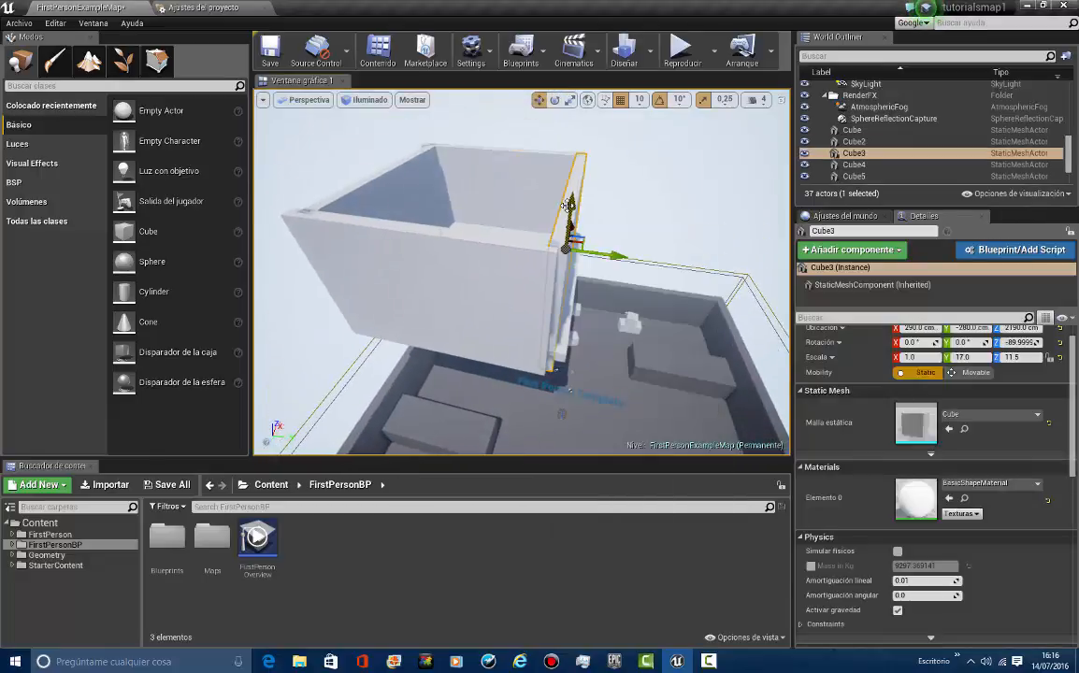
right_click(568, 205)
click(617, 549)
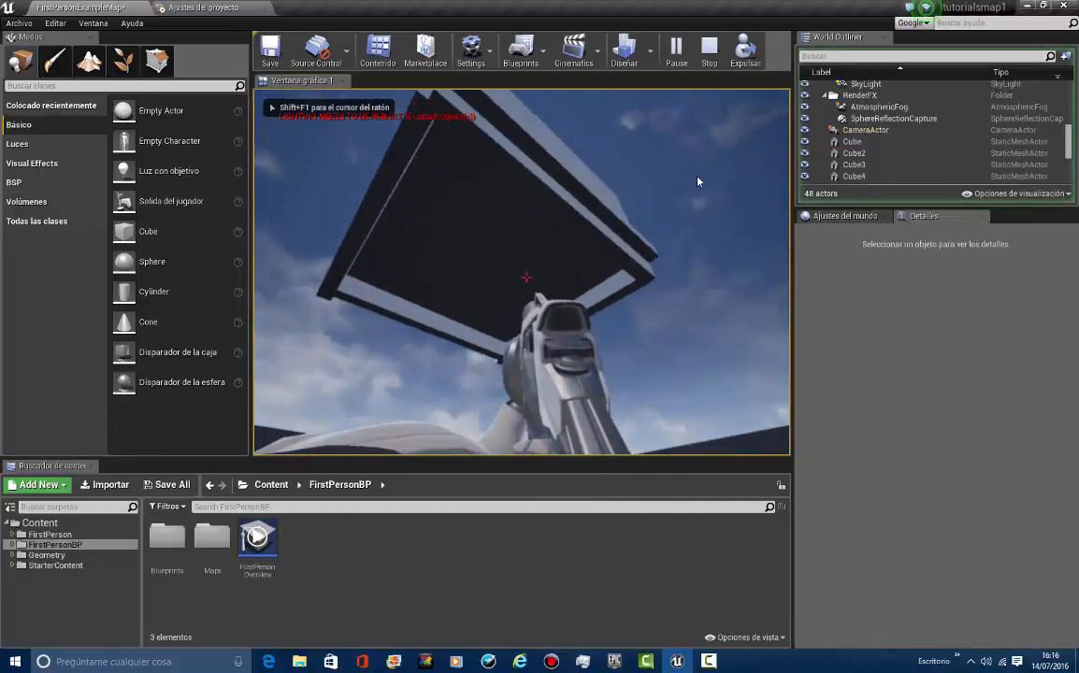
key(Escape)
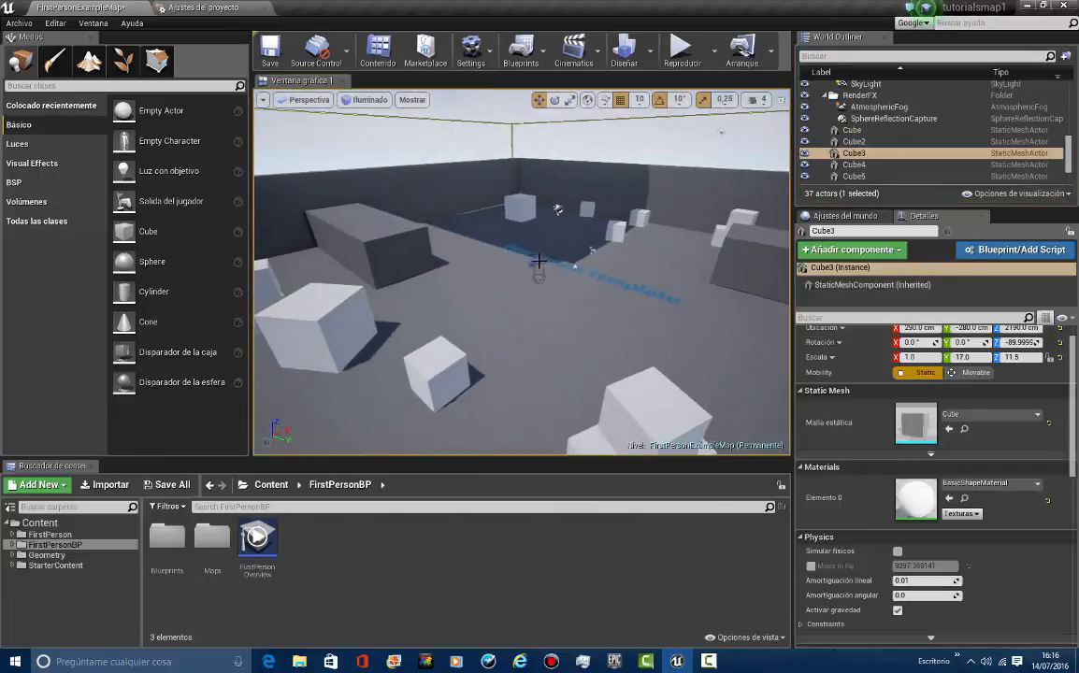
Raise the first-person character from the arena floor to above the pool, at Y -260 cm and about Z 3416 cm
click(538, 265)
scroll(538, 266, down, 5)
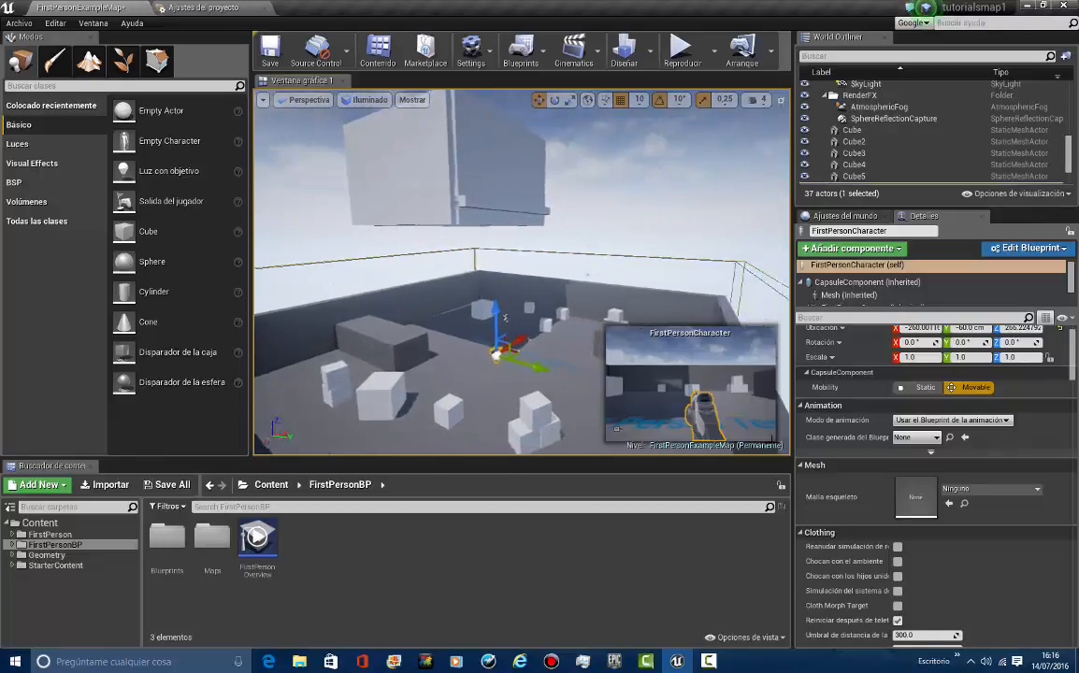
mouse_move(539, 265)
right_down()
mouse_move(598, 267)
mouse_move(520, 271)
right_up()
drag(526, 310, 548, 33)
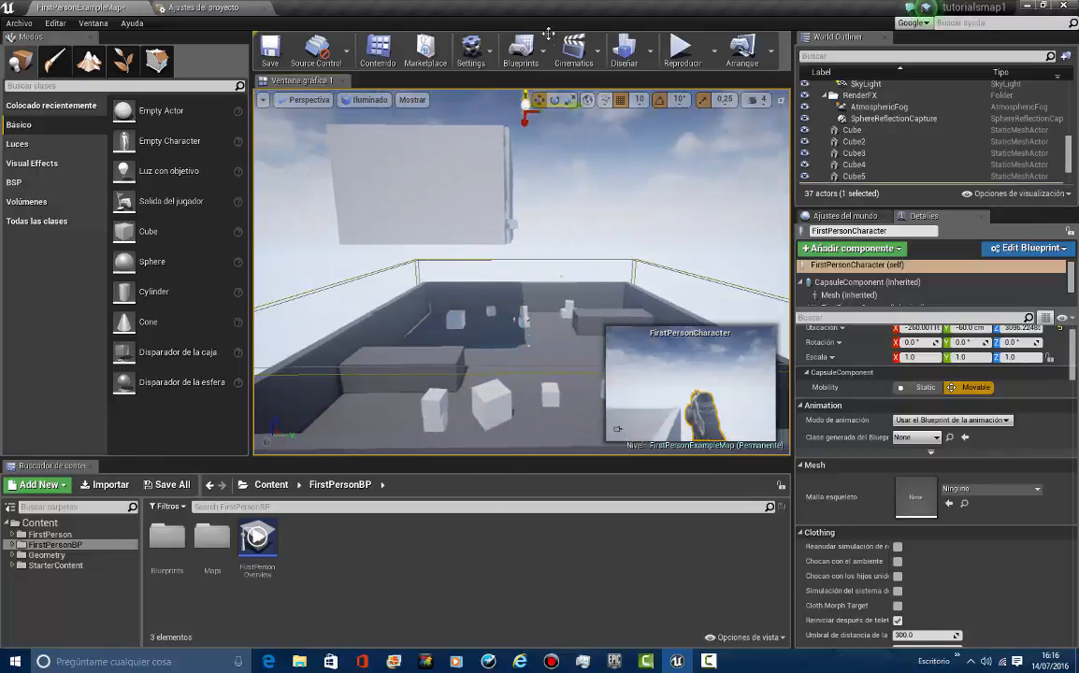
right_drag(533, 160, 535, 110)
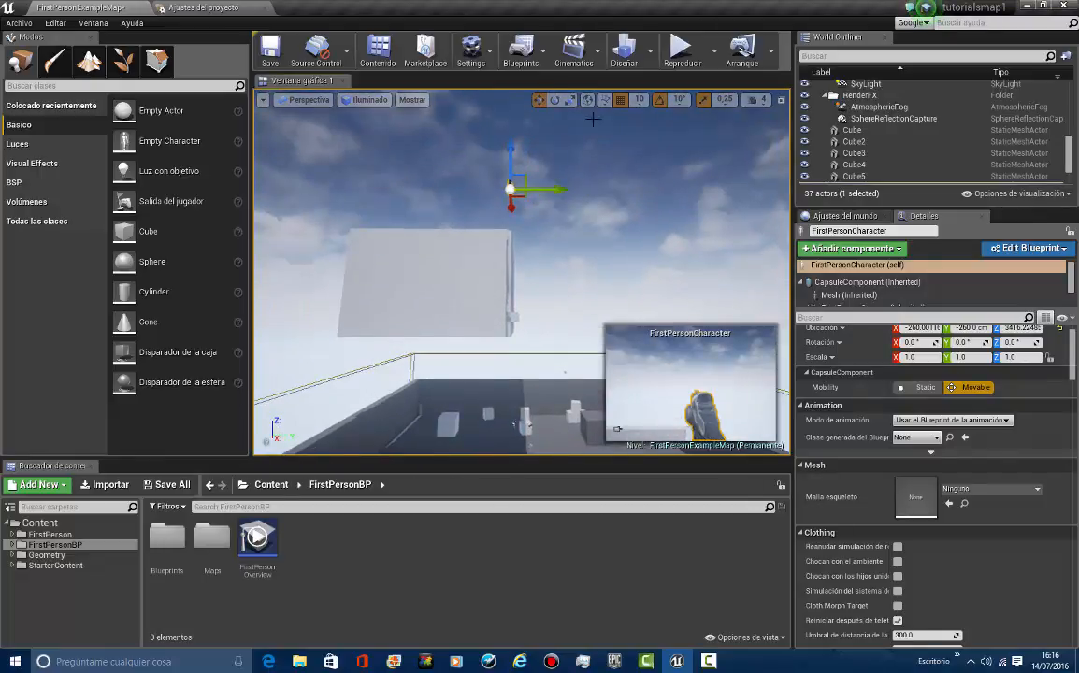
Playtest the level with the character starting above the pool, stop the session and clear the selection
click(675, 54)
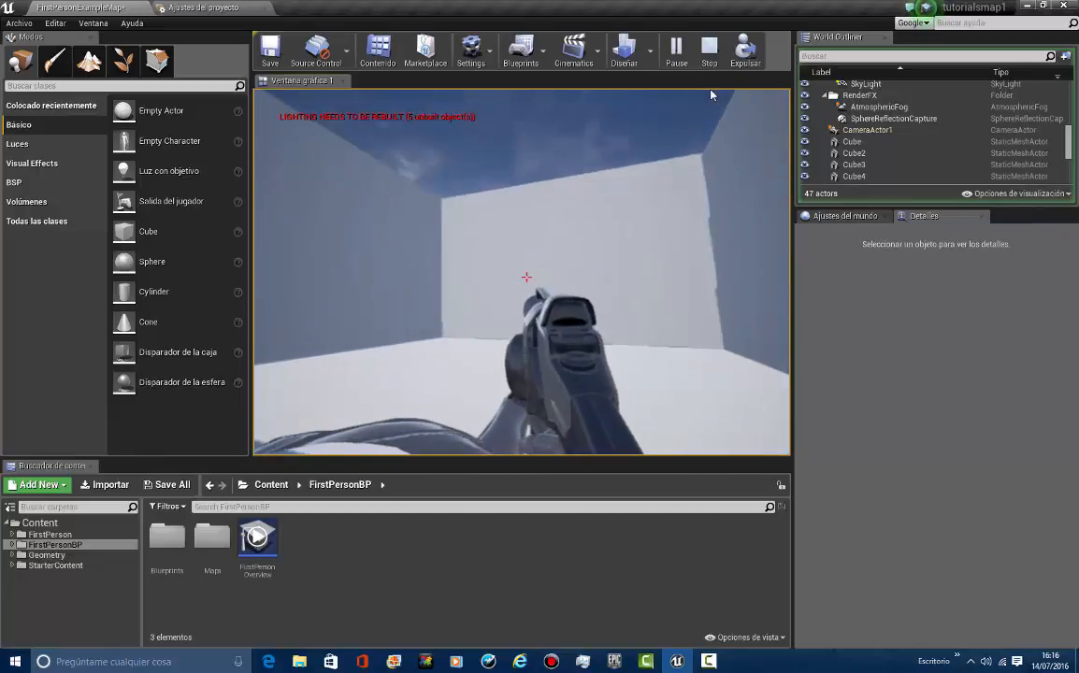
key(Escape)
right_drag(573, 439, 599, 248)
click(599, 248)
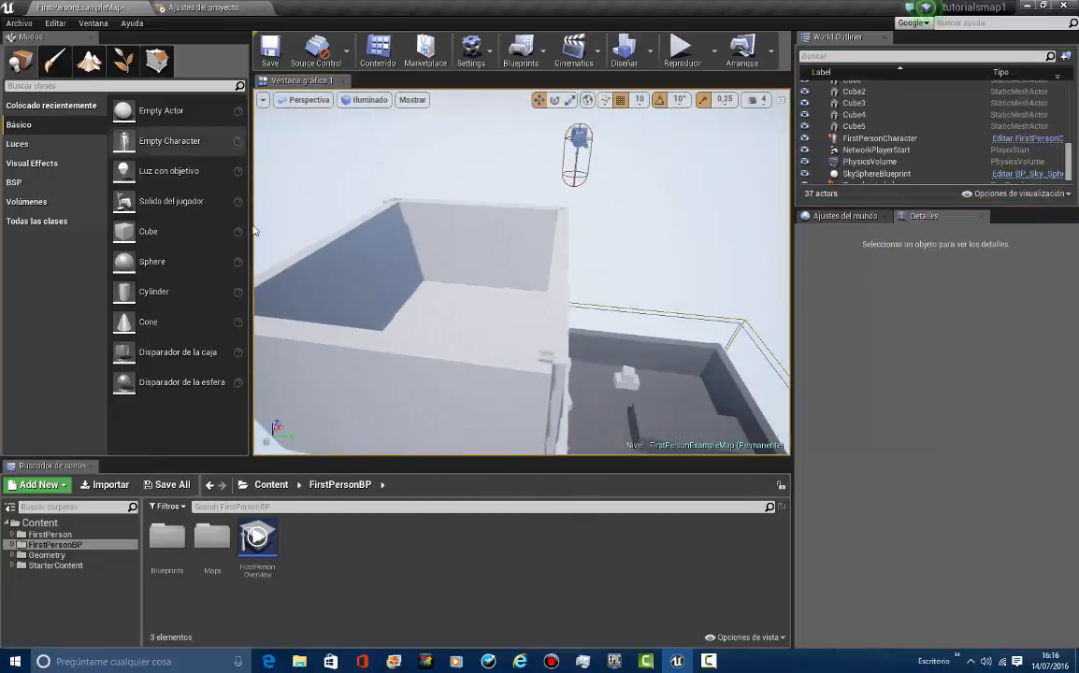
Add an axis mapping named Swim in the project's input settings
click(56, 24)
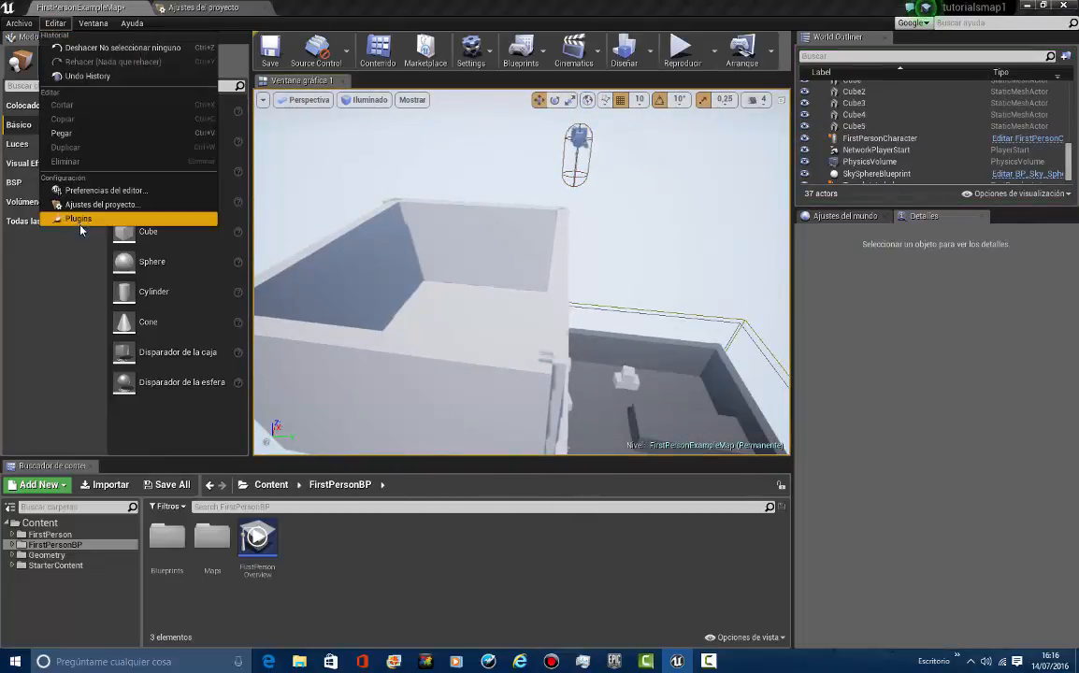
click(79, 205)
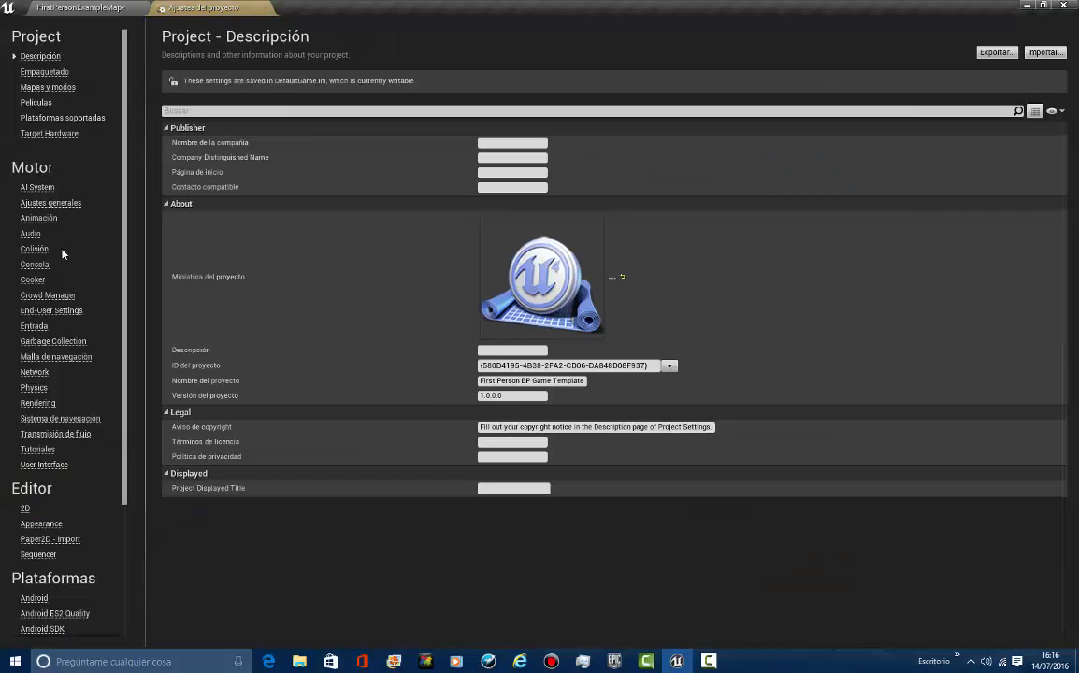
click(32, 327)
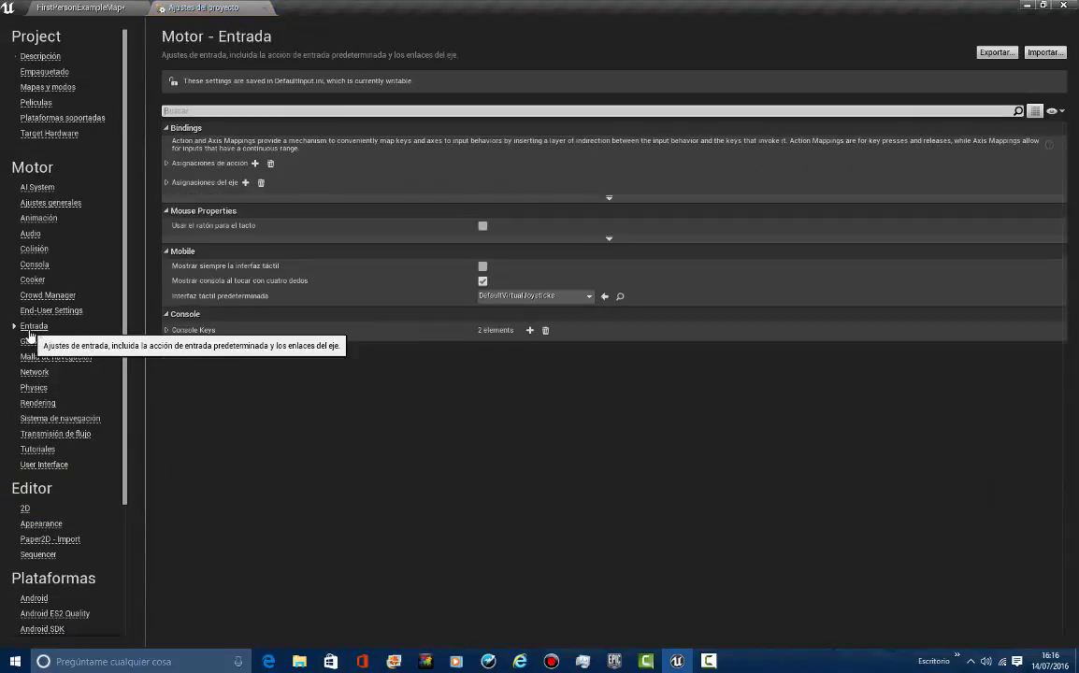
click(167, 182)
click(246, 184)
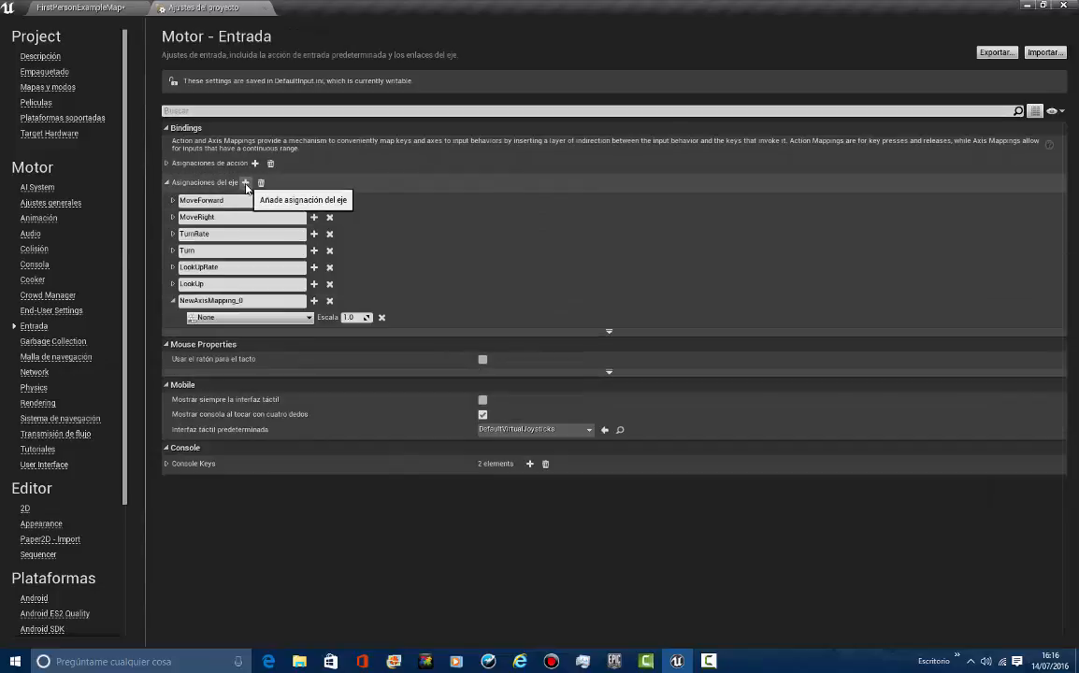
click(286, 301)
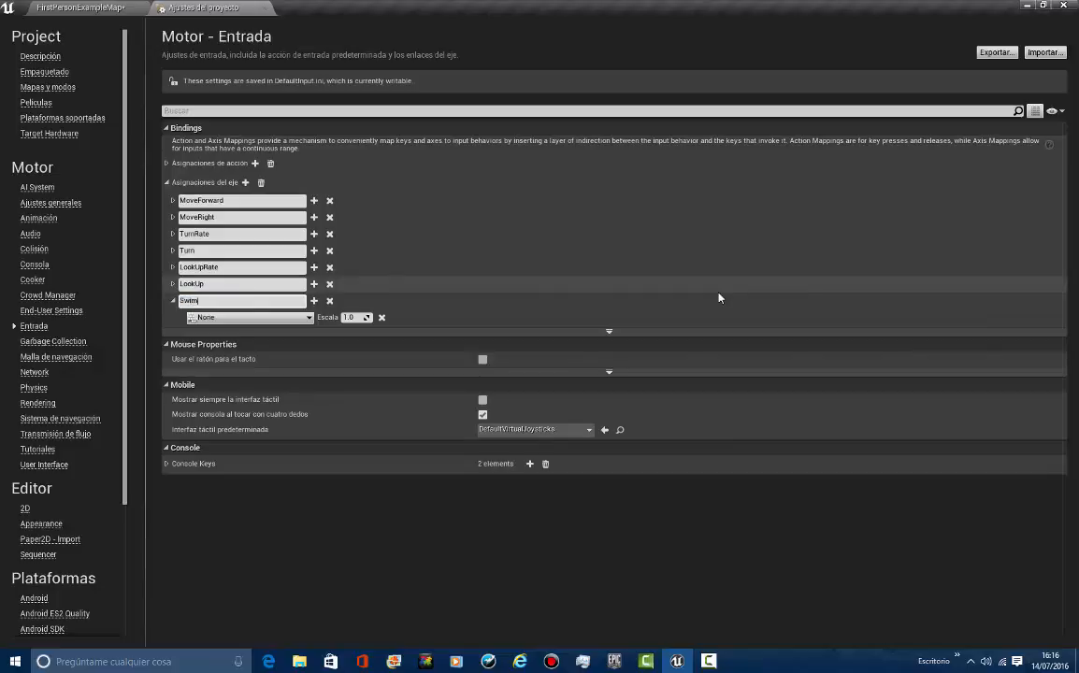
Give the Swim mapping a second key entry with scale -1.0 and assign Barra de espacio to the first entry
click(316, 301)
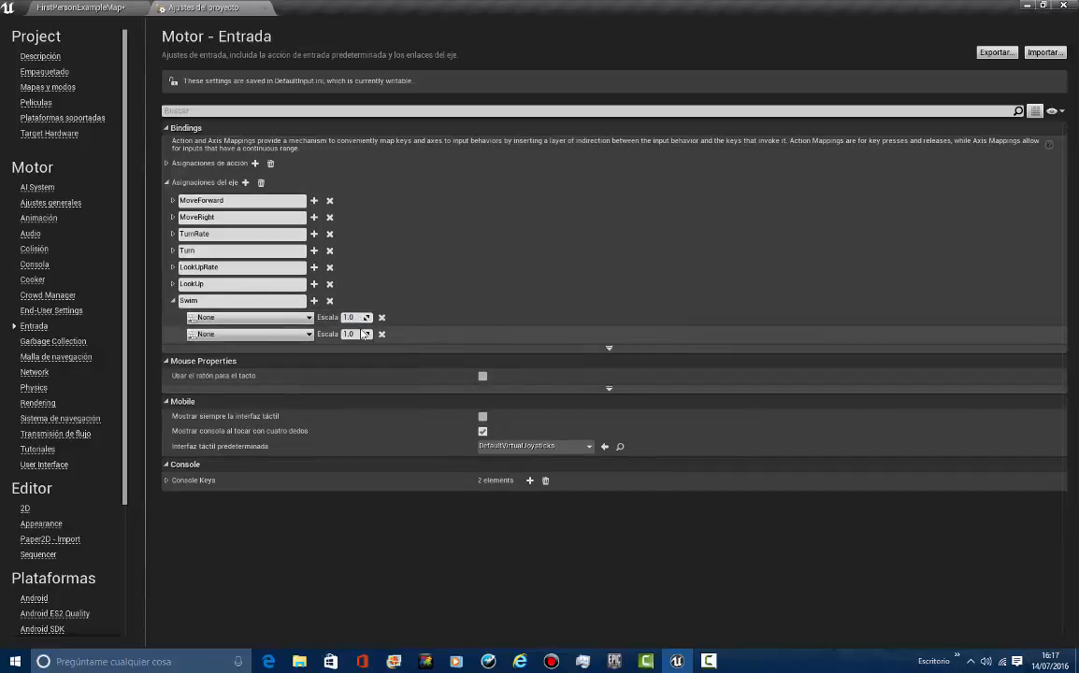
text(-)
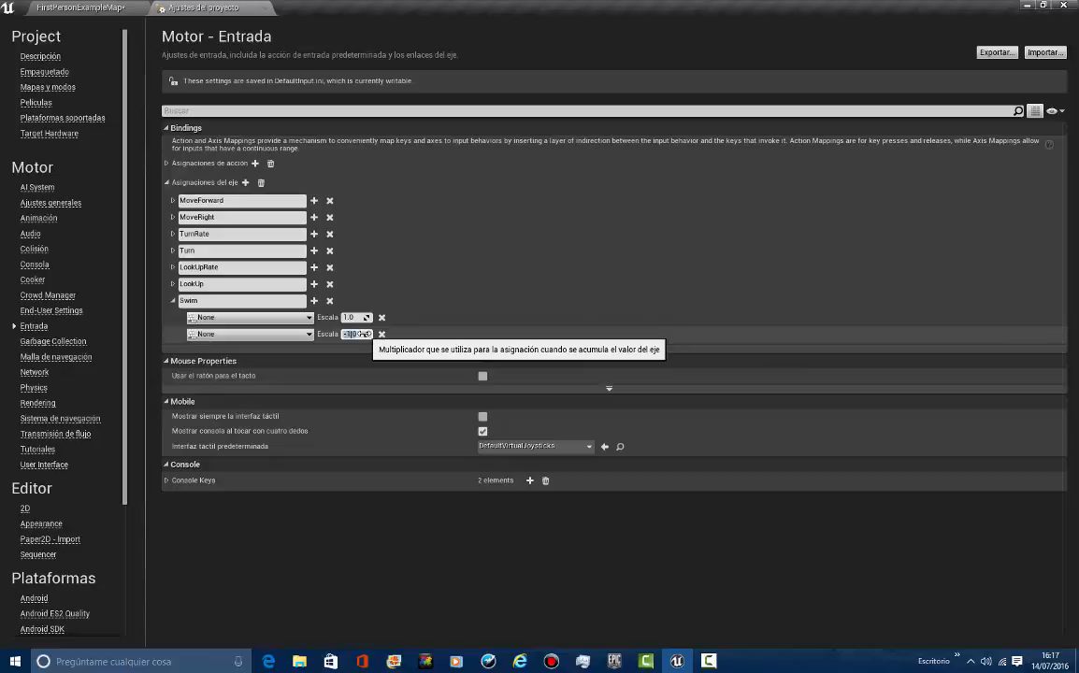
click(239, 318)
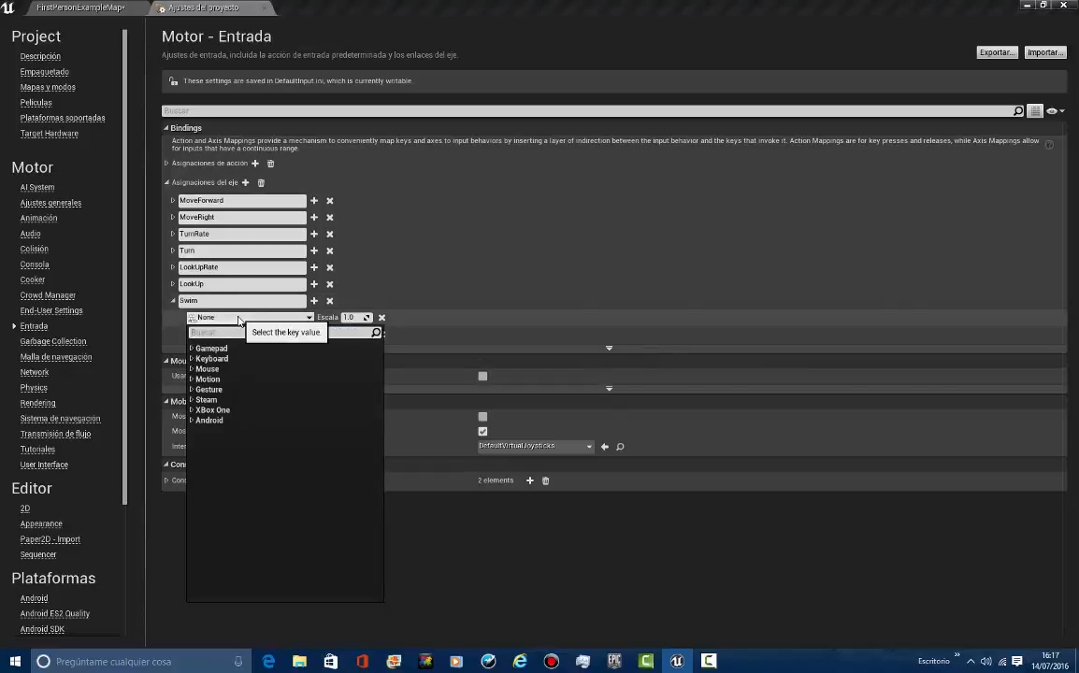
text(spac)
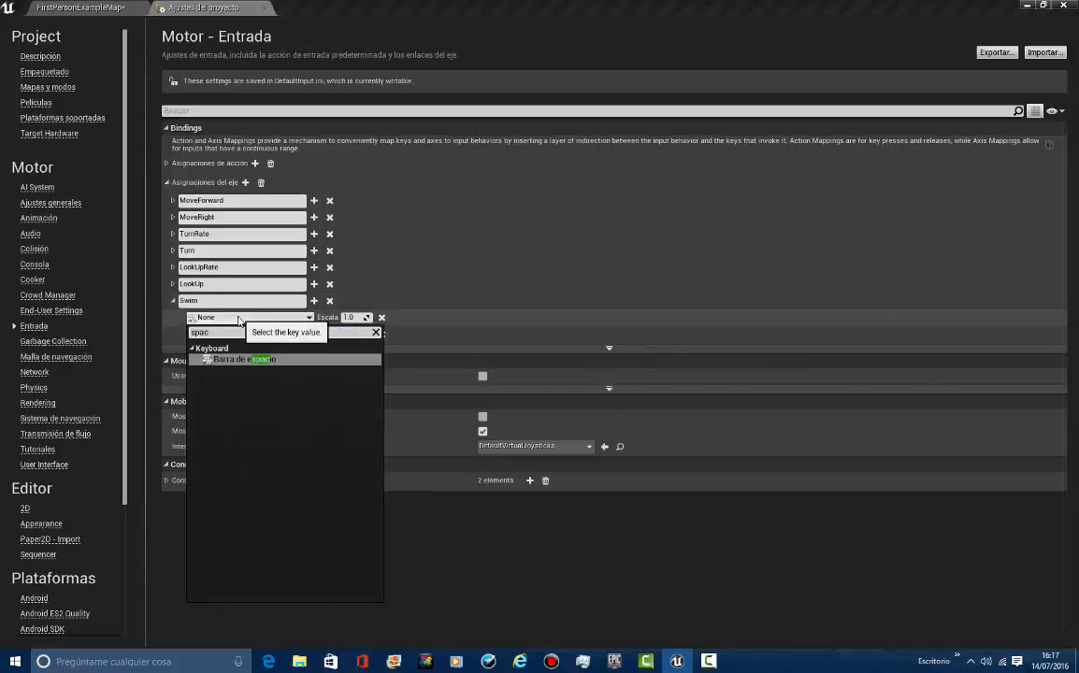
key(Return)
Assign the keyboard key C to the second Swim entry
click(238, 334)
text(c)
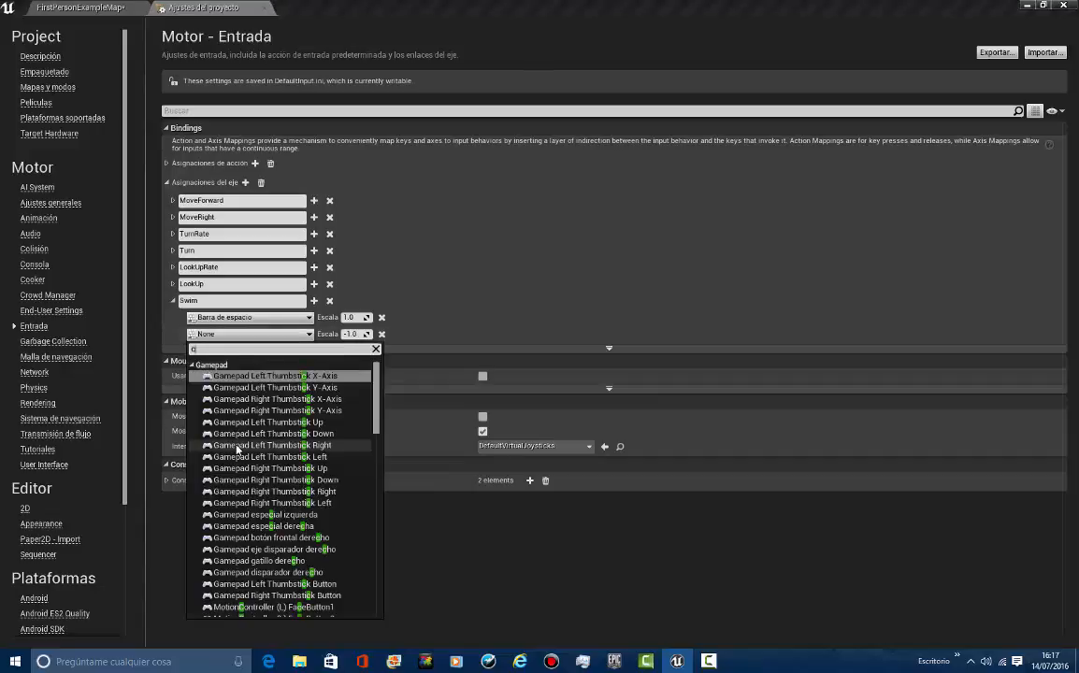
text(5c)
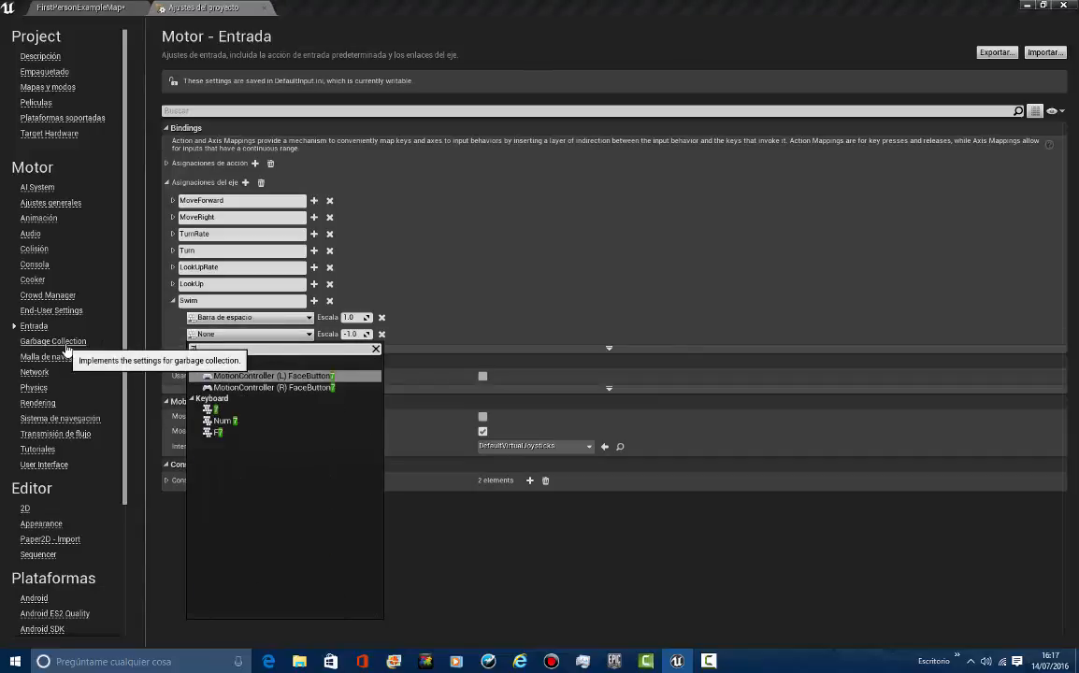
drag(234, 350, 192, 350)
text(c)
click(192, 365)
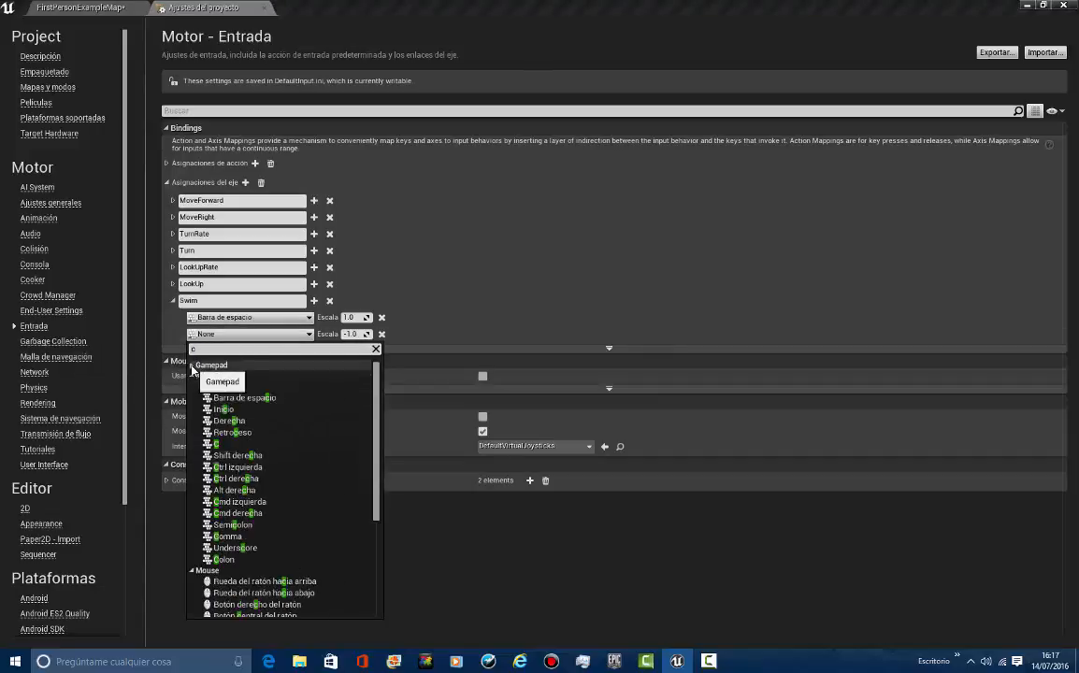
click(212, 443)
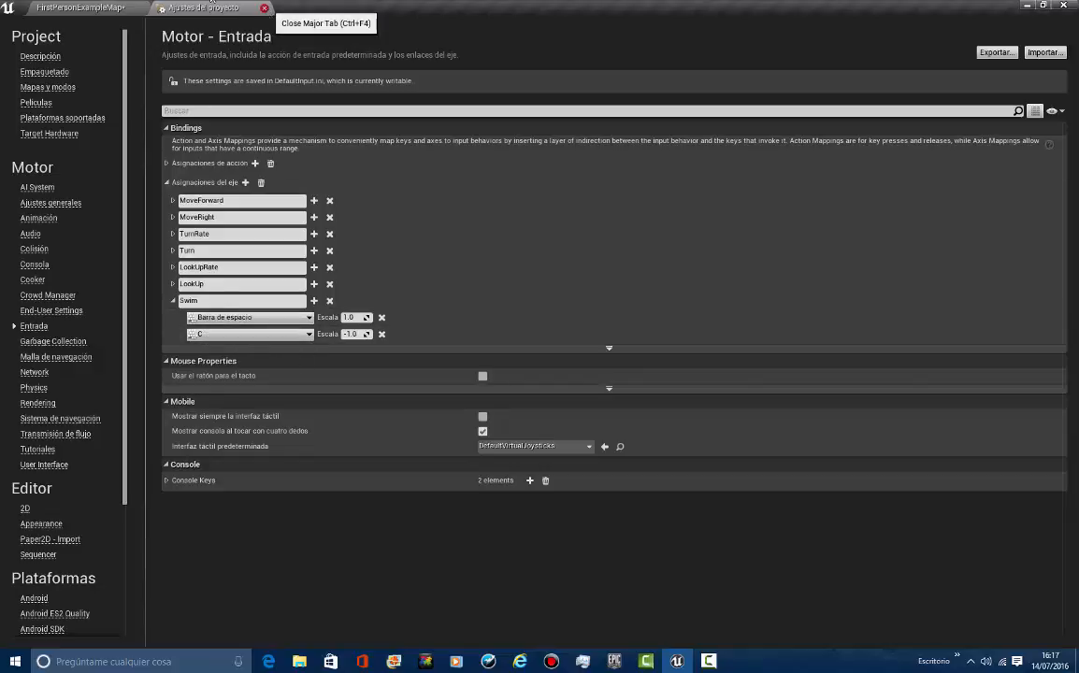
Locate the character's blueprint from the level, open it and dock its editor beside the project settings
click(119, 7)
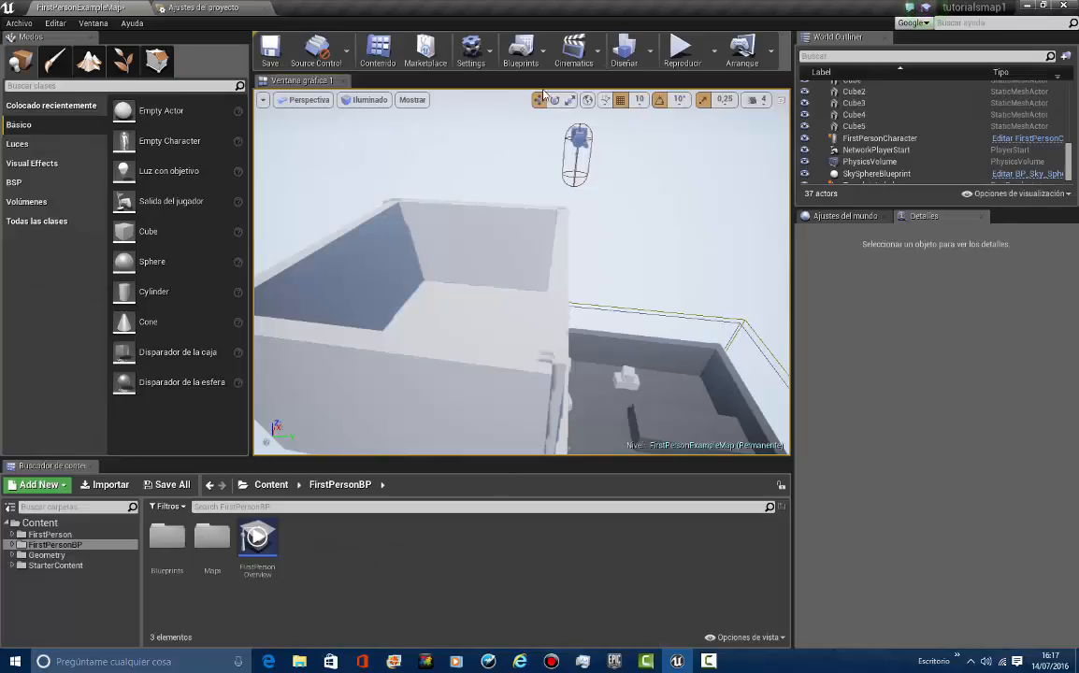
right_click(580, 145)
click(636, 87)
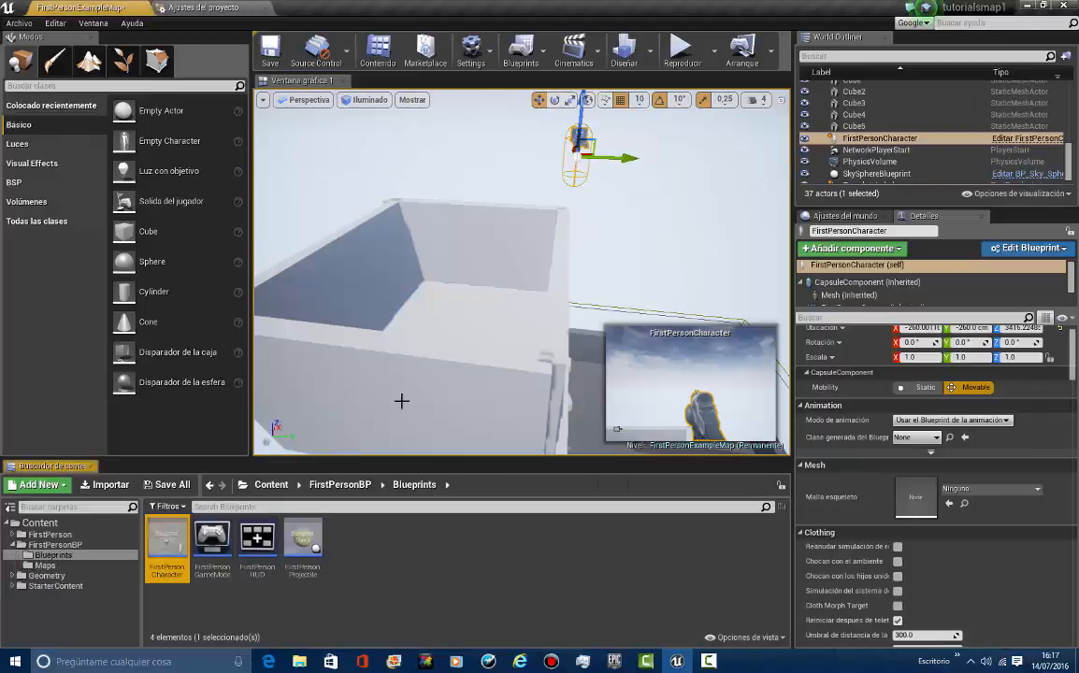
double_click(172, 560)
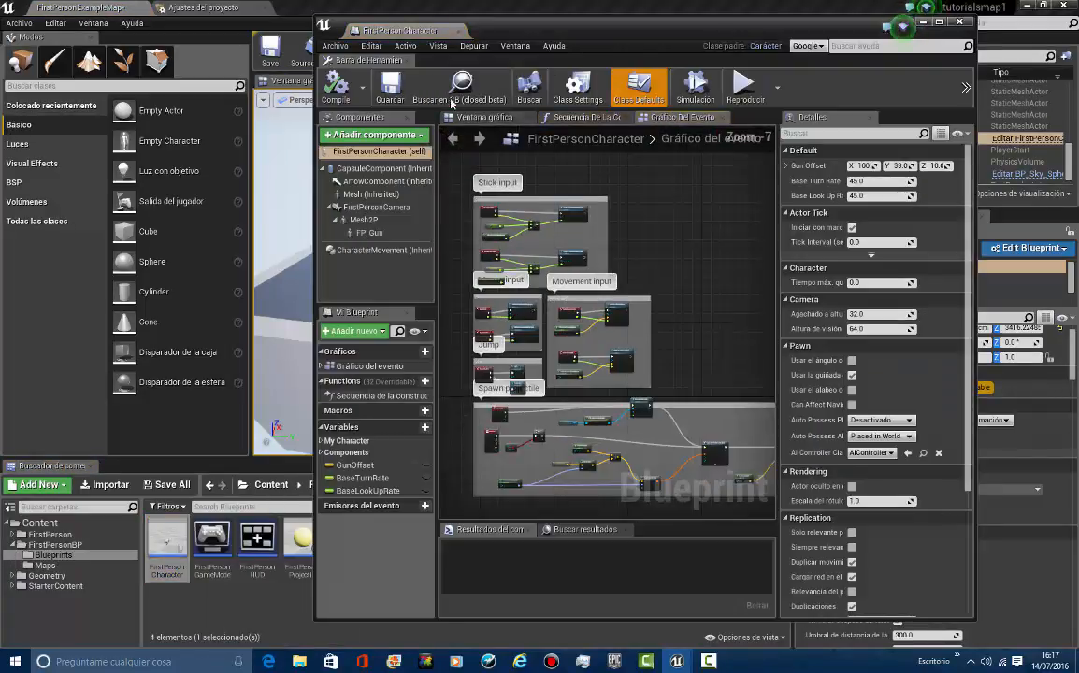
drag(414, 35, 426, 7)
Add the Swim axis event to empty space below the Spawn projectile group in the event graph
scroll(513, 327, down, 5)
scroll(449, 387, up, 4)
right_drag(304, 458, 362, 435)
right_click(359, 396)
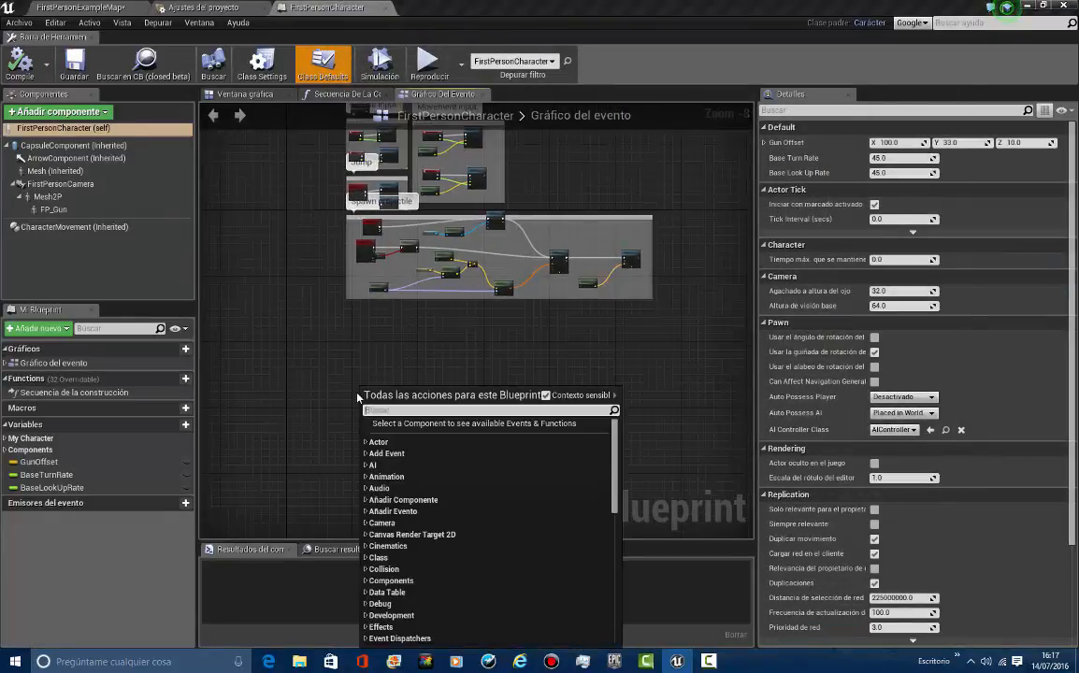
text(swim)
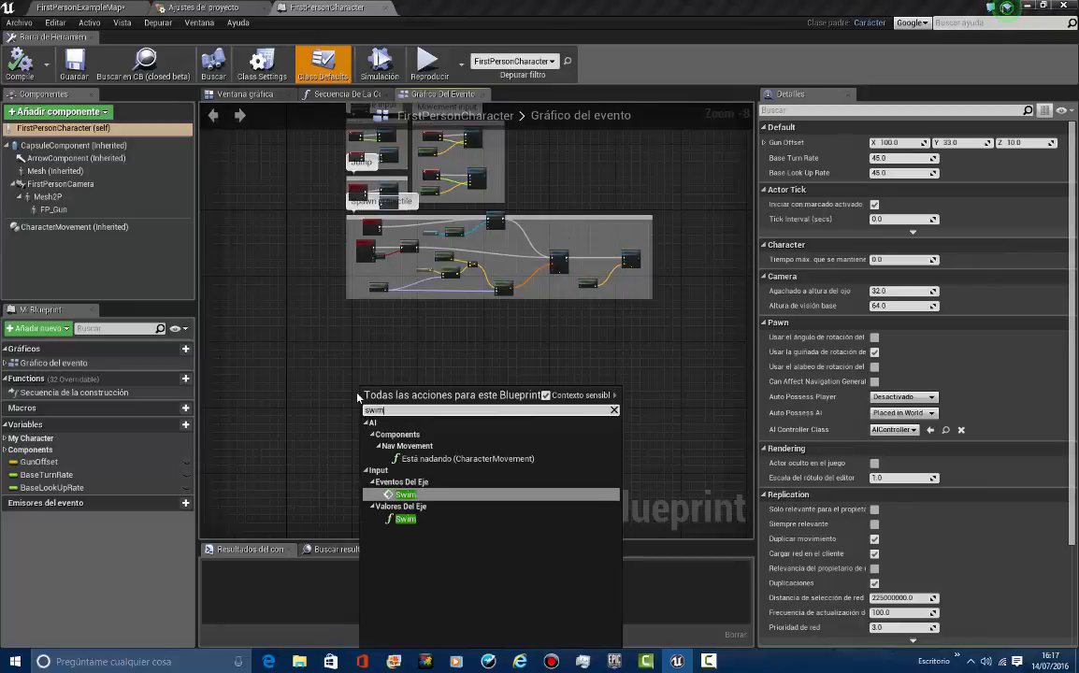
key(Return)
scroll(366, 431, up, 8)
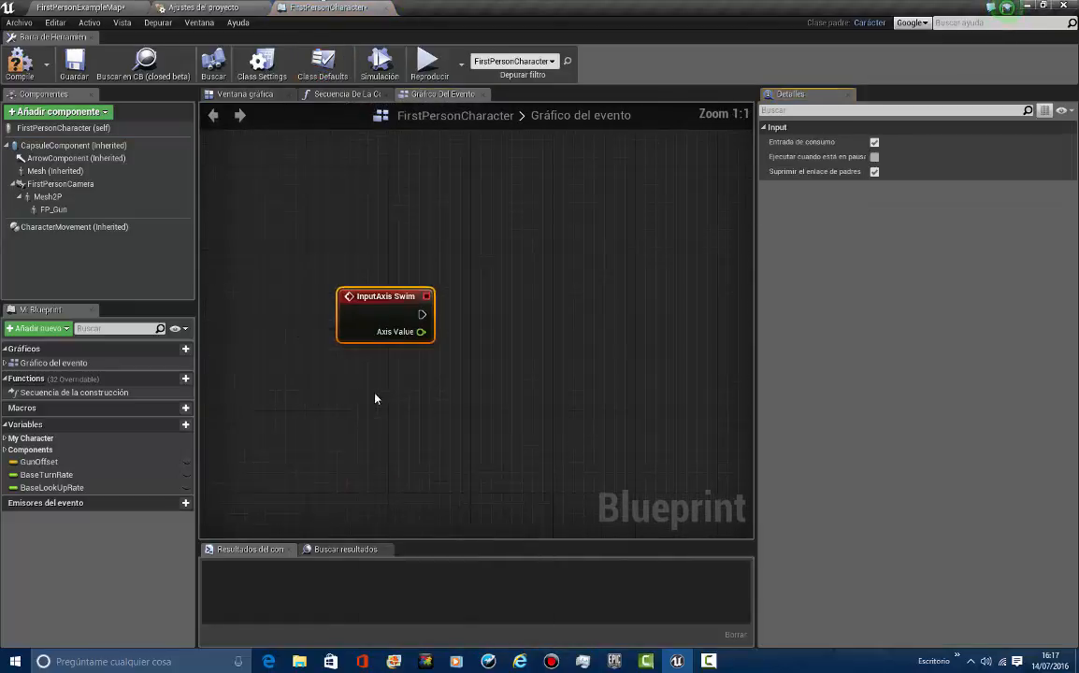
drag(375, 318, 253, 218)
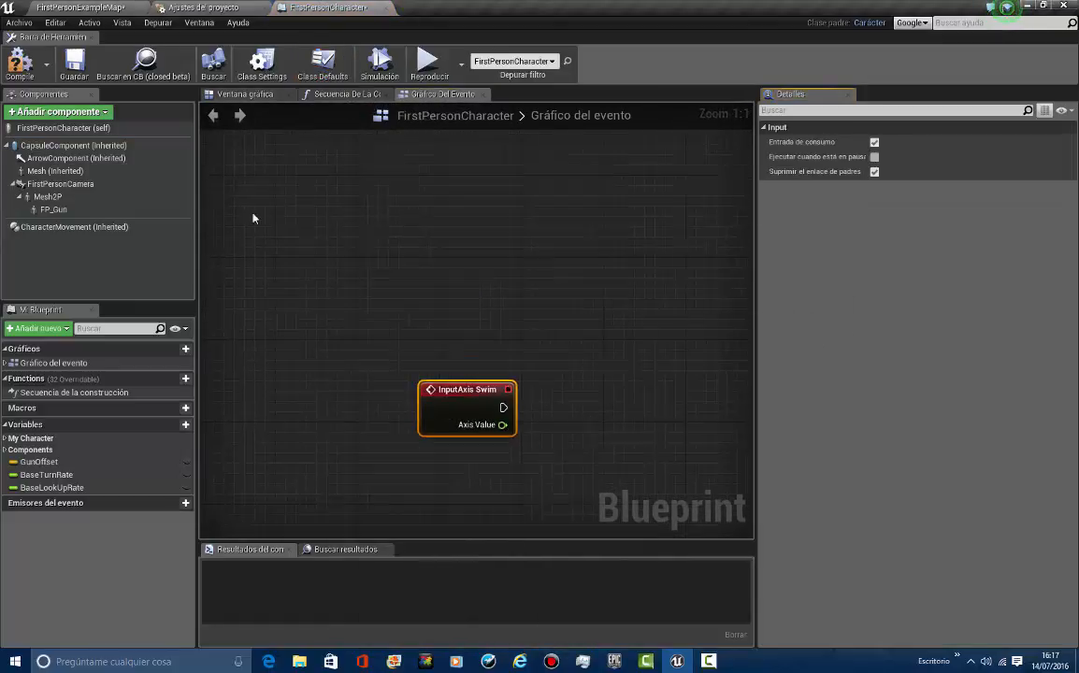
Start a connection from the Axis Value output of the InputAxis Swim event to a new node
click(228, 7)
click(342, 7)
drag(497, 411, 450, 487)
text(s)
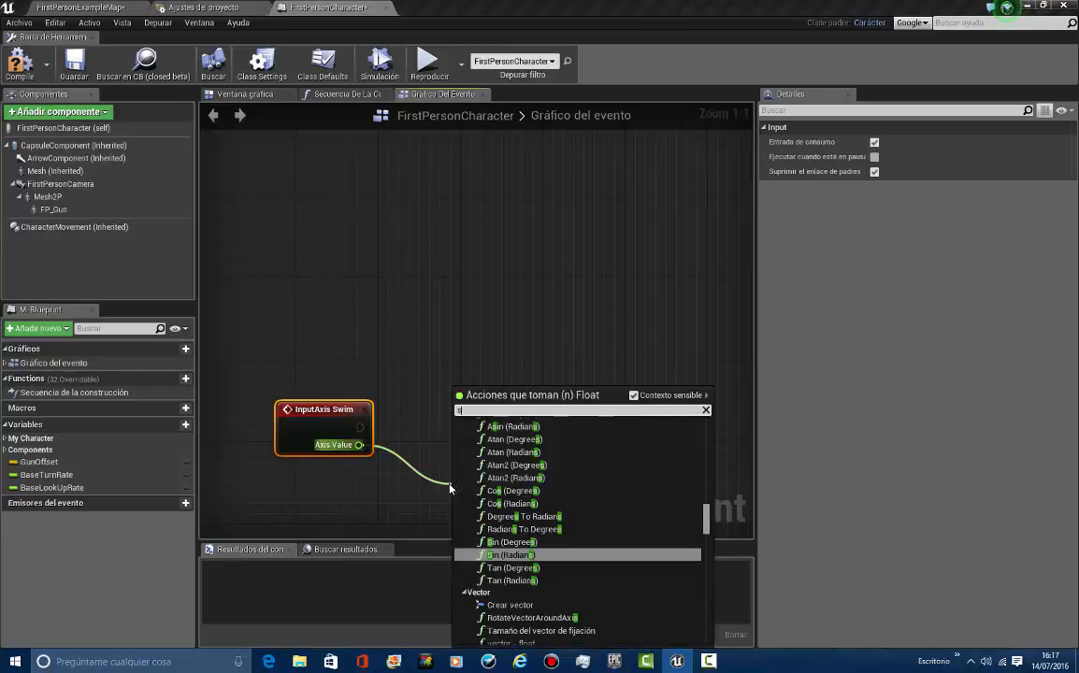
text(et inp)
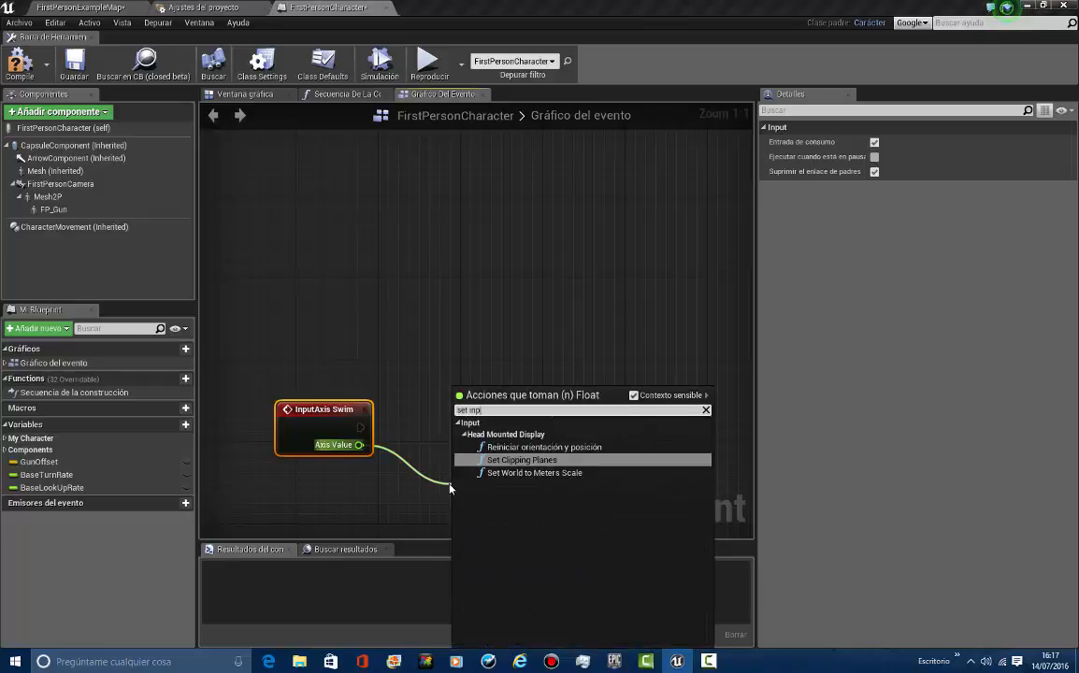
key(BackSpace)
key(BackSpace)
key(BackSpace)
key(BackSpace)
key(BackSpace)
key(BackSpace)
key(BackSpace)
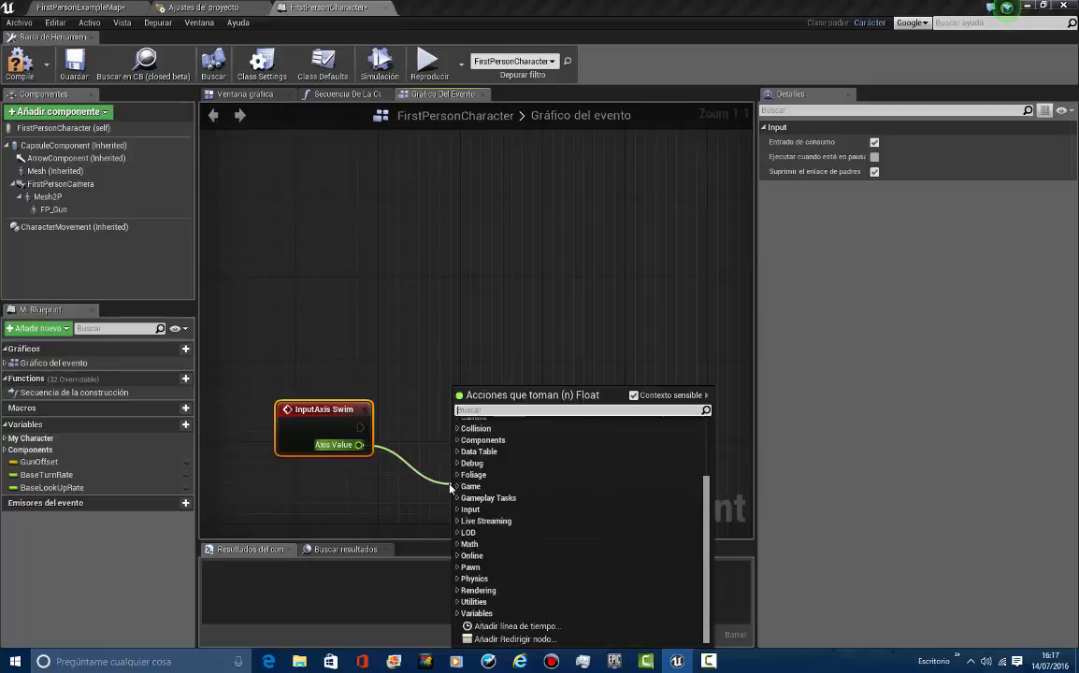
Add an "Añadir entrada de movimiento" node fed by the Swim axis value and align it beside the event
text(input)
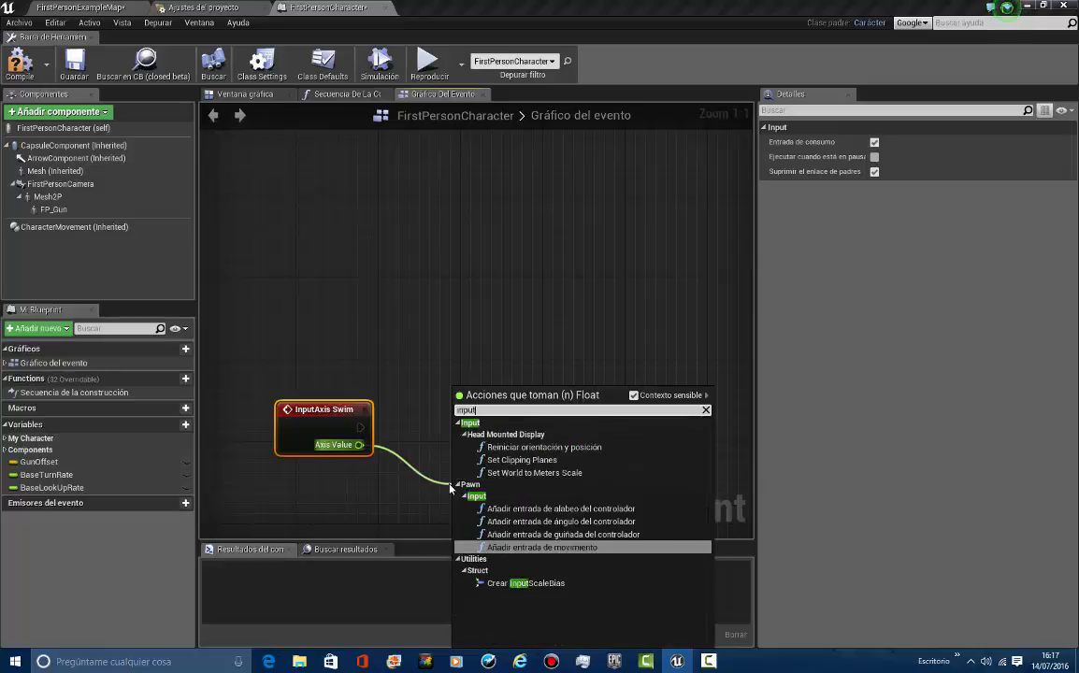
key(Return)
right_drag(403, 420, 377, 334)
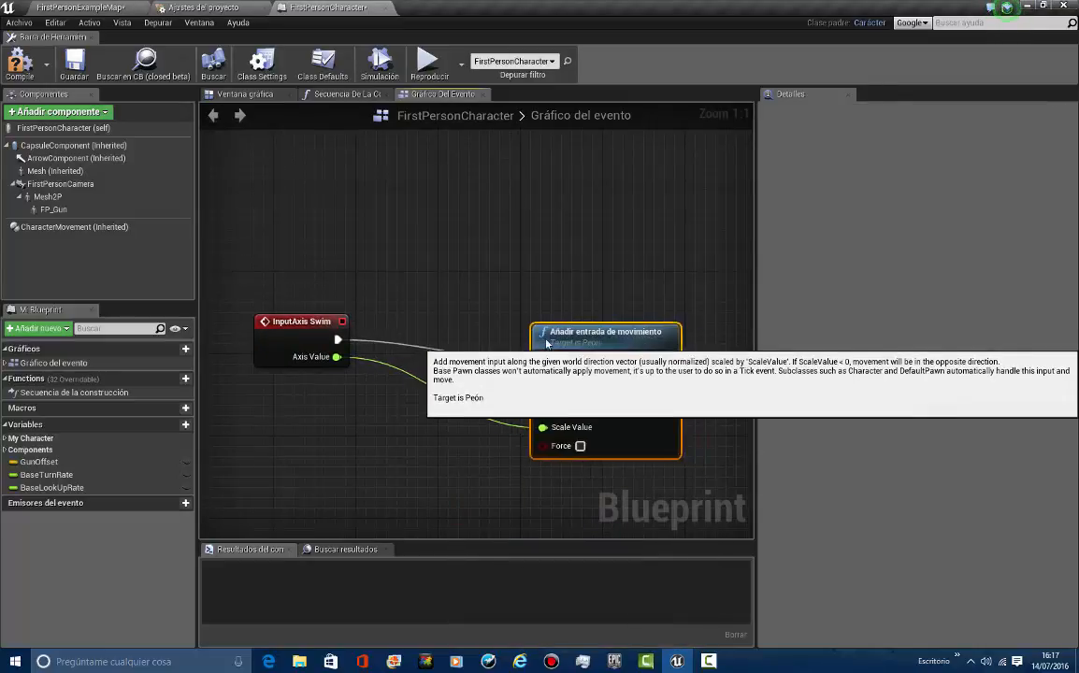
drag(547, 344, 496, 324)
right_drag(431, 310, 504, 285)
right_drag(380, 339, 359, 348)
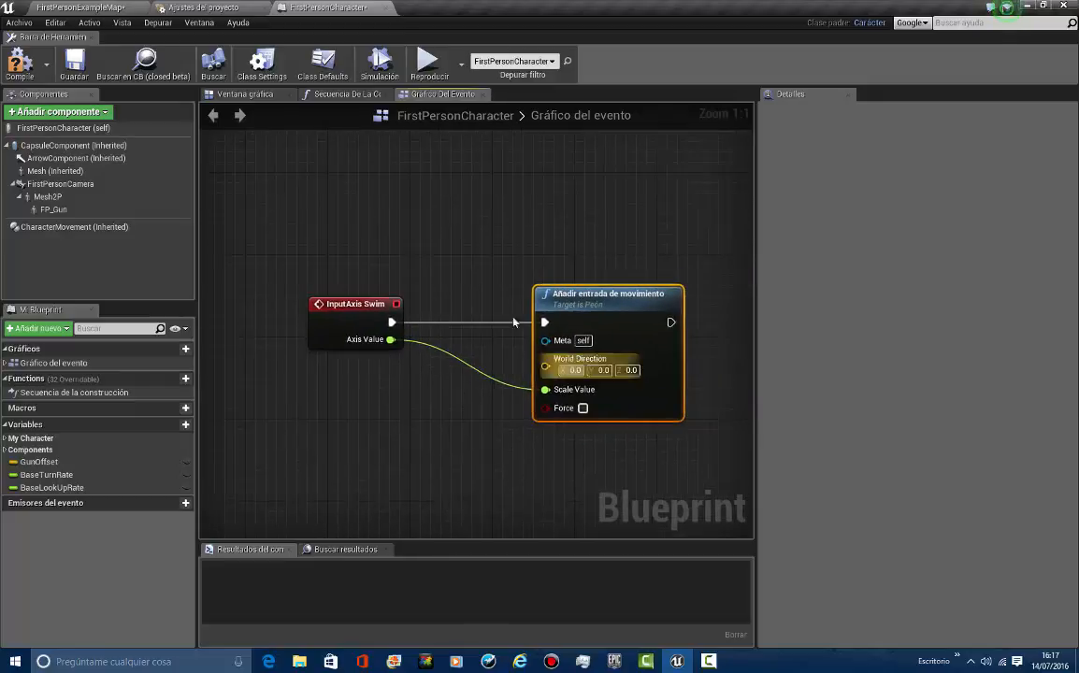
Set the movement input node's World Direction Z to 1.0 and compile the blueprint
right_drag(397, 455, 366, 462)
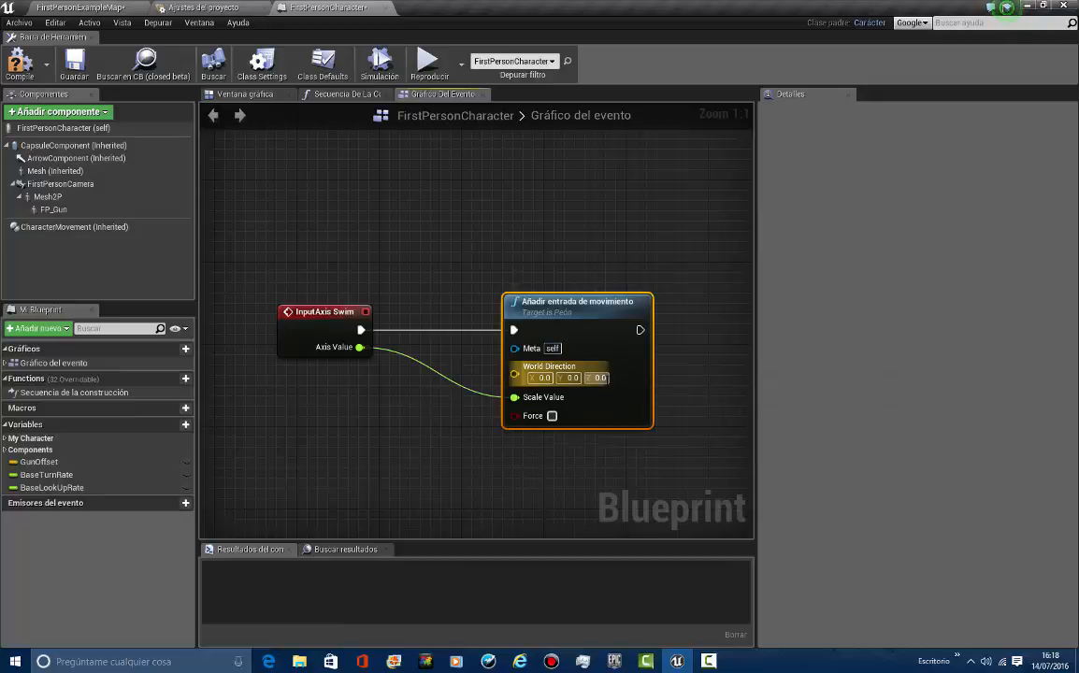
text(1)
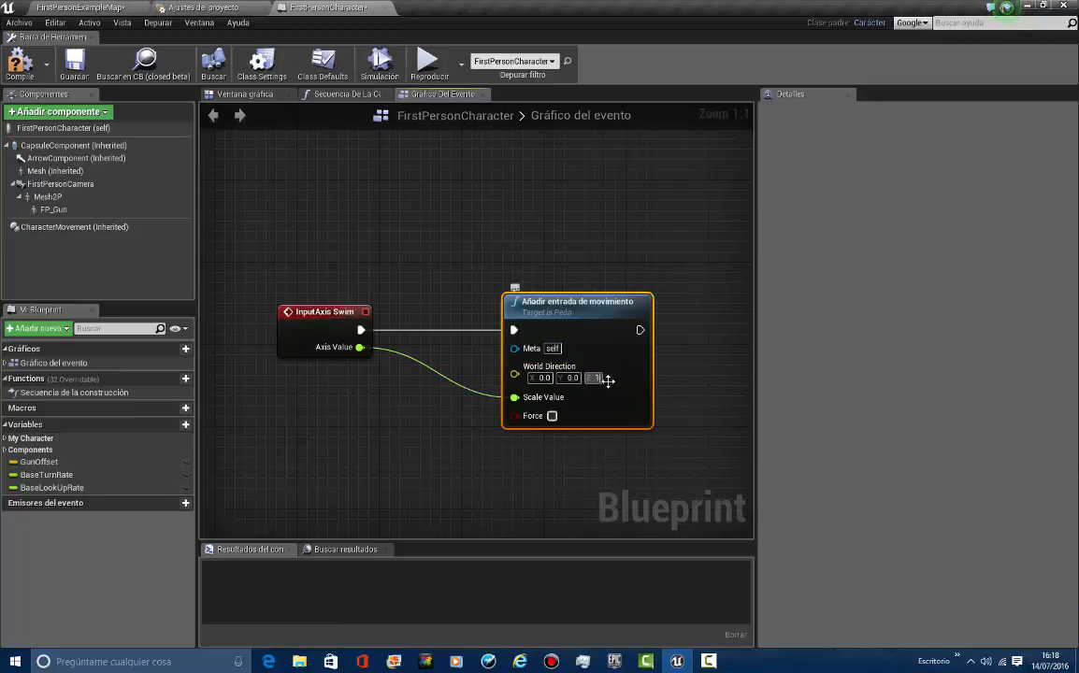
click(673, 378)
right_drag(664, 376, 629, 367)
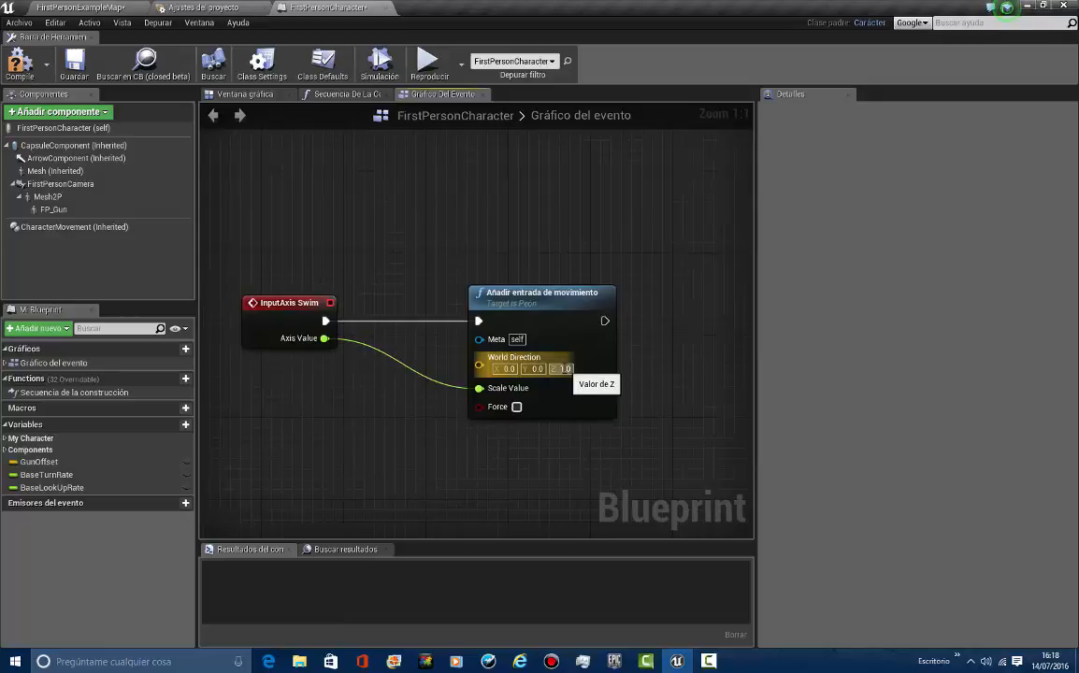
drag(686, 207, 718, 468)
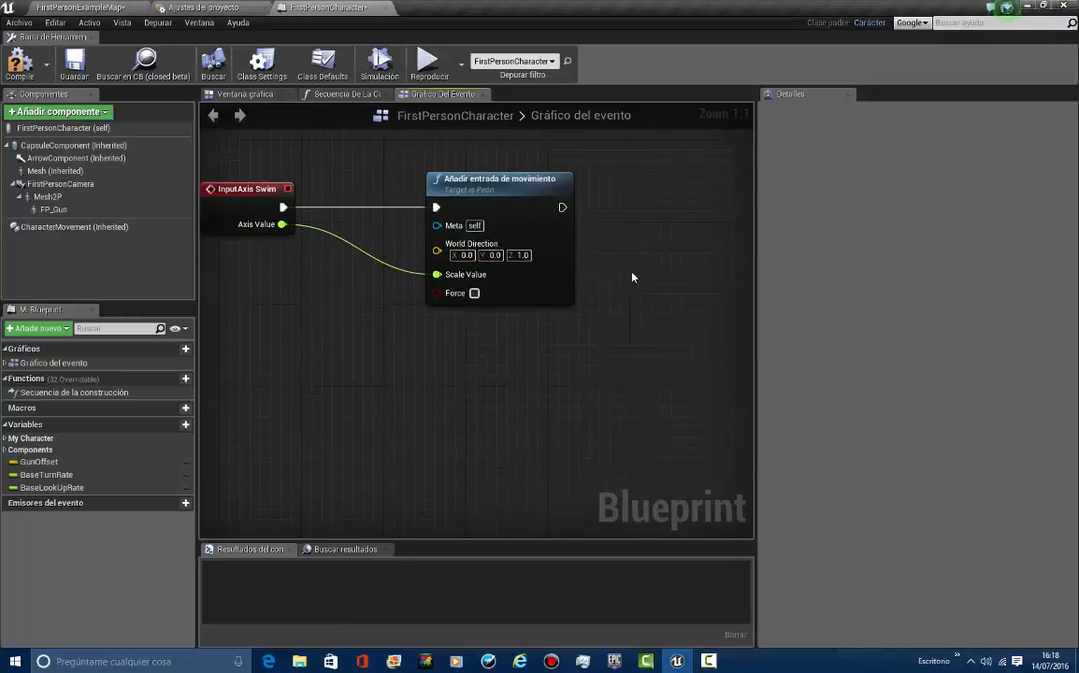
right_drag(570, 180, 558, 311)
click(17, 66)
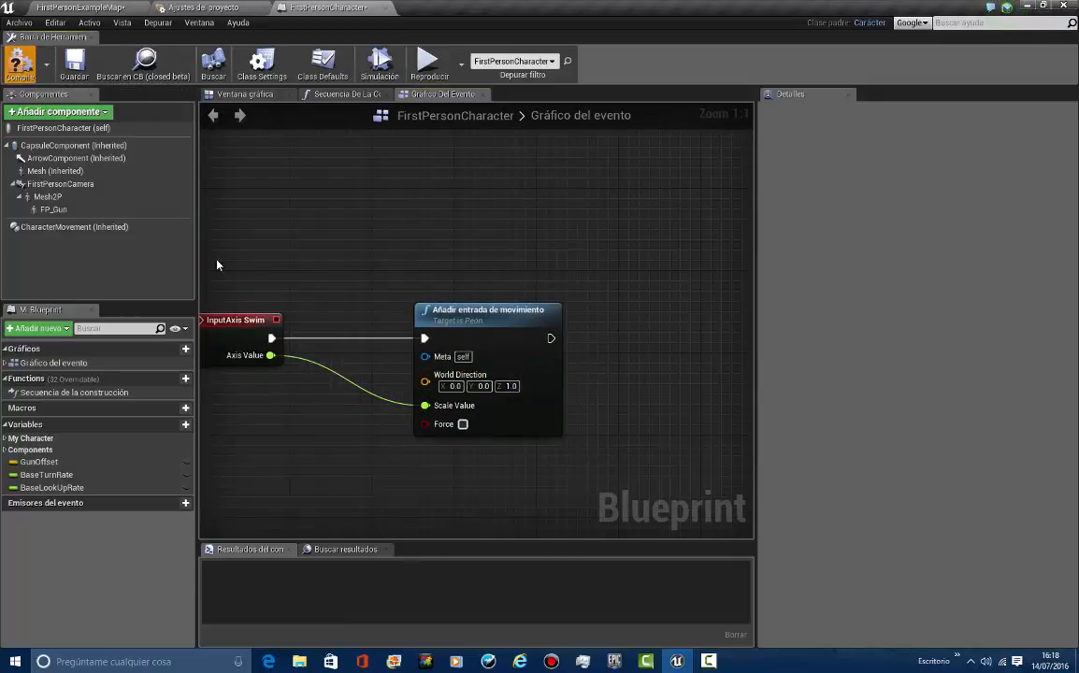
Group the Swim event and movement input node in a comment titled "Swim" and recompile the blueprint
right_drag(377, 334, 420, 319)
drag(263, 231, 631, 467)
key(c)
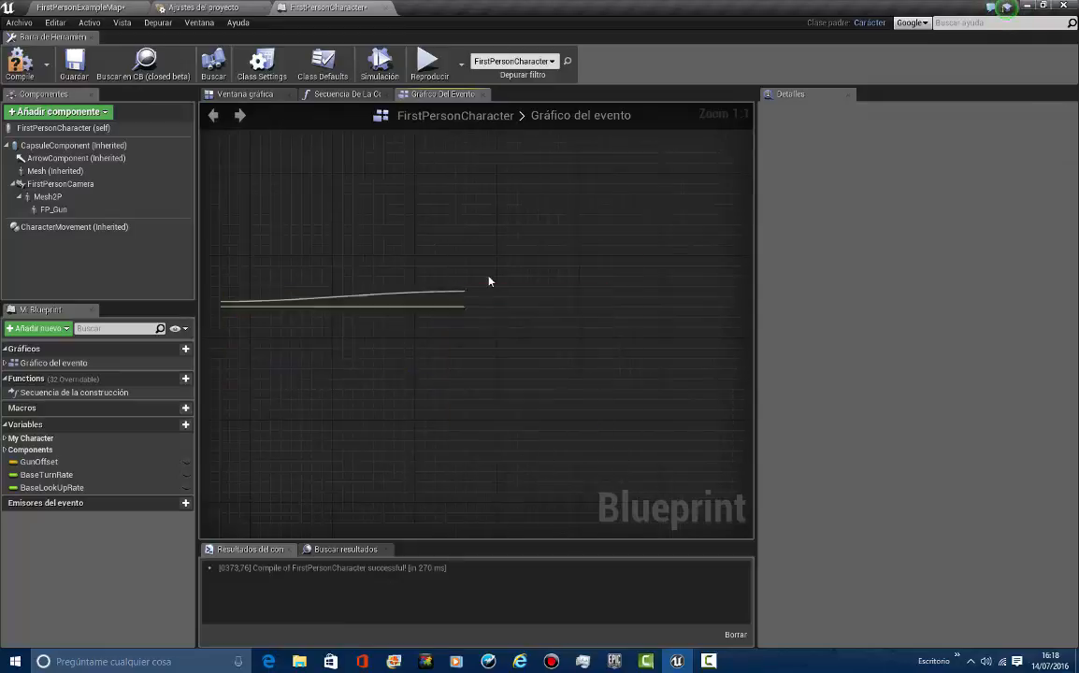
click(460, 222)
right_drag(401, 240, 456, 259)
click(335, 283)
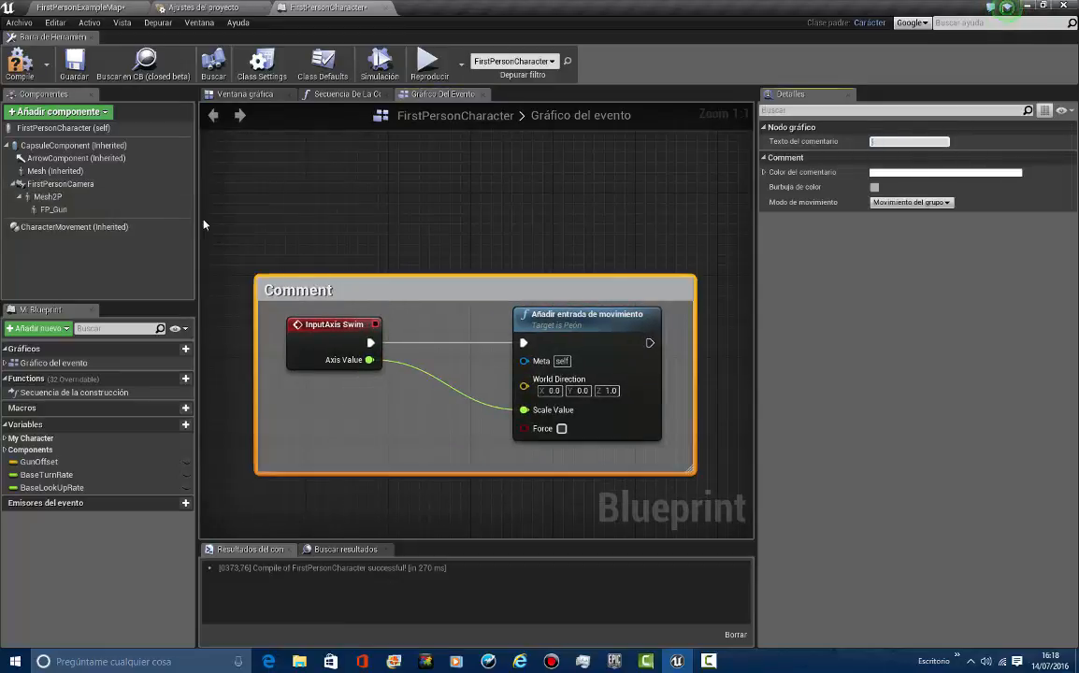
key(Return)
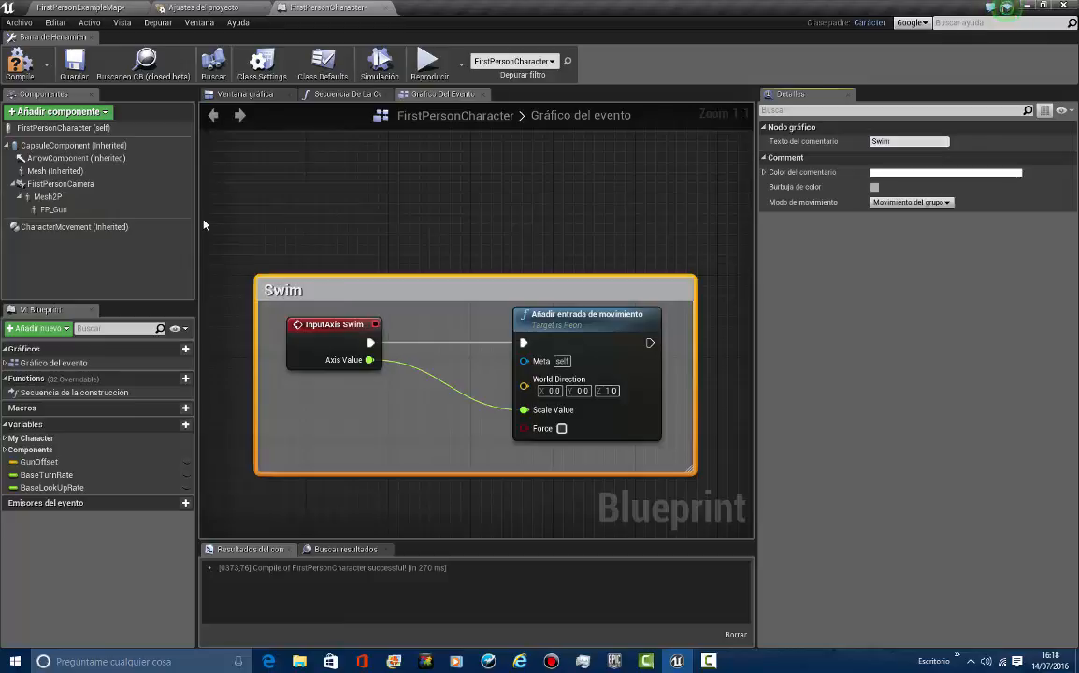
click(597, 265)
click(33, 73)
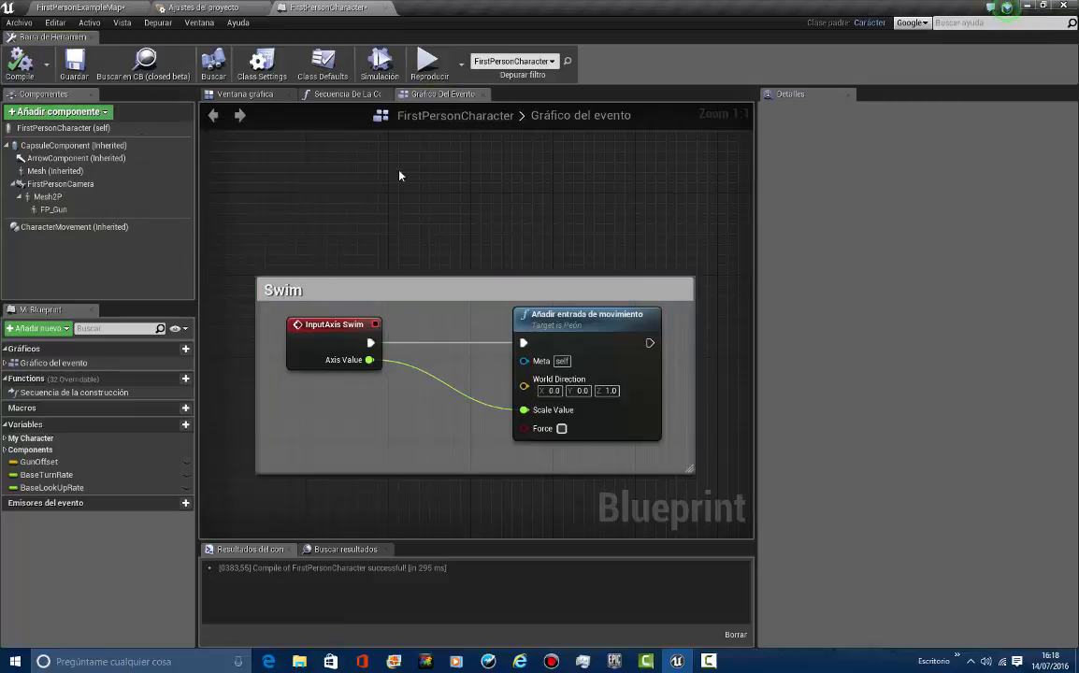
Return to the example map and play the level to test moving and swimming upward in the pool, ending the session when done
scroll(363, 281, down, 8)
right_drag(343, 230, 298, 342)
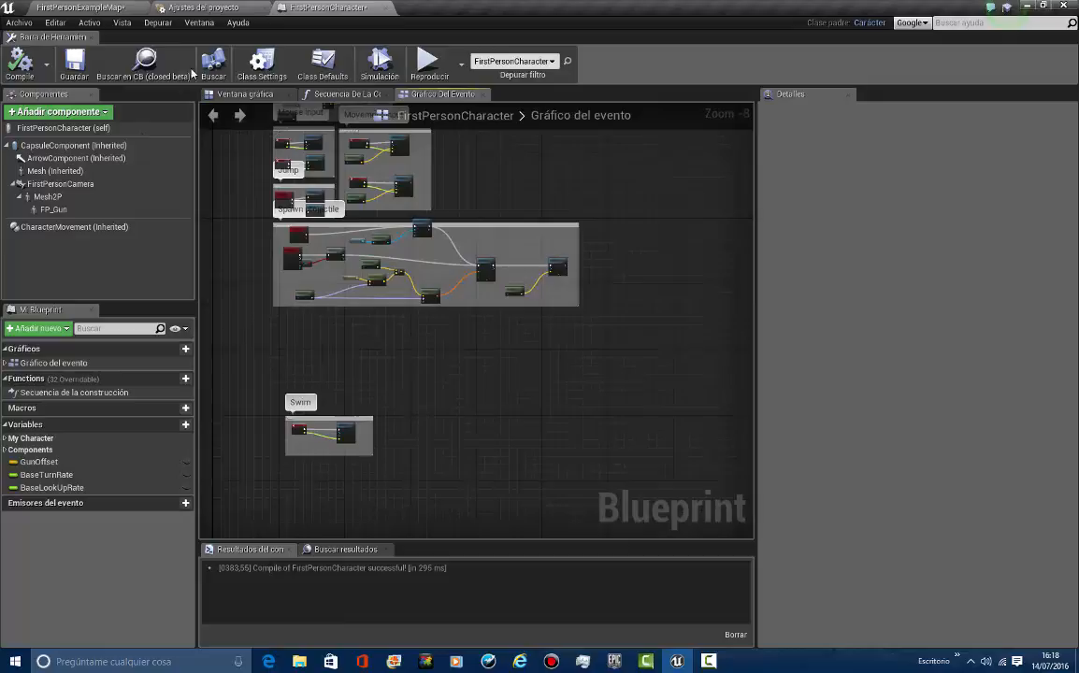
click(82, 5)
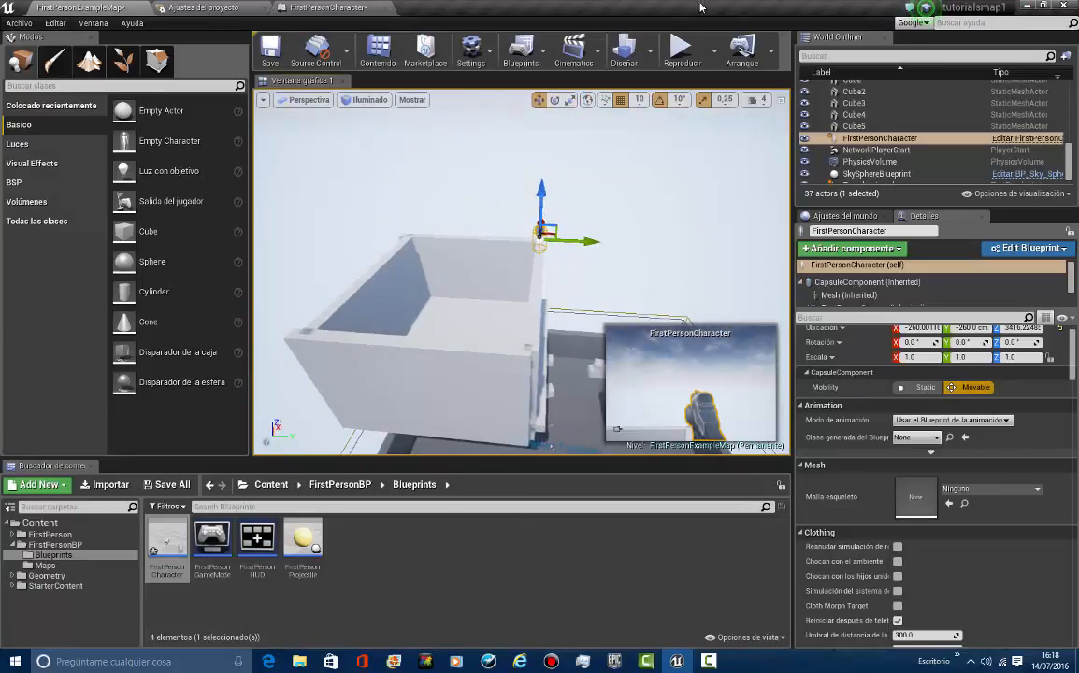
click(681, 49)
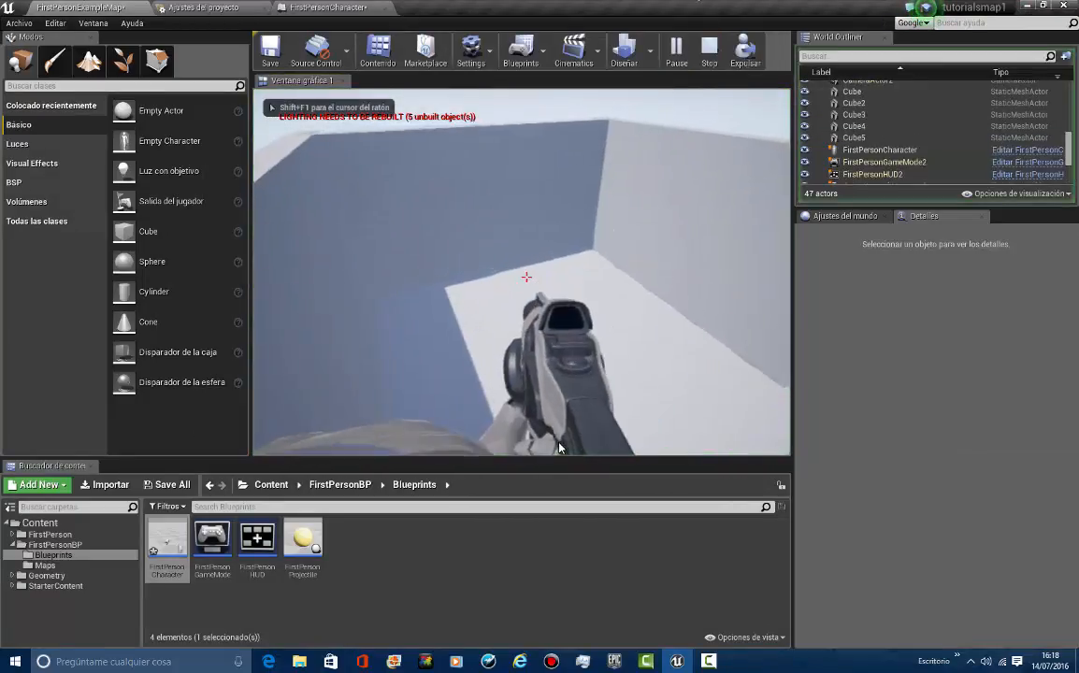
key(w)
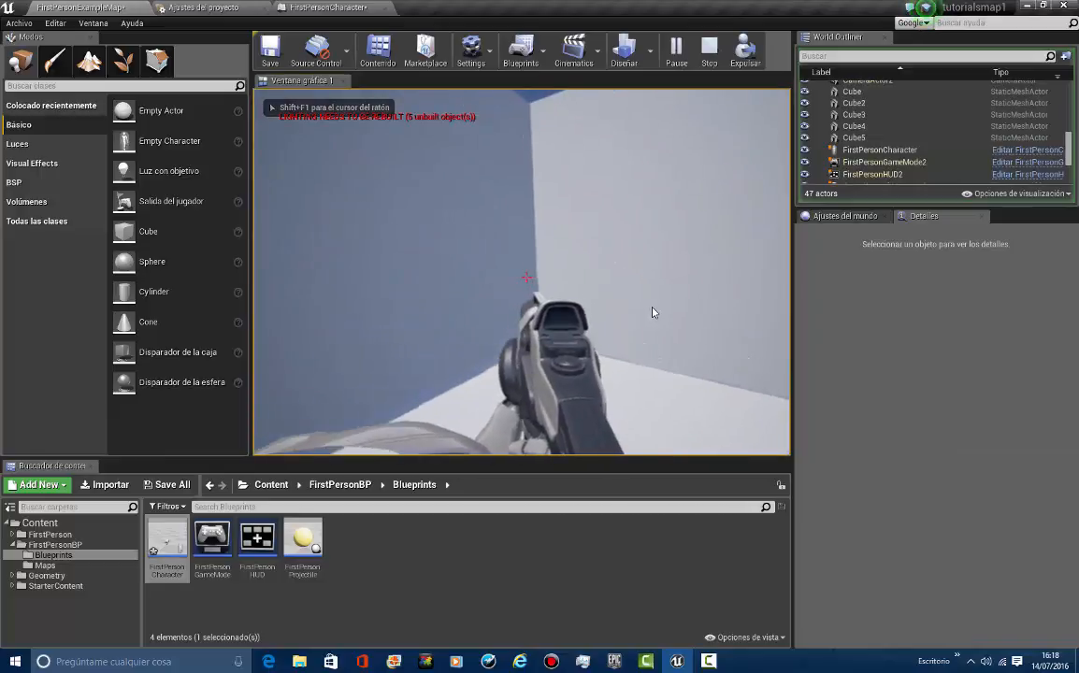
key(space)
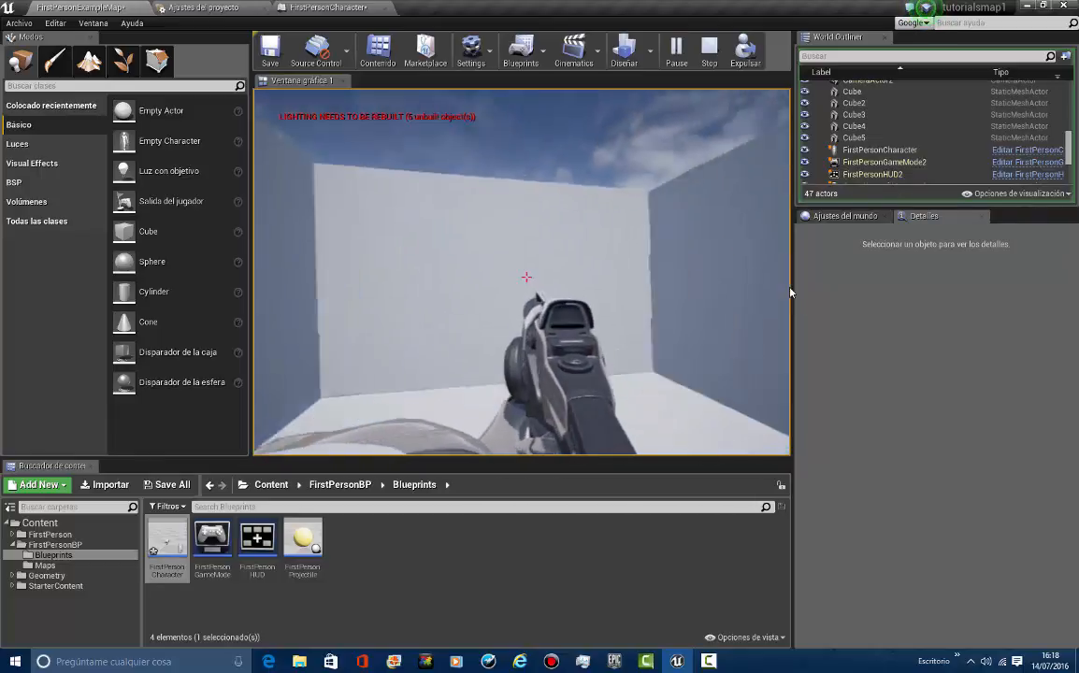
key(Escape)
Select and frame the pool's PhysicsVolume, expand its collision presets and try the Custom preset
right_drag(494, 361, 121, 443)
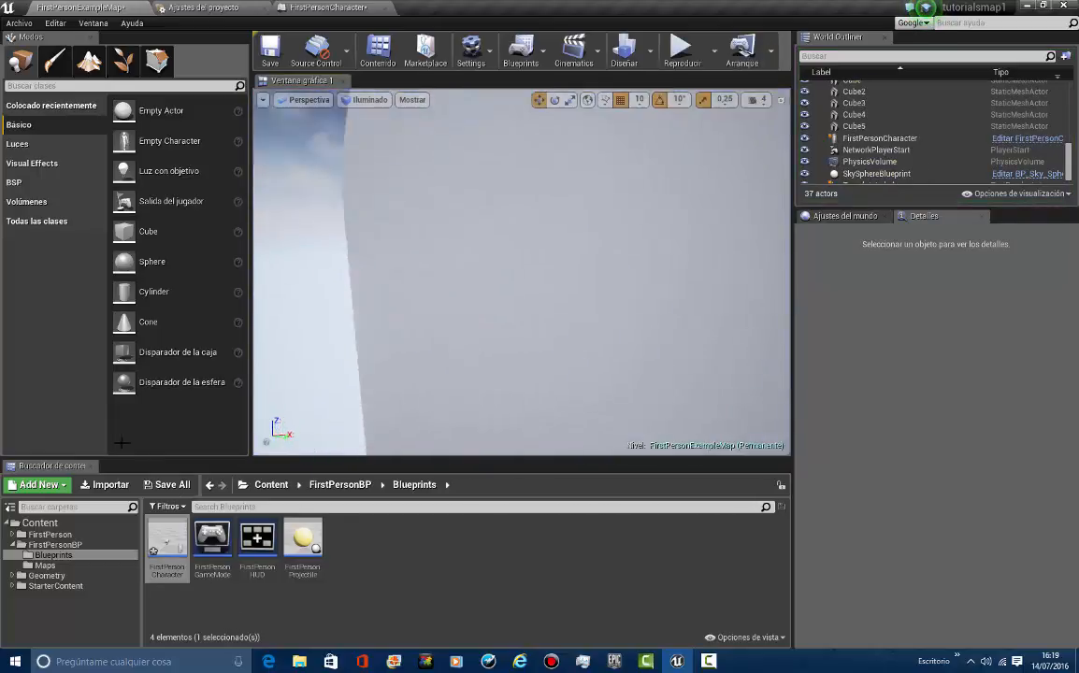
right_drag(533, 374, 484, 272)
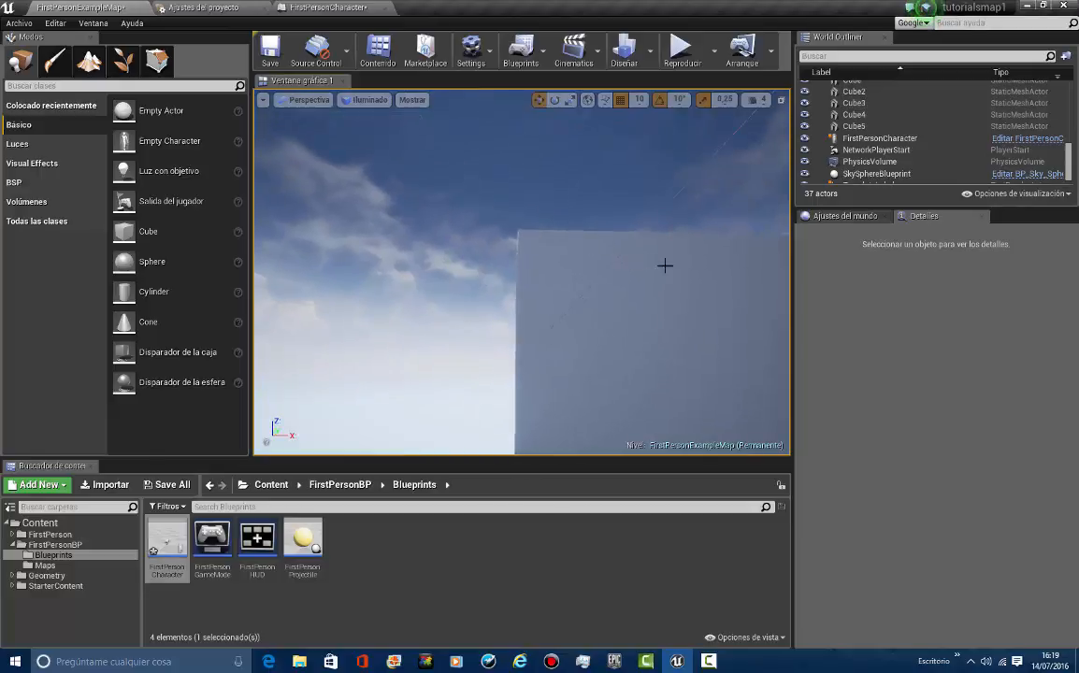
click(628, 252)
key(f)
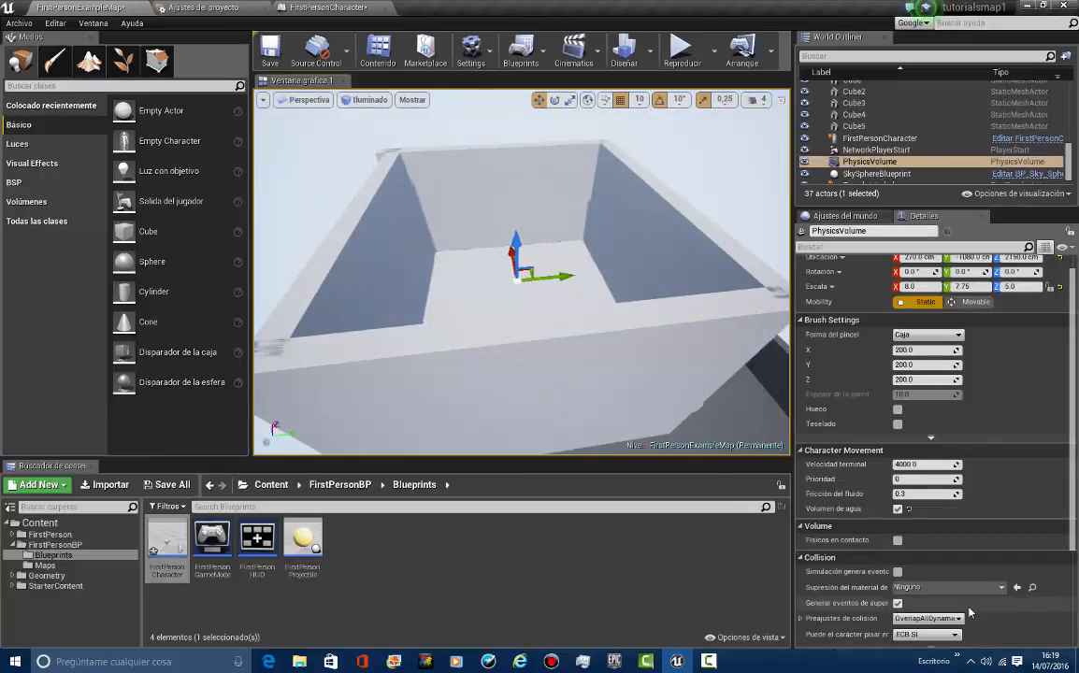
scroll(823, 561, down, 1)
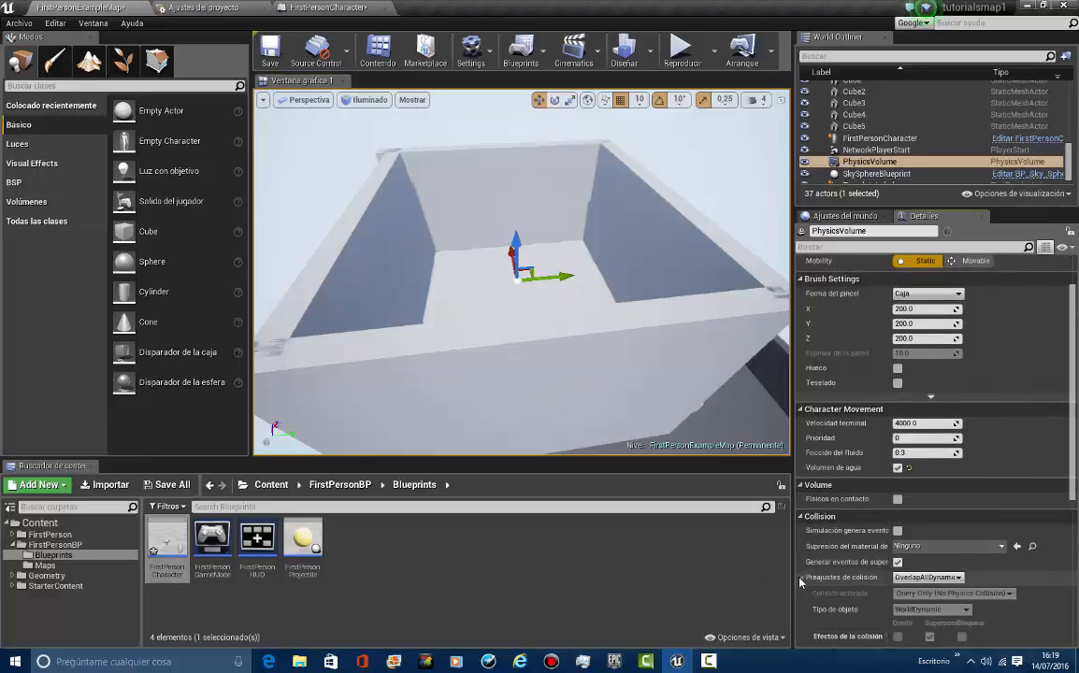
click(801, 579)
scroll(807, 580, down, 2)
click(926, 578)
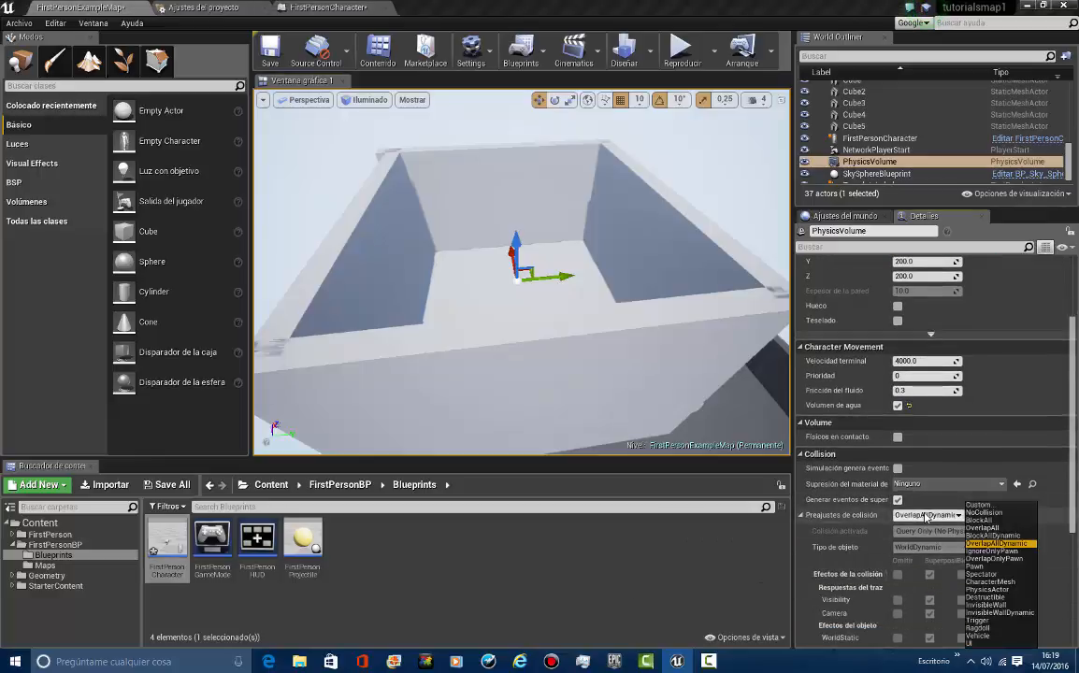
click(1012, 506)
Review the volume's object type and collision-enabled options and restore its collision preset to OverlapAllDynamic
scroll(882, 496, down, 3)
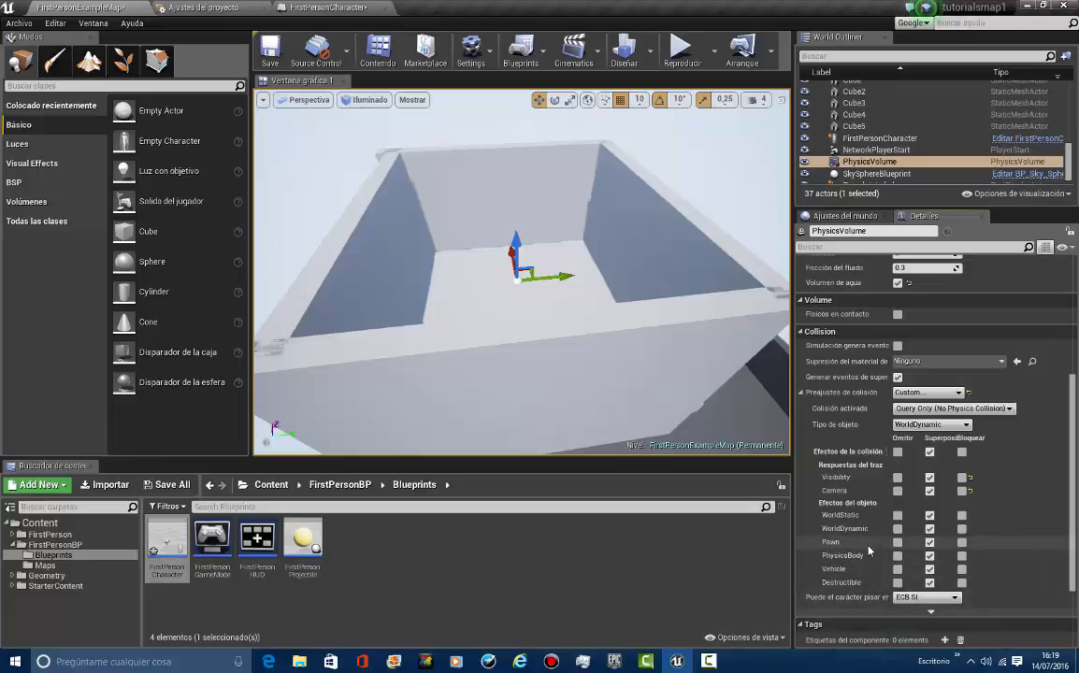
click(928, 426)
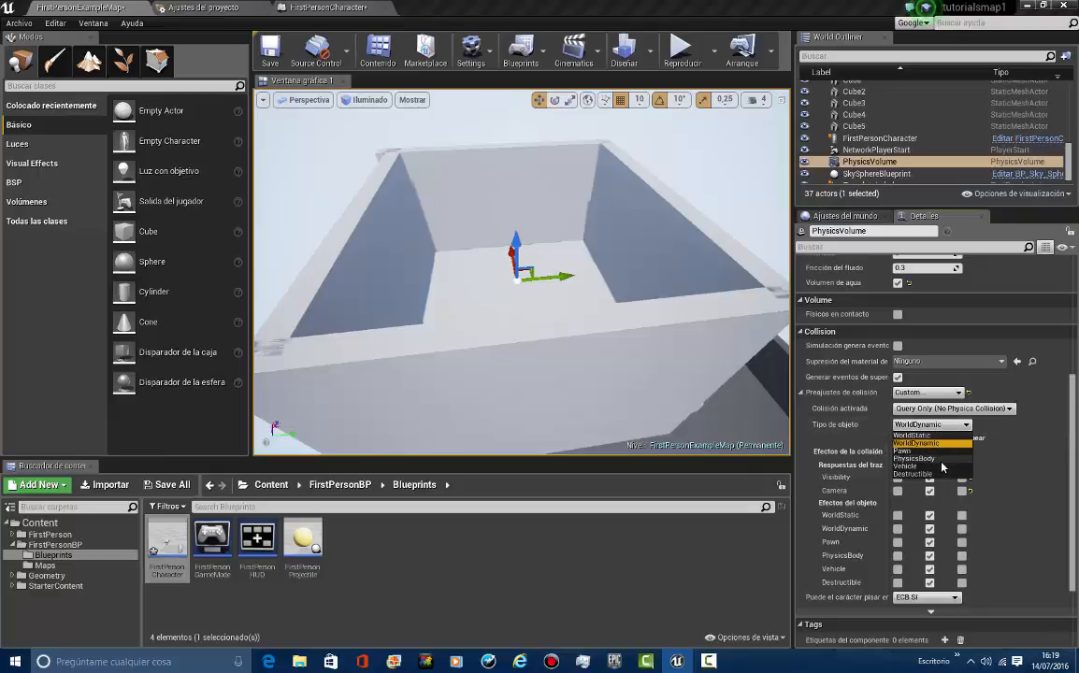
click(943, 427)
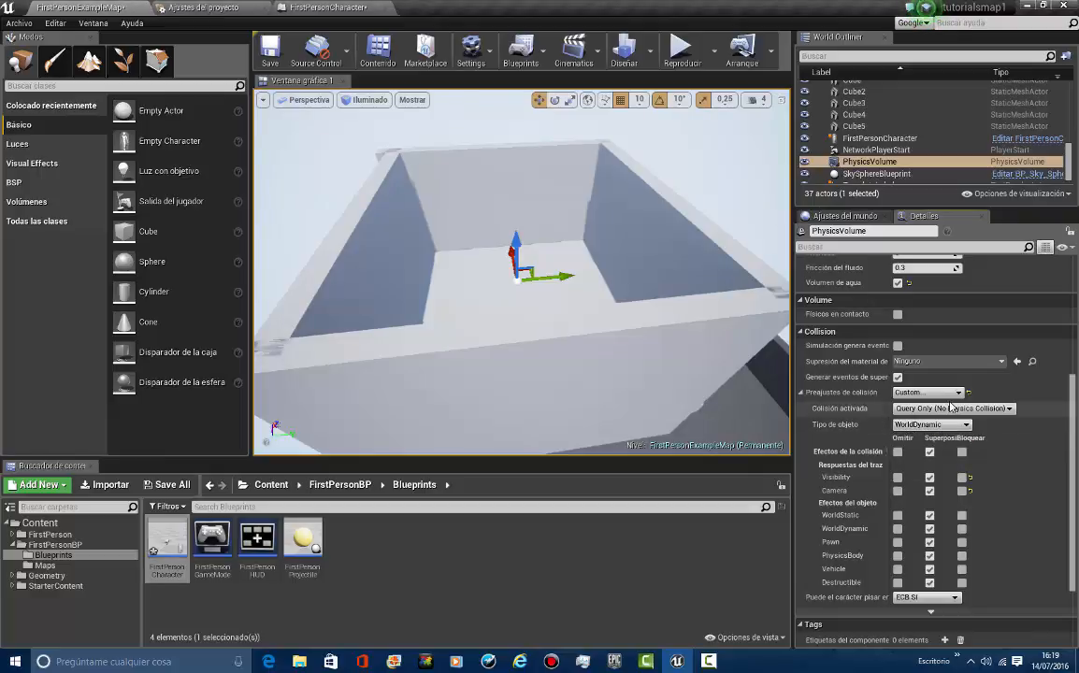
click(952, 409)
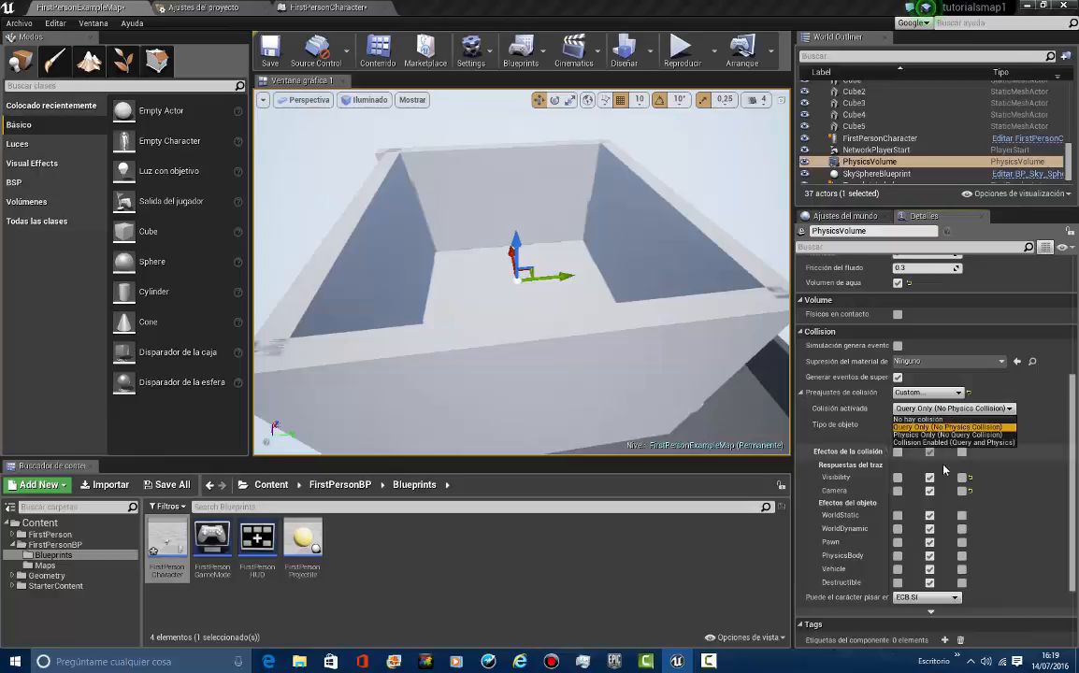
click(916, 393)
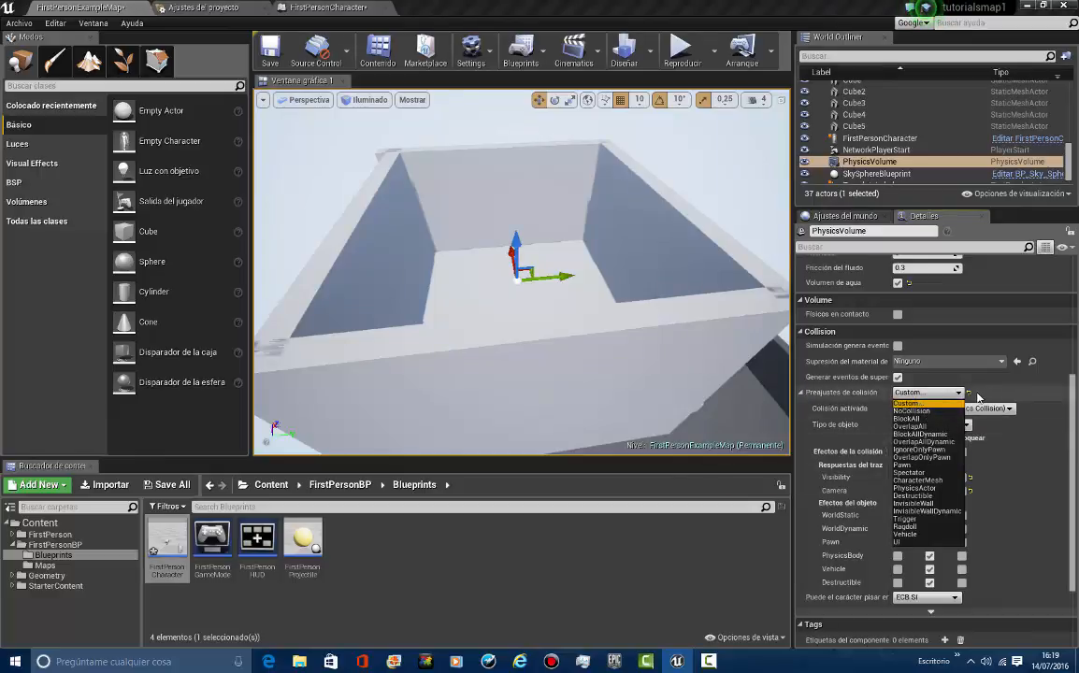
click(923, 442)
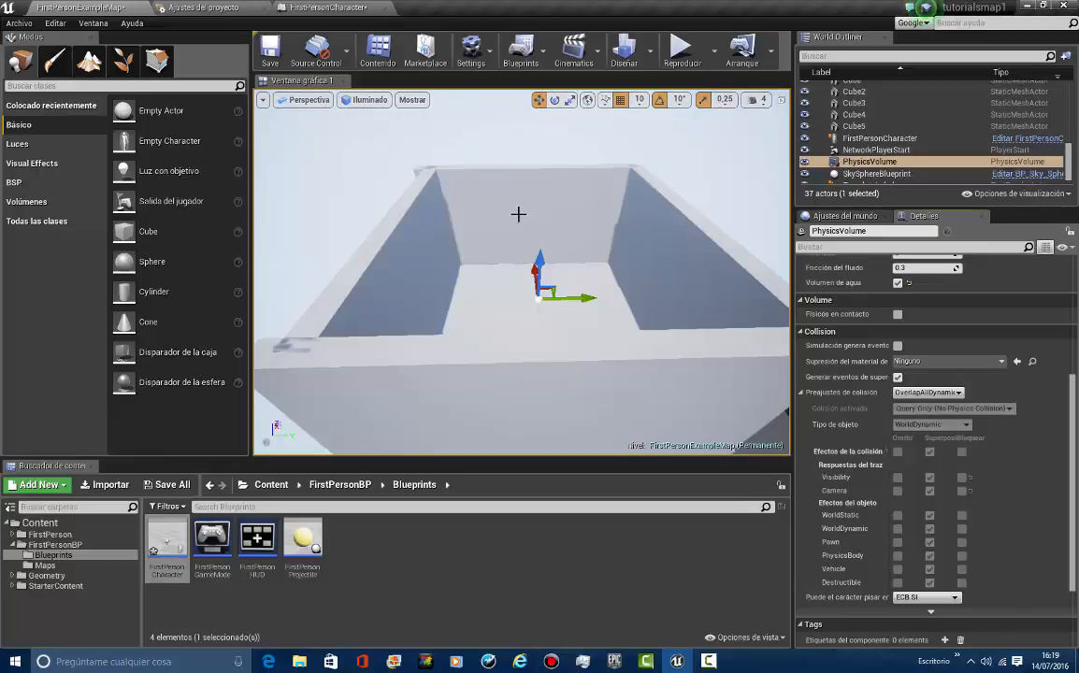
right_drag(385, 205, 434, 344)
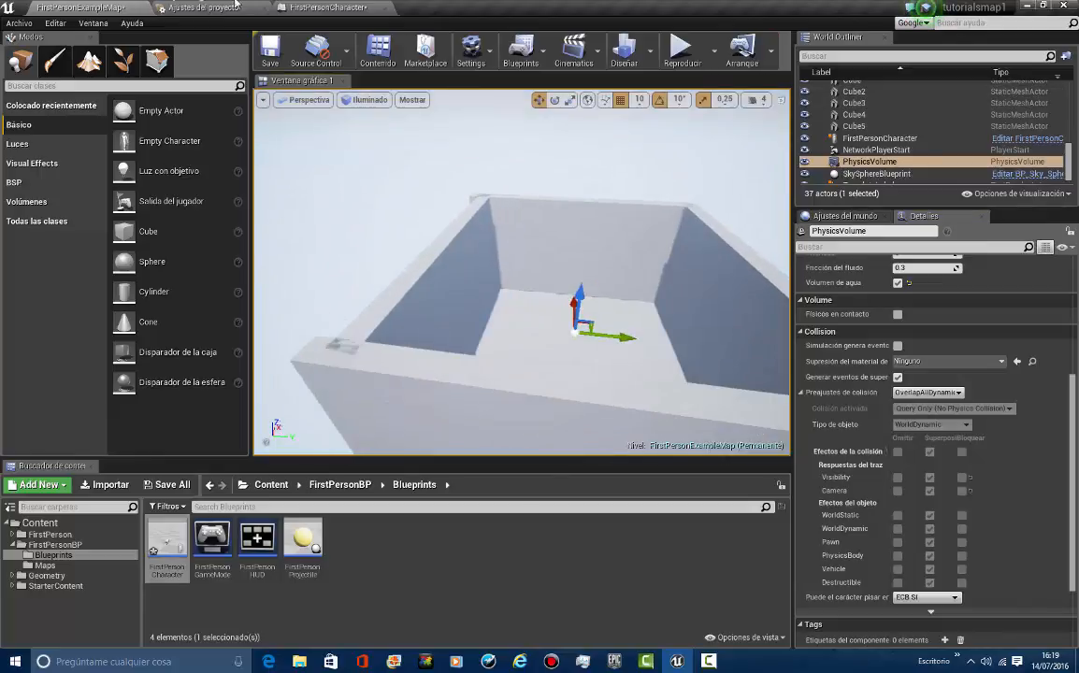
Switch to the Epic Games Launcher and look through the library for the Water Planes content pack
click(613, 661)
scroll(433, 411, down, 5)
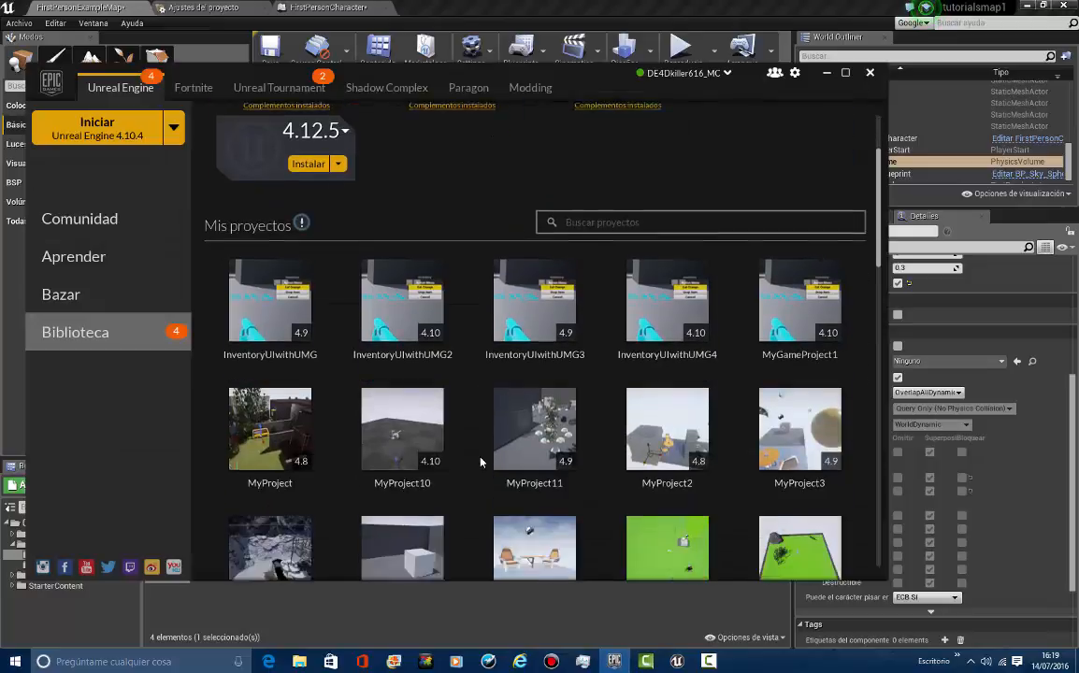
scroll(548, 433, down, 15)
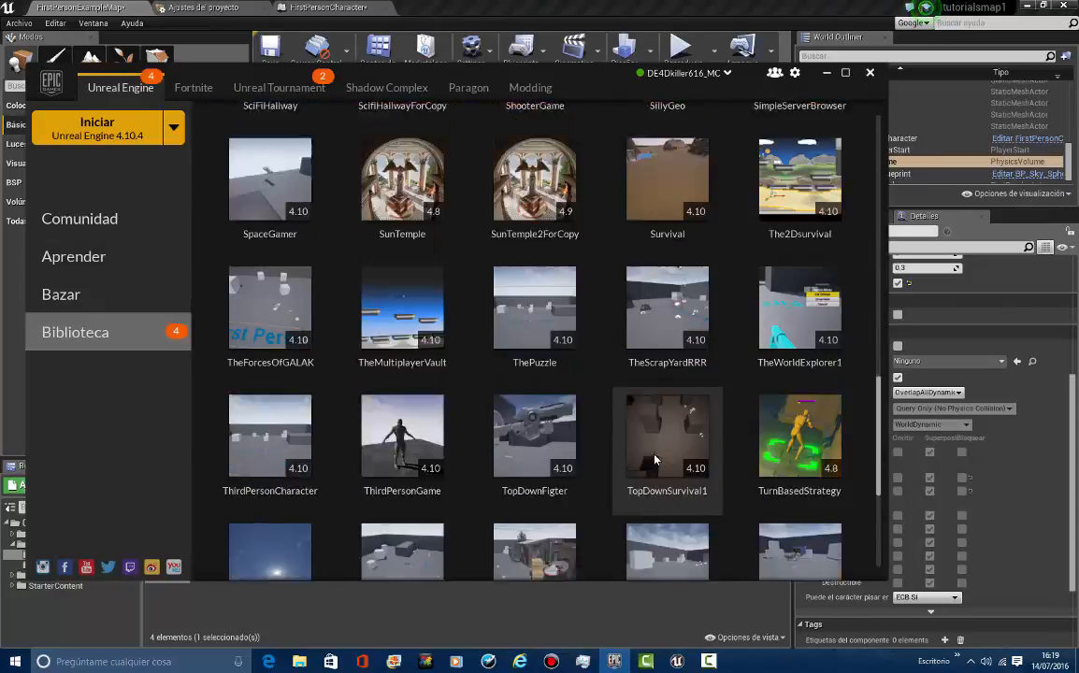
scroll(582, 421, down, 10)
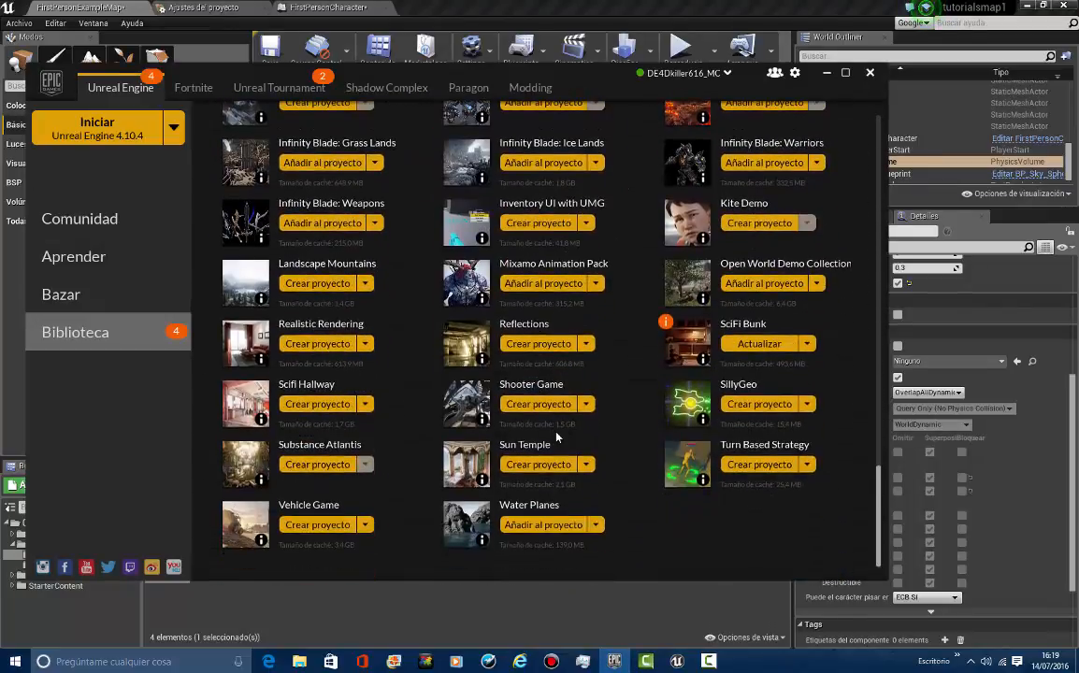
Add the Water Planes content pack to the tutorialsmap1 project, finding the project with the search "tut"
click(522, 525)
scroll(584, 266, down, 3)
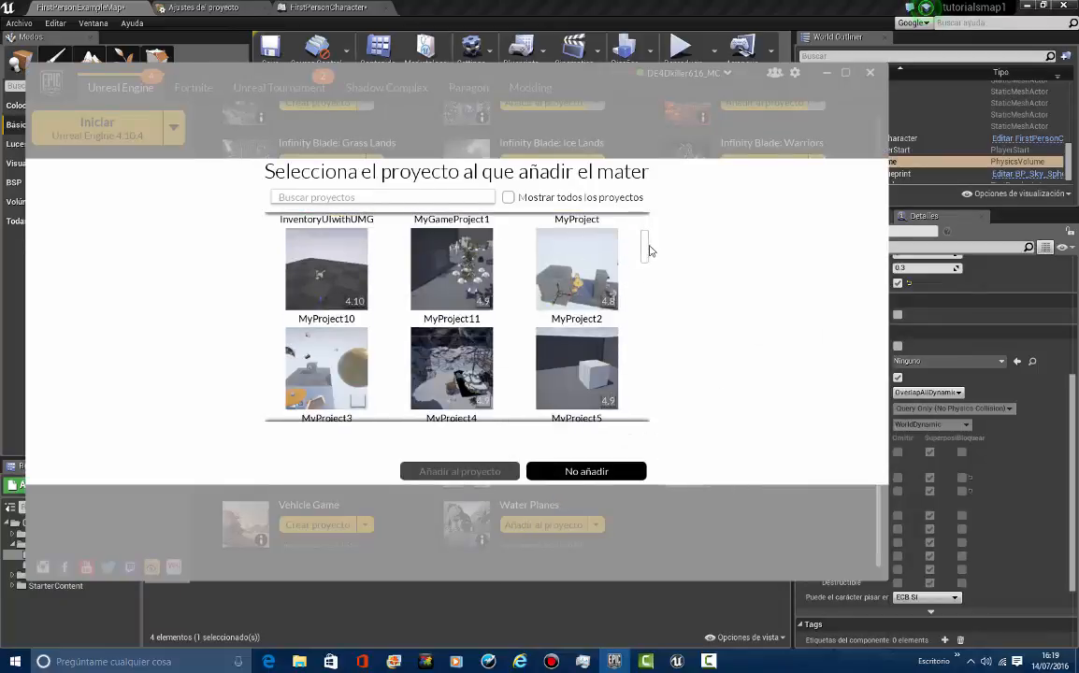
drag(650, 250, 645, 306)
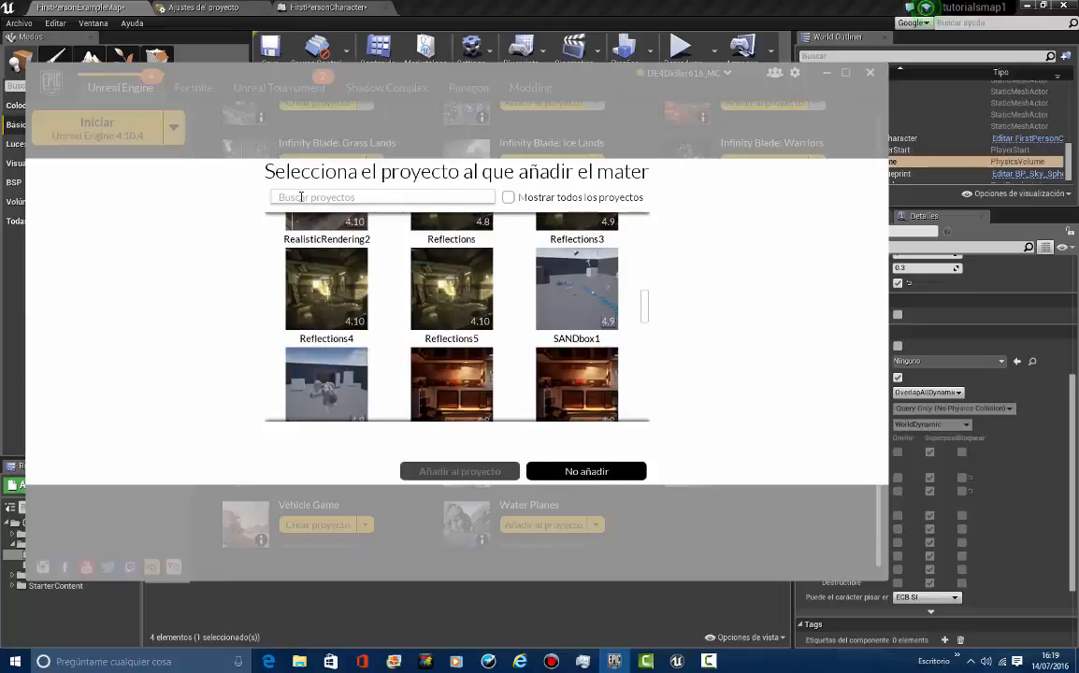
click(301, 196)
text(tut)
click(577, 267)
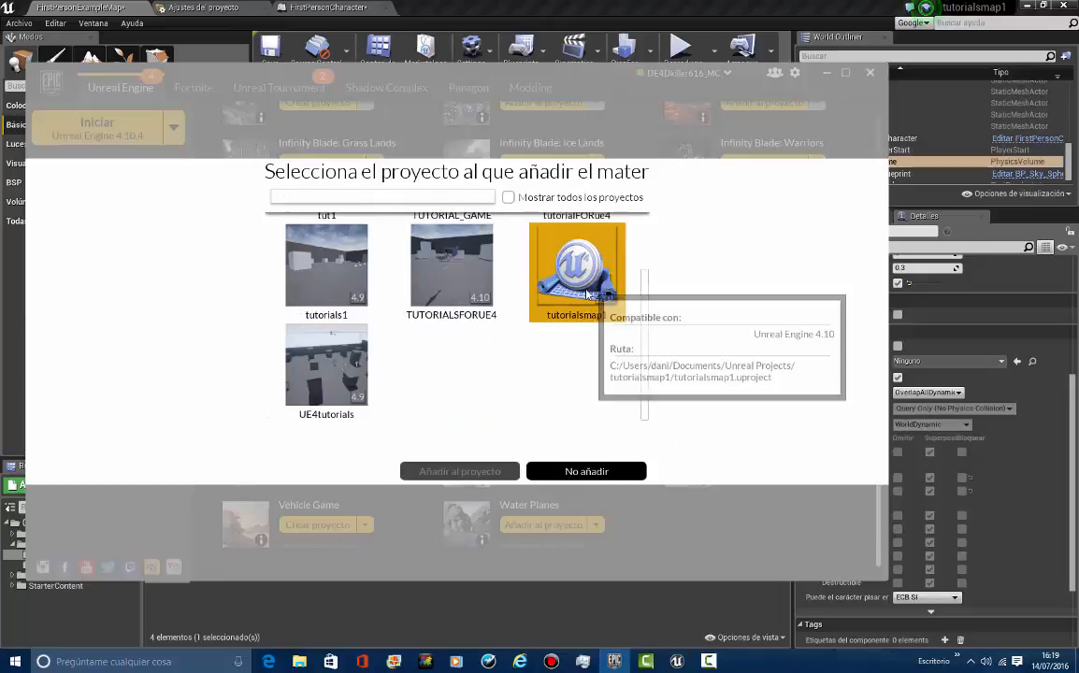
click(485, 470)
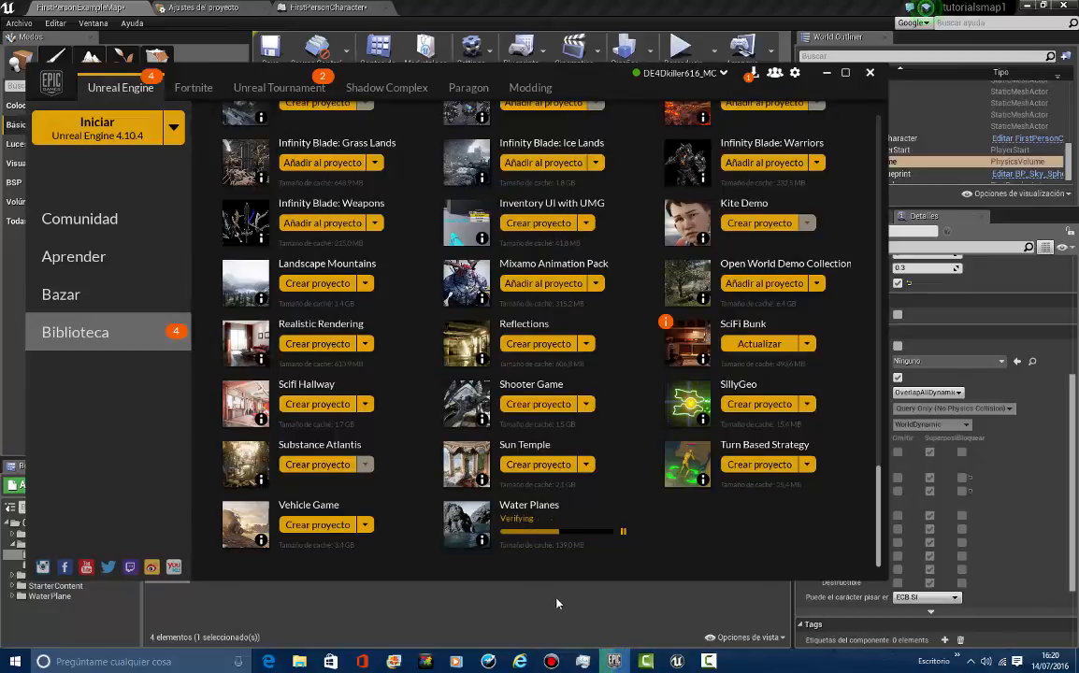
Switch back to the Unreal Editor and browse the WaterPlane content, checking Environment and its Props before opening the Ocean Blueprint folder
click(7, 579)
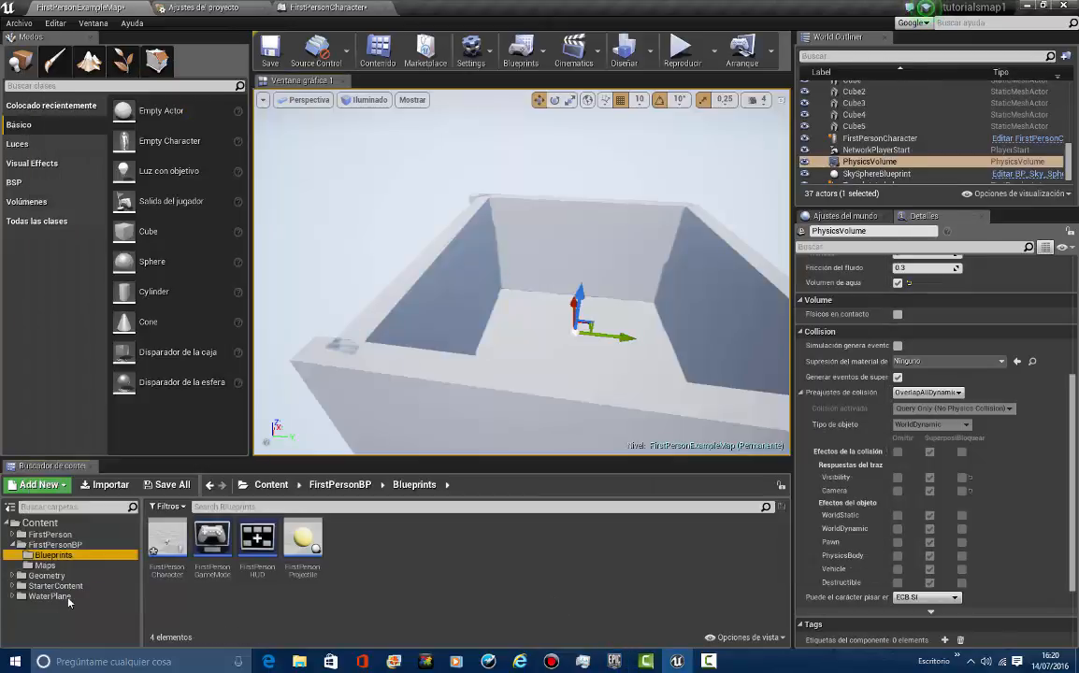
click(52, 596)
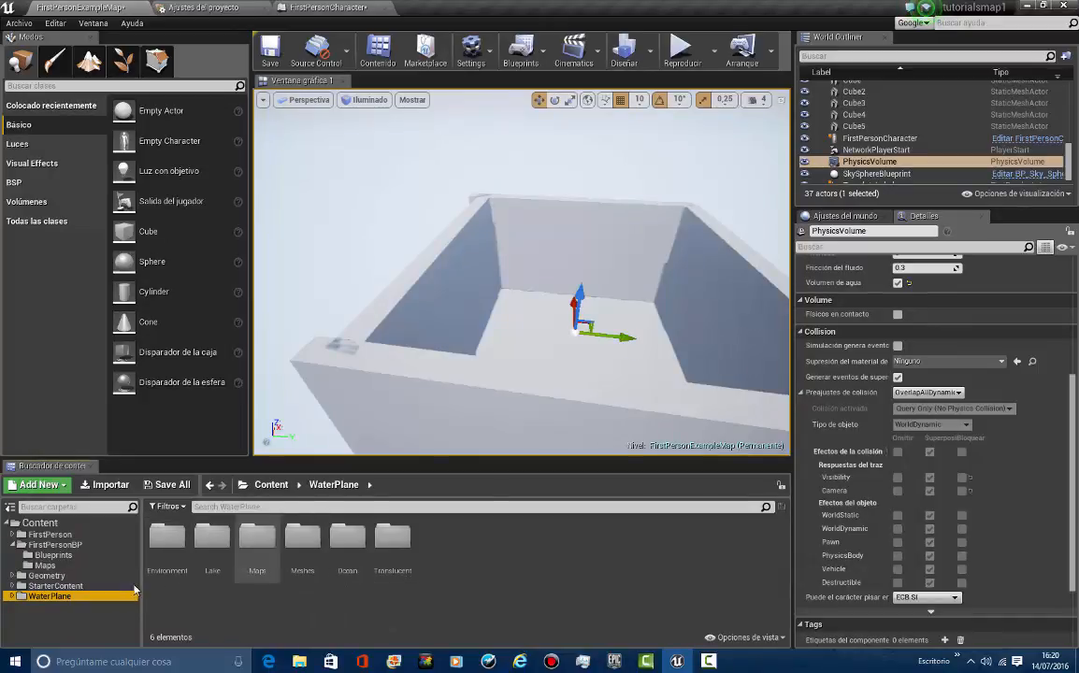
double_click(173, 550)
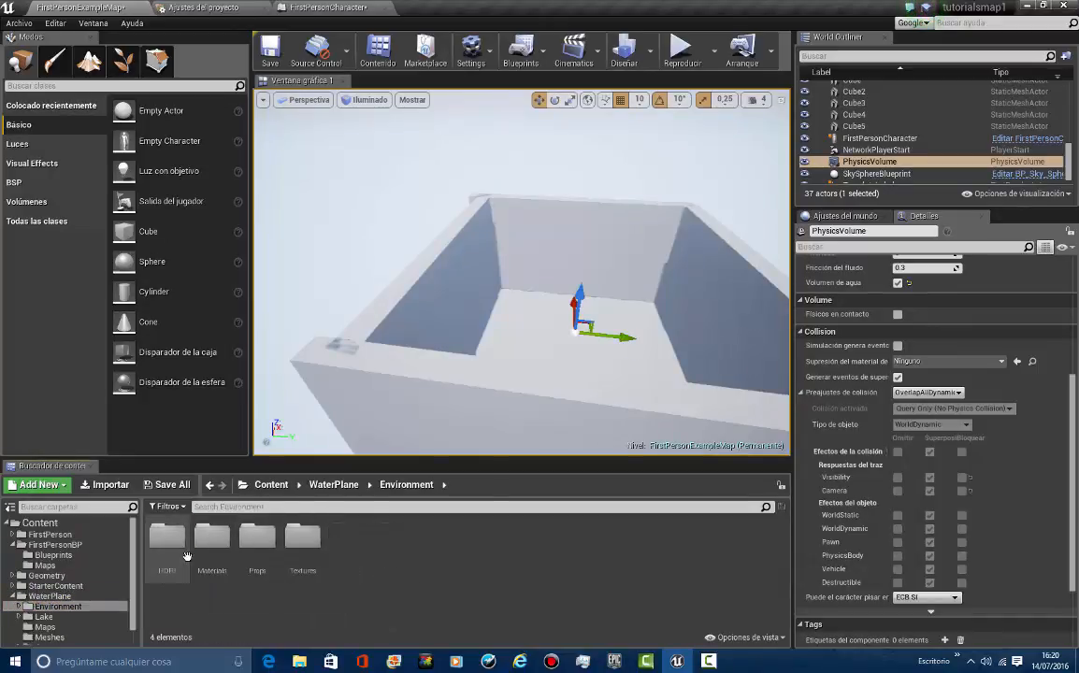
double_click(250, 555)
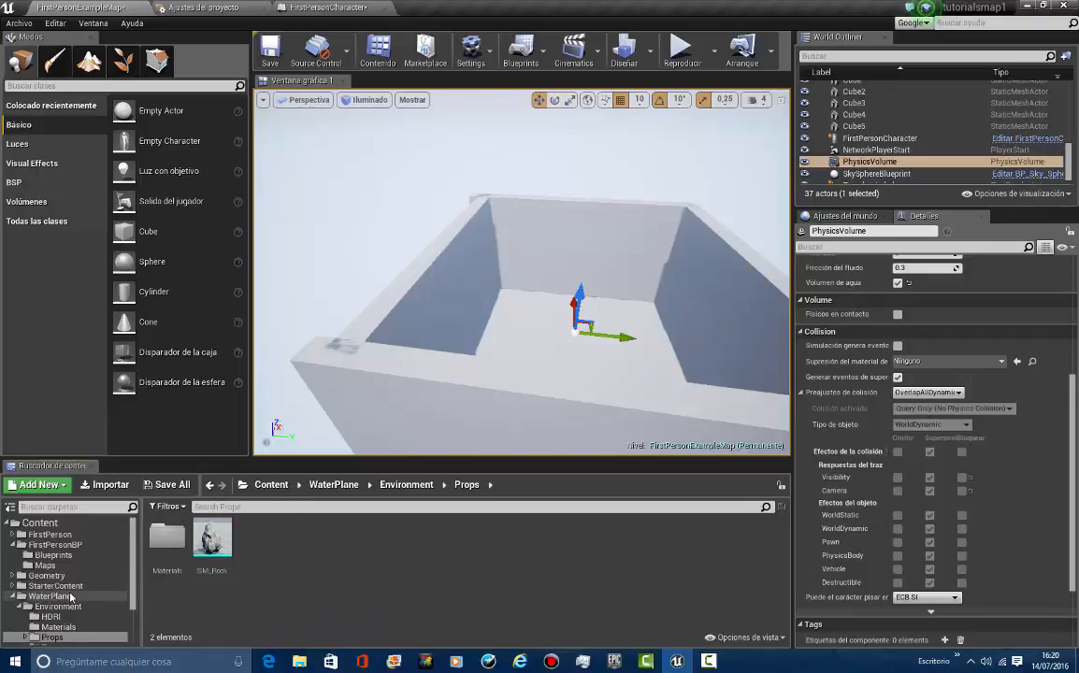
click(70, 596)
double_click(347, 538)
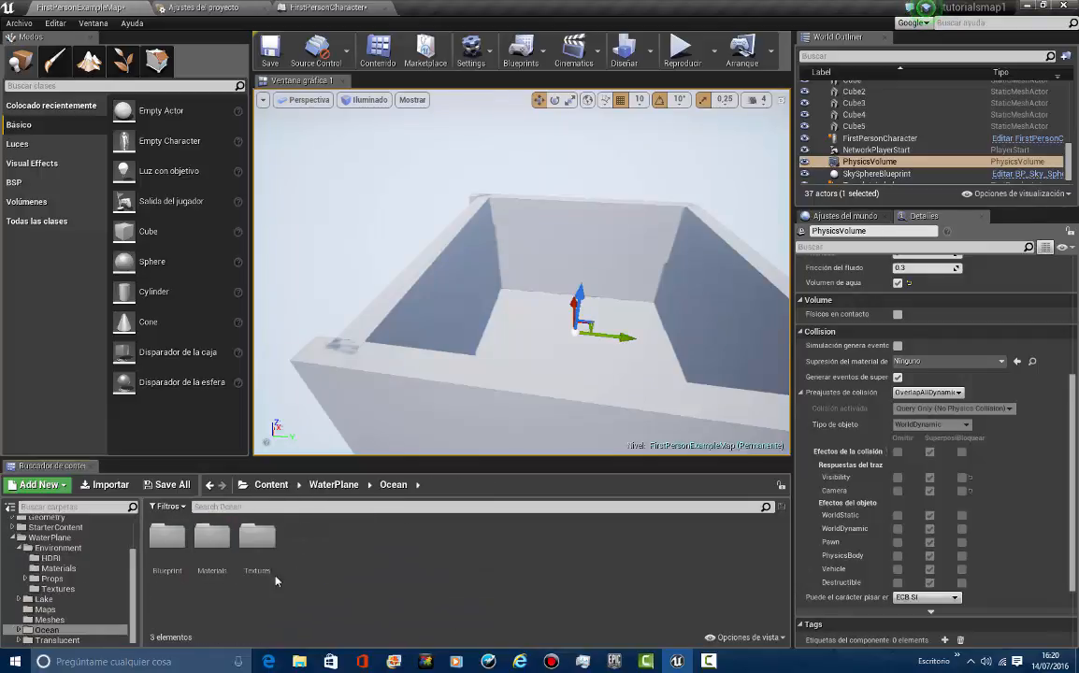
double_click(162, 565)
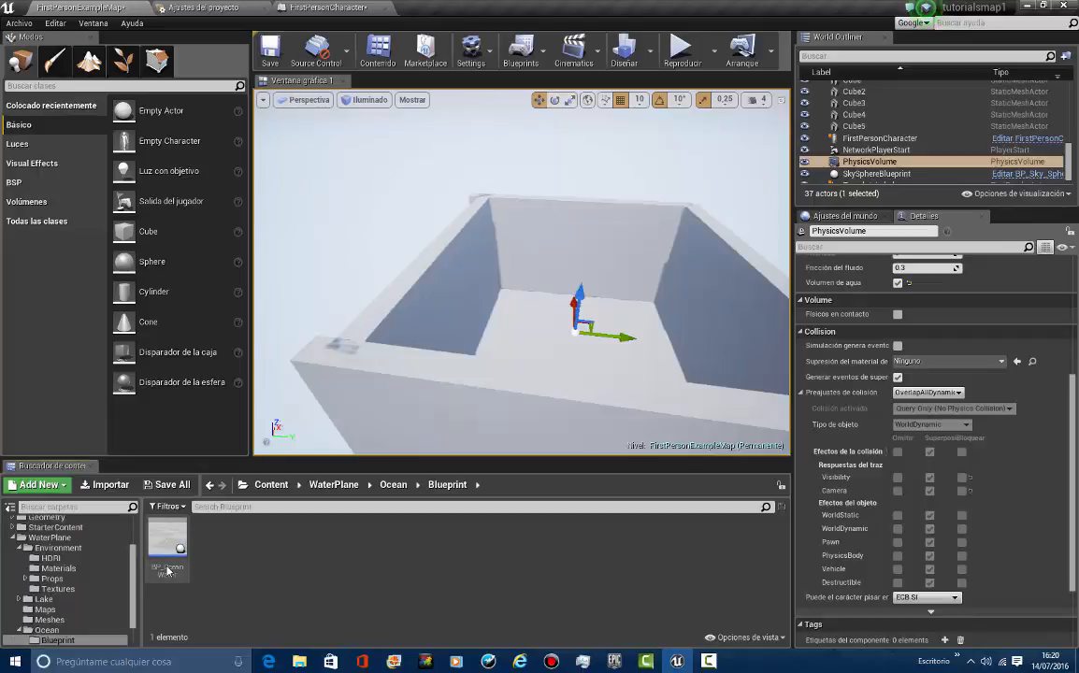
Try placing the BP_OceanWater blueprint in the pool, inspect it from several angles and delete it
drag(434, 329, 424, 311)
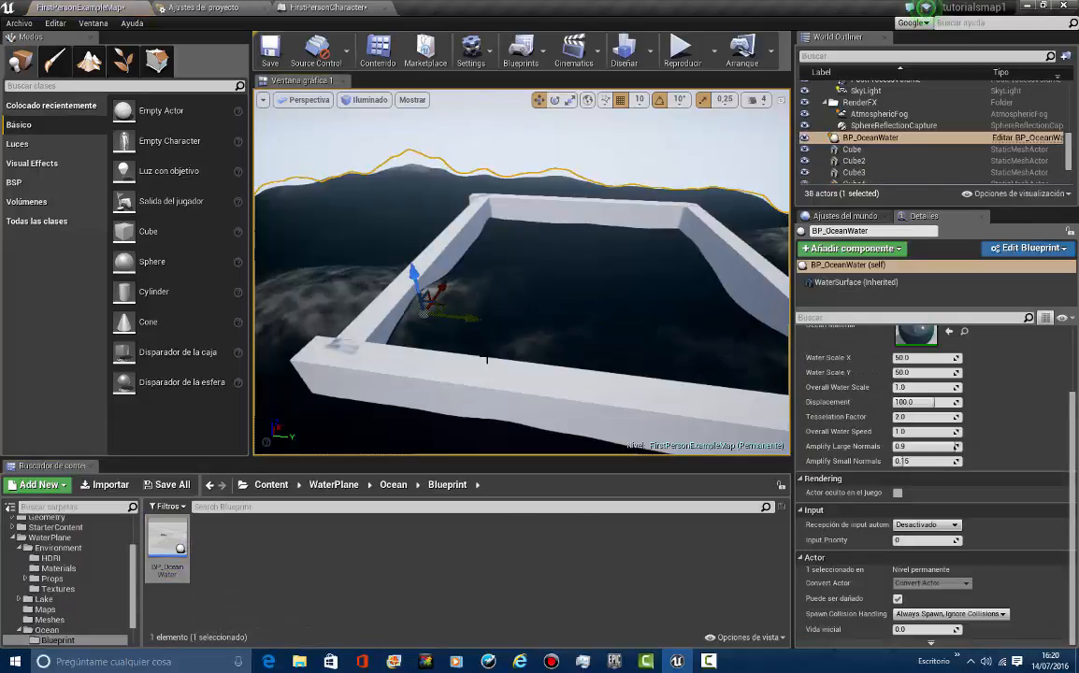
right_drag(486, 361, 253, 520)
mouse_move(520, 272)
right_down()
mouse_move(608, 290)
mouse_move(486, 294)
mouse_move(535, 277)
right_up()
key(Delete)
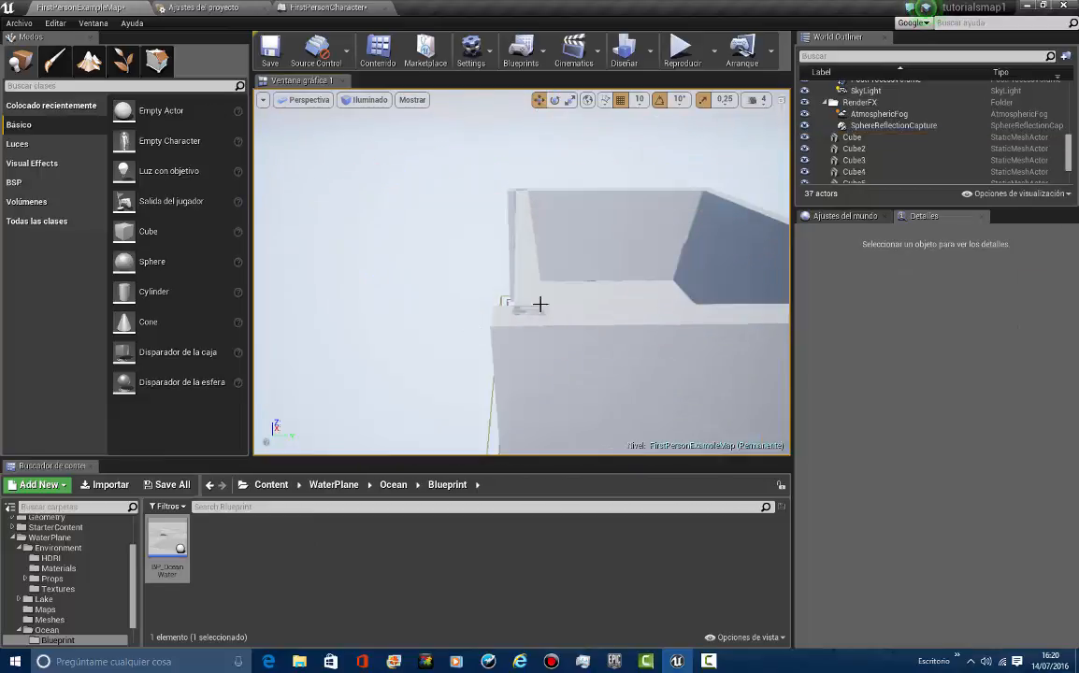
Place a basic Cube inside the pool and set its Z scale to 0.01
click(572, 268)
right_drag(617, 280, 692, 294)
drag(206, 232, 444, 248)
right_drag(444, 248, 413, 376)
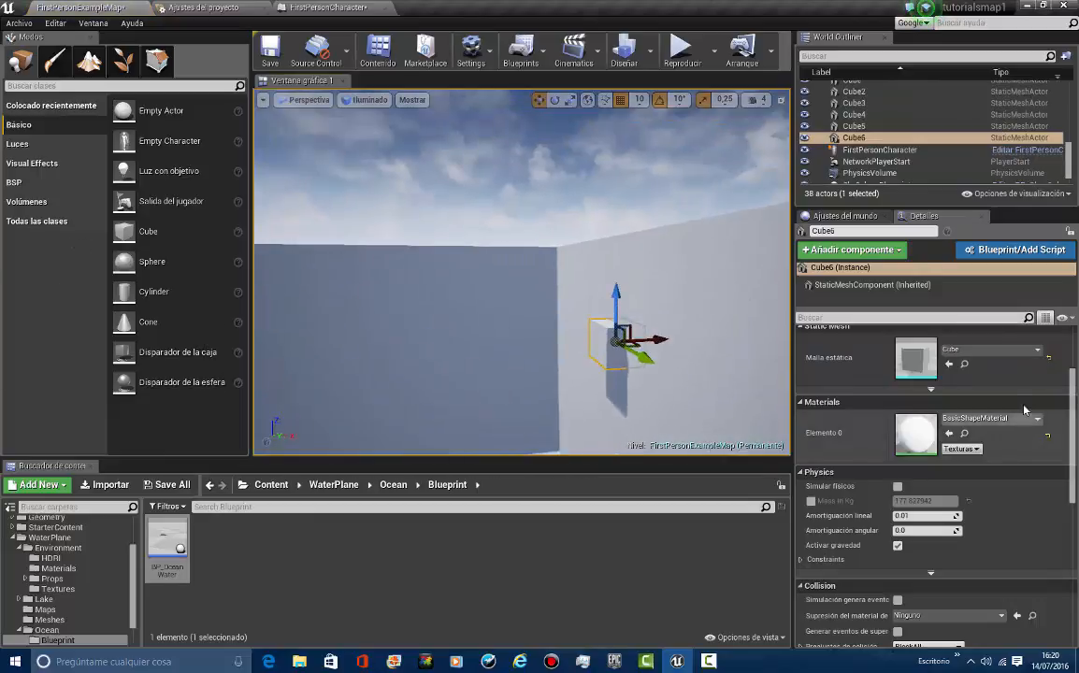
scroll(900, 365, up, 1)
scroll(900, 370, up, 1)
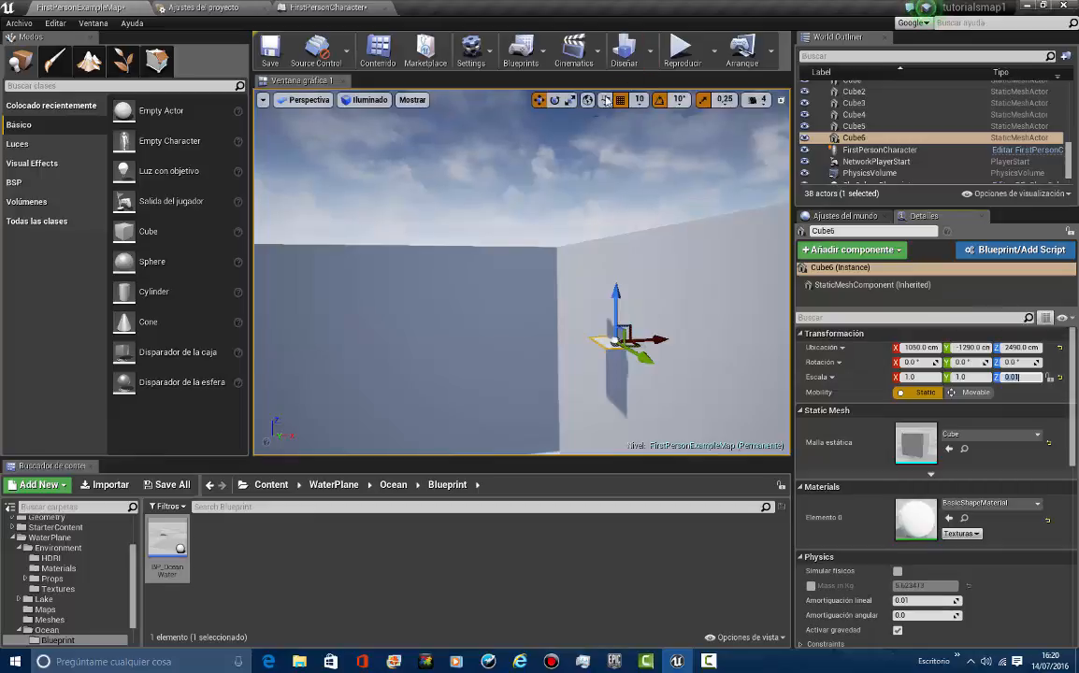
Delete the thin cube and raise a duplicate of the pool's floor slab to Z 2700 cm at the wall tops
right_drag(566, 205, 776, 421)
key(s)
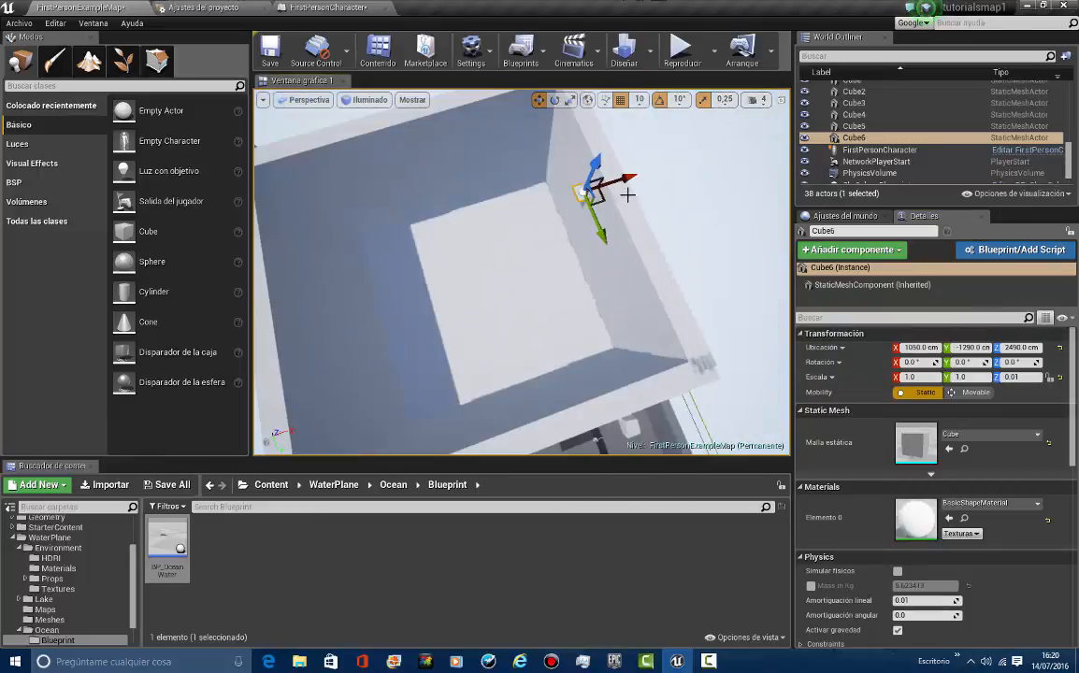
drag(629, 182, 508, 218)
drag(488, 265, 446, 224)
key(Delete)
click(569, 330)
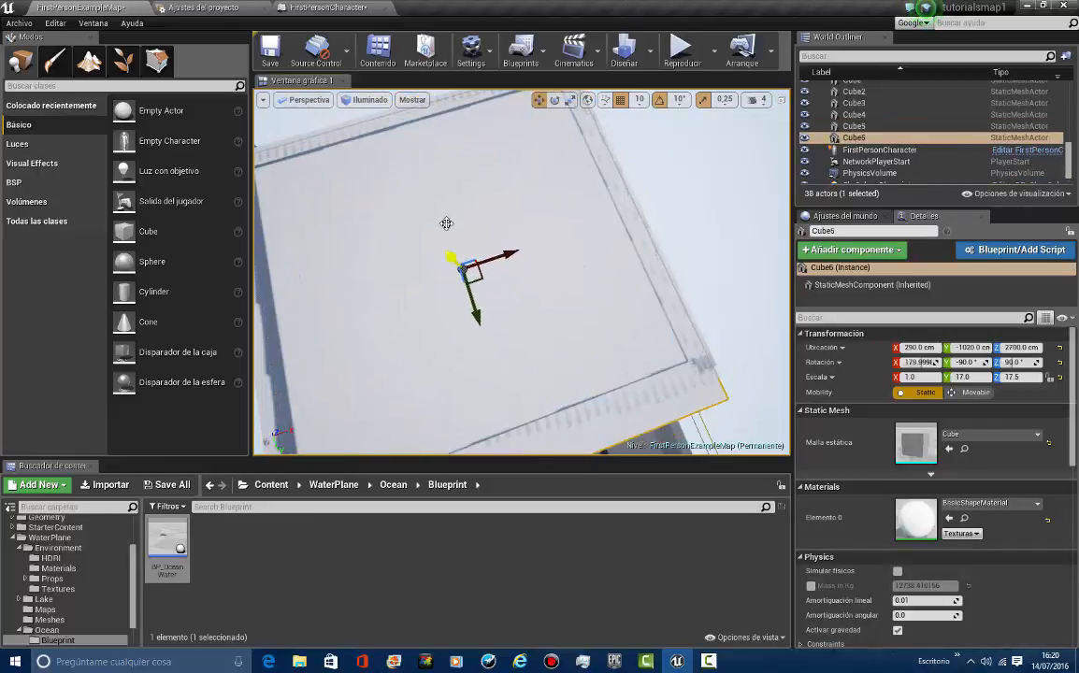
Scale the duplicated slab down to 0.5 in X, 16.5 in Y and 16.75 in Z
key(r)
key(f)
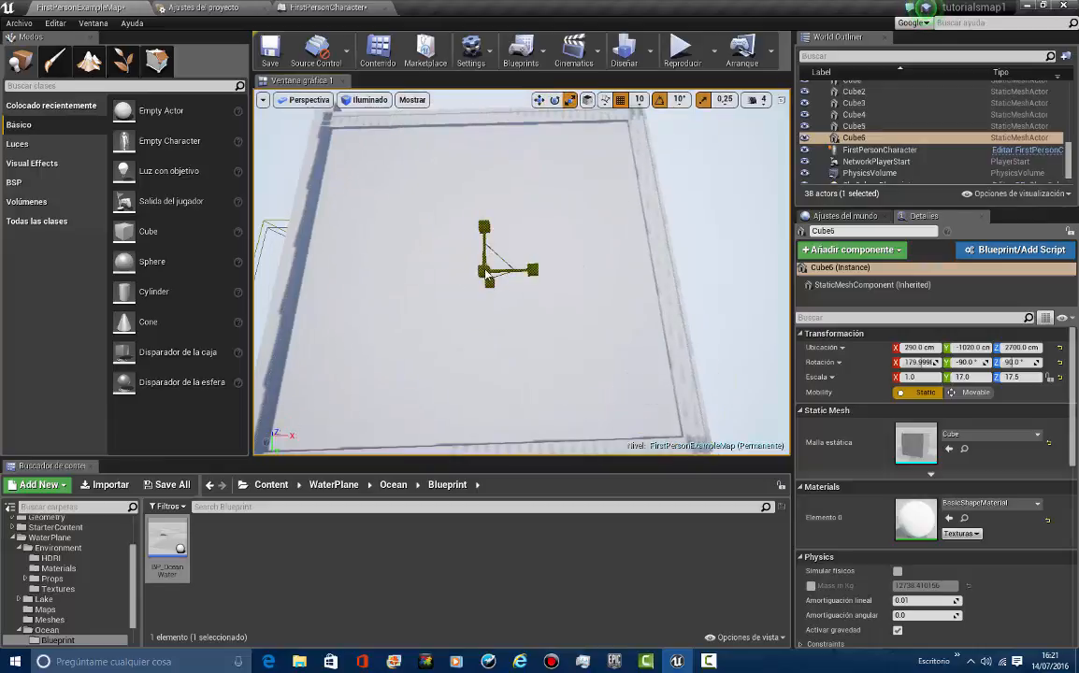
drag(487, 271, 472, 280)
mouse_move(724, 242)
right_down()
mouse_move(344, 419)
mouse_move(281, 411)
mouse_move(718, 219)
right_up()
drag(599, 167, 601, 179)
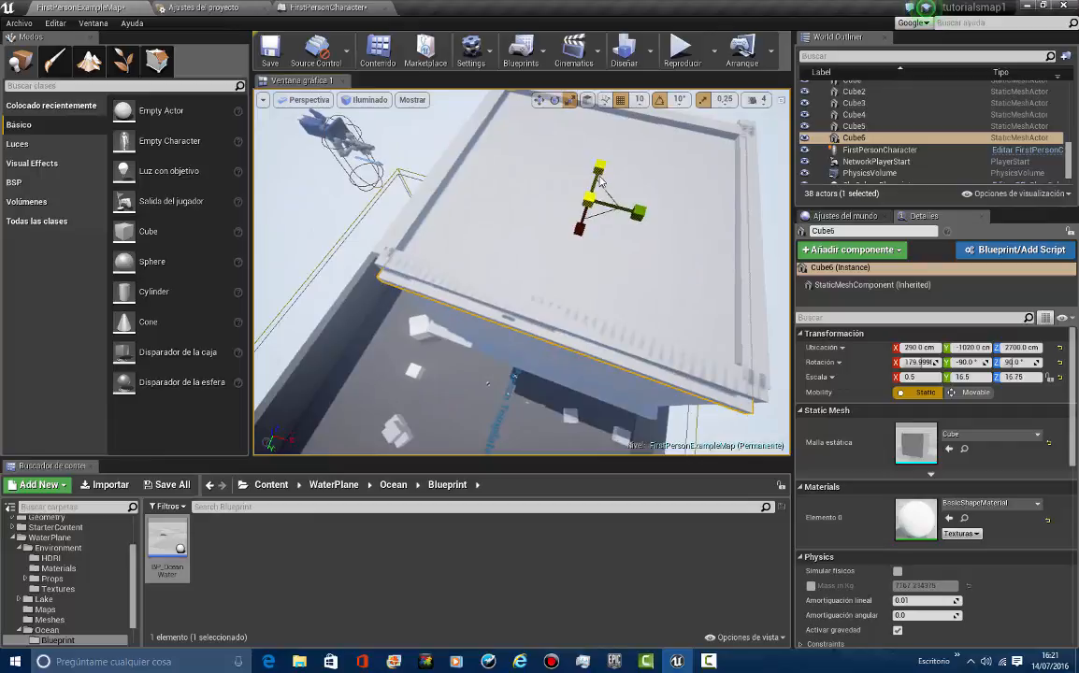
Move the duplicated slab to Y -1050 cm and Z 2670 cm so it sits between the pool walls
click(539, 100)
right_drag(650, 151, 496, 133)
drag(409, 199, 411, 200)
right_drag(411, 200, 103, 431)
drag(492, 164, 494, 168)
Try thinning the duplicated slab in the Left wireframe view by setting its Z scale to 0.01
click(264, 99)
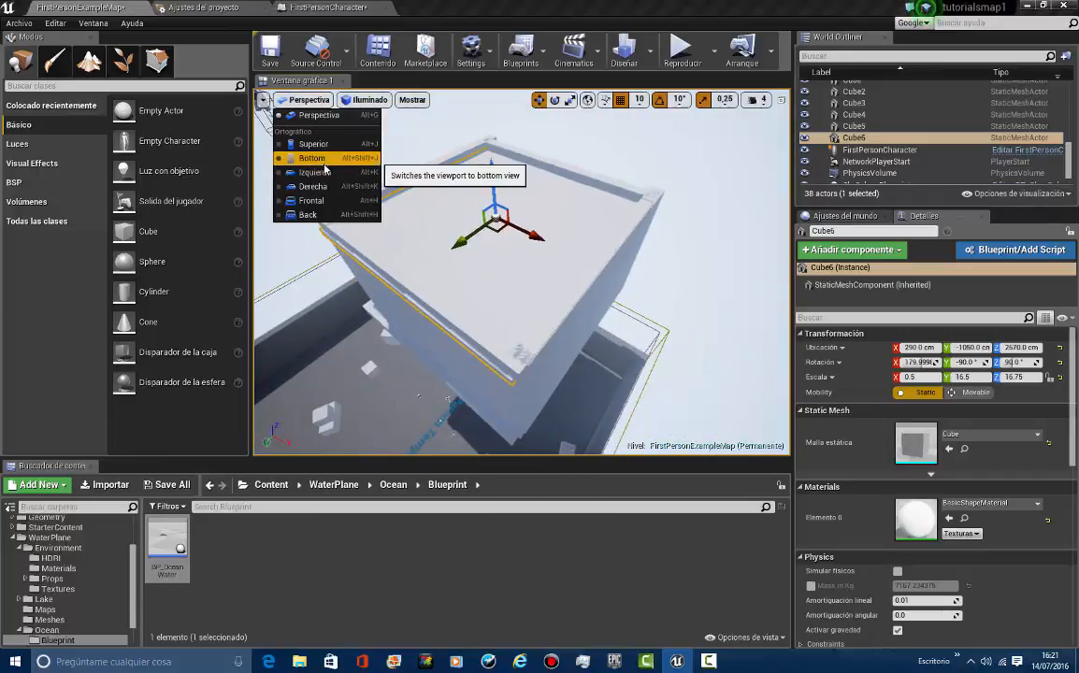
click(315, 172)
scroll(438, 271, down, 16)
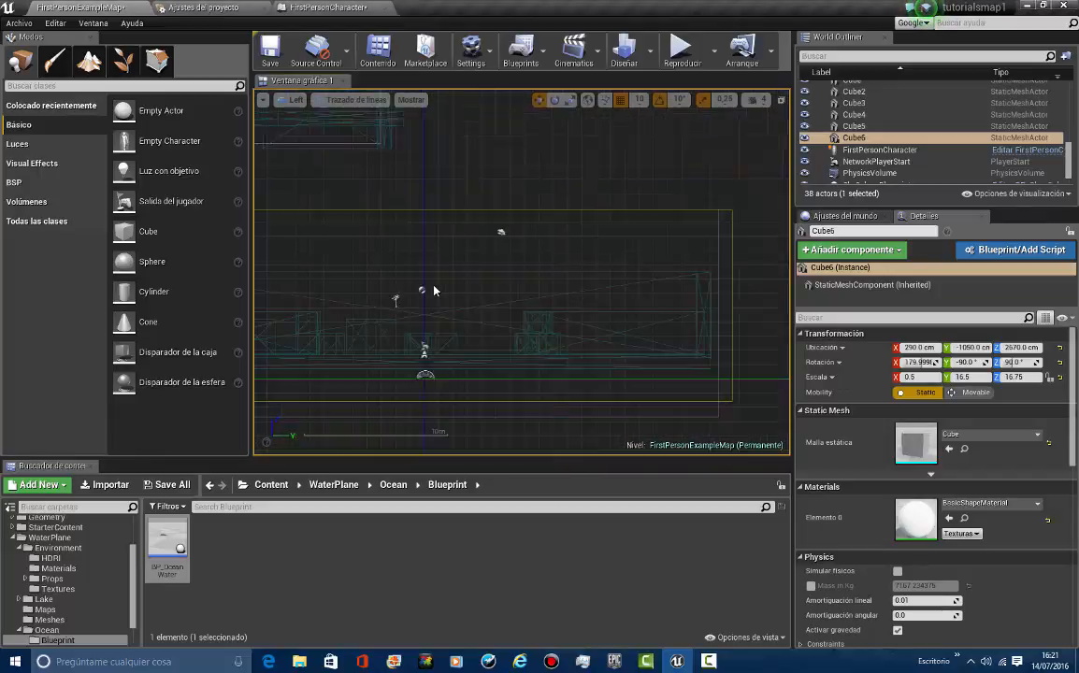
right_drag(434, 292, 557, 372)
scroll(479, 298, up, 9)
scroll(450, 305, up, 3)
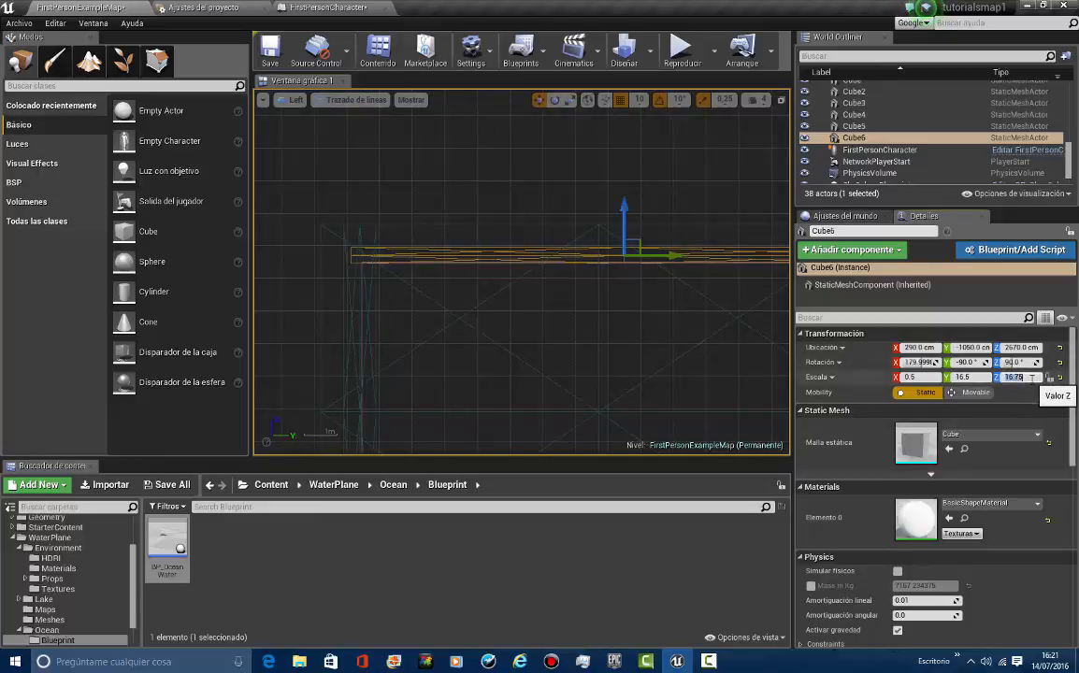
key(Return)
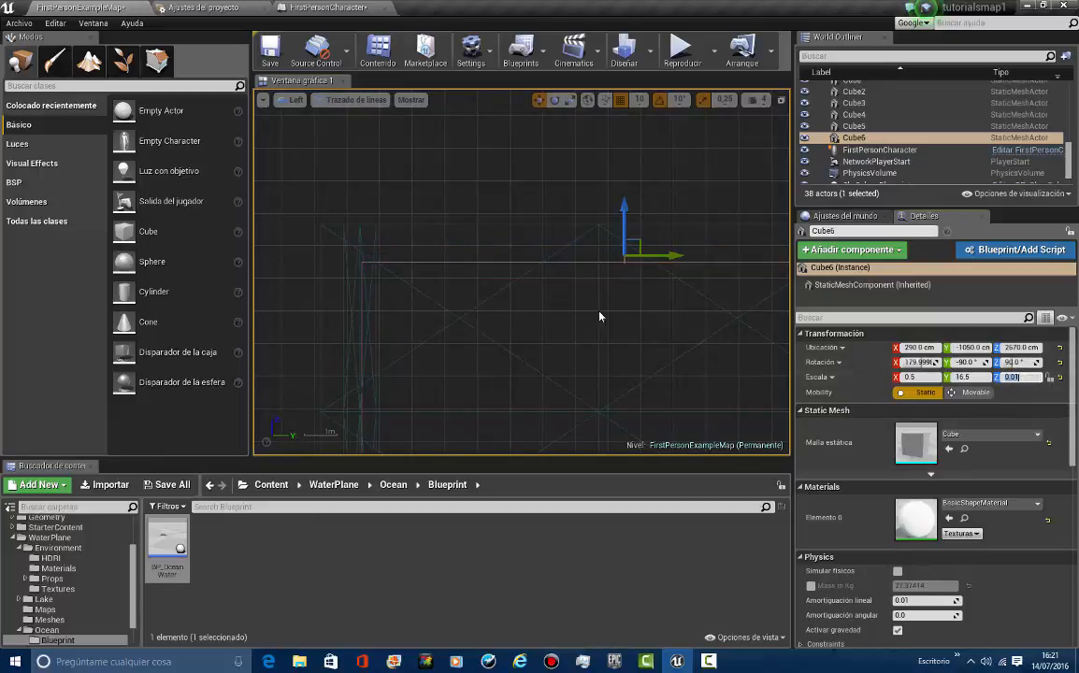
scroll(632, 242, up, 4)
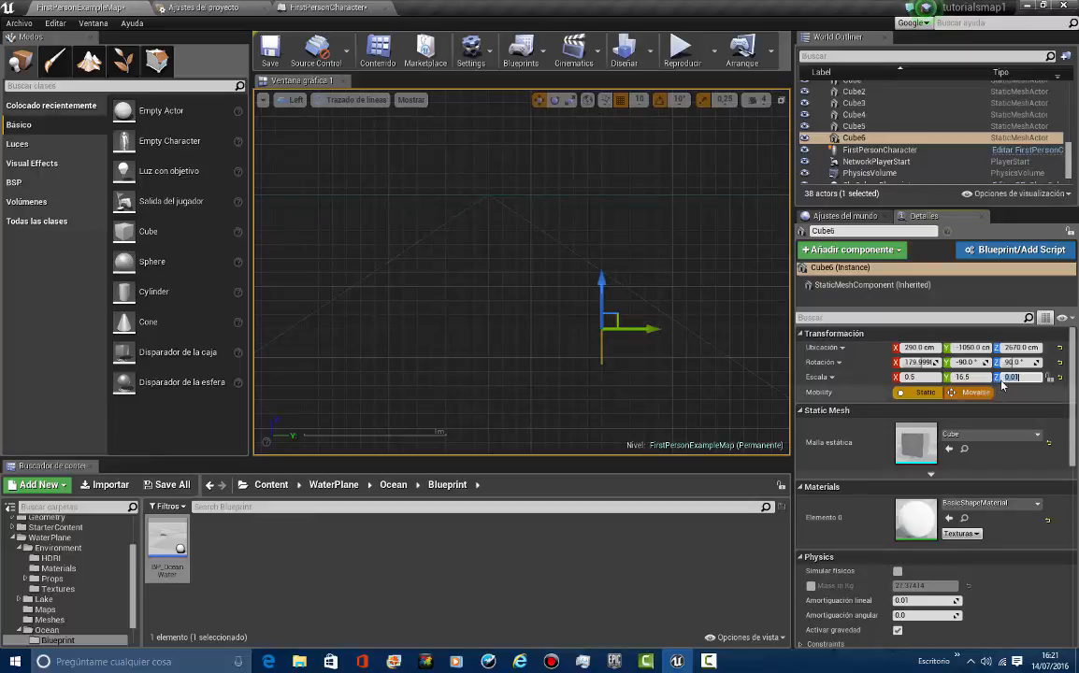
Reset the slab's scale to default with Z at 0.01, and rotate it to lie flat
click(1059, 378)
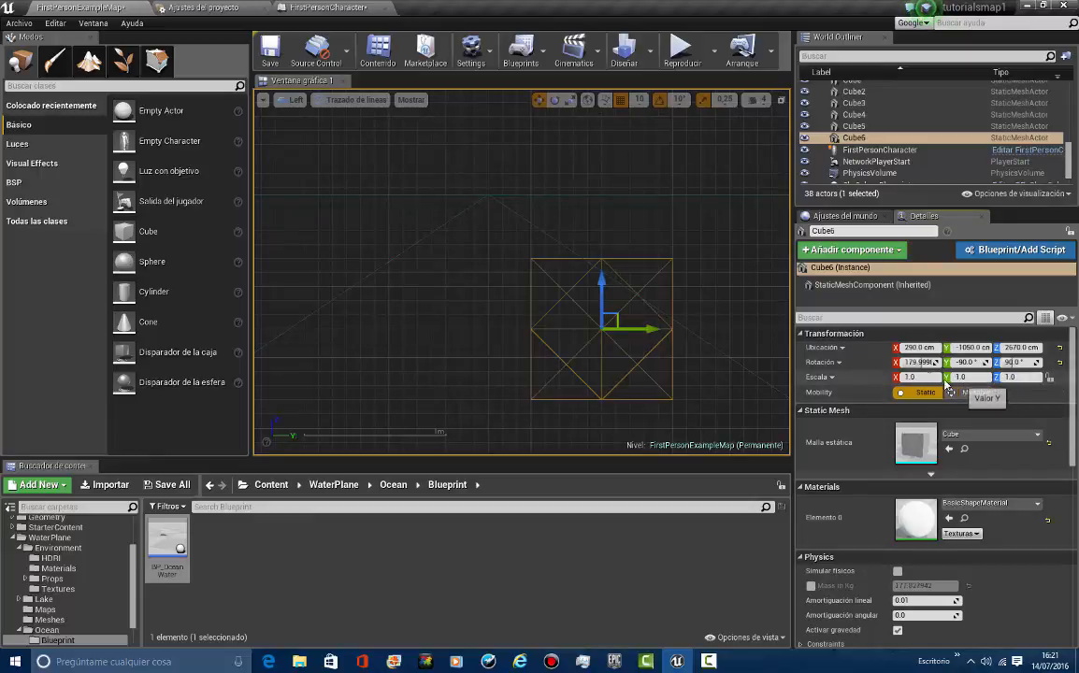
scroll(935, 365, down, 5)
scroll(895, 334, up, 5)
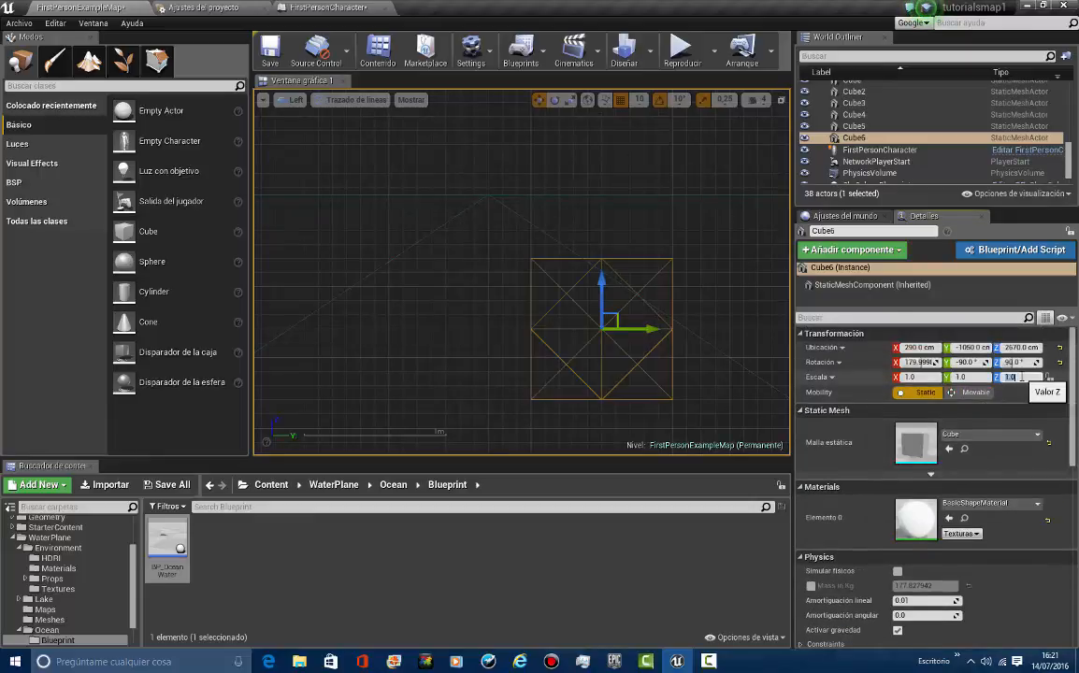
key(Return)
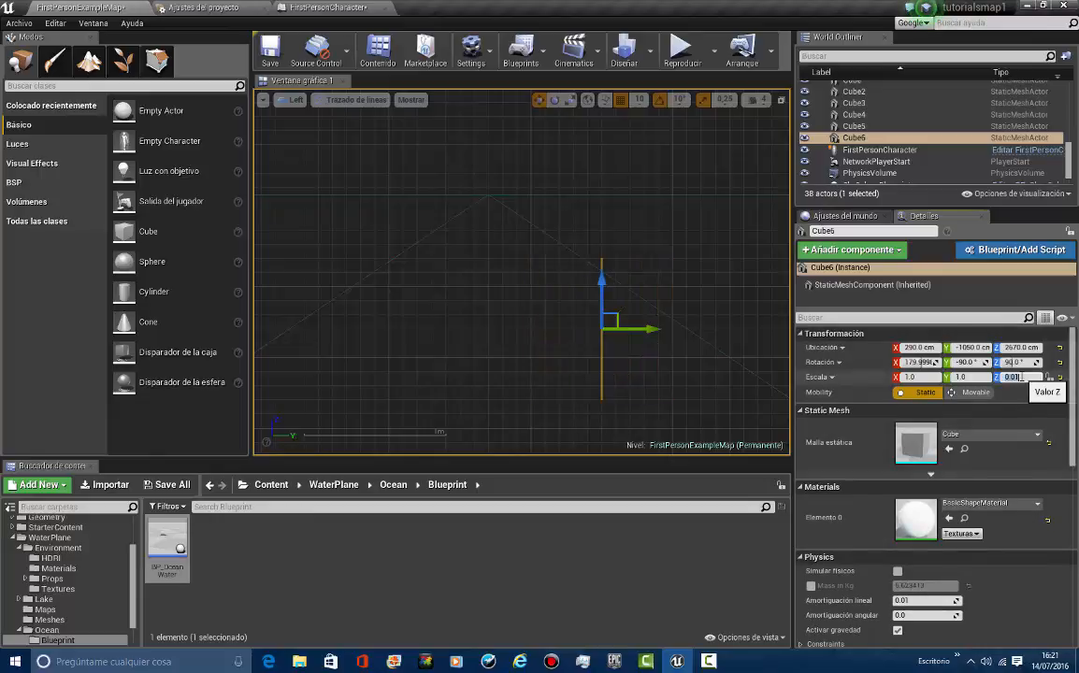
click(555, 99)
drag(550, 278, 674, 323)
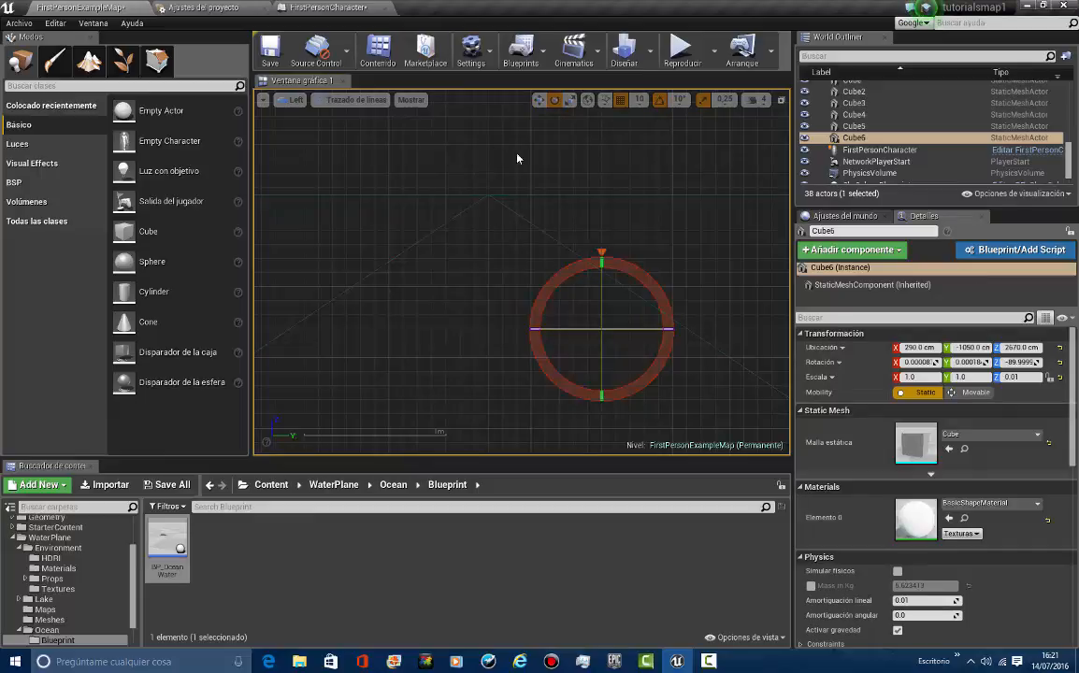
Stretch the thin plate across the pool to a scale of 15.75 in X and 16.5 in Y
click(570, 101)
scroll(574, 228, down, 14)
scroll(584, 254, up, 6)
right_drag(584, 253, 515, 315)
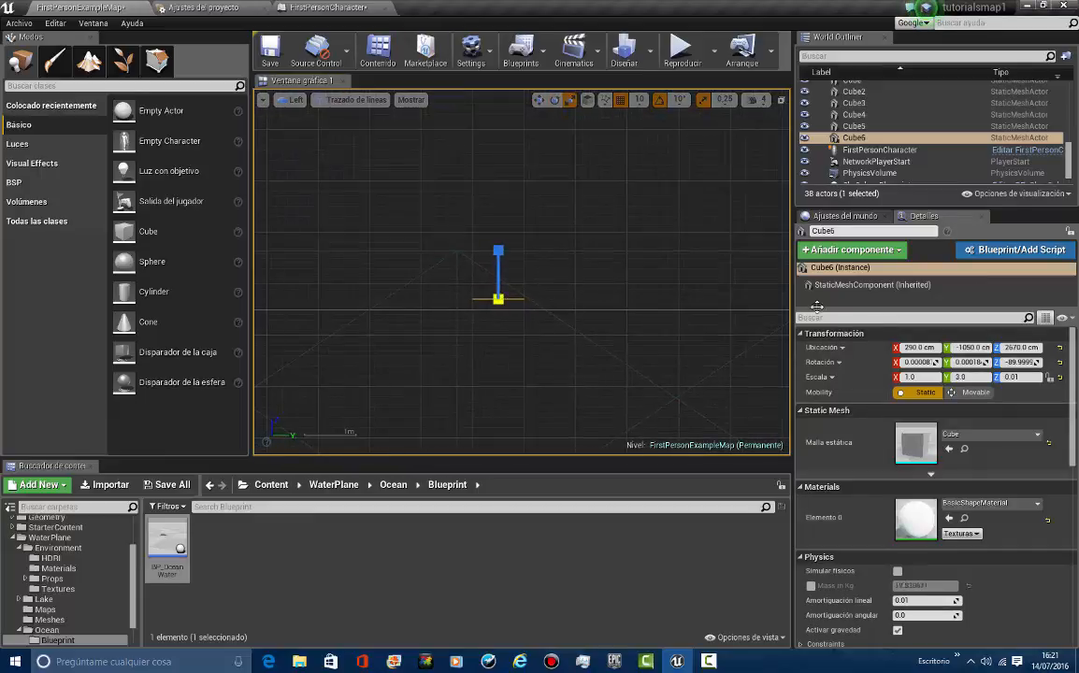
click(293, 103)
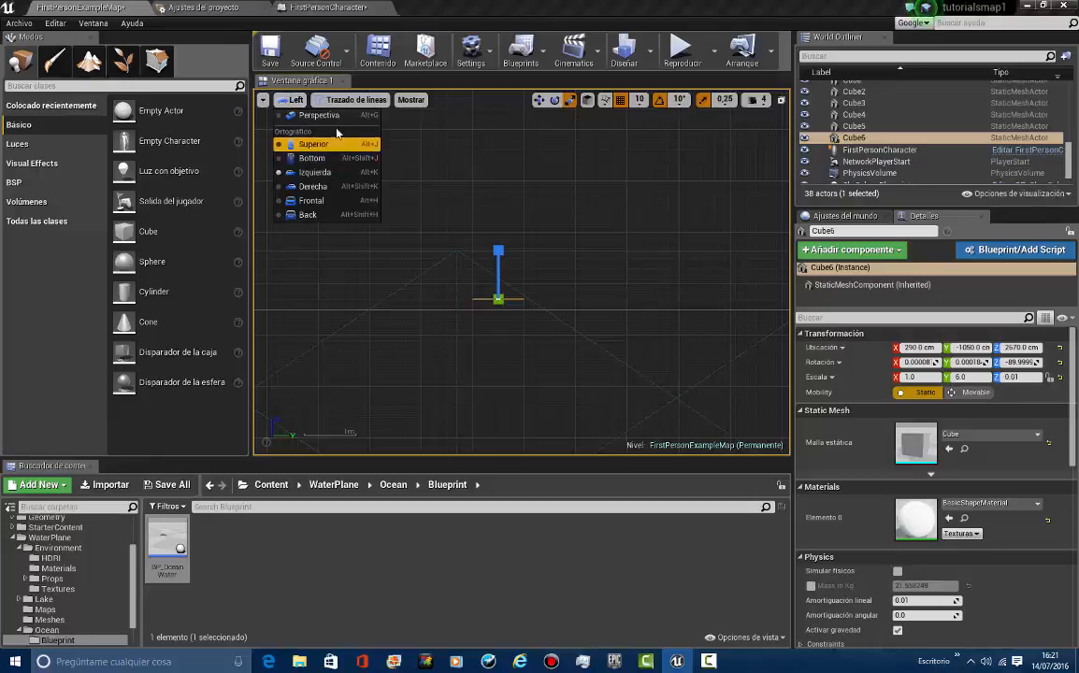
click(323, 117)
right_drag(585, 266, 572, 227)
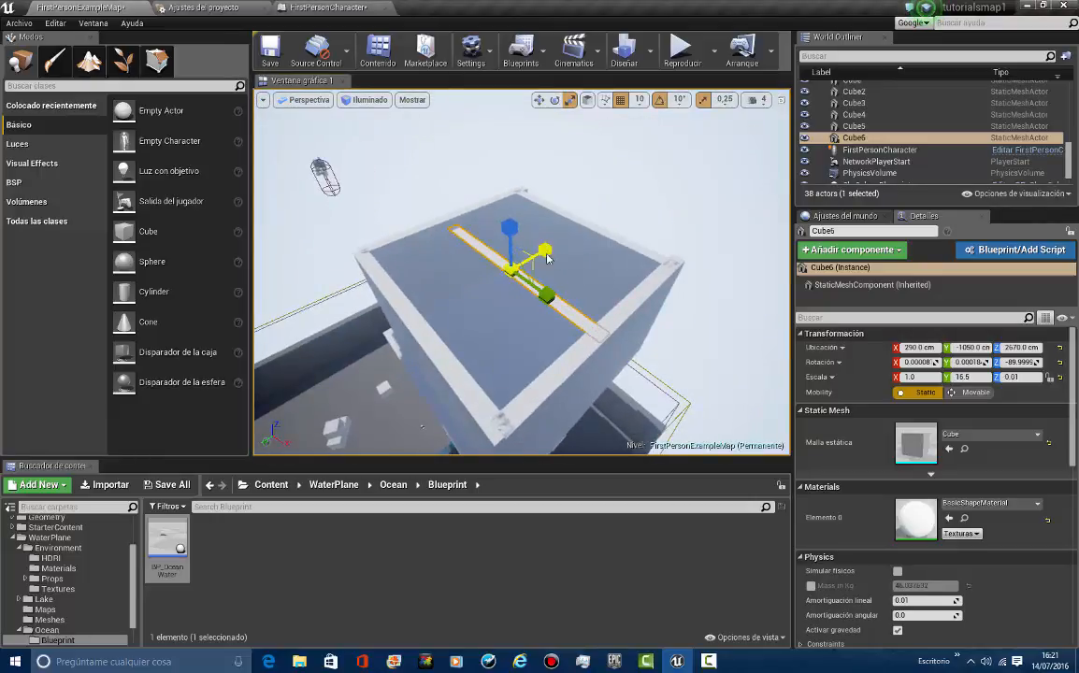
drag(547, 259, 692, 178)
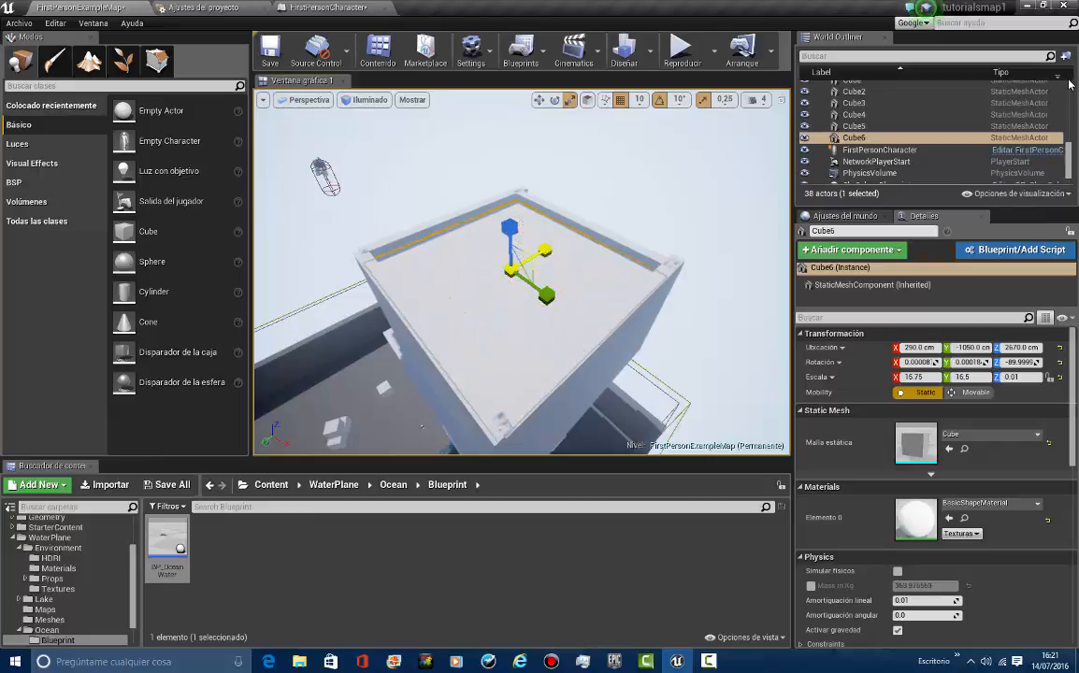
right_drag(560, 255, 393, 149)
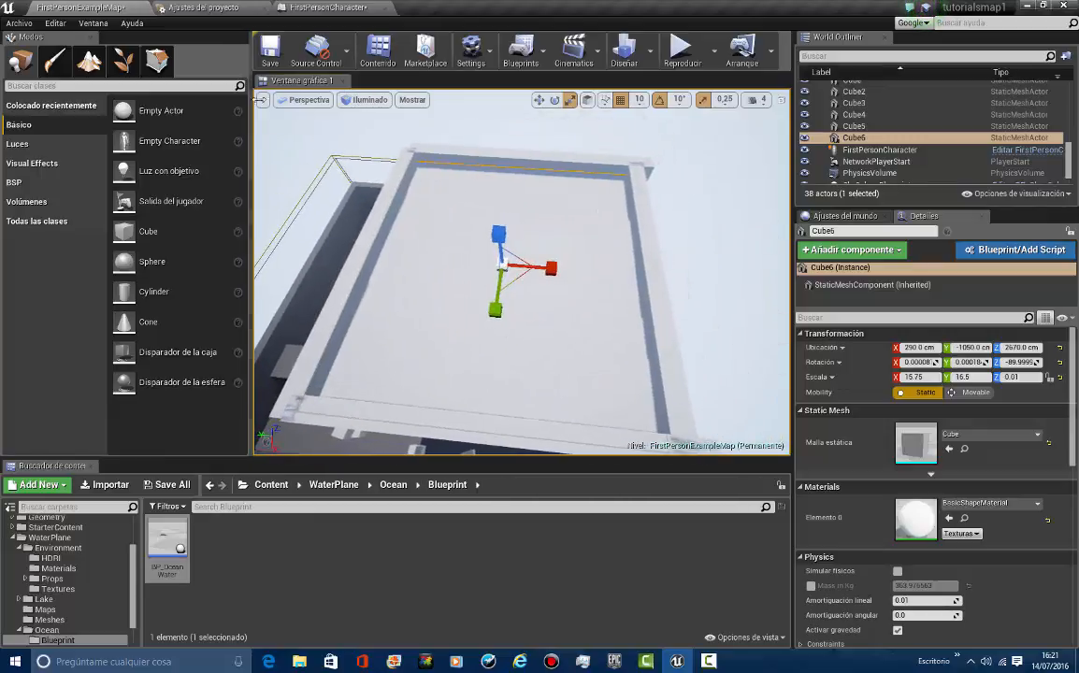
Lower the thin plate to Z 2650 cm using the Right view and return to the perspective view
click(301, 99)
click(330, 188)
click(540, 100)
scroll(470, 279, up, 4)
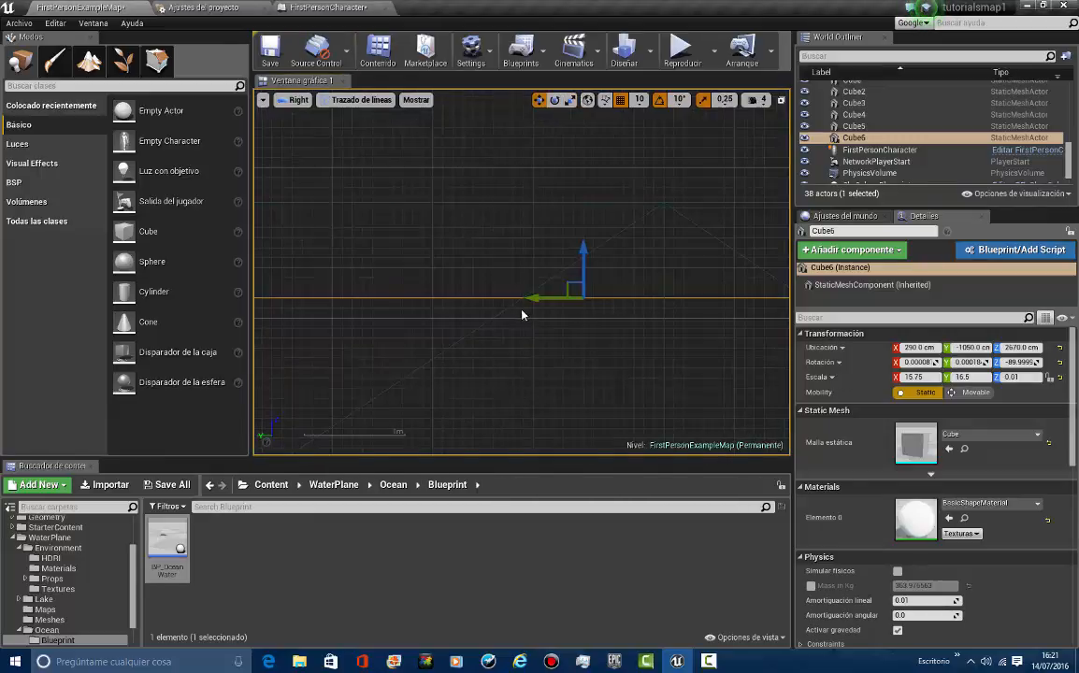
drag(600, 225, 599, 255)
click(297, 99)
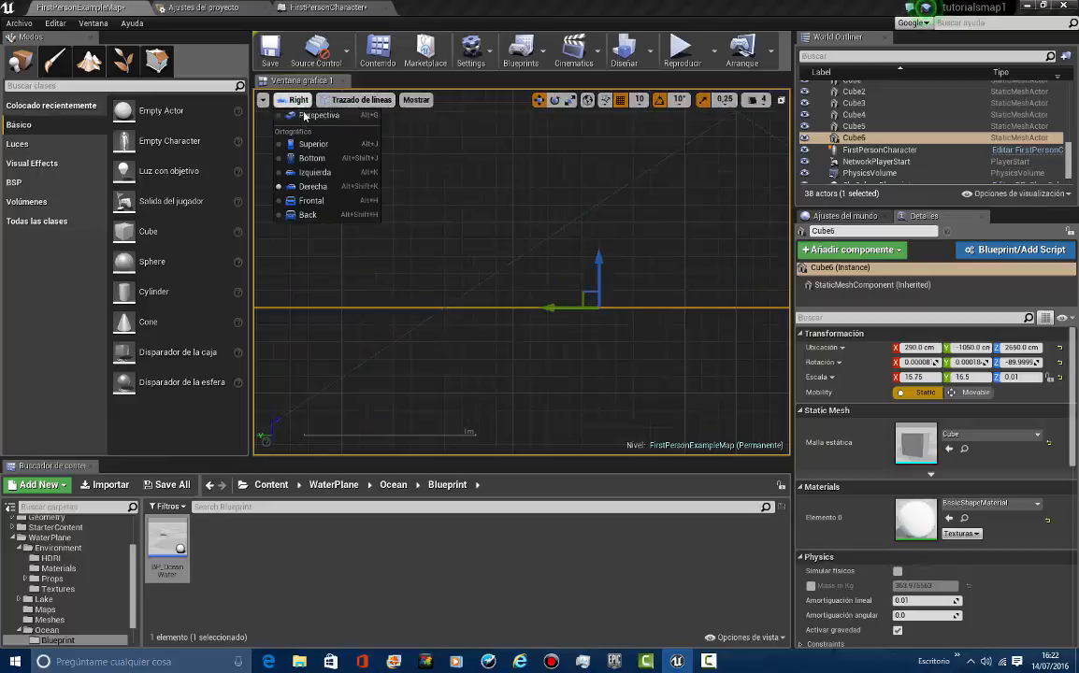
click(311, 112)
mouse_move(679, 393)
right_down()
mouse_move(294, 590)
mouse_move(679, 393)
right_up()
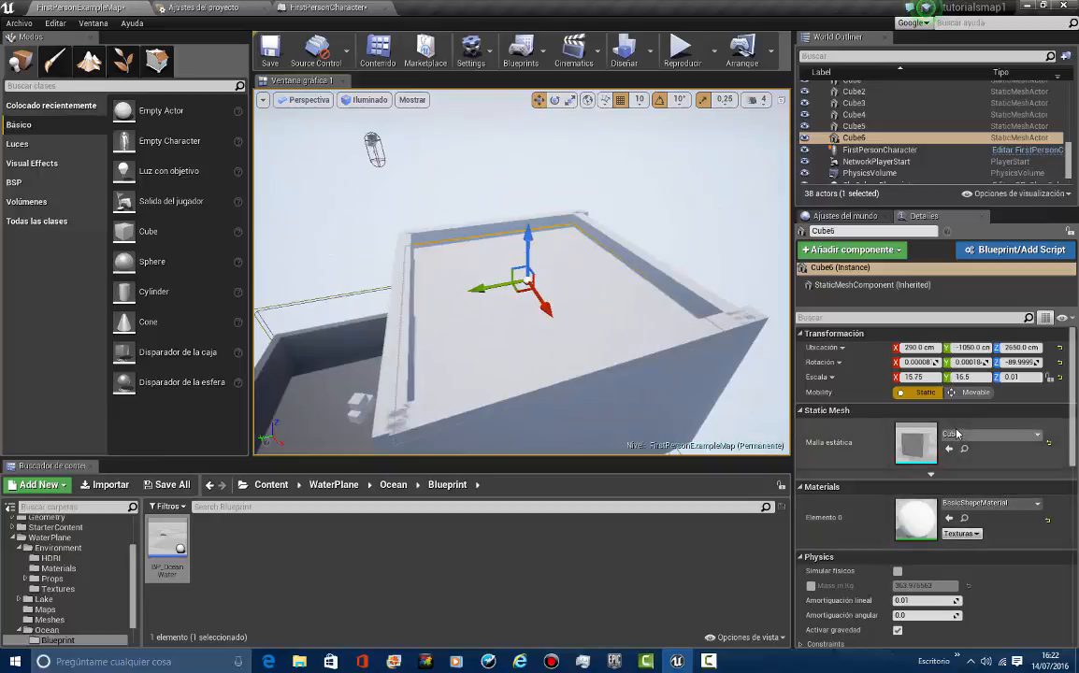
Set the thin plate's collision preset to NoCollision
scroll(945, 524, down, 4)
click(929, 568)
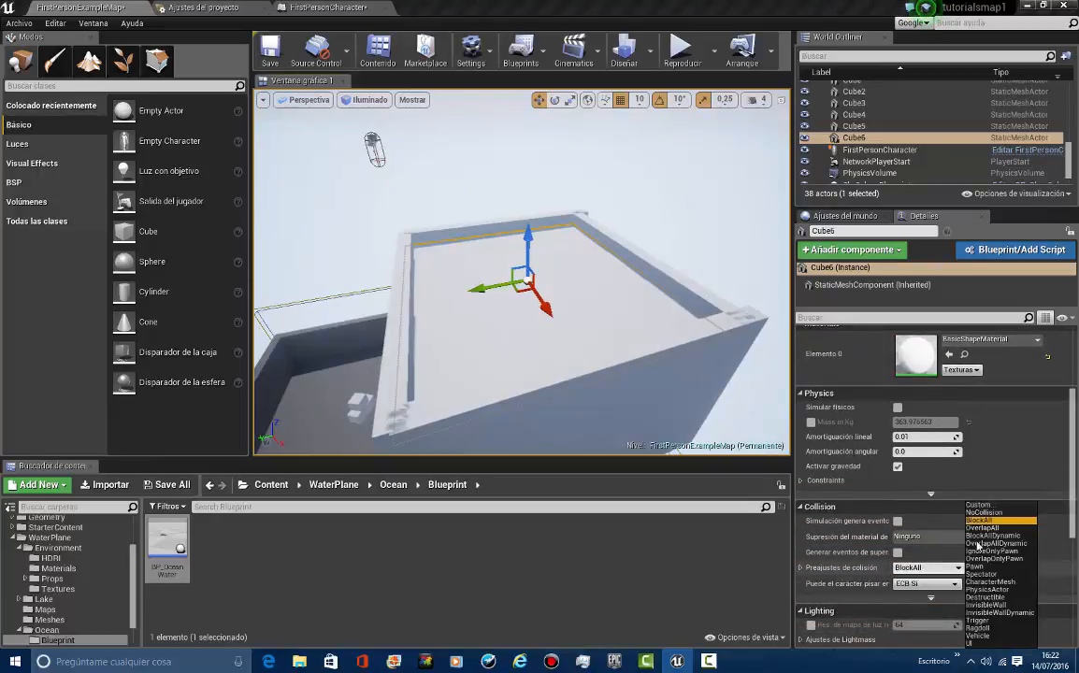
click(903, 475)
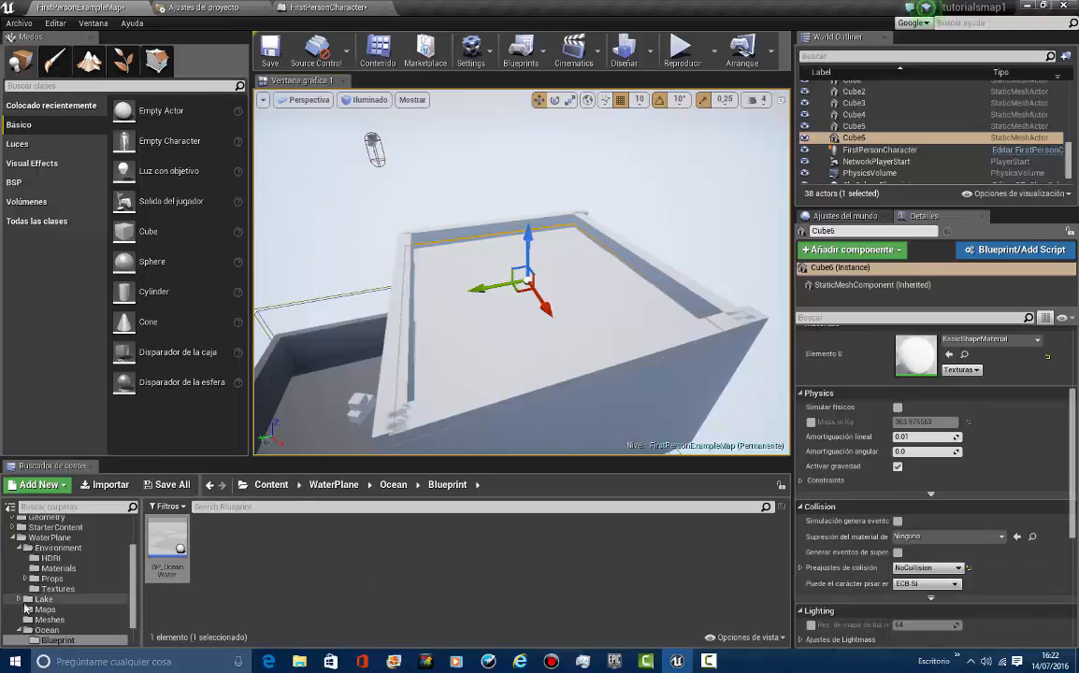
Find M_TranslucentWater in the WaterPlane/Translucent/Materials folder and open it for editing
click(47, 631)
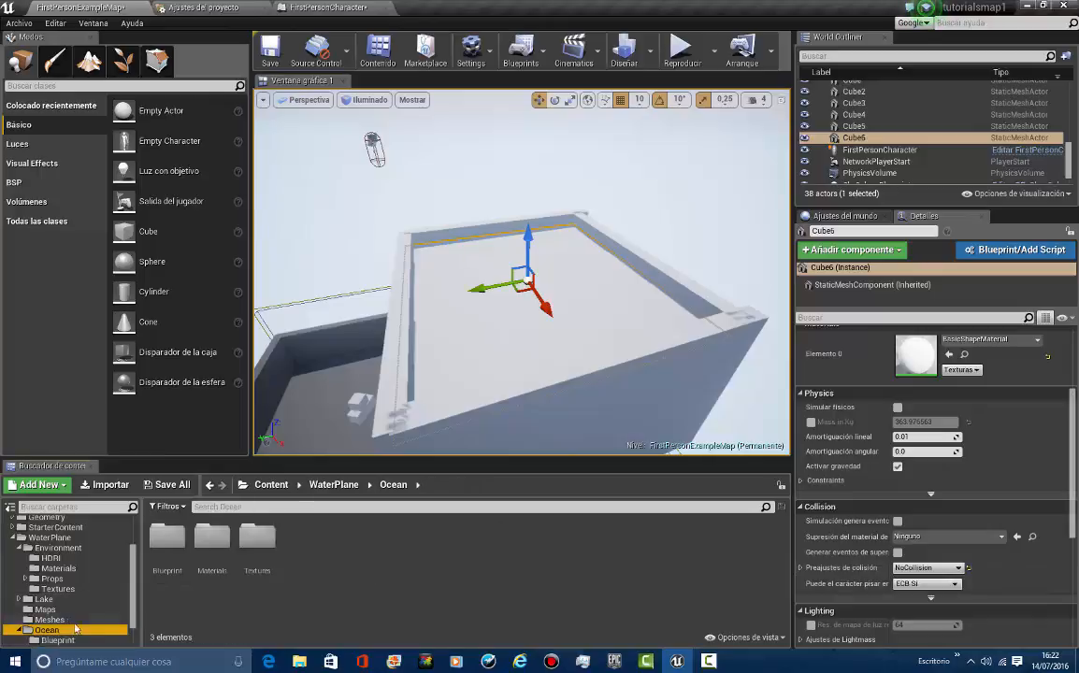
double_click(213, 535)
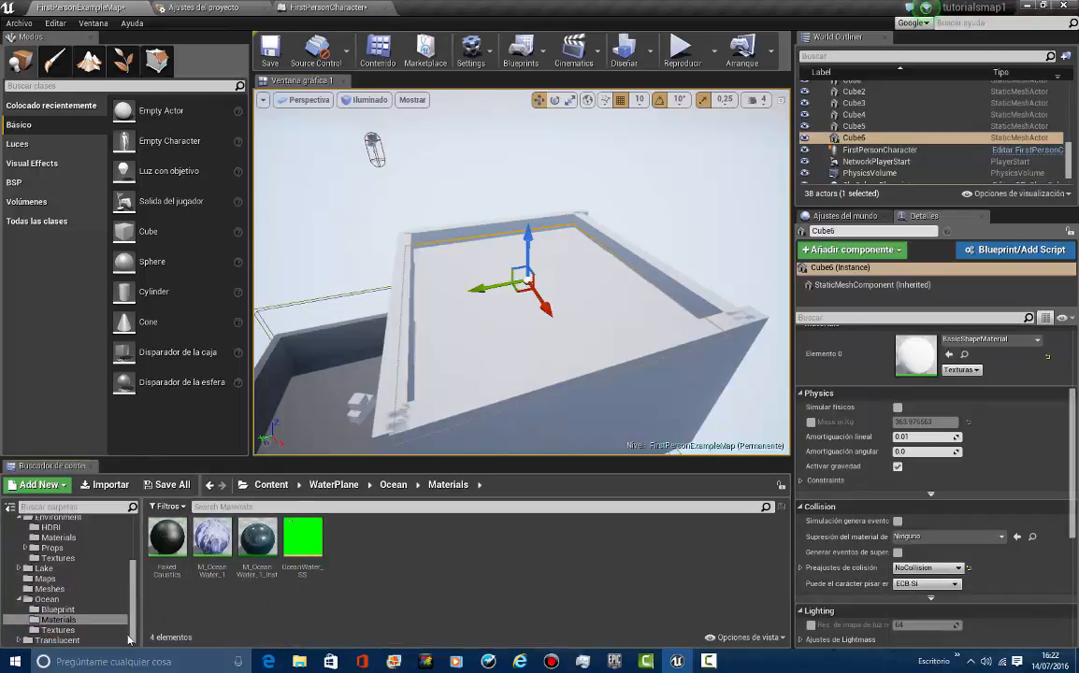
click(71, 578)
click(80, 569)
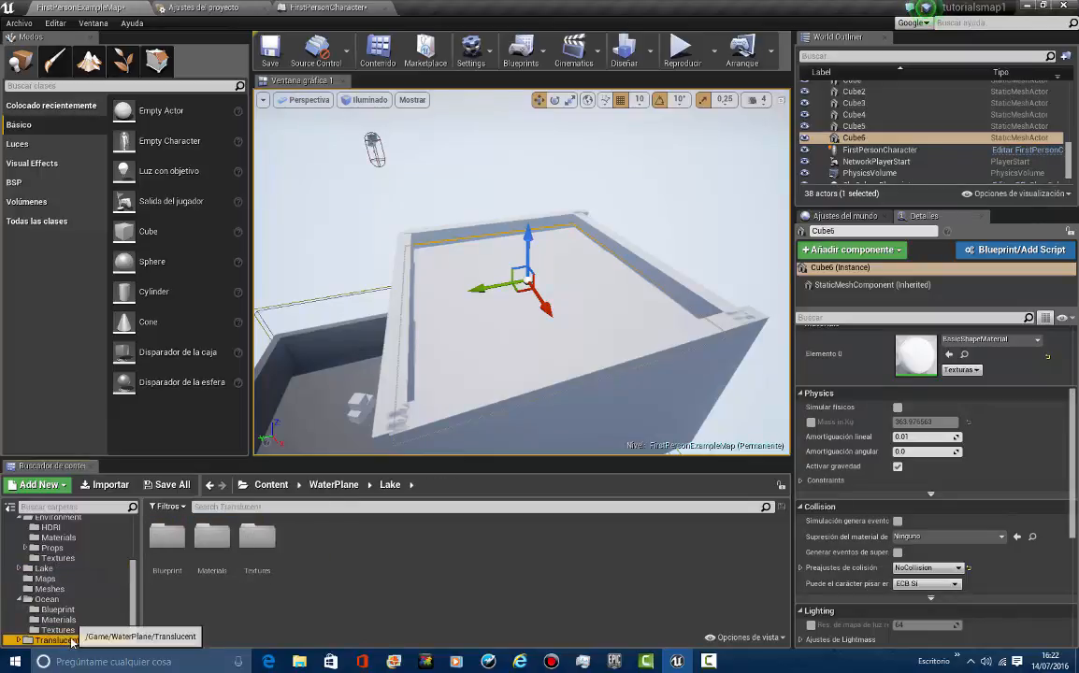
click(57, 640)
double_click(213, 535)
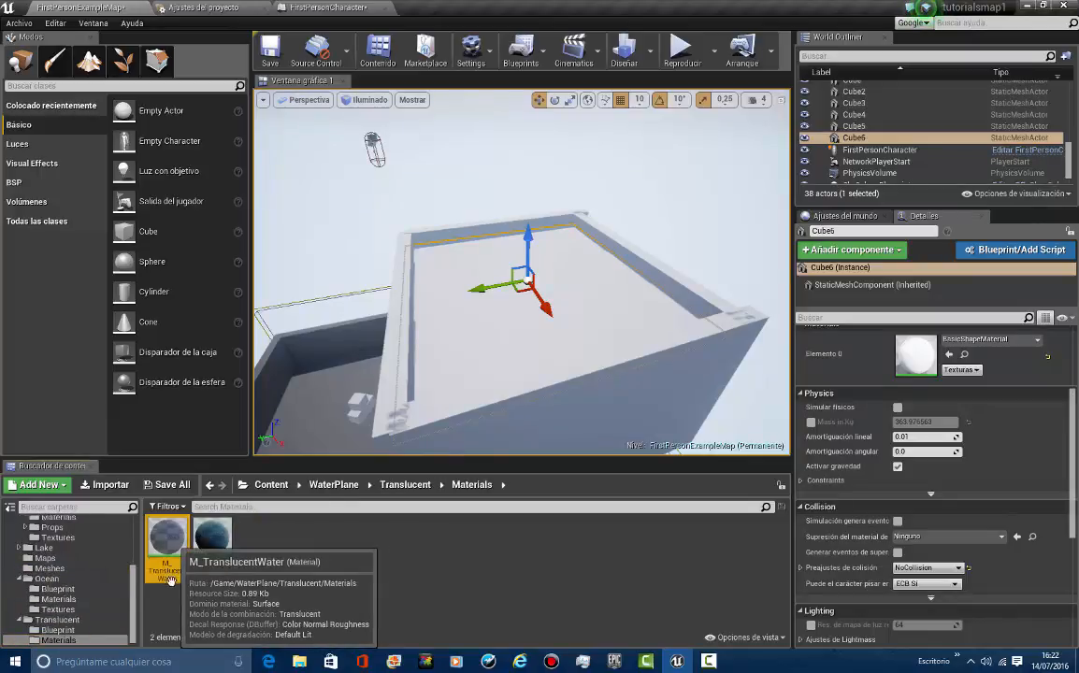
click(172, 541)
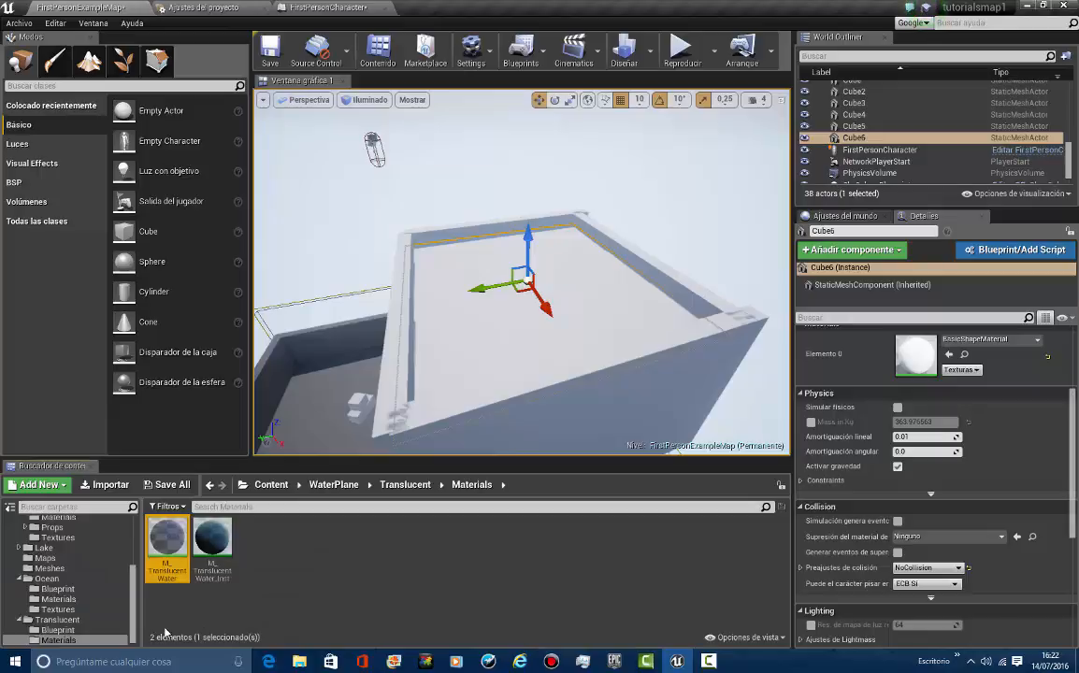
double_click(167, 534)
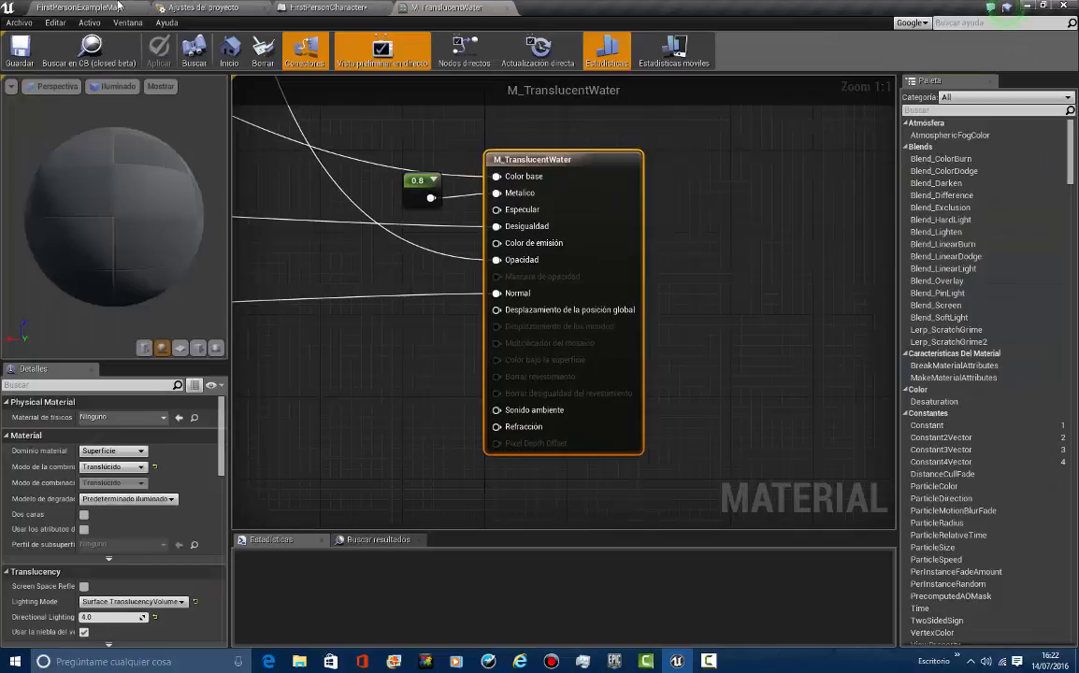
click(79, 6)
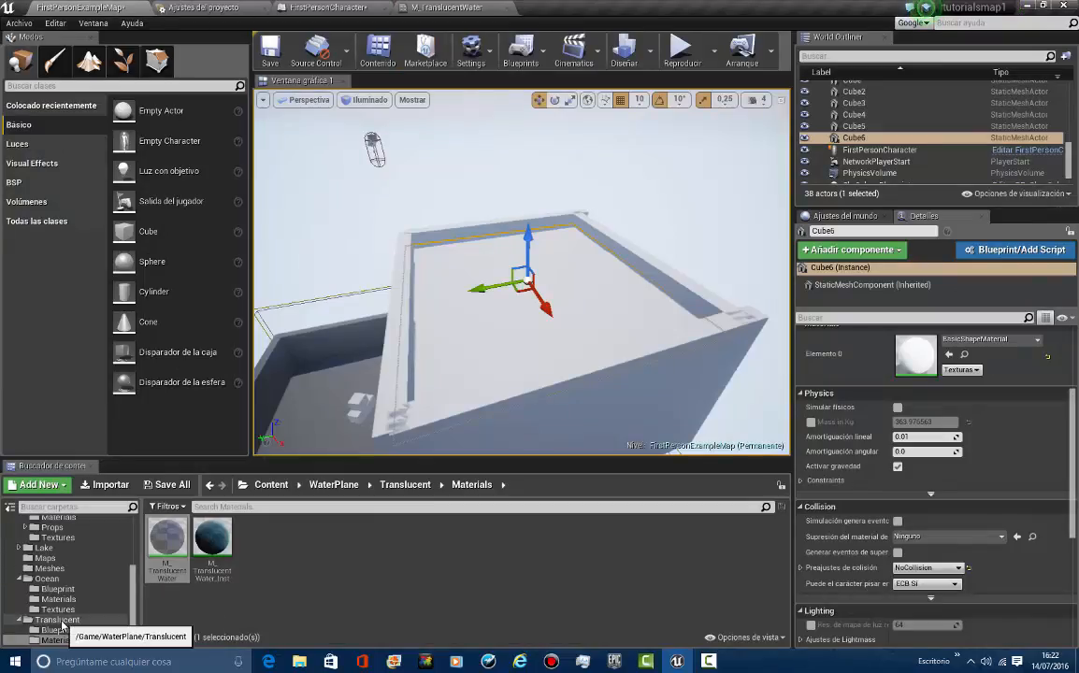
click(452, 6)
Feed the material's Opacity input from a new scalar parameter with a default value of 0.9
right_drag(493, 301, 605, 348)
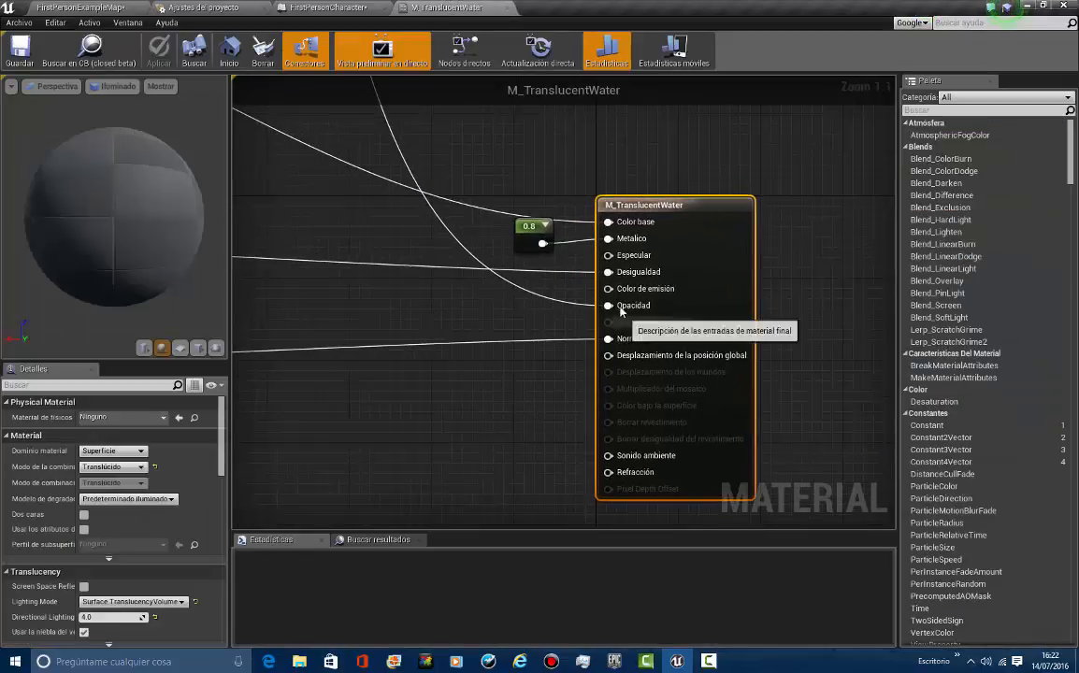
drag(609, 304, 486, 359)
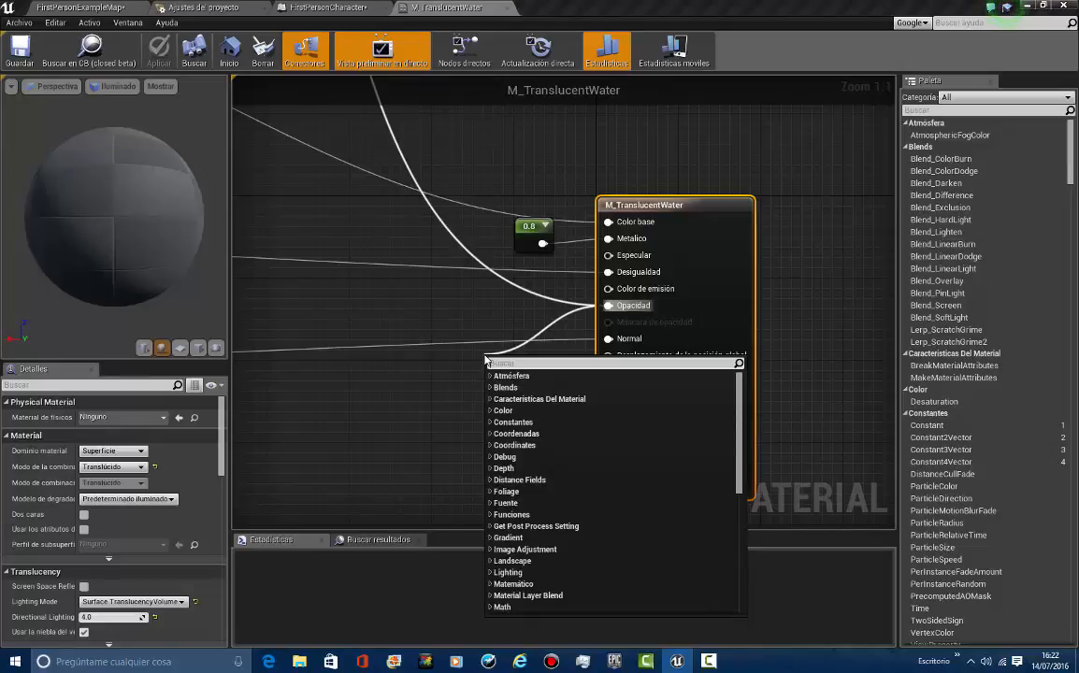
text(scalar)
key(Return)
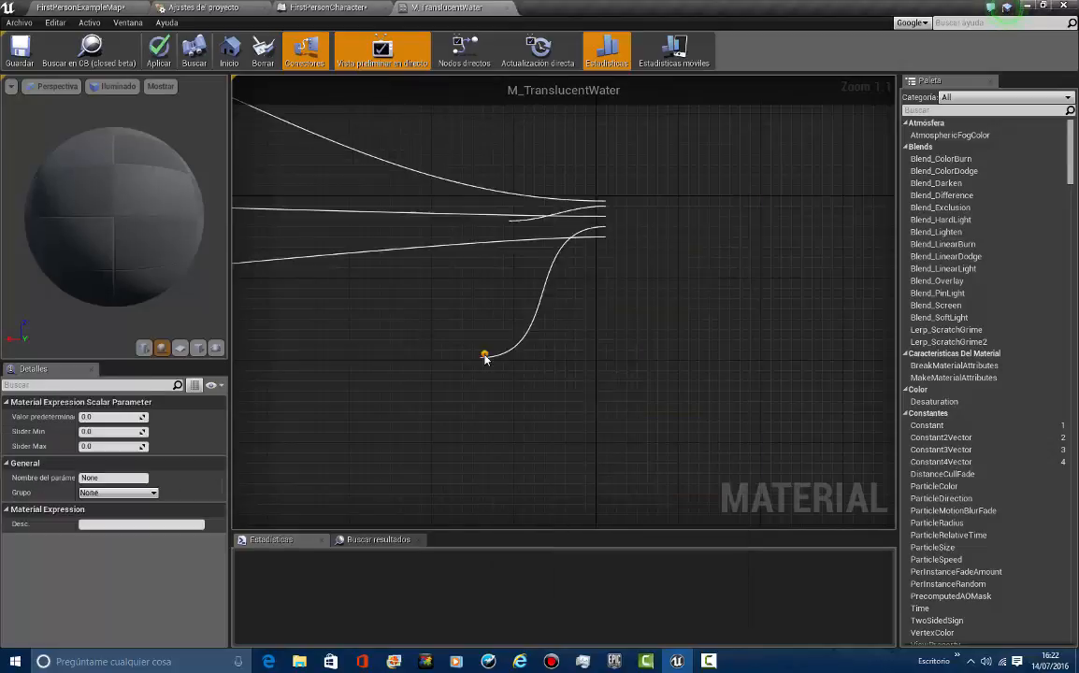
drag(517, 366, 455, 331)
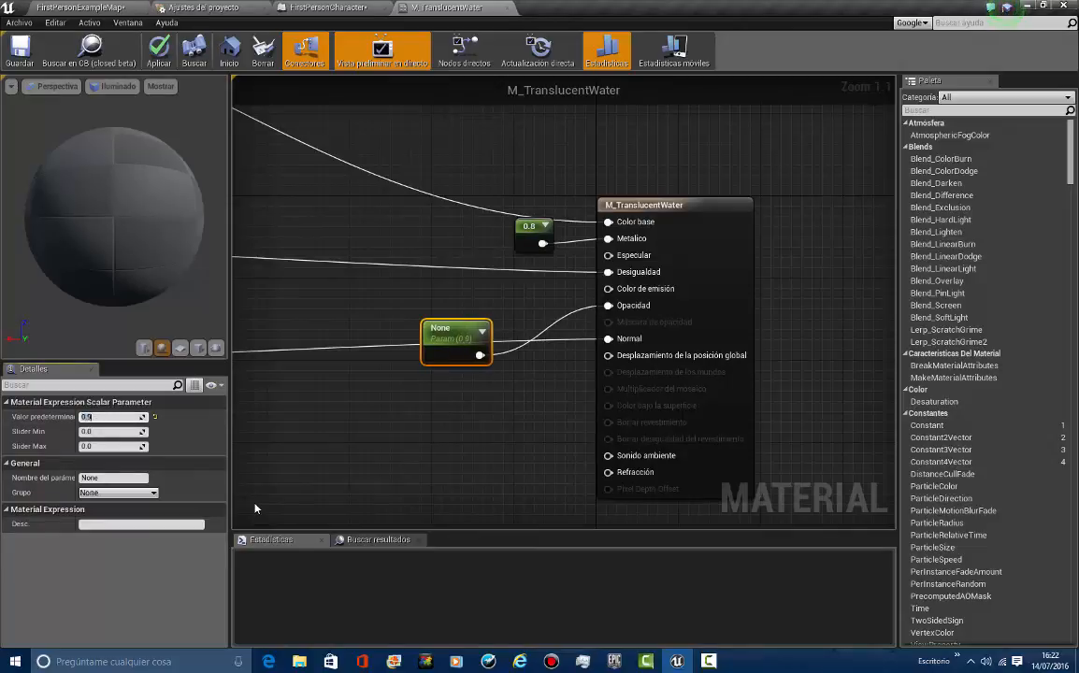
Apply the changes to M_TranslucentWater and save the material
click(159, 49)
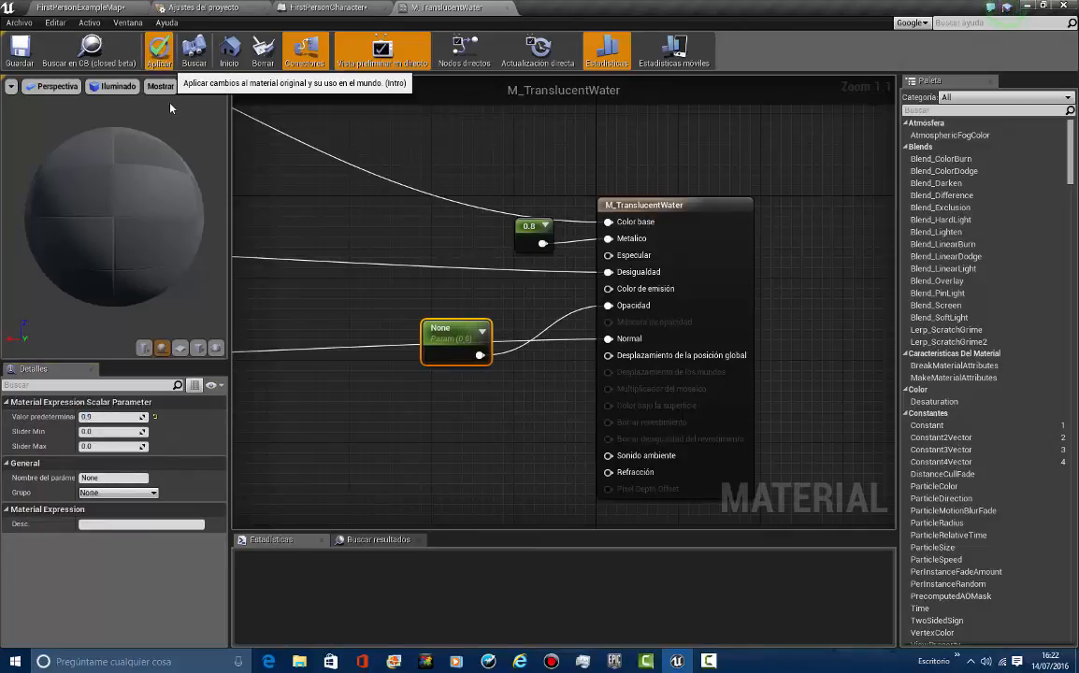
click(331, 8)
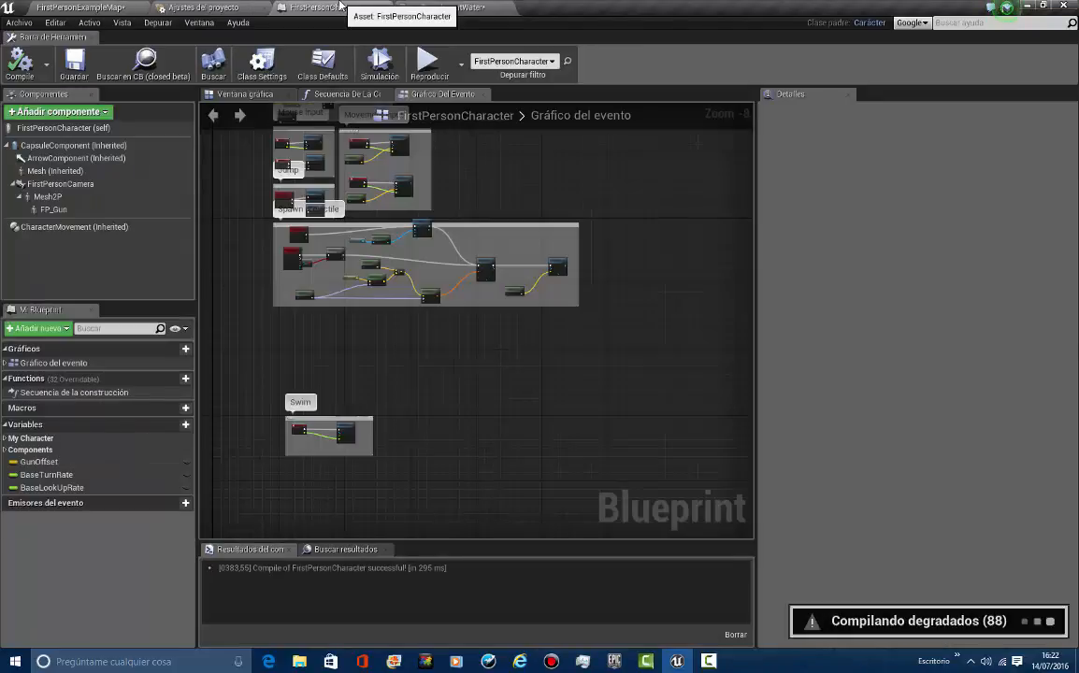
click(60, 7)
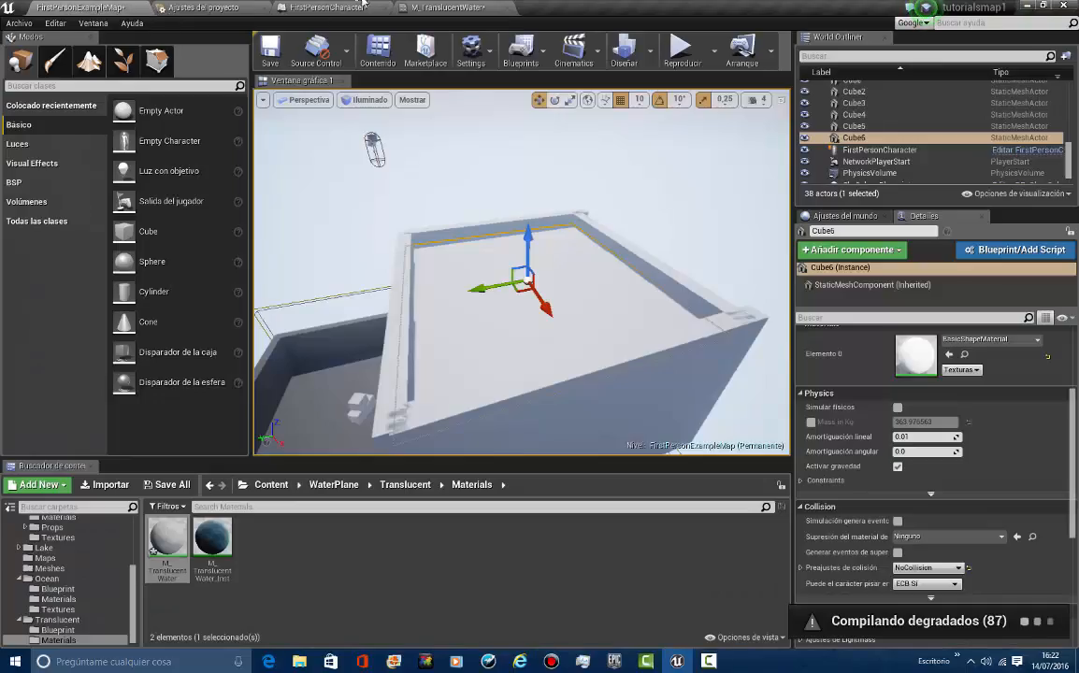
click(410, 7)
click(29, 58)
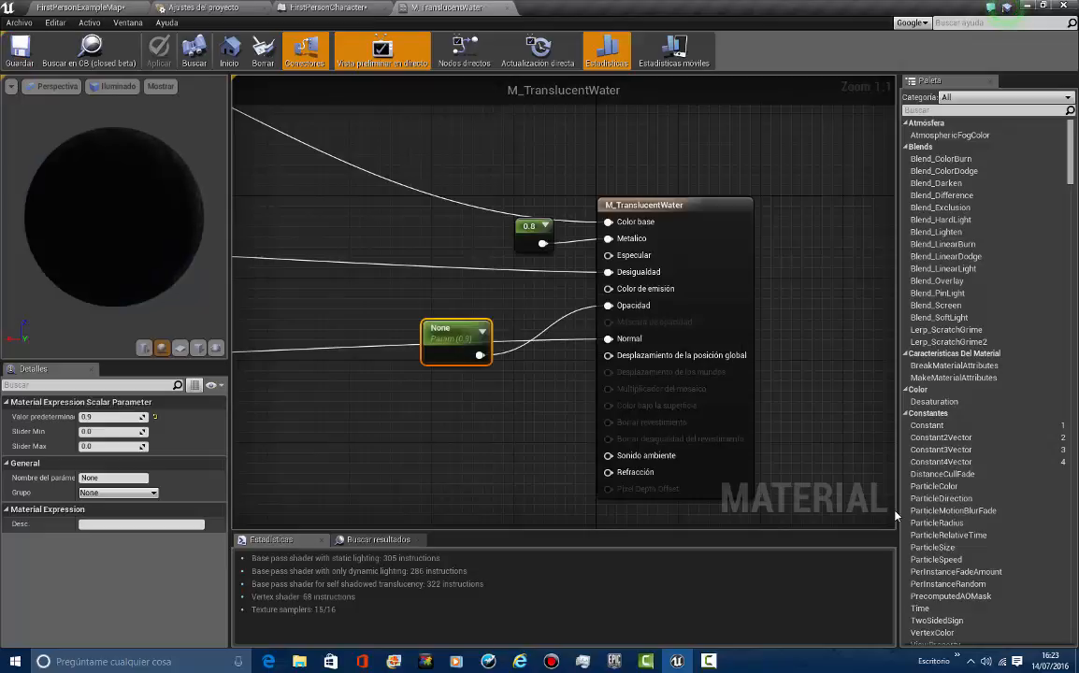
Assign M_TranslucentWater to the thin plate in the level and check the water surface up close
click(80, 7)
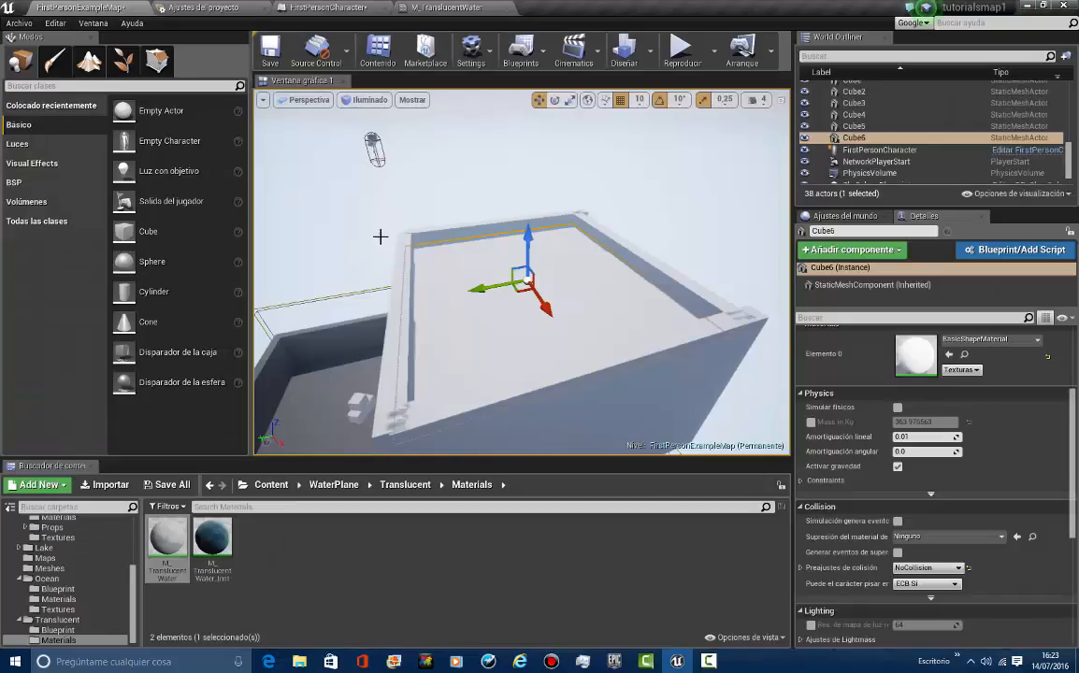
right_drag(380, 236, 408, 309)
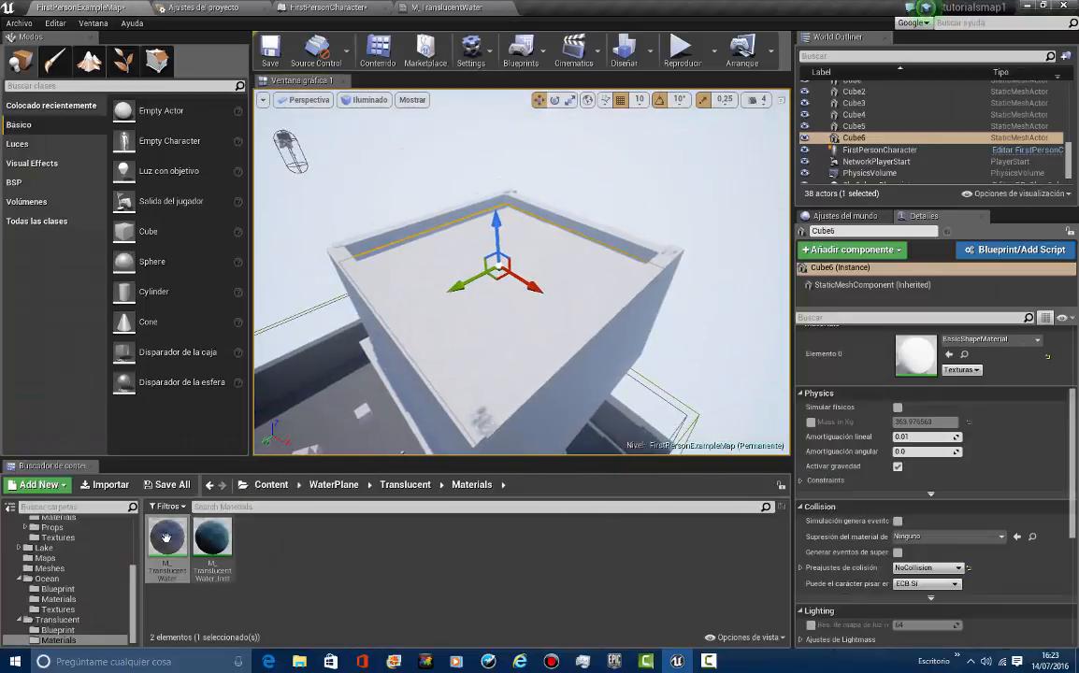
drag(166, 537, 508, 320)
scroll(507, 320, up, 5)
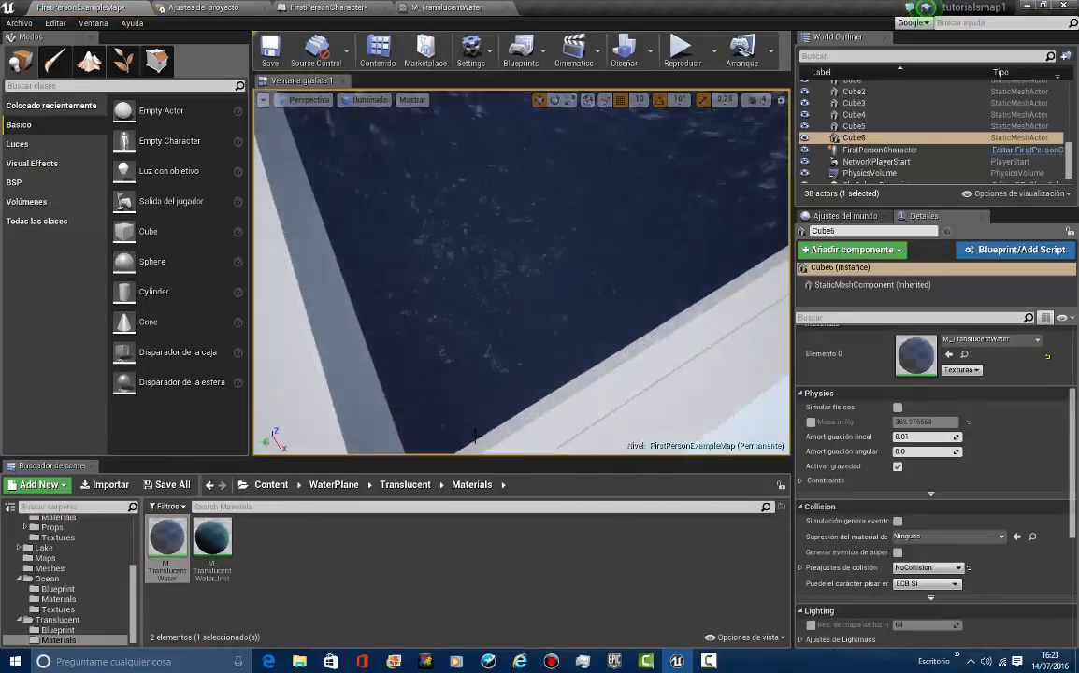
key(Escape)
right_drag(475, 436, 464, 294)
click(540, 281)
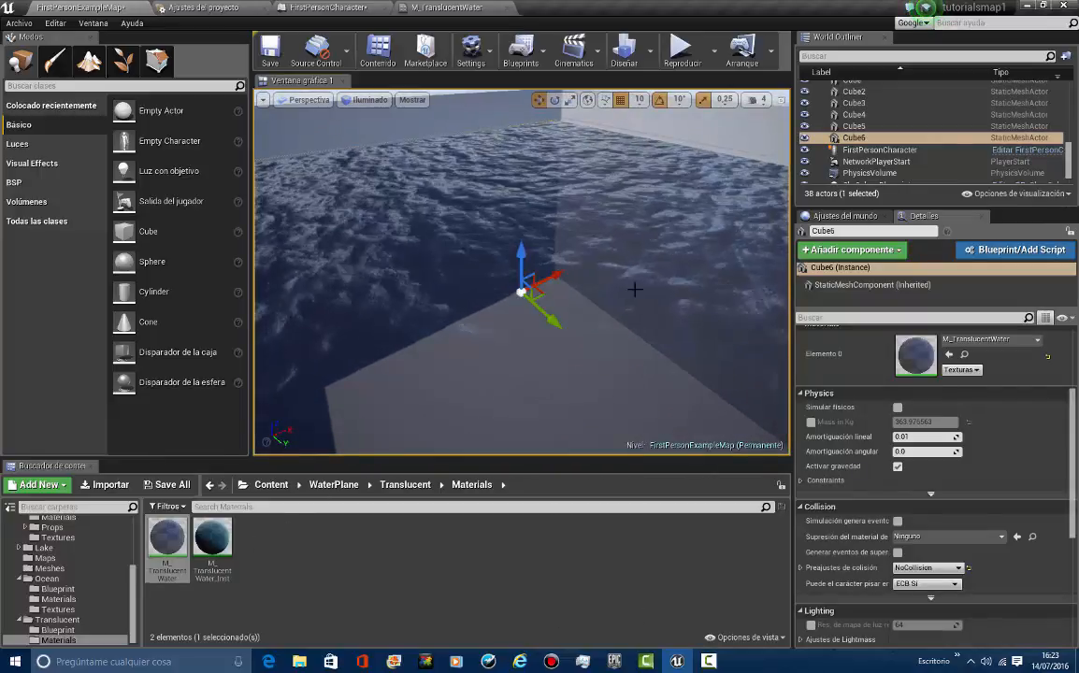
Try the M_TranslucentWater_Inst material on the water plate and inspect its look
click(230, 540)
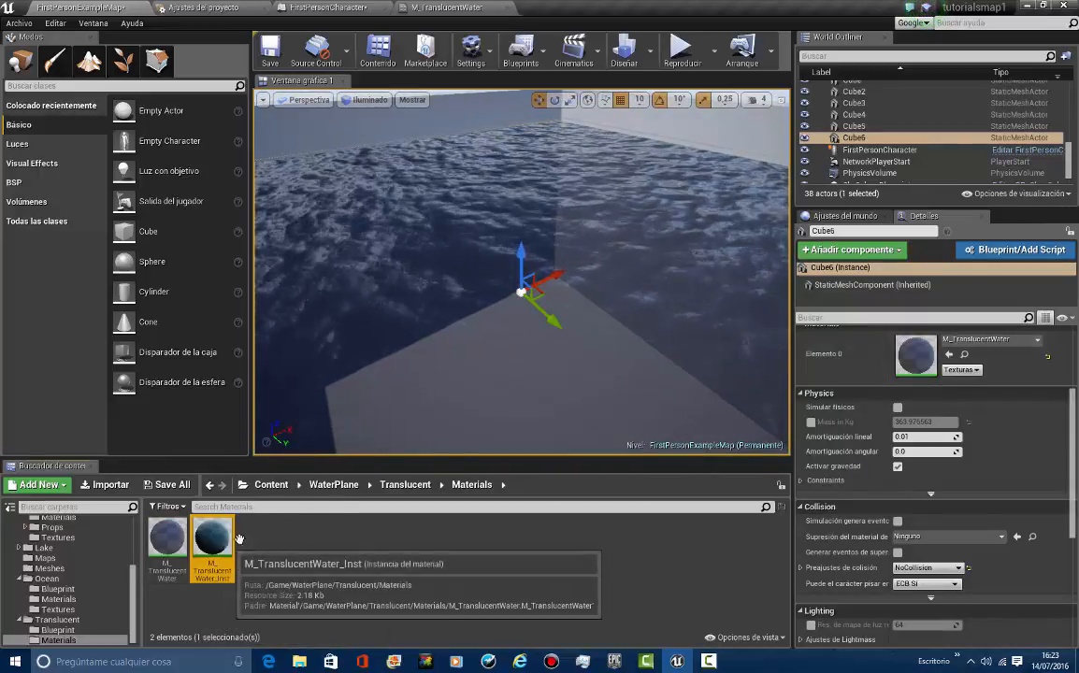
click(949, 354)
right_drag(662, 193, 552, 624)
key(Escape)
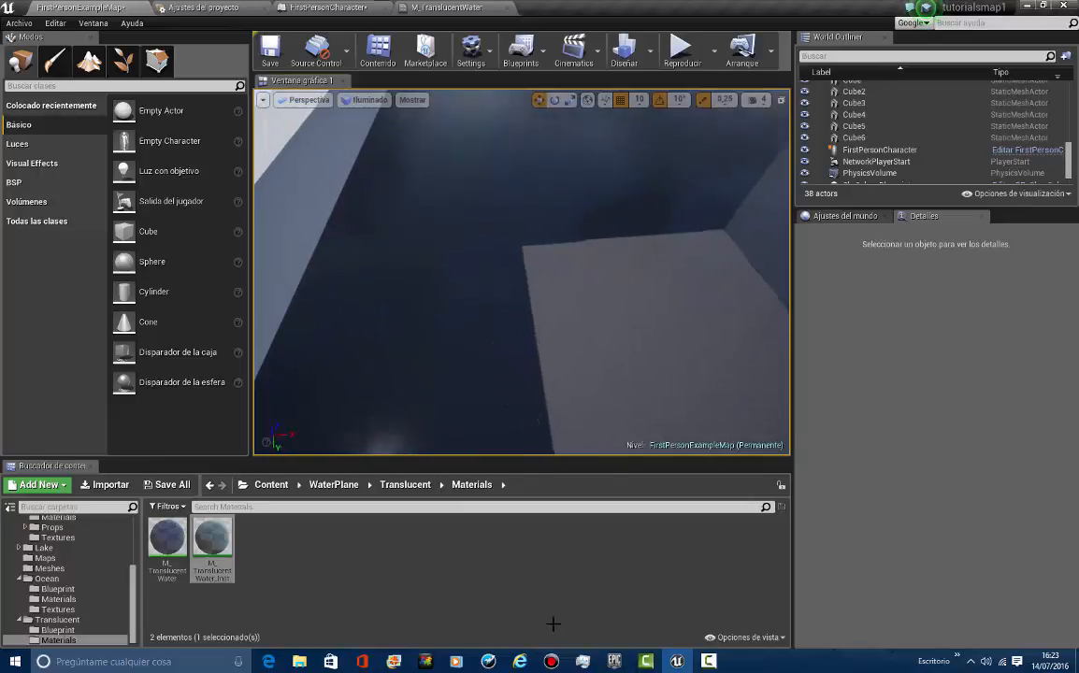
click(586, 200)
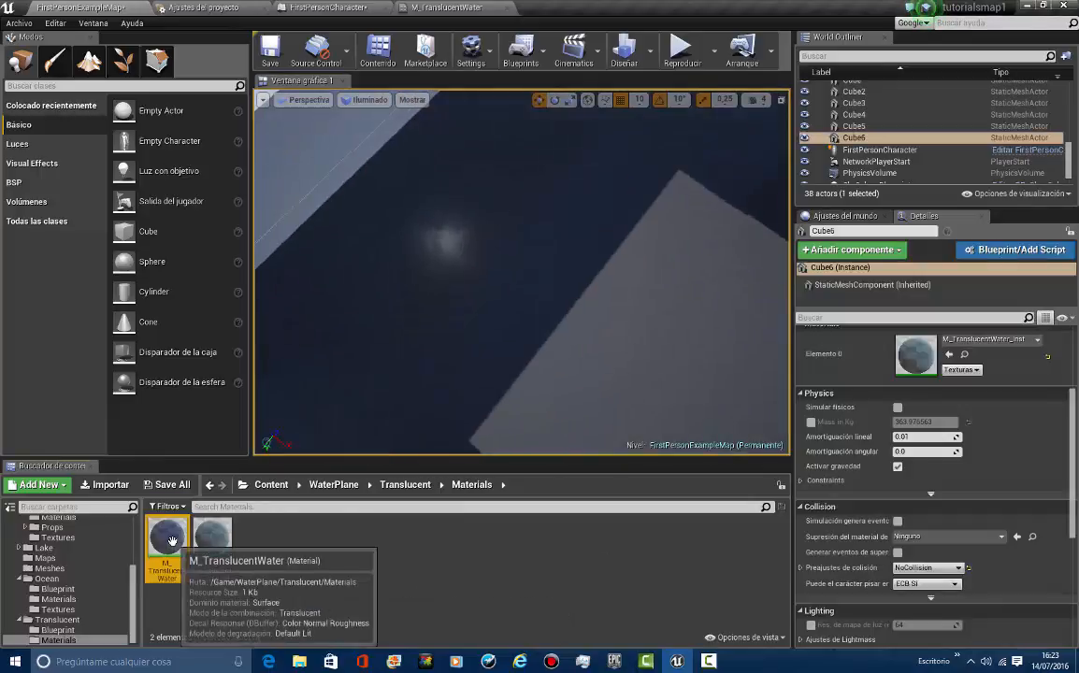
Put M_TranslucentWater back on the water plate and review the pool from several distances
drag(172, 541, 718, 277)
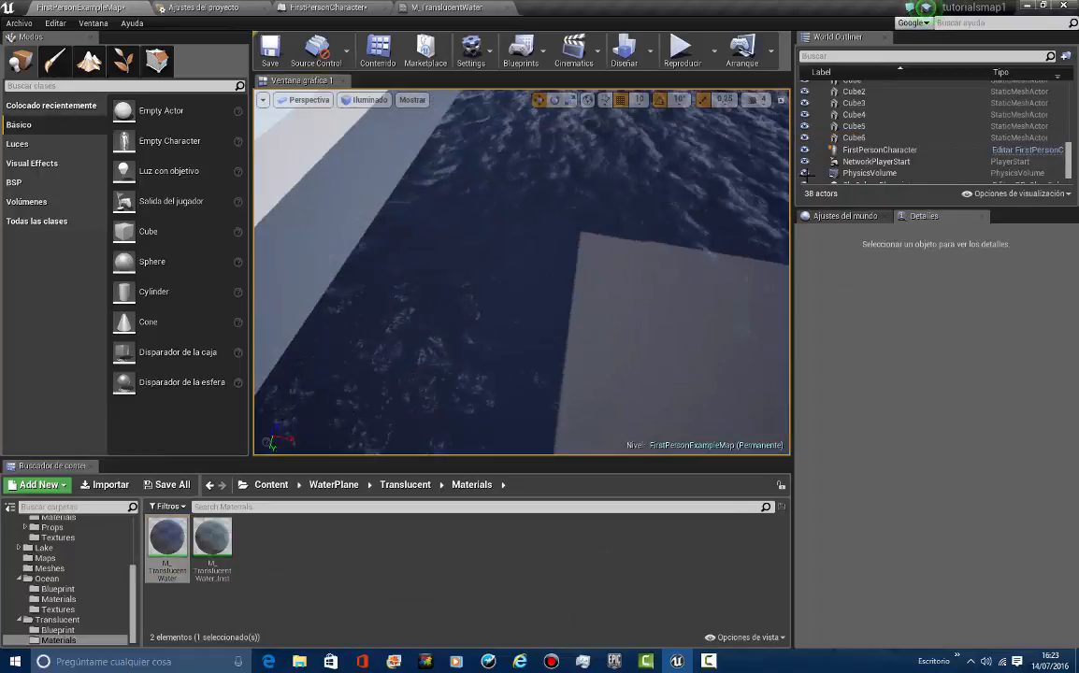
right_drag(807, 176, 835, 275)
right_drag(889, 460, 708, 82)
key(s)
key(w)
key(s)
key(w)
key(s)
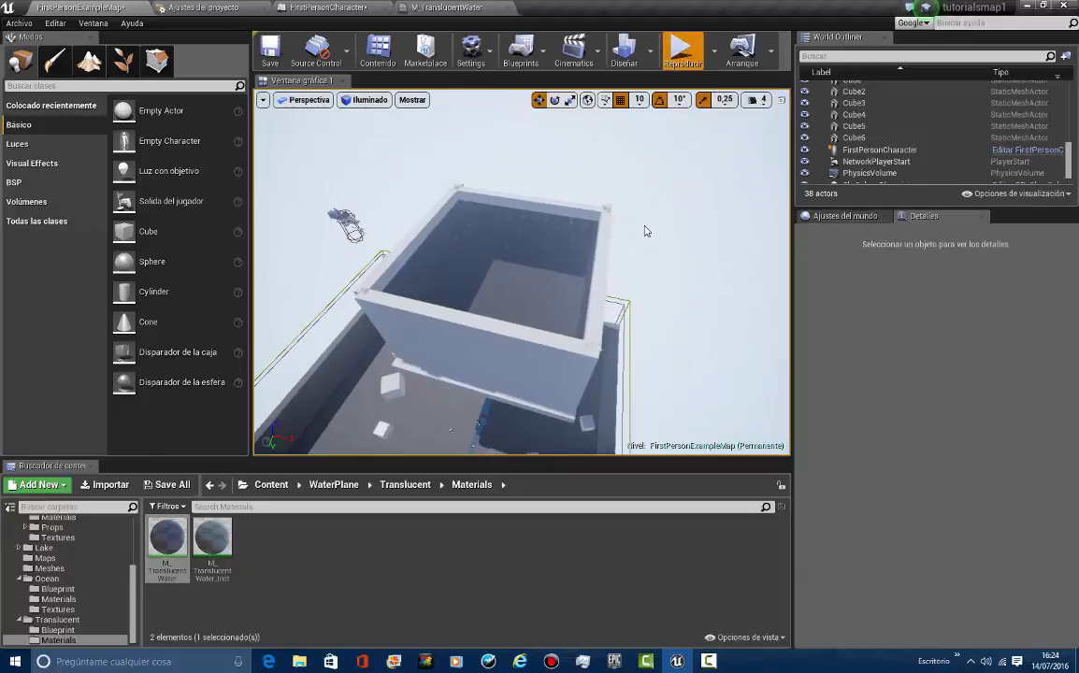
Play the level to test diving below the water and swimming back up, then stop the session
key(alt+p)
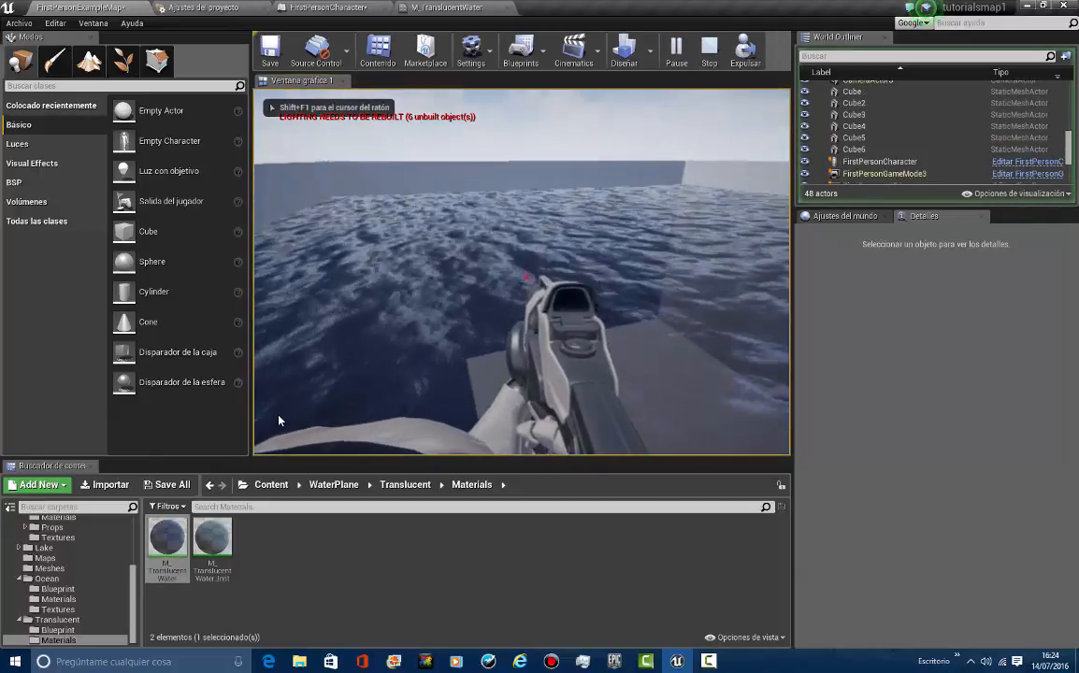
key(w)
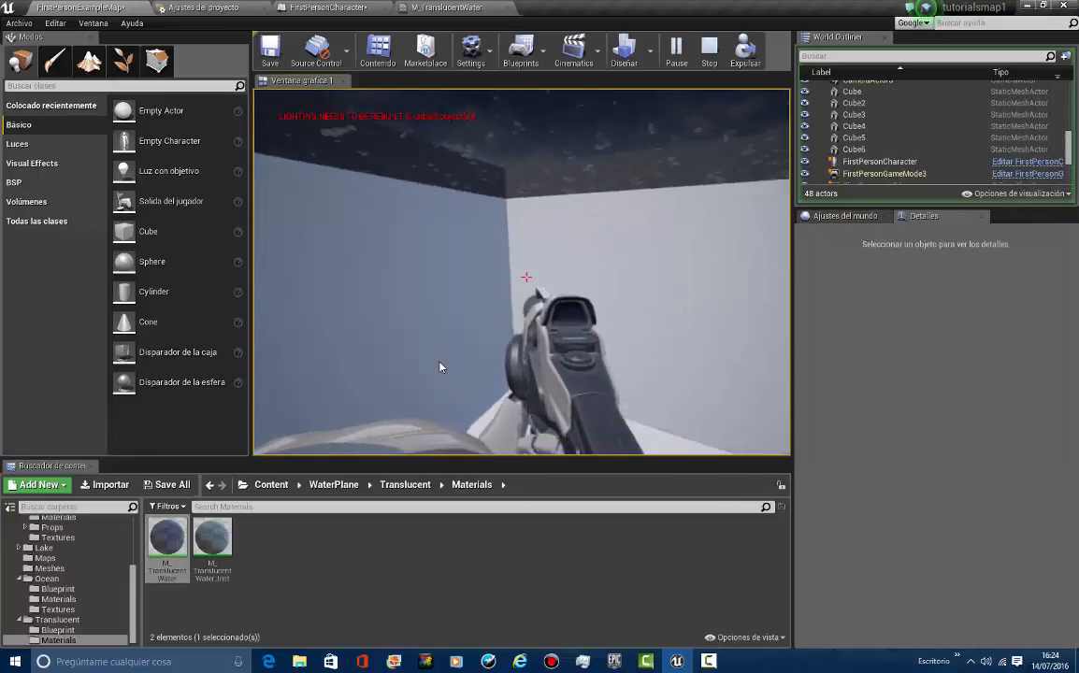
key(space)
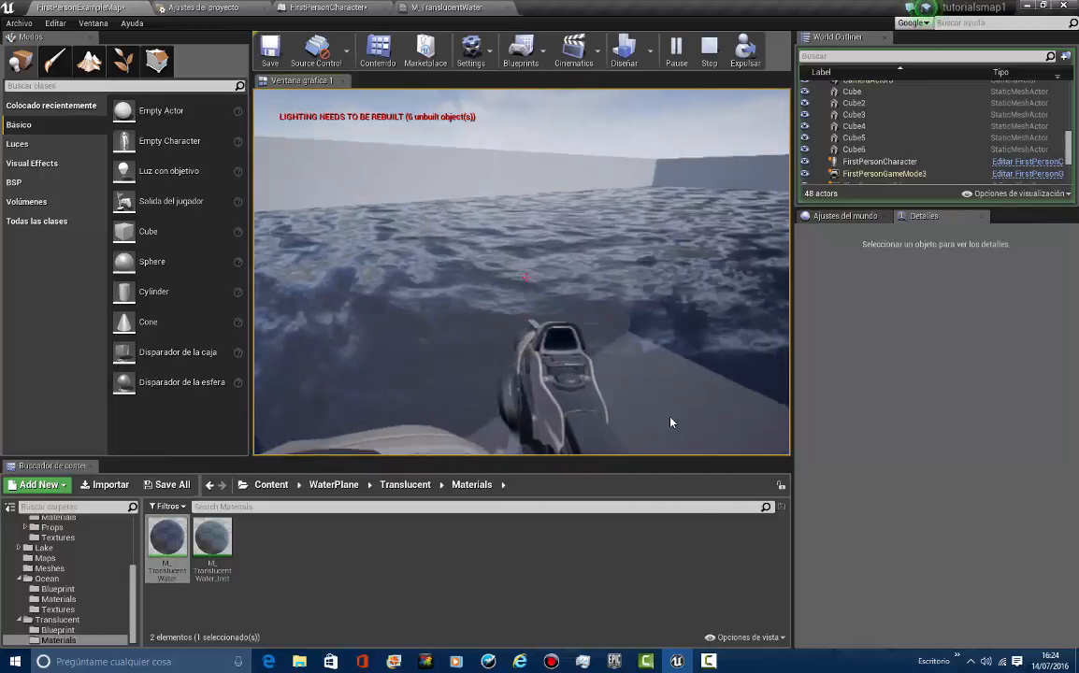
key(Escape)
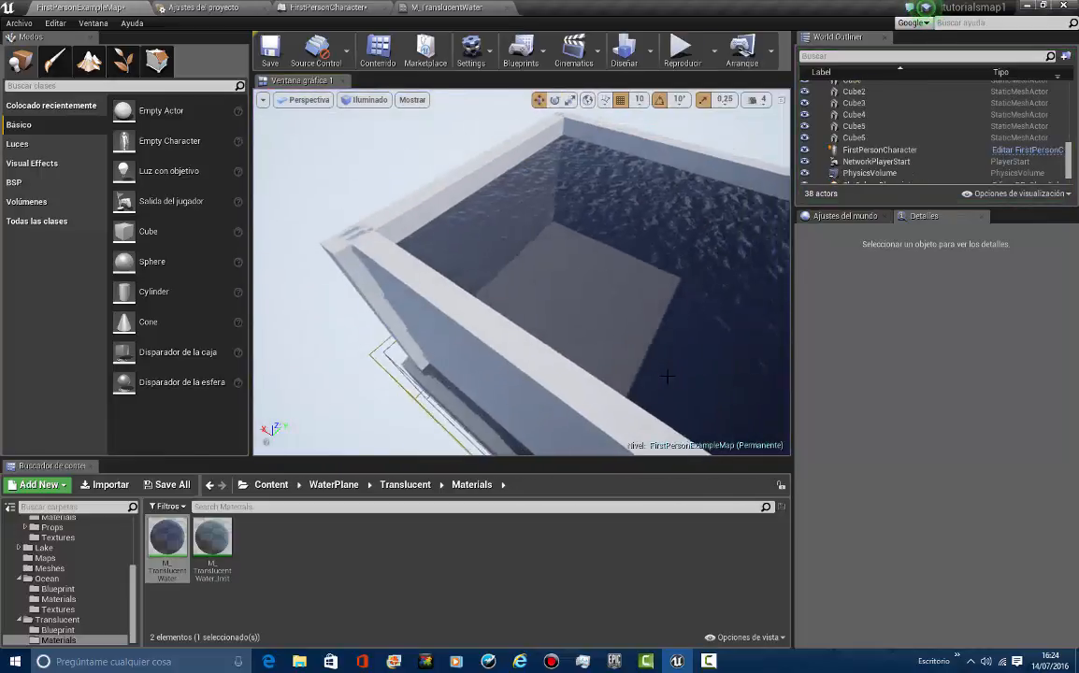
Search the placeable classes for "pos" and place a Post Process Volume inside the pool
right_drag(667, 376, 668, 376)
key(s)
key(d)
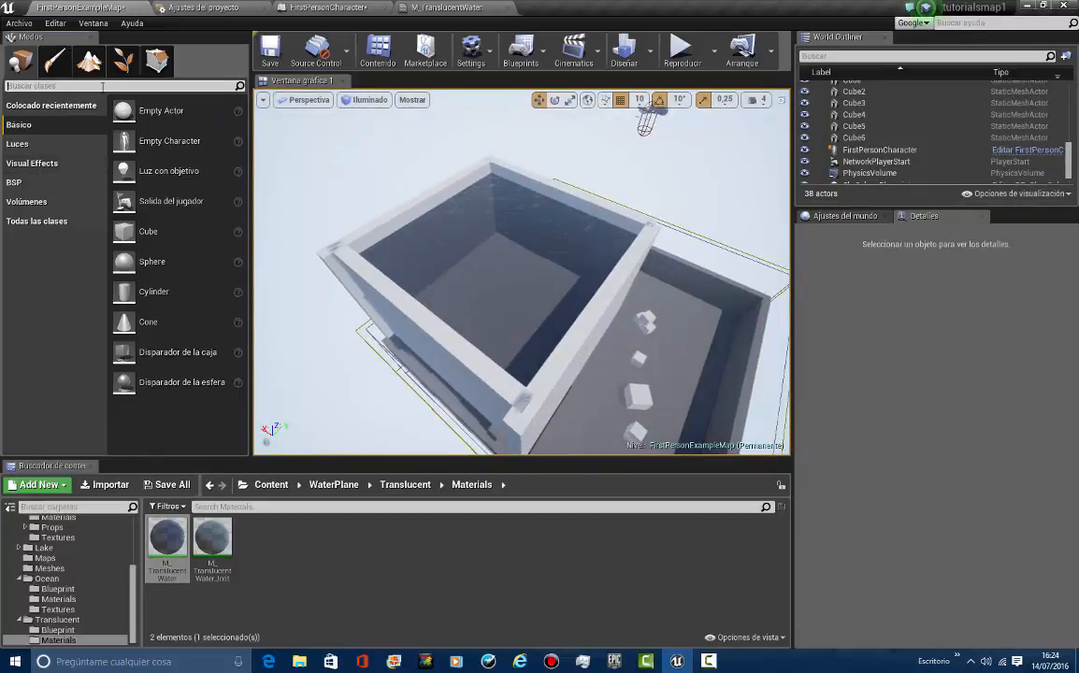
click(102, 86)
text(pos)
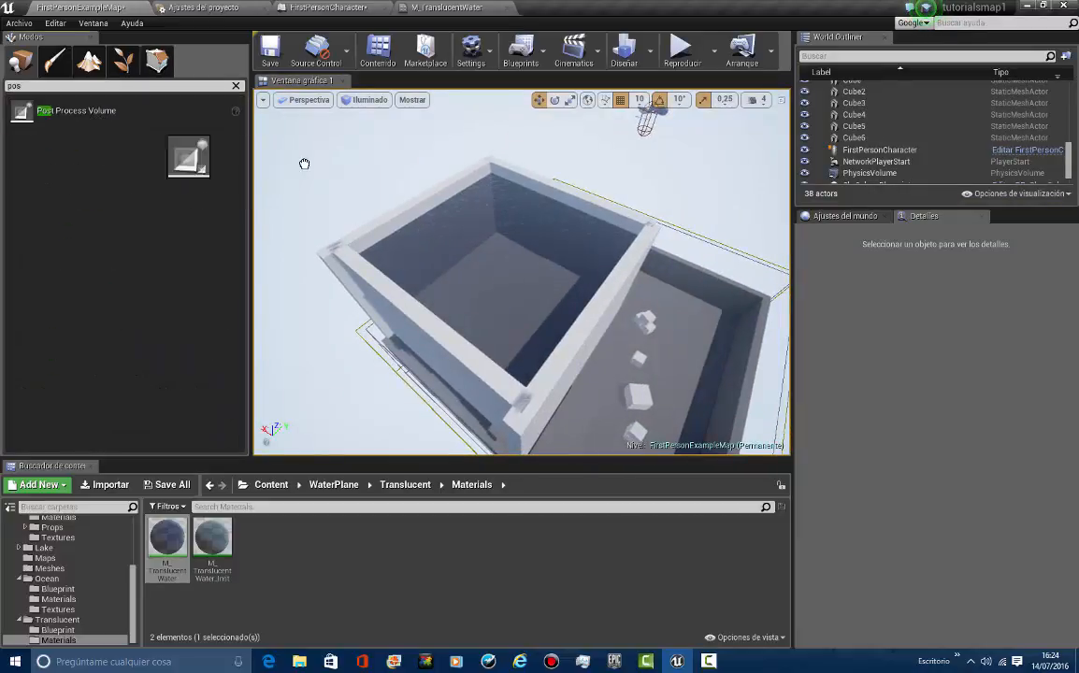
drag(491, 252, 491, 252)
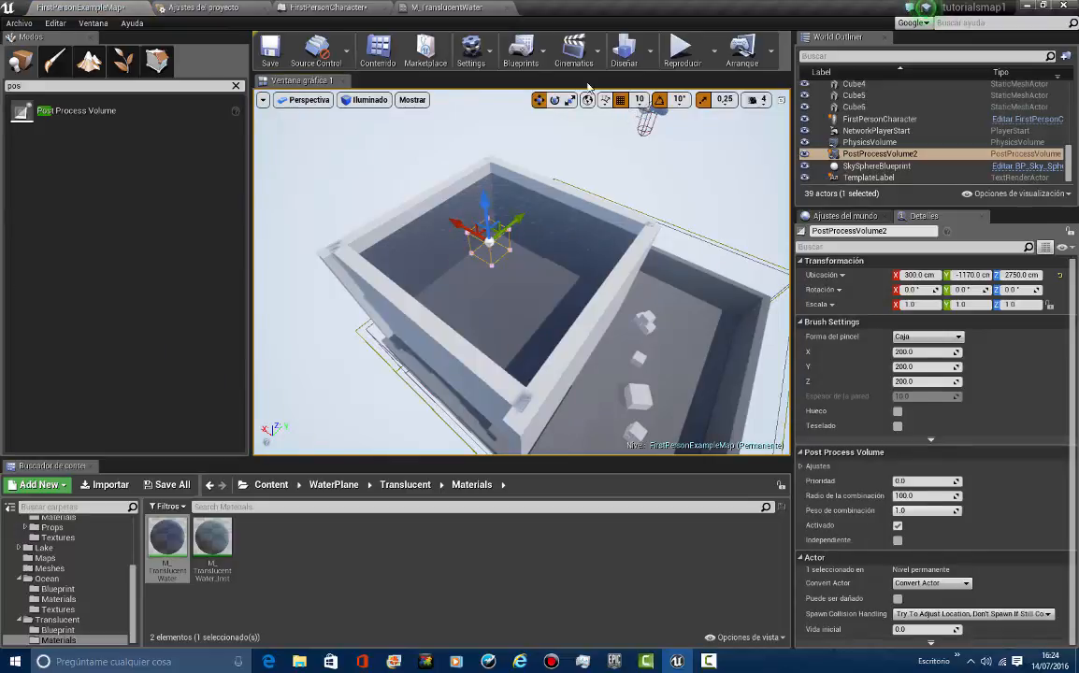
In the Right orthographic view, scale the Post Process Volume uniformly to 5.5 and move it into the pool at Y -1130 cm, Z 2100 cm
click(304, 99)
click(323, 185)
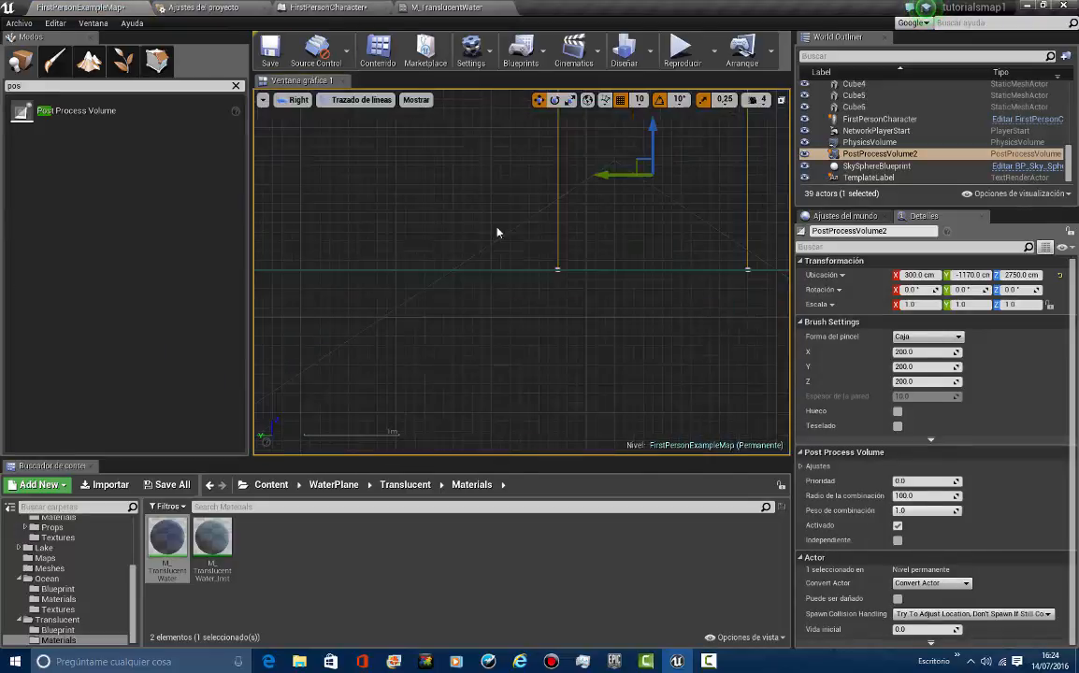
scroll(523, 268, down, 5)
right_drag(498, 299, 544, 216)
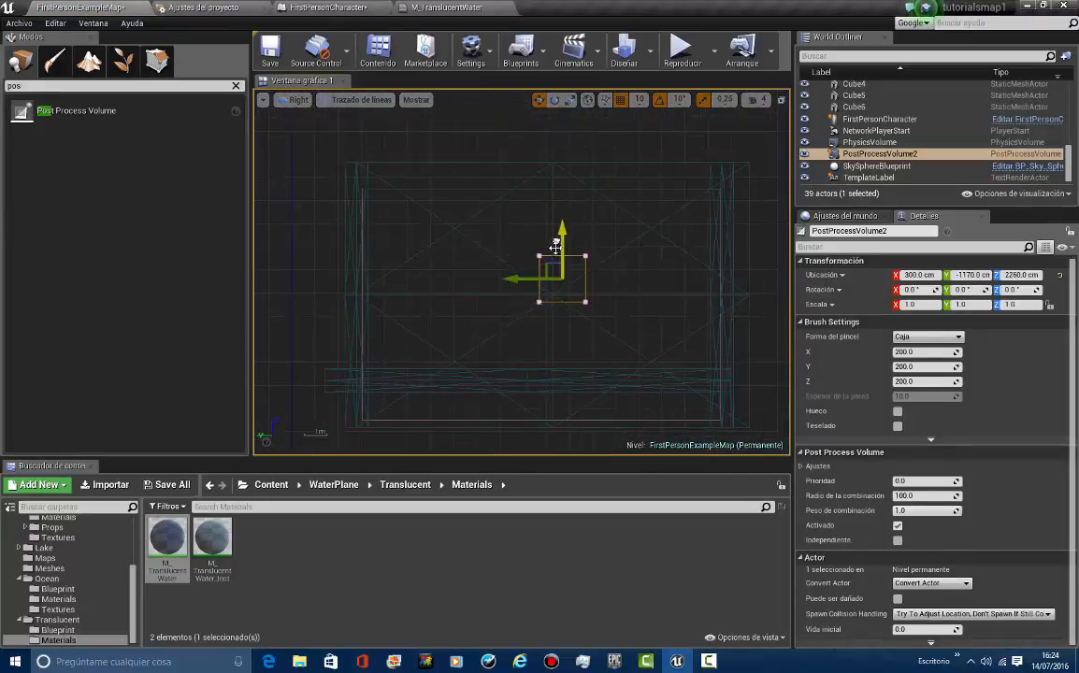
drag(555, 247, 556, 256)
click(569, 99)
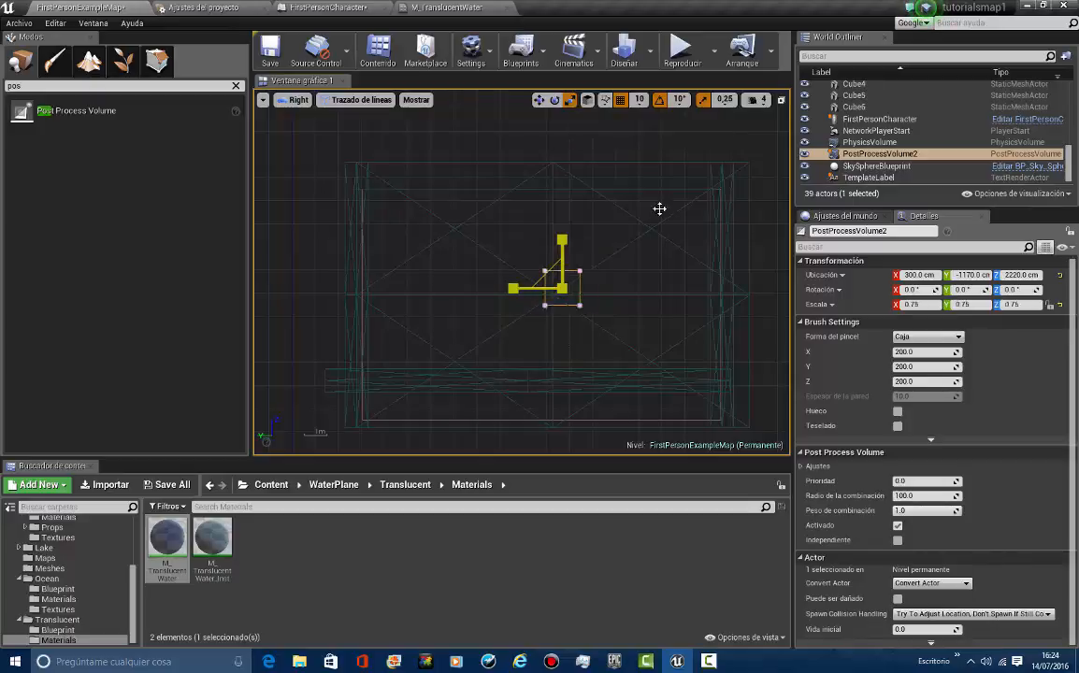
drag(660, 209, 58, 290)
click(540, 100)
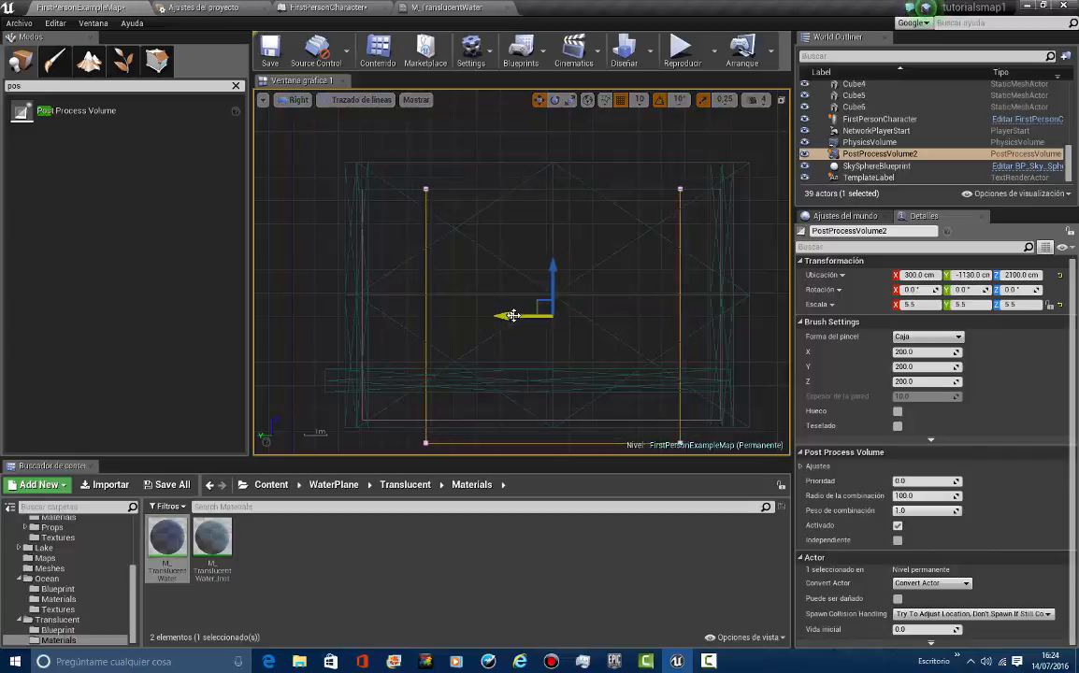
Stretch the Post Process Volume to a scale of 8.25 in Y and 8.5 in X so it spans the pool
key(r)
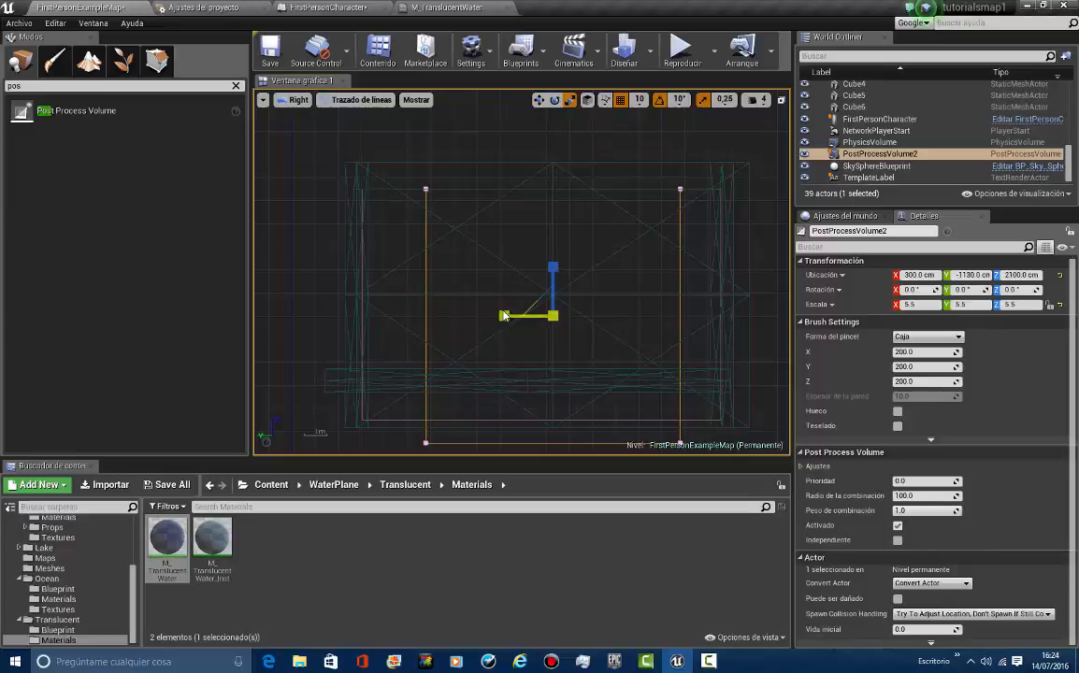
drag(503, 315, 366, 297)
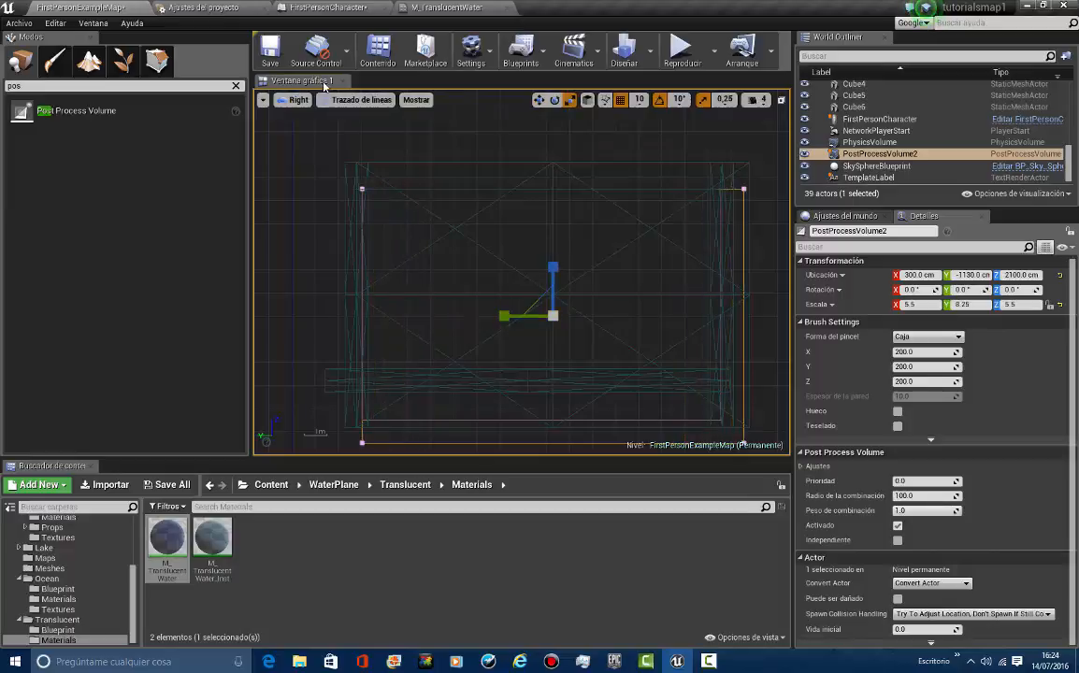
click(298, 100)
click(333, 120)
mouse_move(395, 286)
right_down()
mouse_move(501, 306)
mouse_move(382, 278)
right_up()
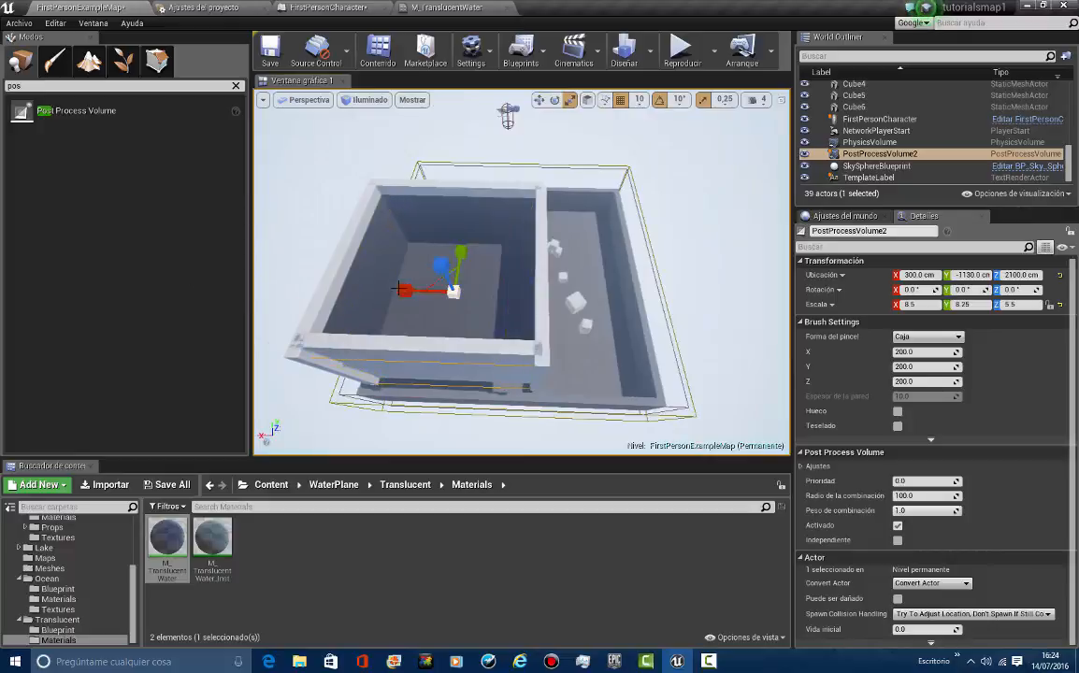
right_drag(619, 200, 265, 165)
Open the volume's Scene Color settings and enable the scene tint colour override
click(801, 465)
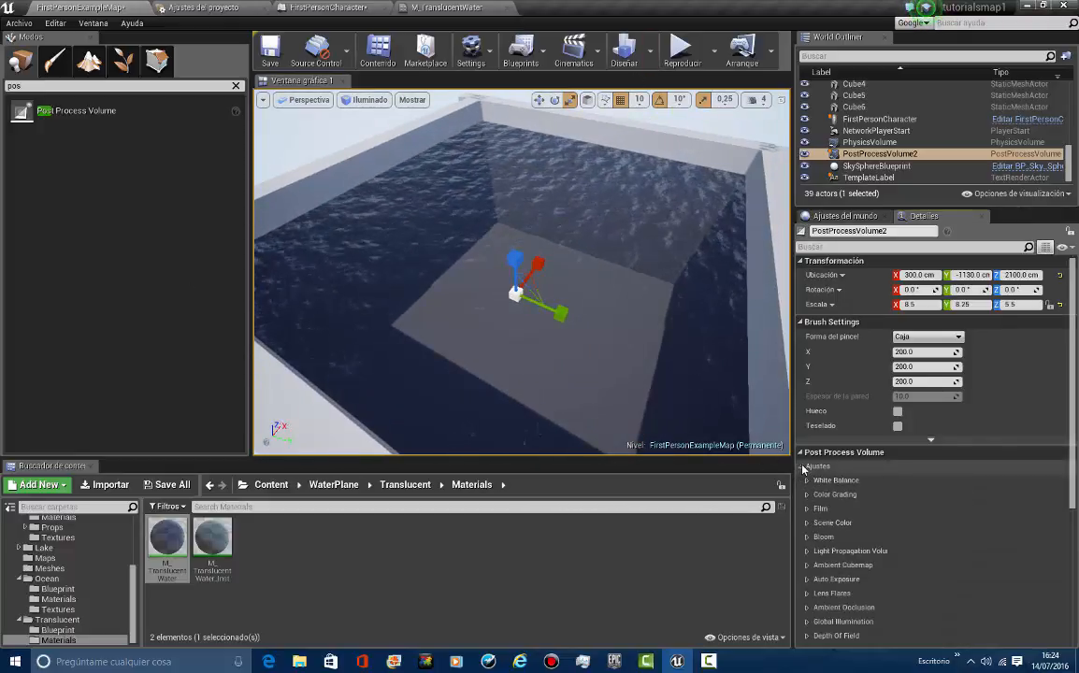
scroll(809, 463, down, 1)
click(808, 455)
click(807, 455)
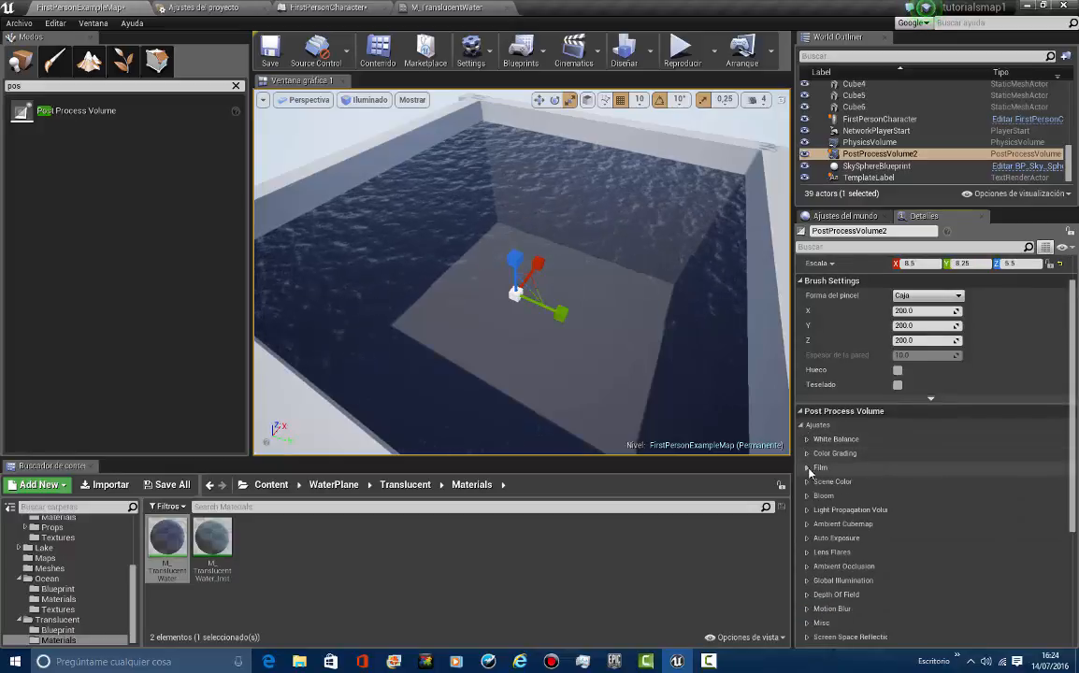
click(807, 483)
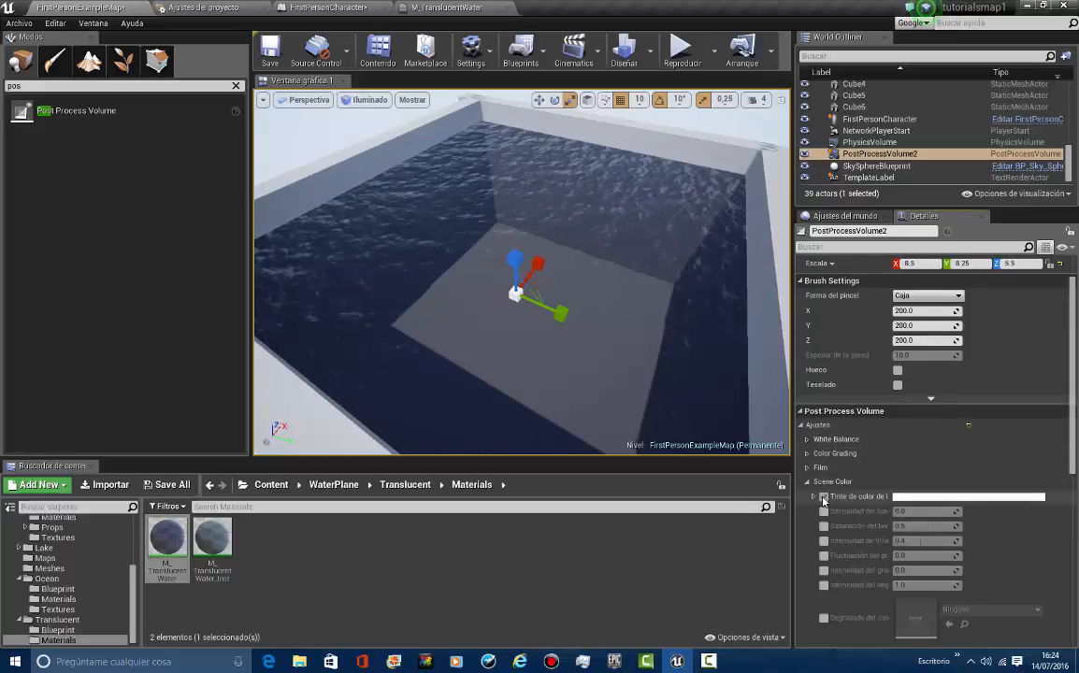
Set the scene tint to a darkened medium blue while judging it from inside the pool, and accept the colour
click(921, 497)
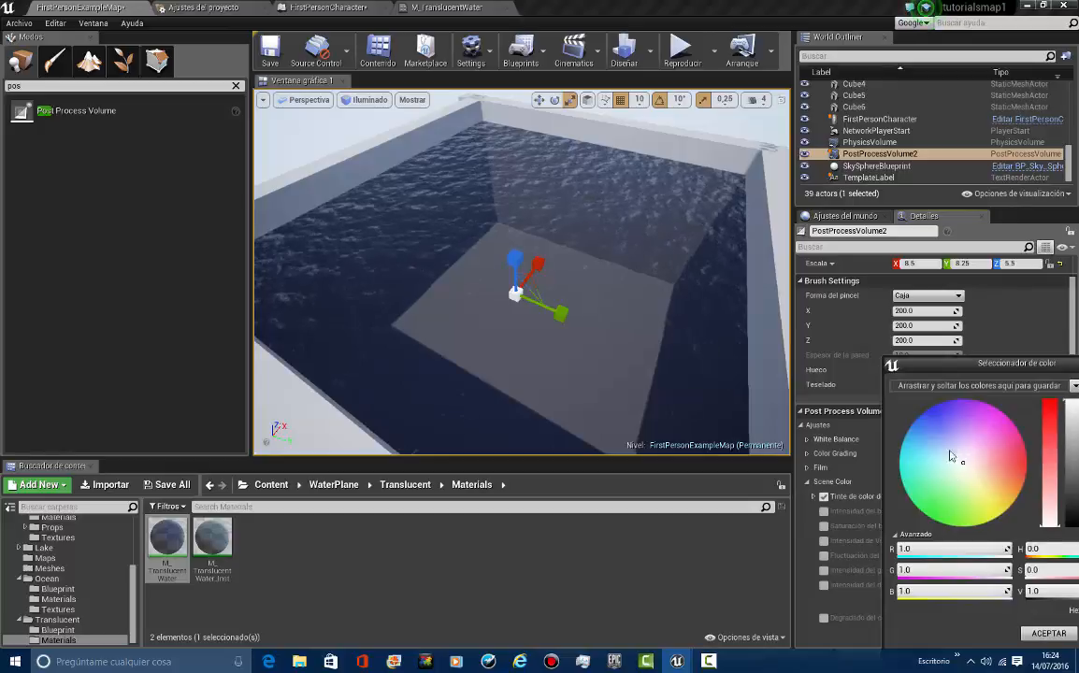
click(938, 438)
key(w)
mouse_move(567, 243)
right_down()
mouse_move(580, 220)
mouse_move(759, 62)
mouse_move(755, 42)
right_up()
mouse_move(982, 455)
mouse_down()
mouse_move(1029, 440)
mouse_move(980, 475)
mouse_move(929, 444)
mouse_up()
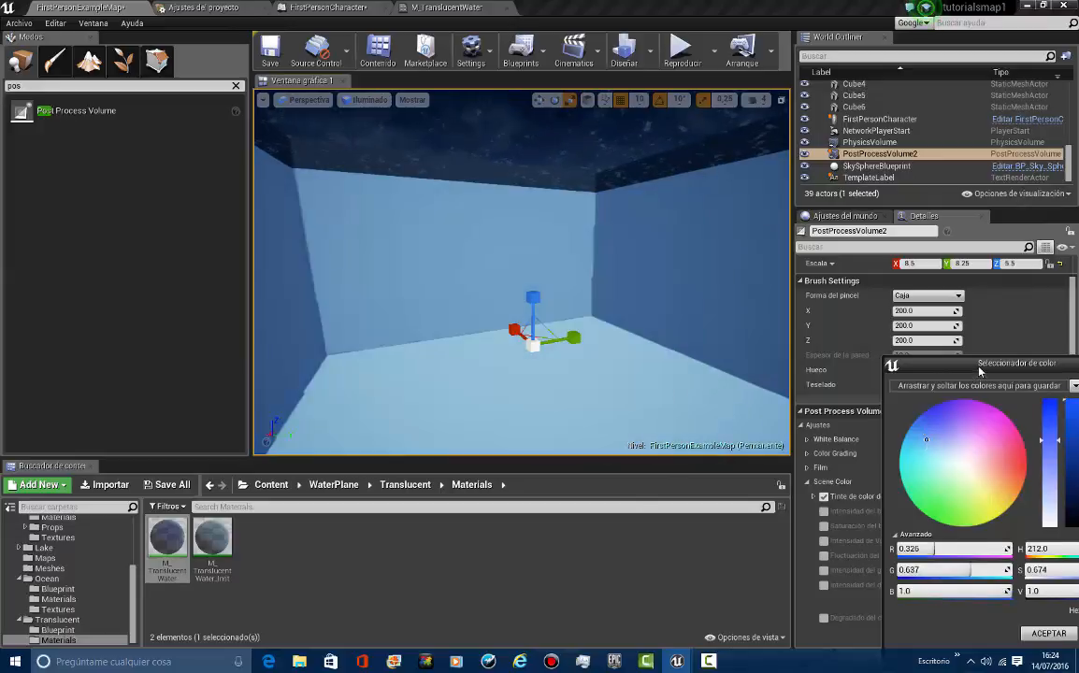
drag(979, 372, 846, 228)
mouse_move(940, 313)
mouse_down()
mouse_move(938, 346)
mouse_move(938, 312)
mouse_up()
click(915, 491)
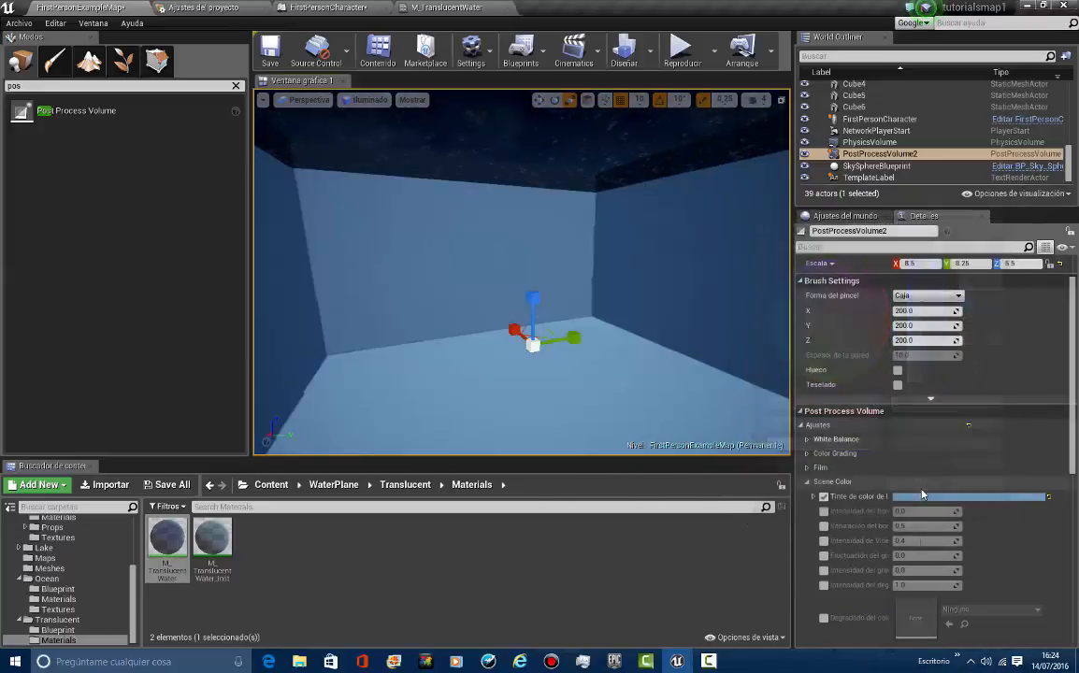
Try a fringe intensity of 5.0 and a fringe saturation of 1.0 on the Post Process Volume
drag(931, 512, 959, 512)
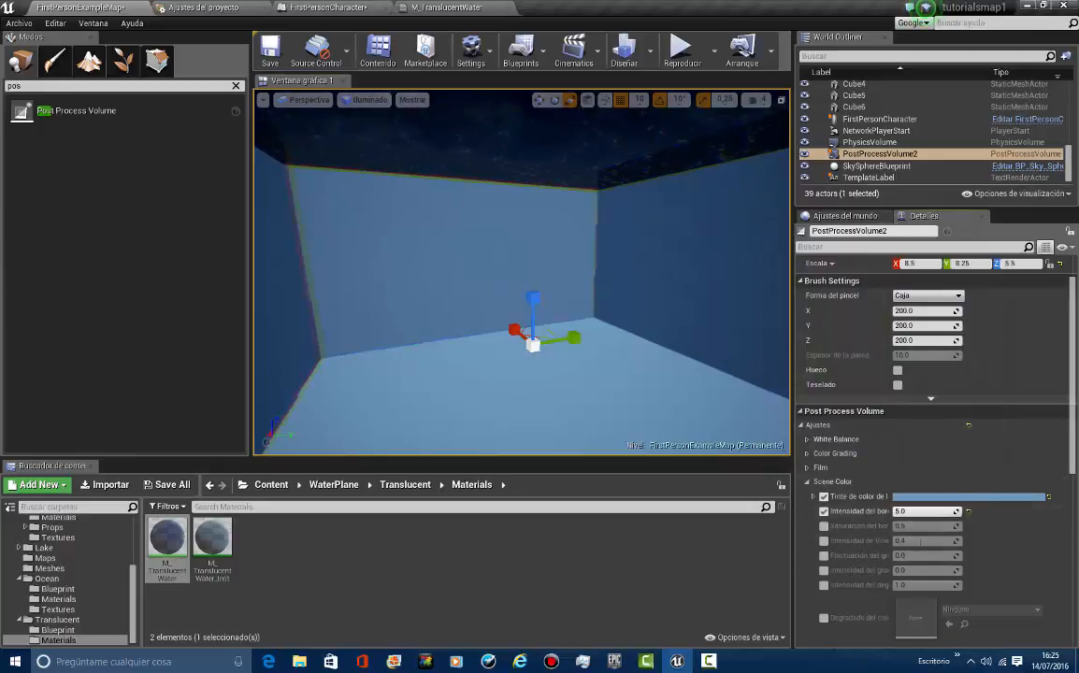
drag(1073, 470, 980, 462)
drag(1075, 490, 512, 530)
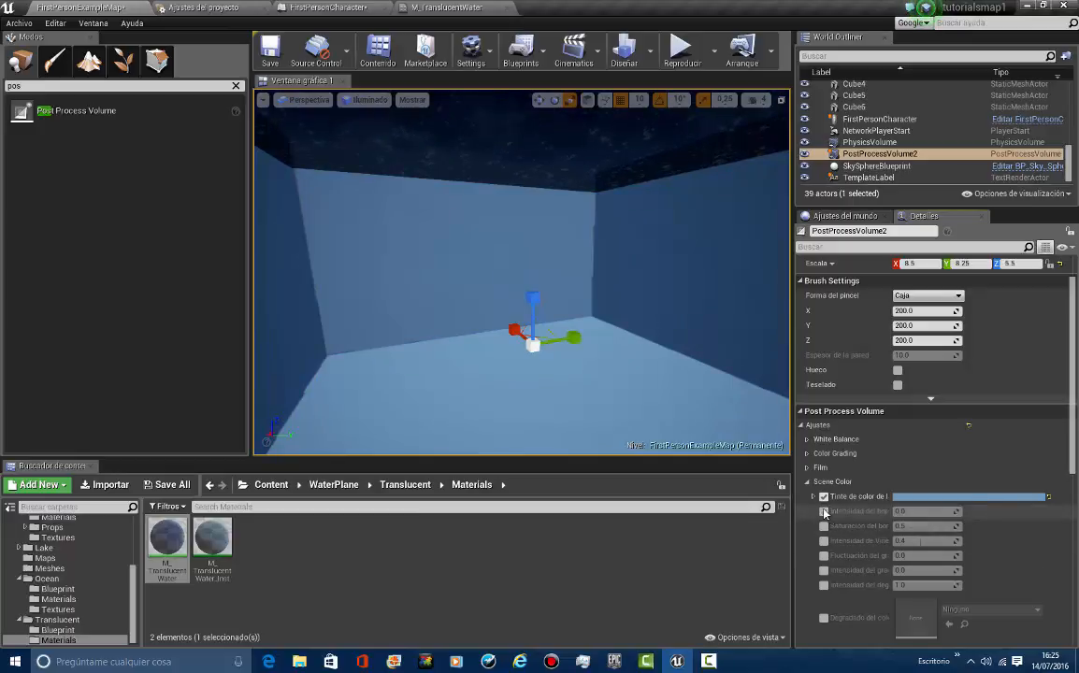
drag(926, 526, 1037, 515)
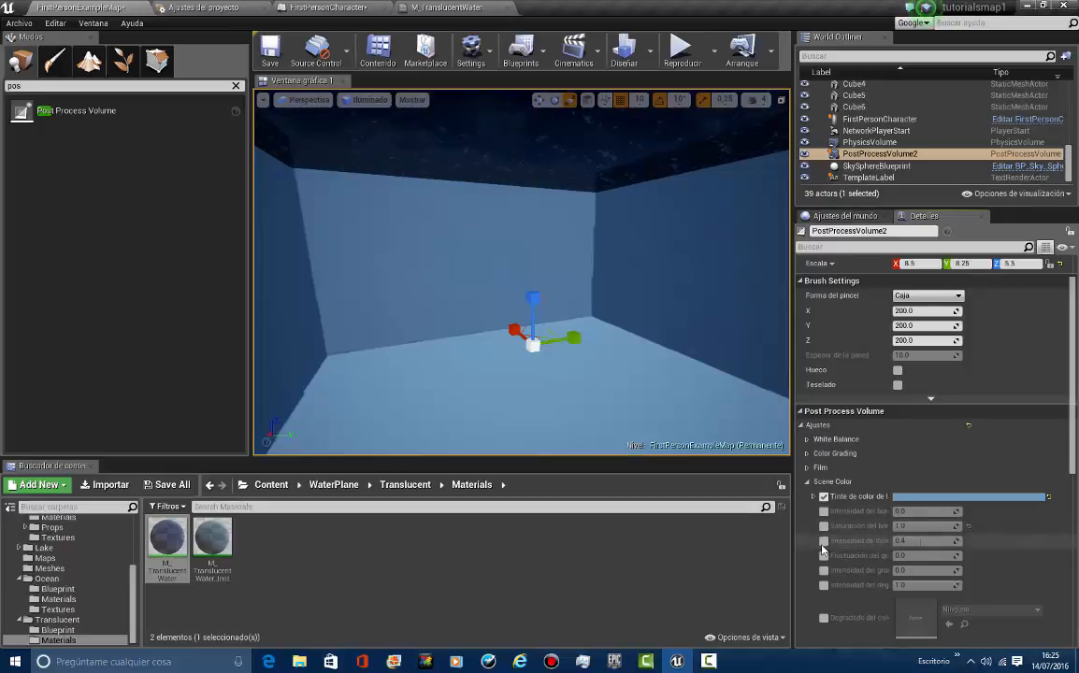
Enable vignette intensity at 1.0 and keep the grain jitter and grain intensity overrides disabled
drag(926, 541, 980, 532)
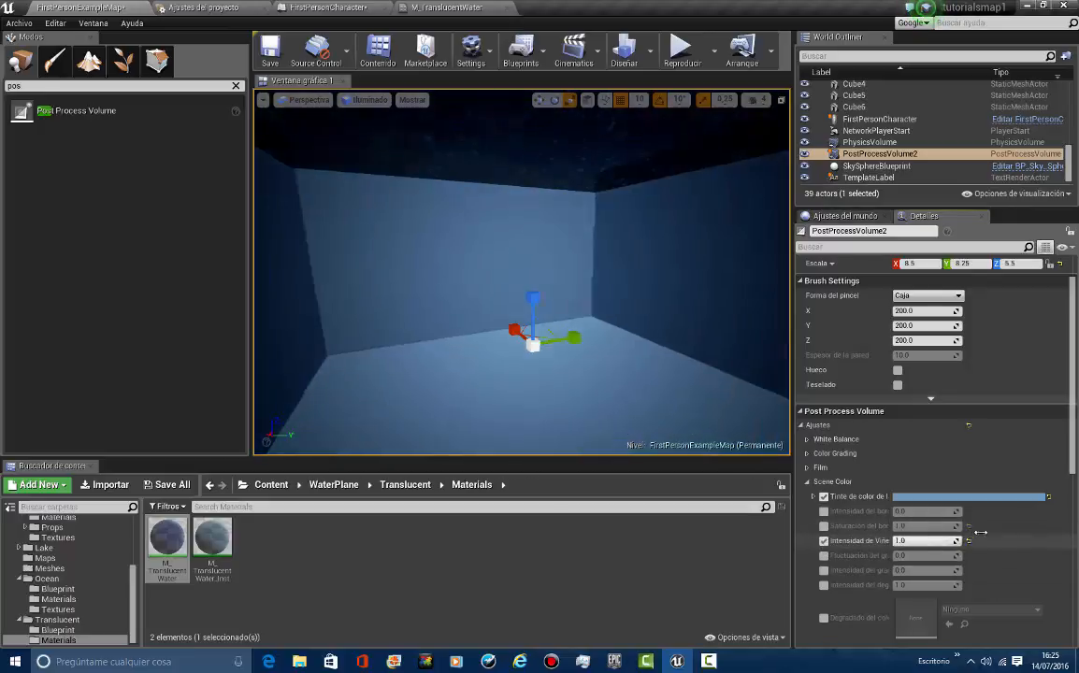
drag(1047, 536, 1075, 534)
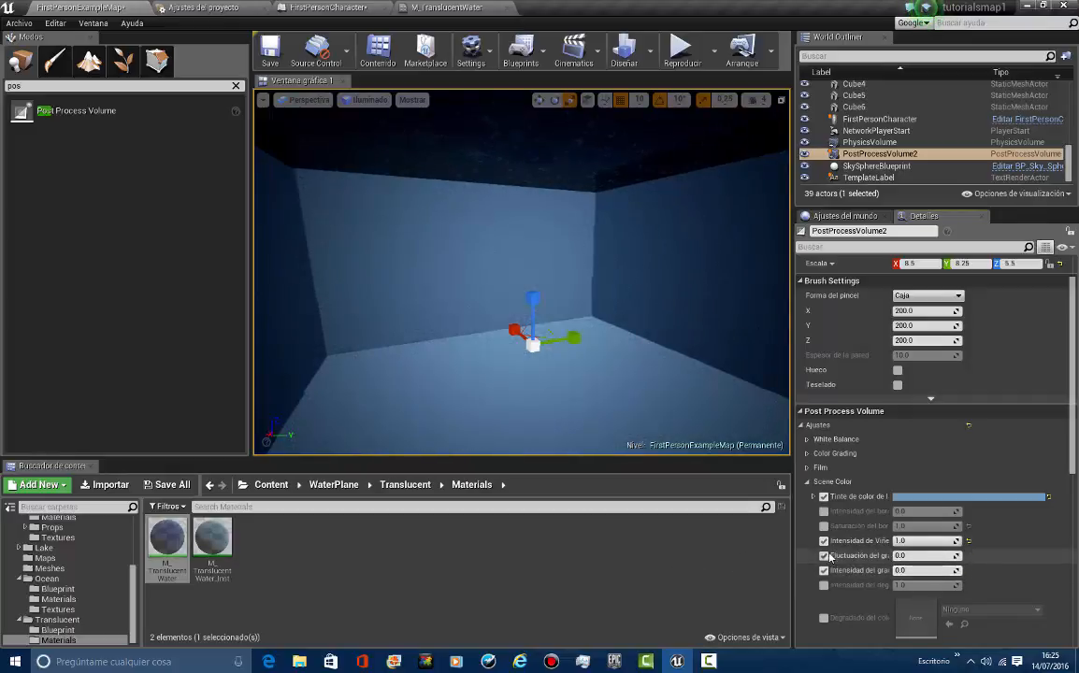
click(825, 556)
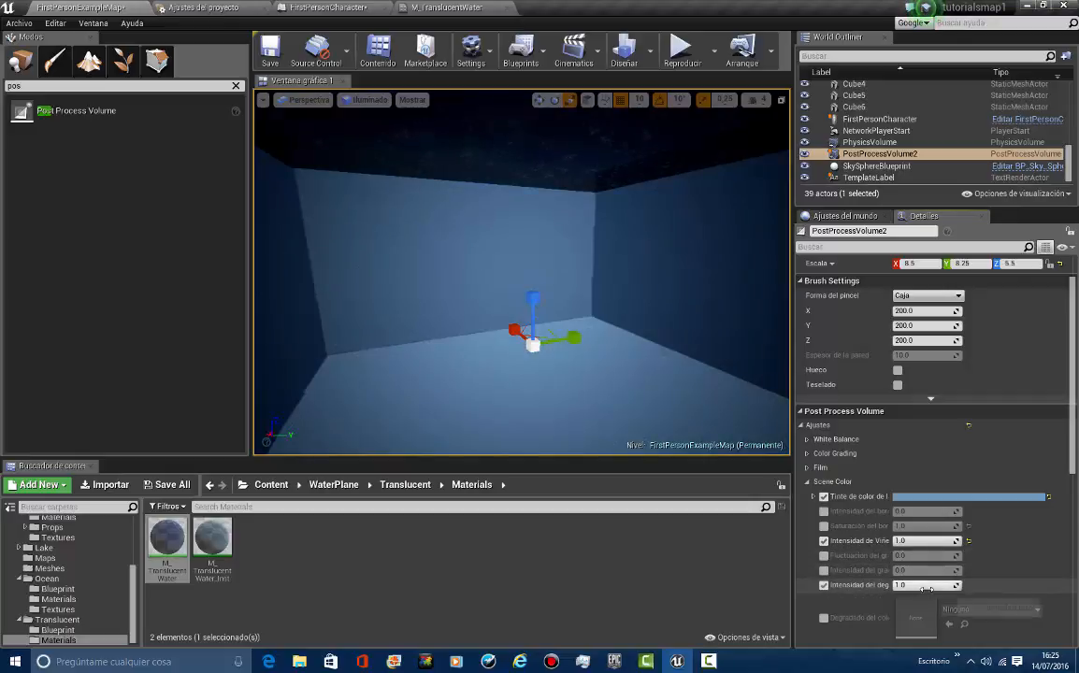
Enable colour grading with the HDRI_Epic_Courtyard_Daylight texture at an intensity of 0.1
scroll(912, 524, down, 3)
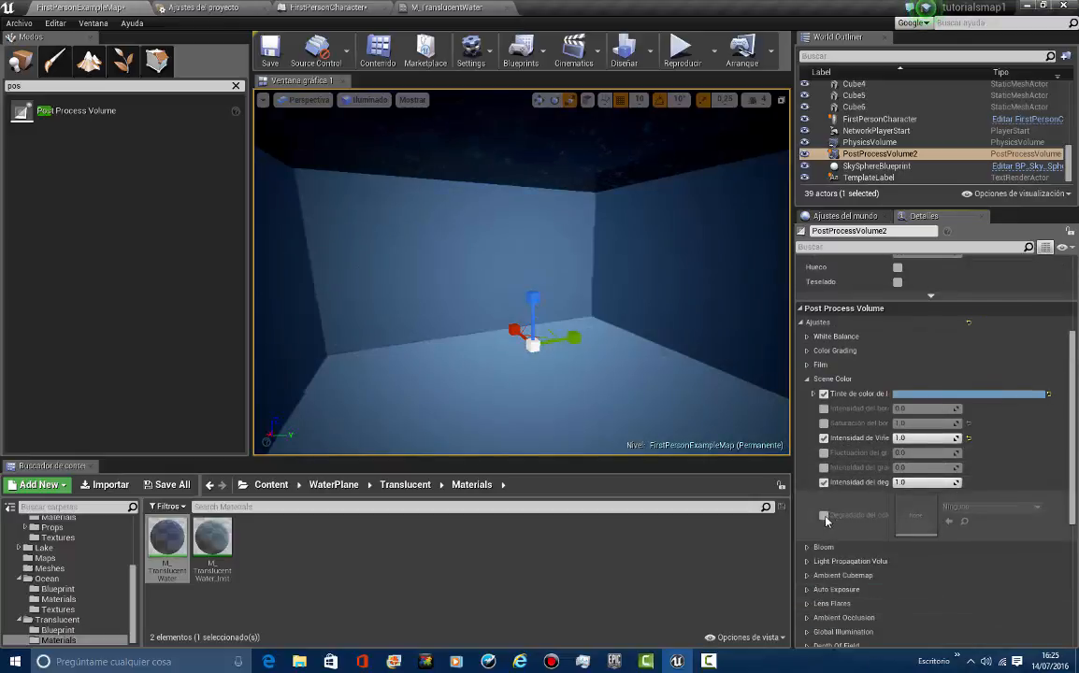
click(989, 506)
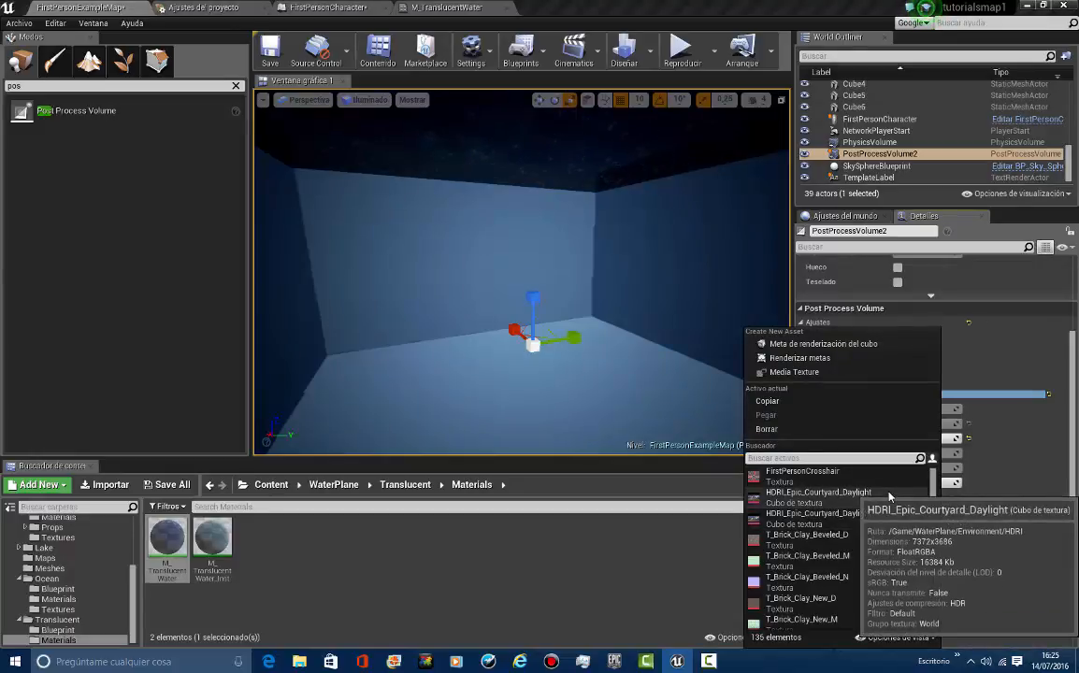
click(888, 497)
drag(936, 484, 753, 487)
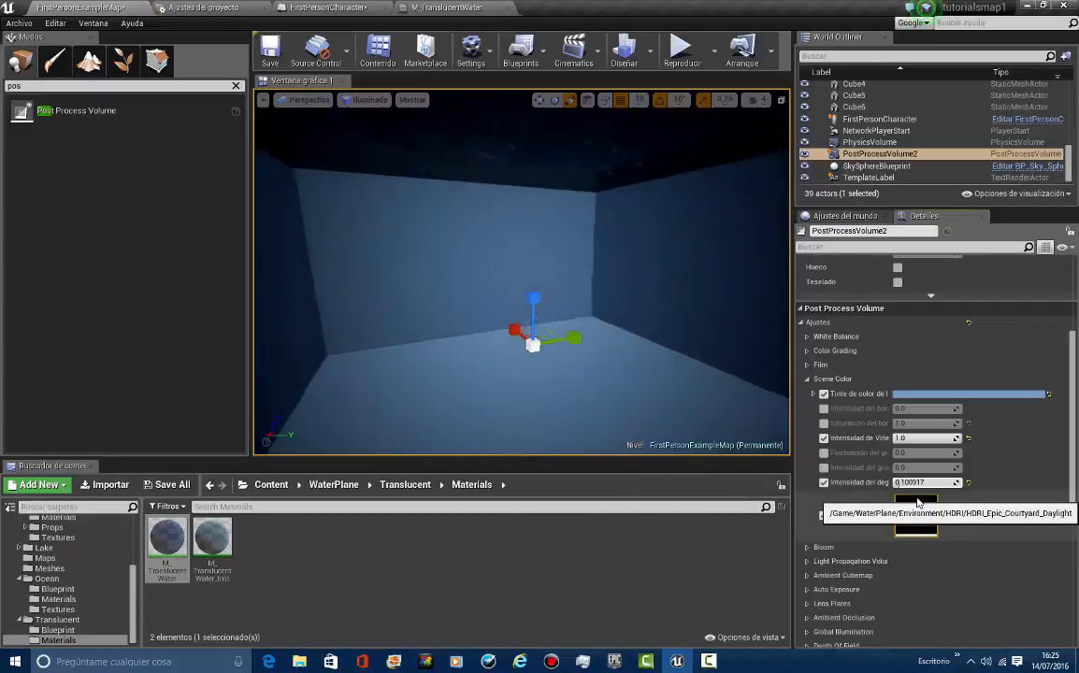
scroll(917, 502, down, 1)
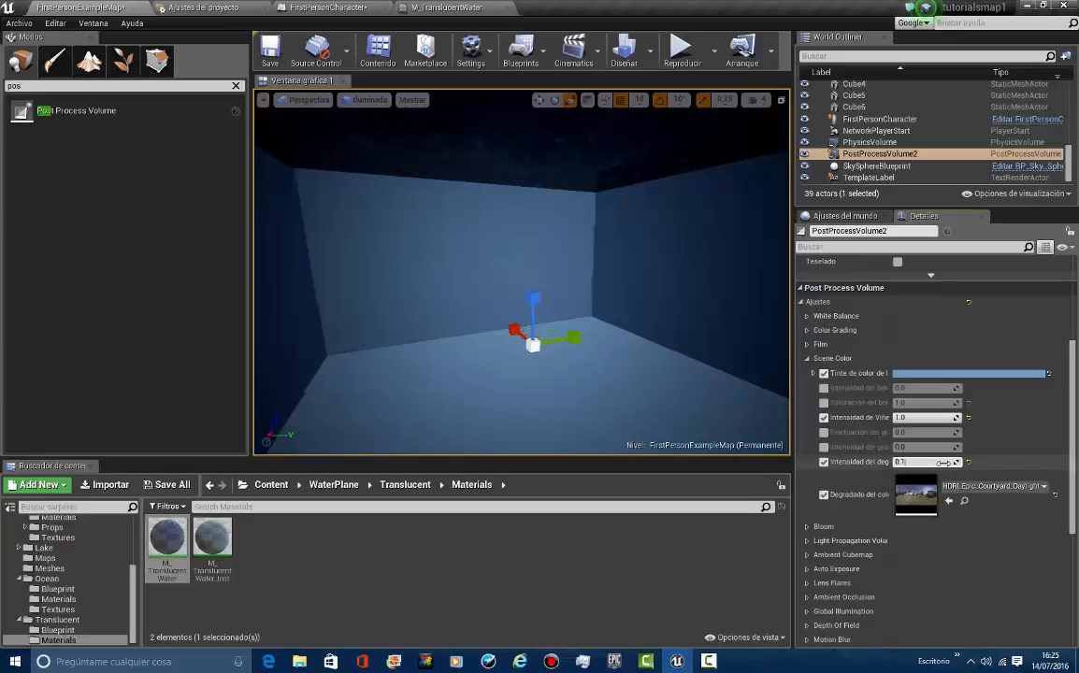
click(808, 528)
click(808, 527)
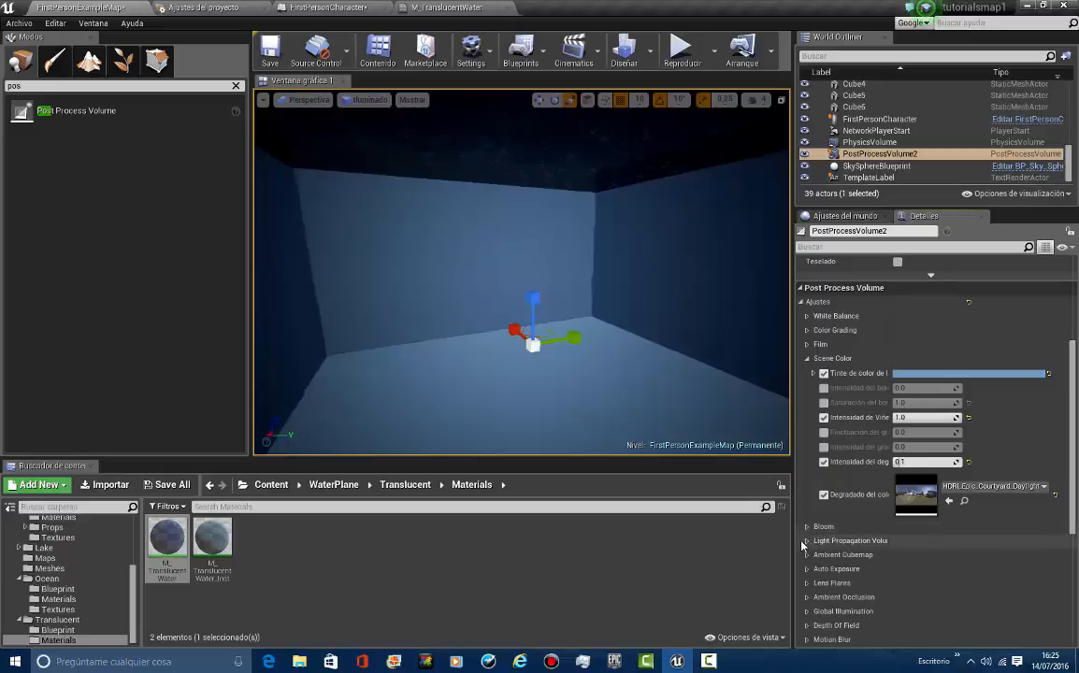
click(808, 541)
click(808, 543)
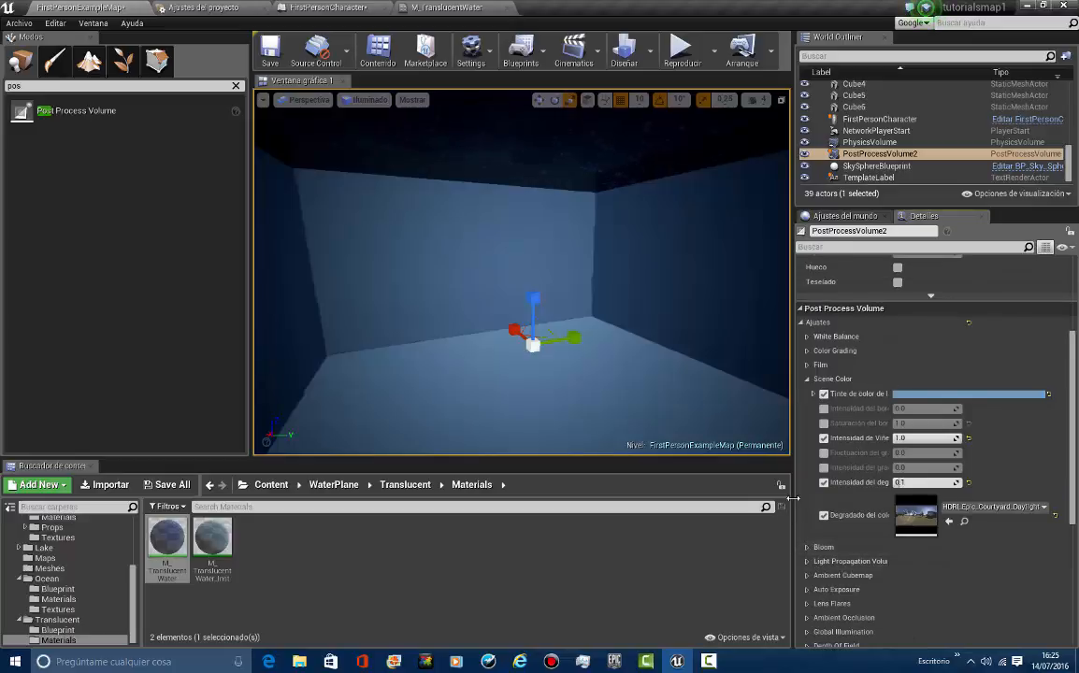
Enable the Motion Blur overrides with amount 1.0, max 100.0 and per-object size 100.0, and check the effect inside the pool
scroll(921, 556, down, 4)
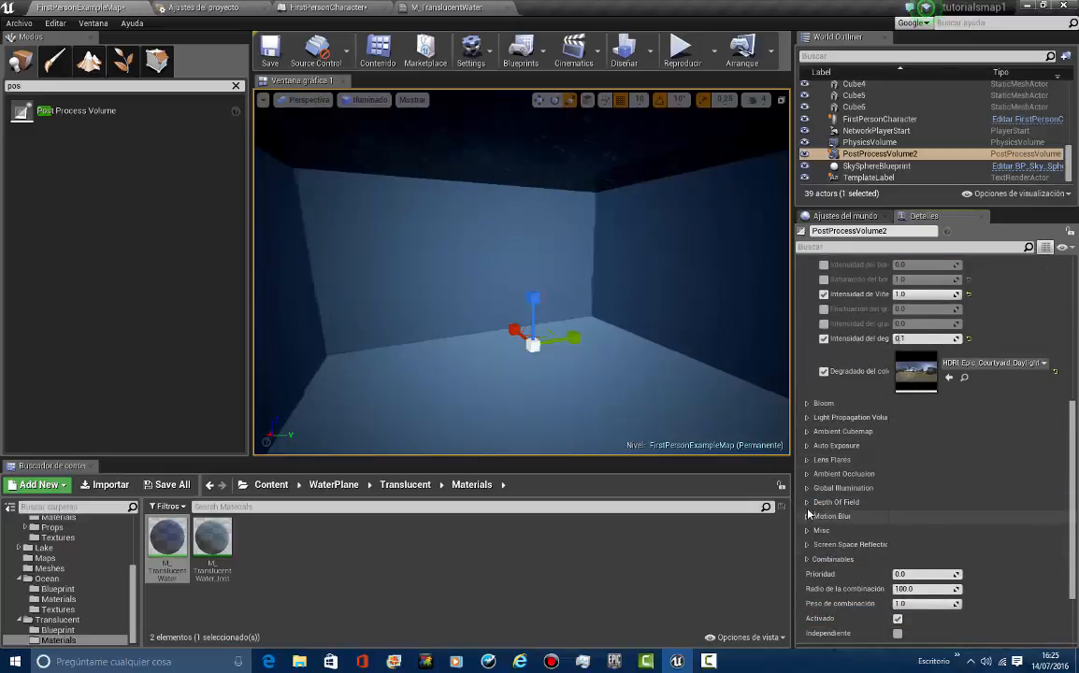
click(808, 517)
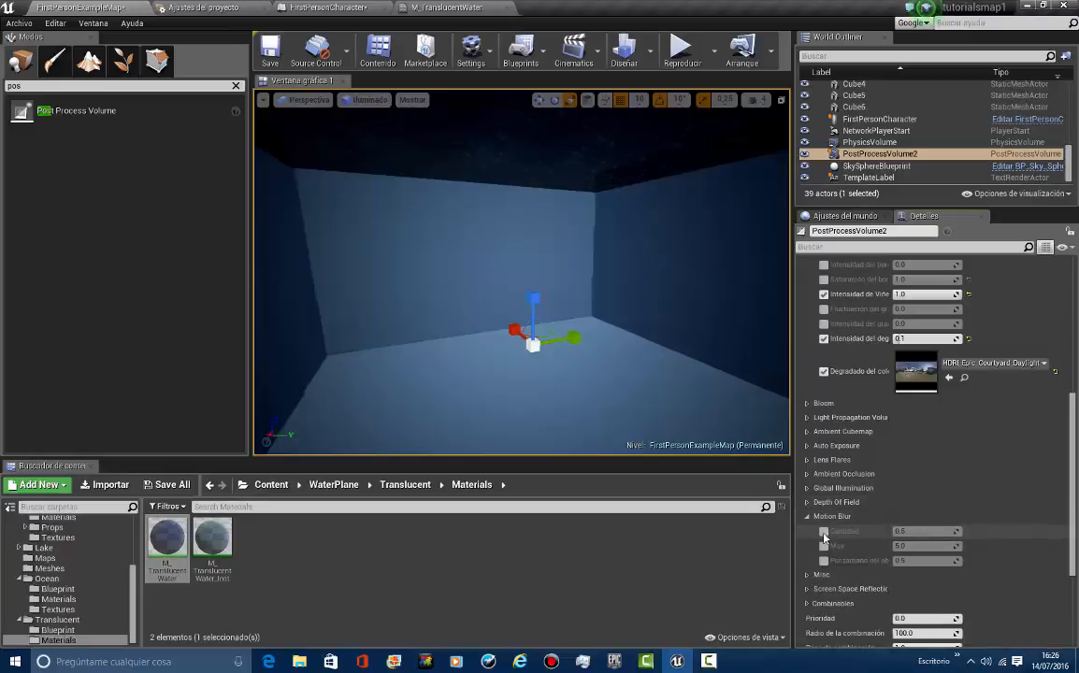
click(824, 531)
click(824, 546)
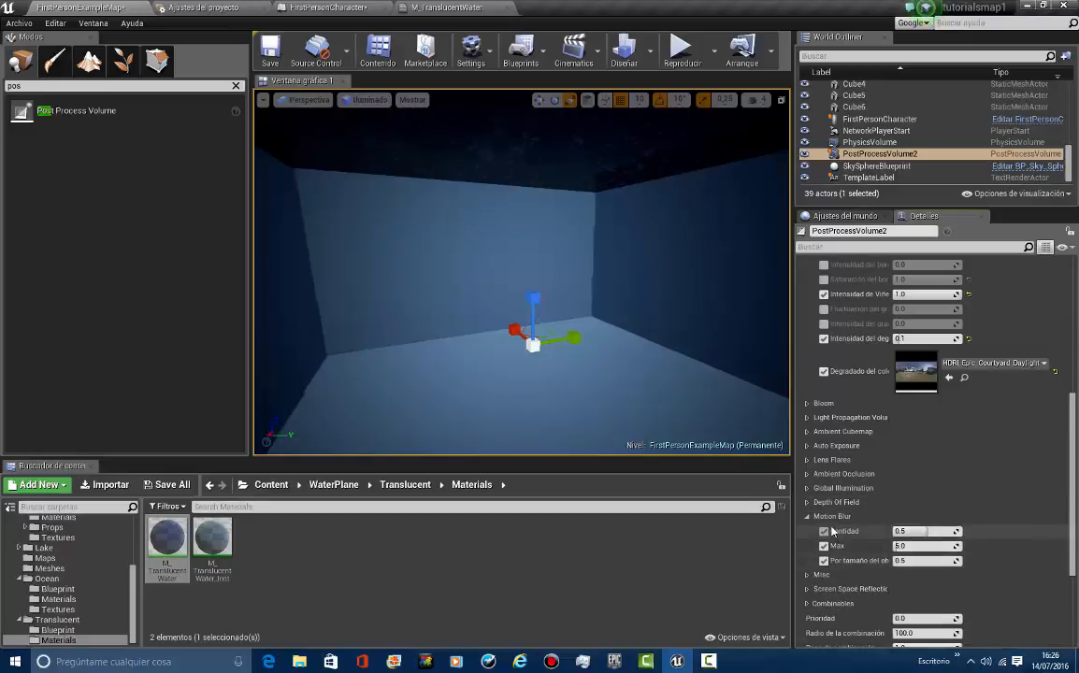
click(824, 531)
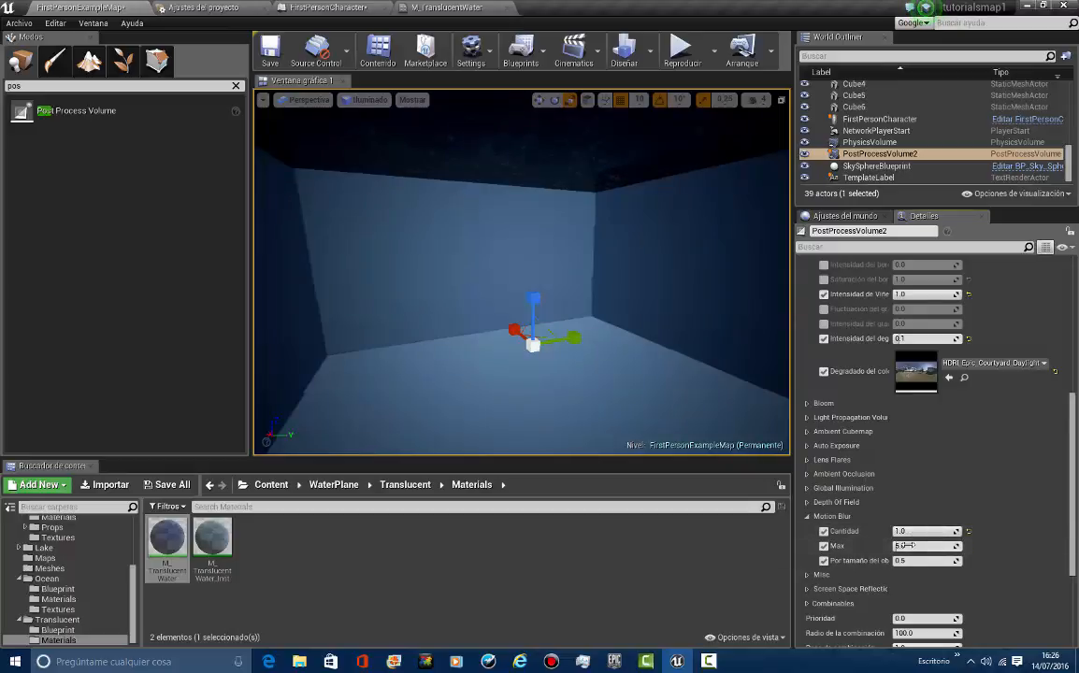
drag(906, 546, 1025, 553)
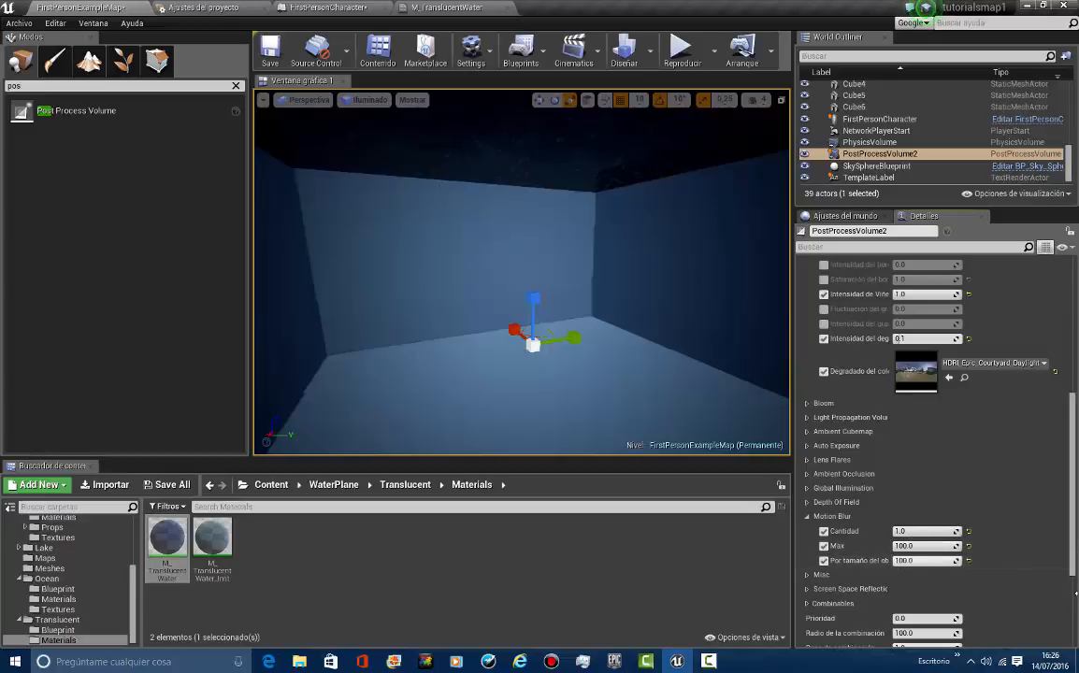
right_drag(379, 303, 610, 397)
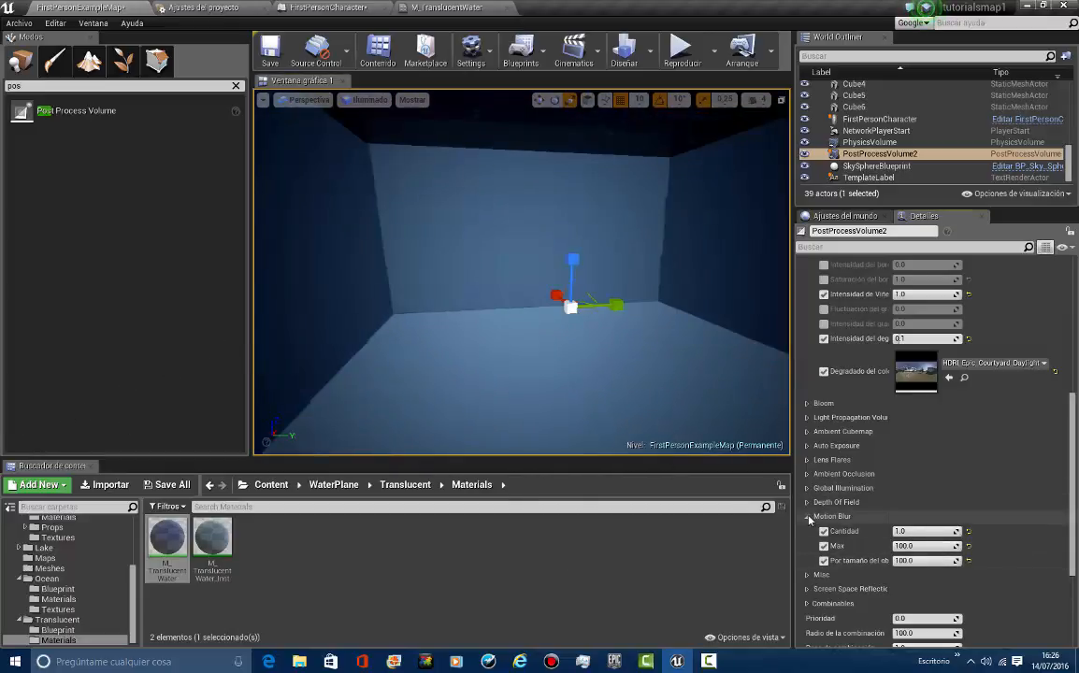
click(808, 517)
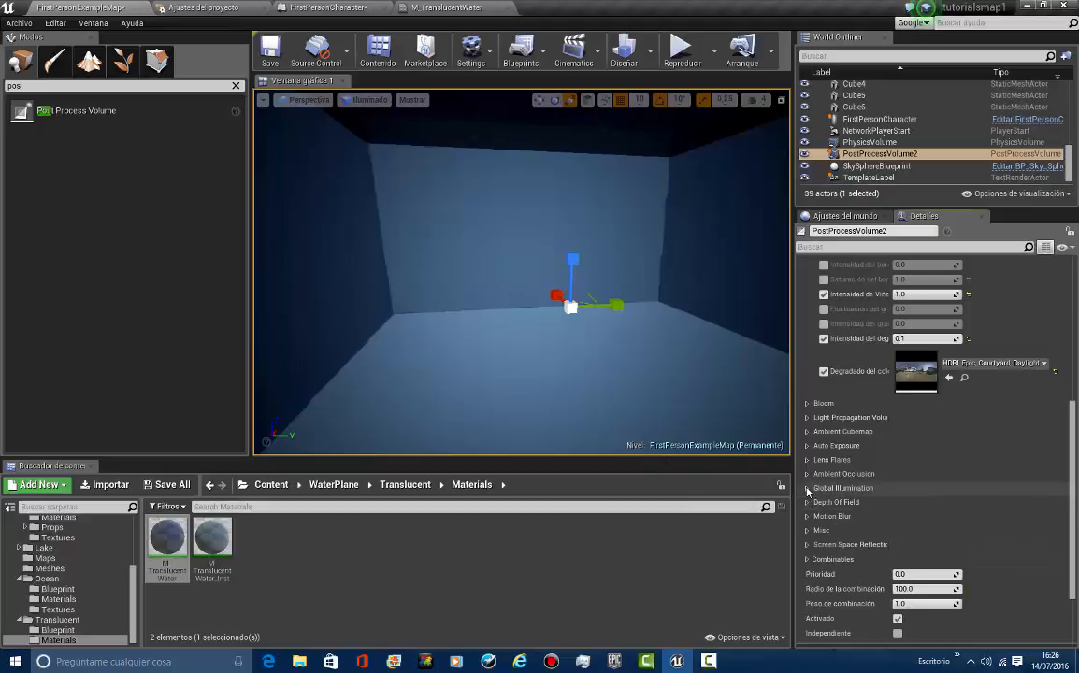
click(808, 504)
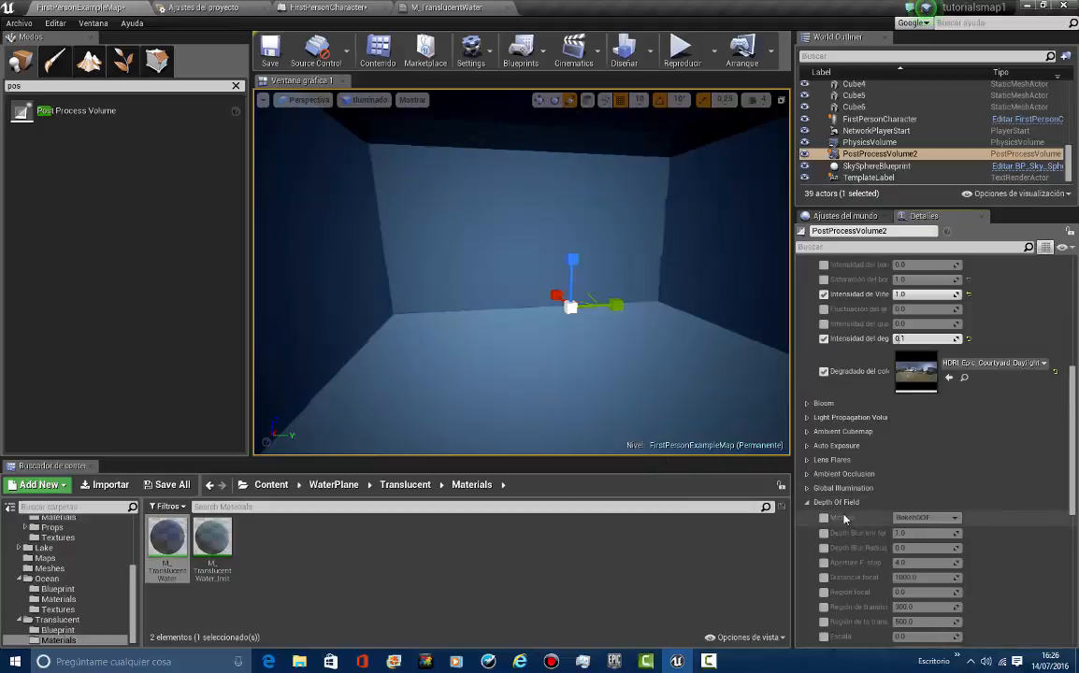
click(824, 518)
click(824, 518)
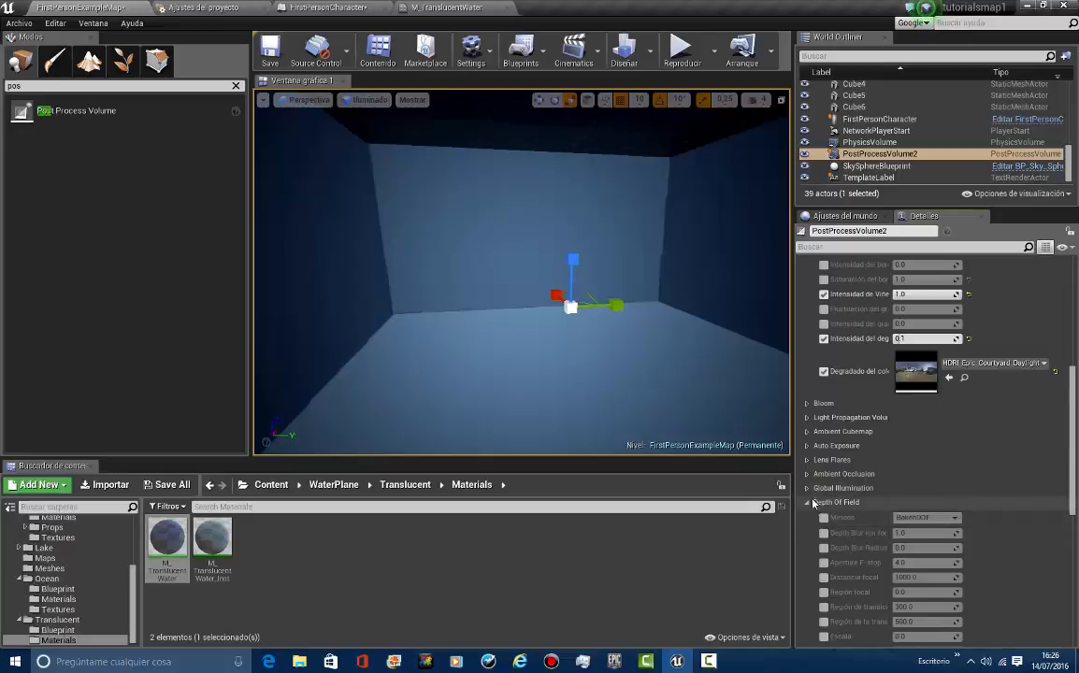
click(808, 503)
Play the level and dive into the pool to test the underwater post-process effect and swimming upward
click(681, 49)
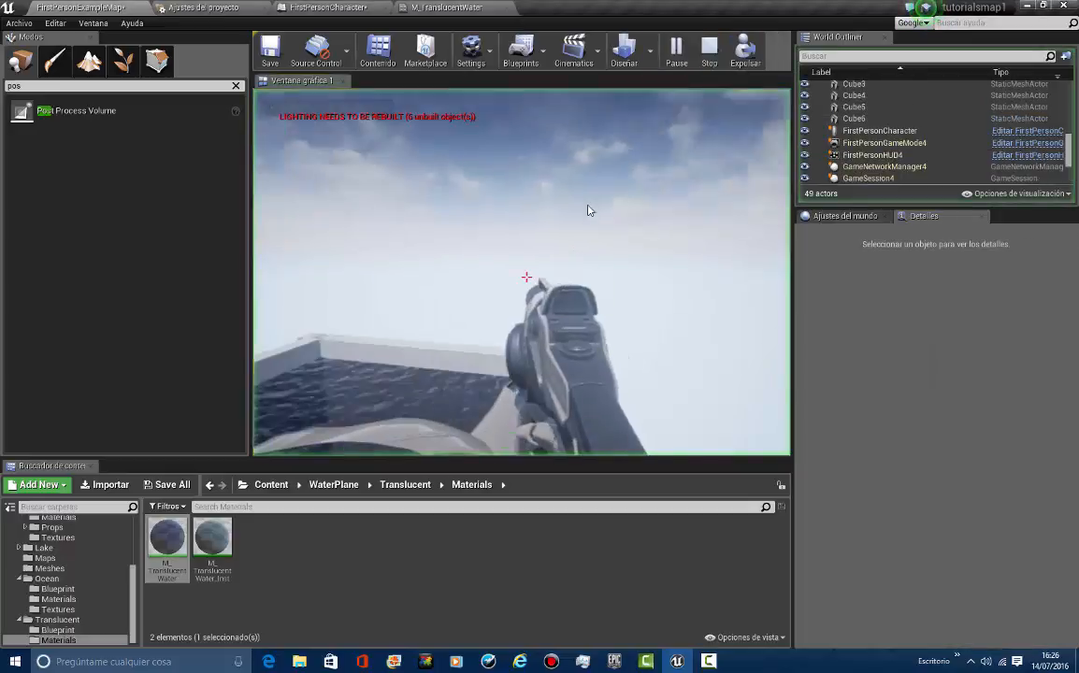
key(w)
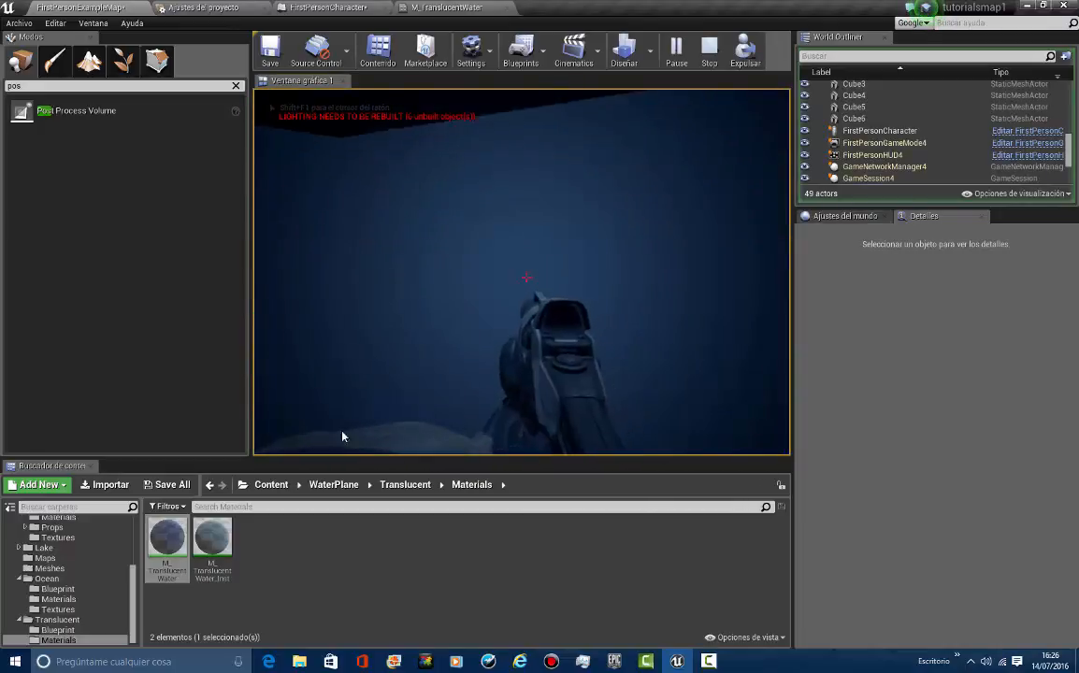
key(space)
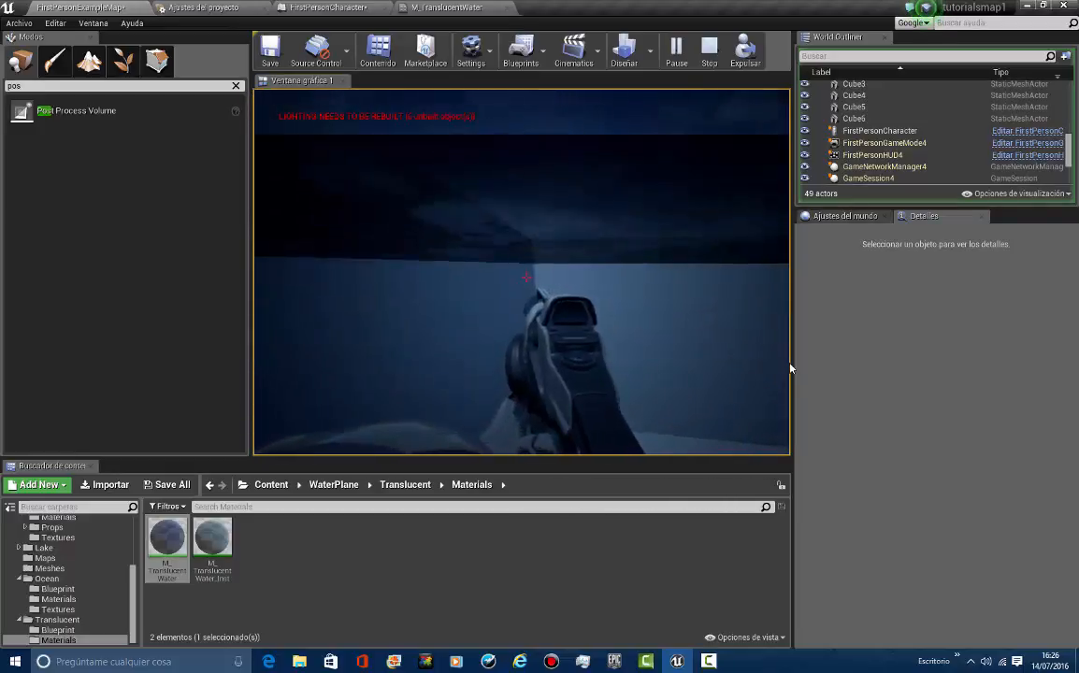
Stop the play test and examine the water pool in the level viewport from several angles
key(space)
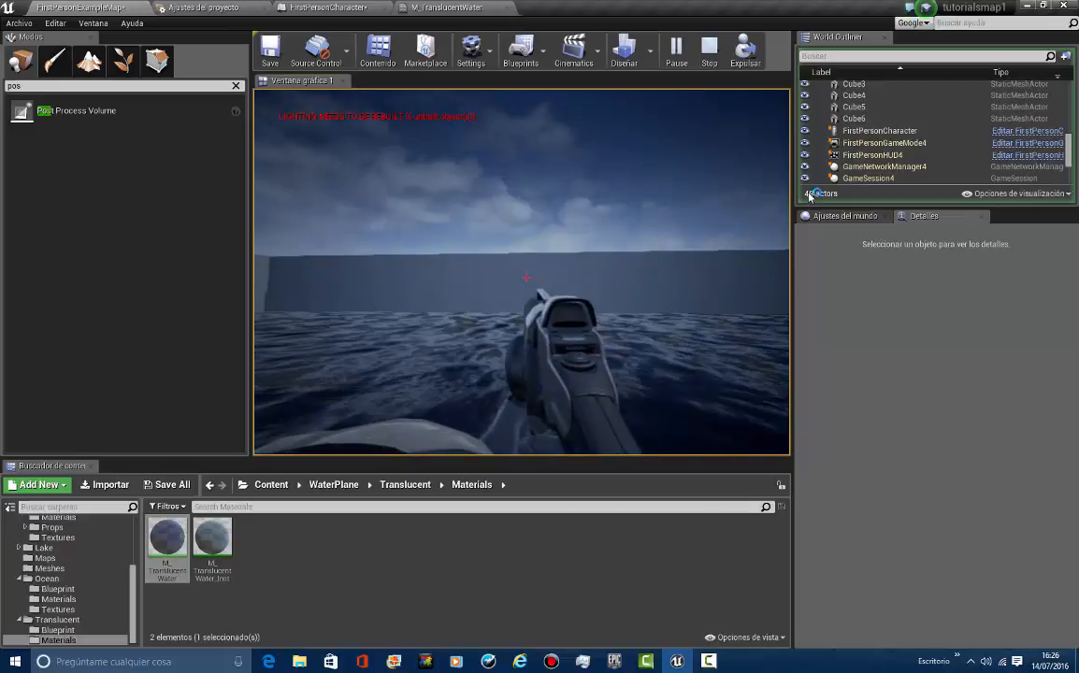
key(Escape)
right_drag(557, 272, 771, 284)
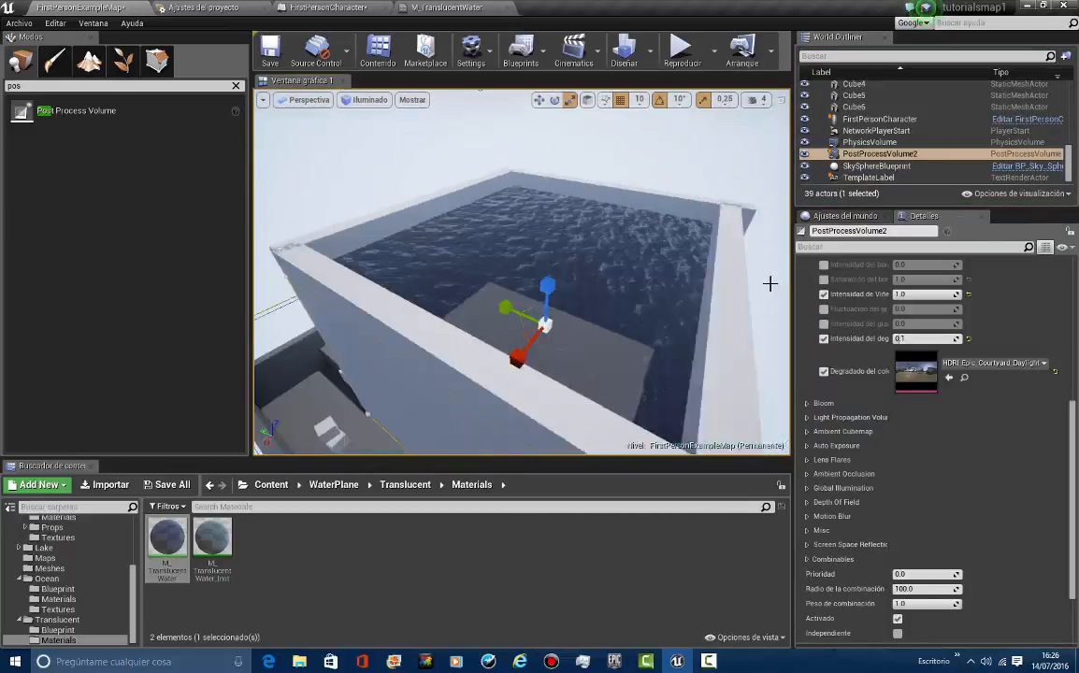
click(604, 139)
click(540, 100)
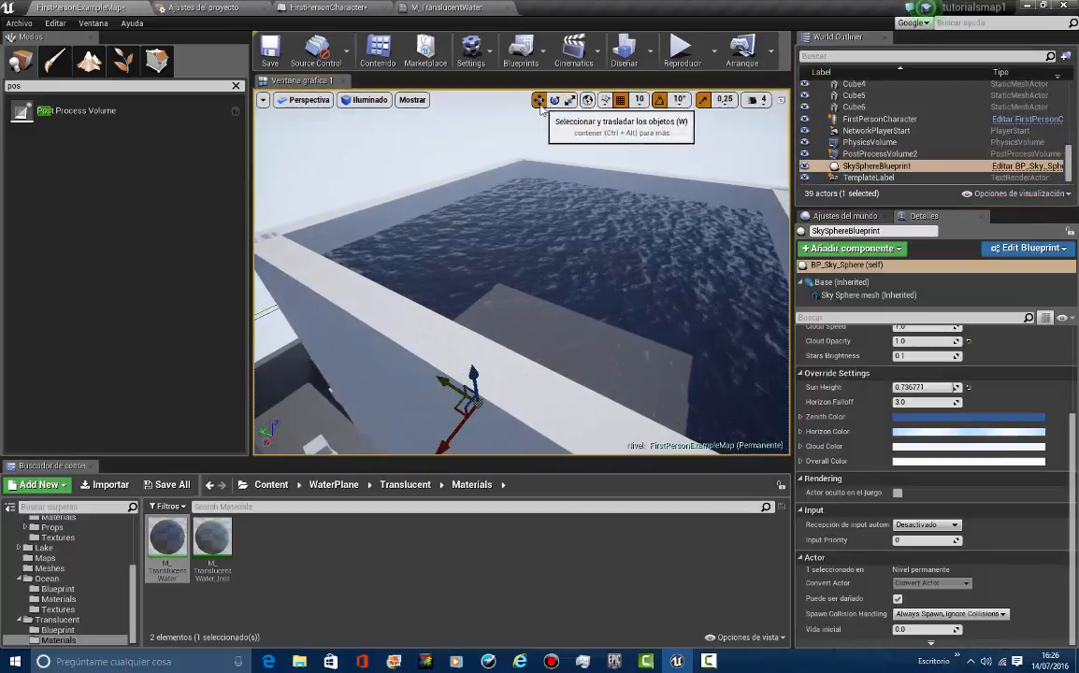
right_drag(509, 229, 440, 239)
key(Escape)
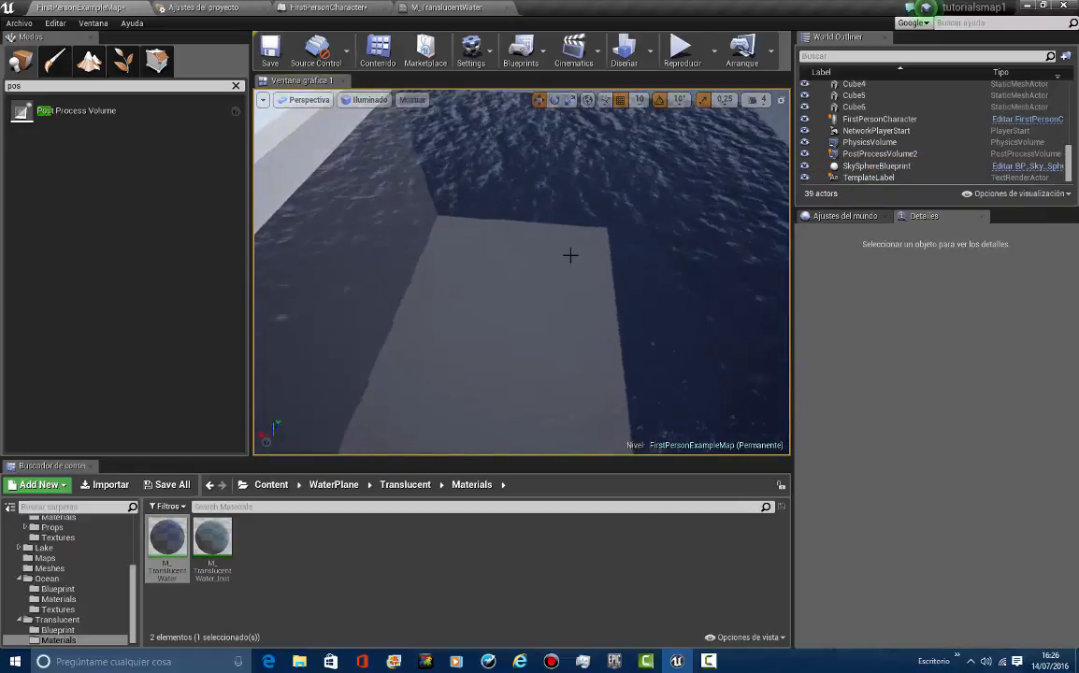
right_drag(571, 256, 385, 81)
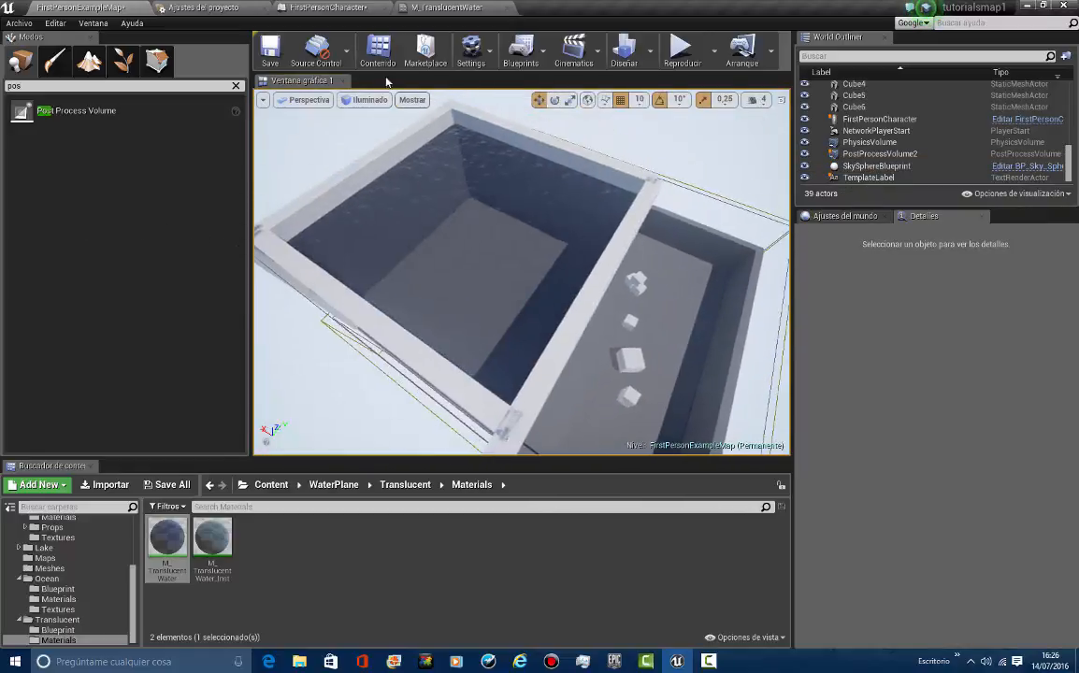
Create a Blueprint Widget named hud in the root Content folder
click(46, 579)
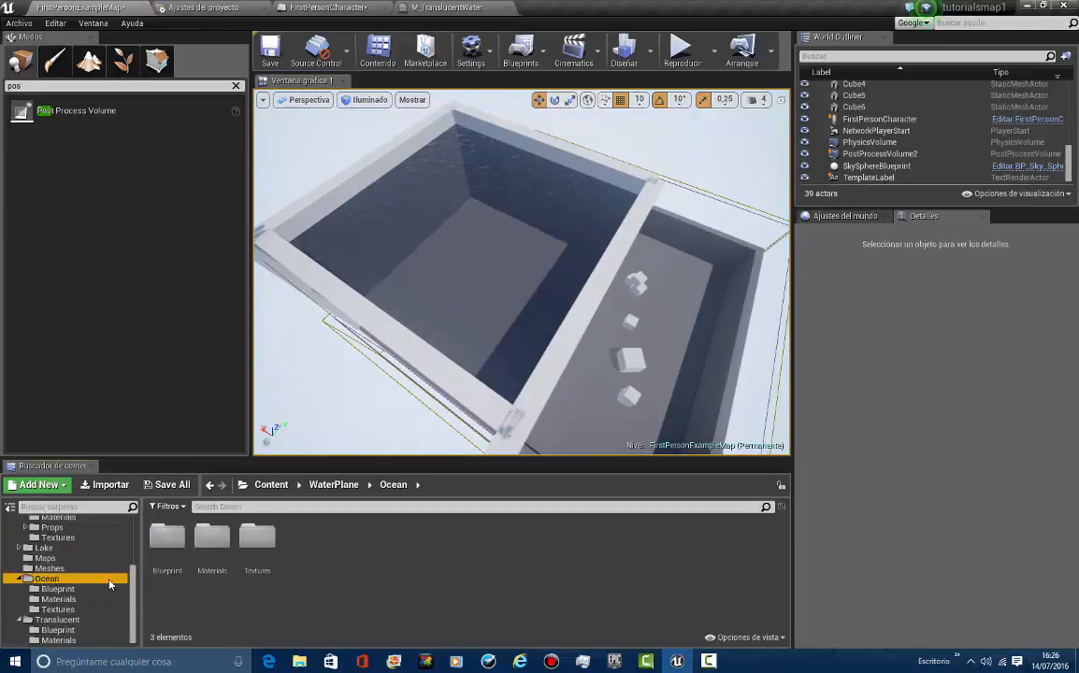
scroll(109, 584, up, 5)
click(132, 523)
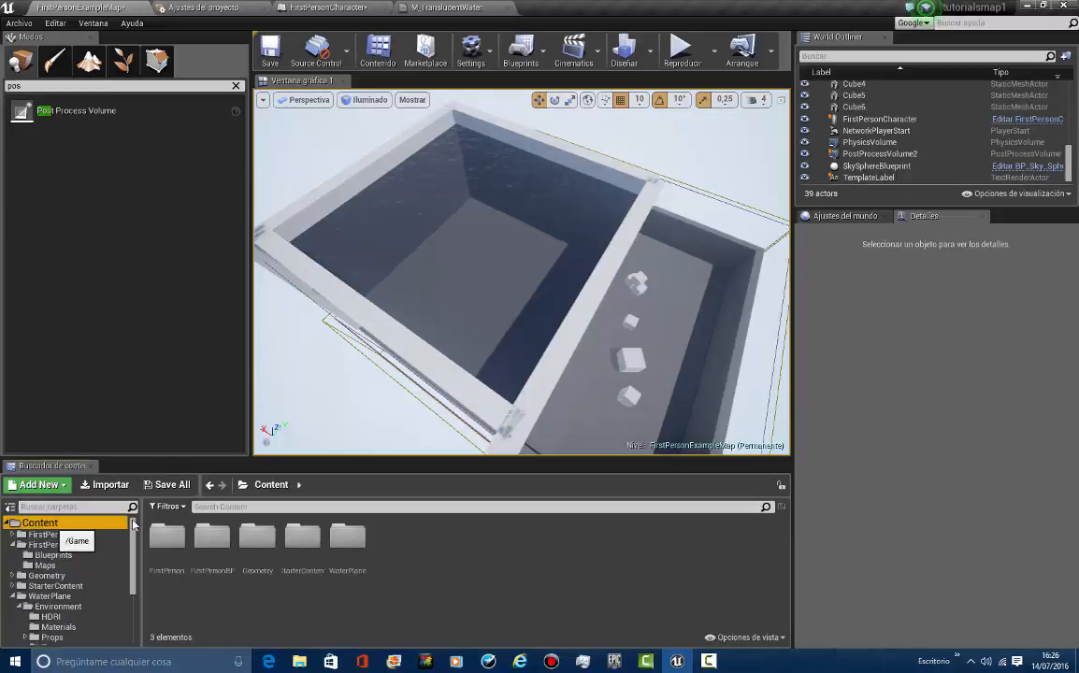
right_click(573, 595)
mouse_move(618, 621)
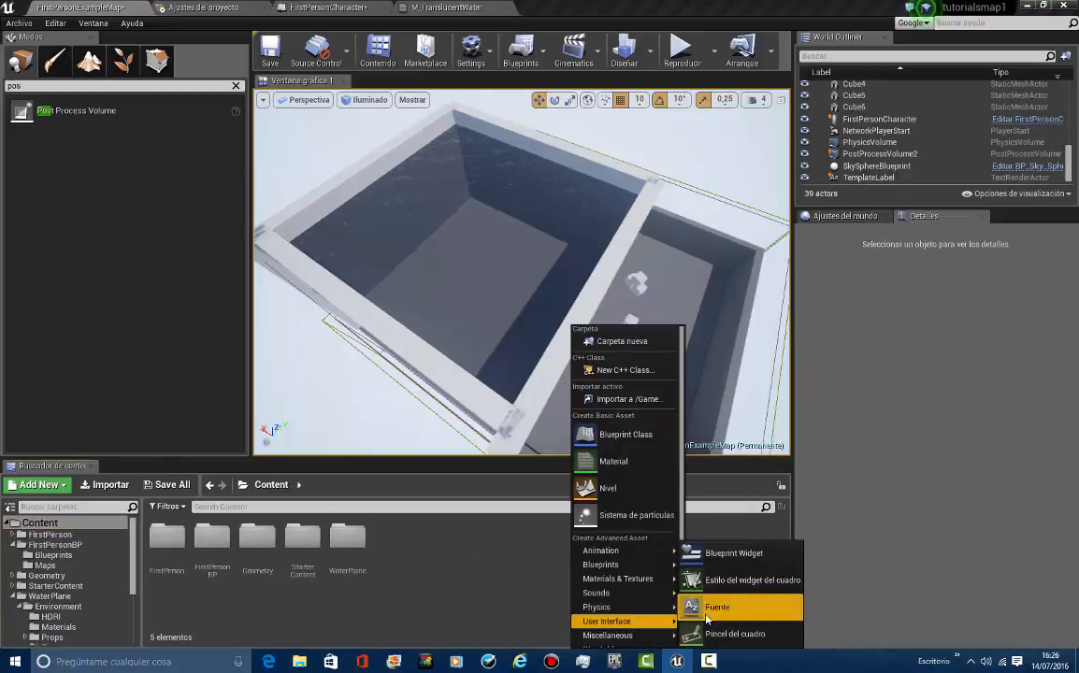
click(737, 554)
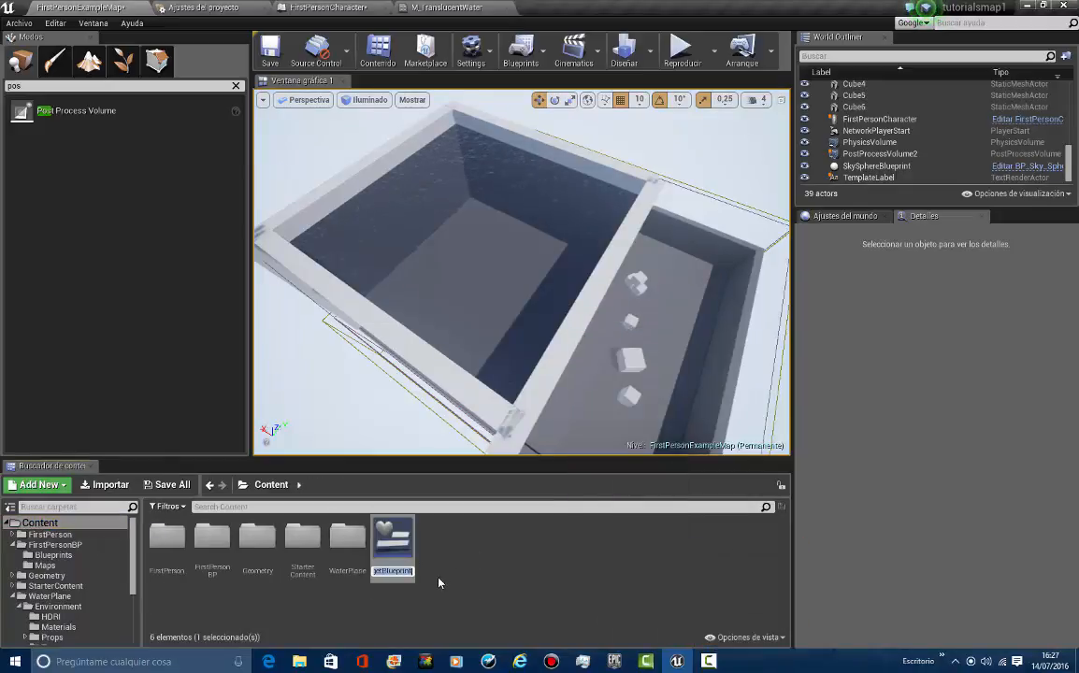
text(hud)
key(Return)
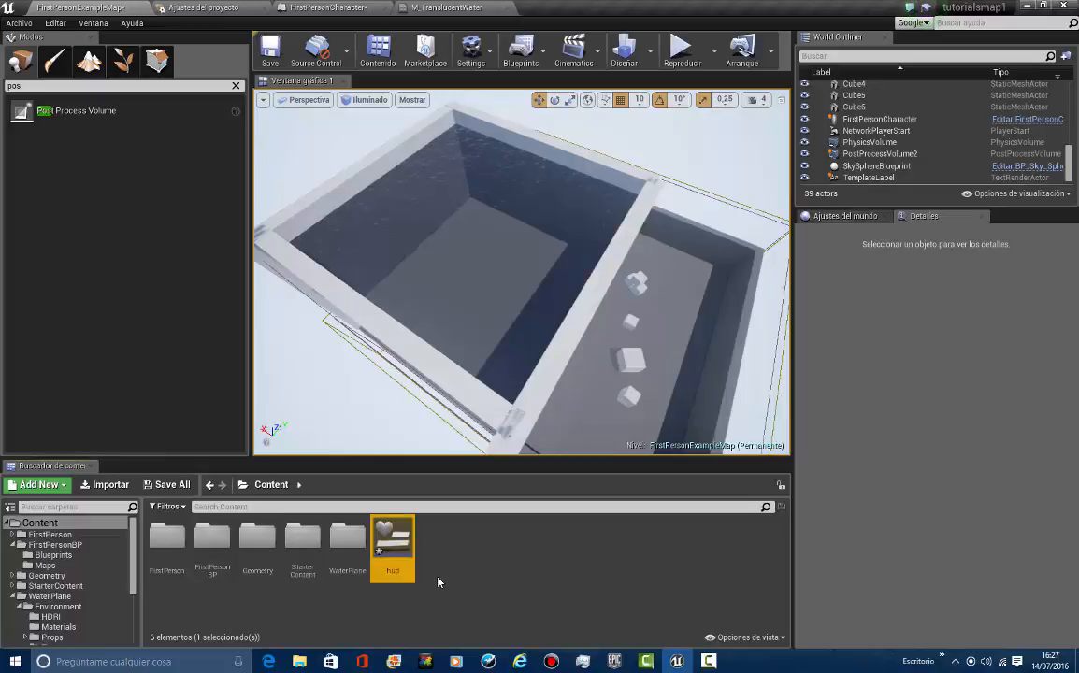
Open the hud widget for editing and set the designer's screen size to the 22" monitor preset
double_click(408, 536)
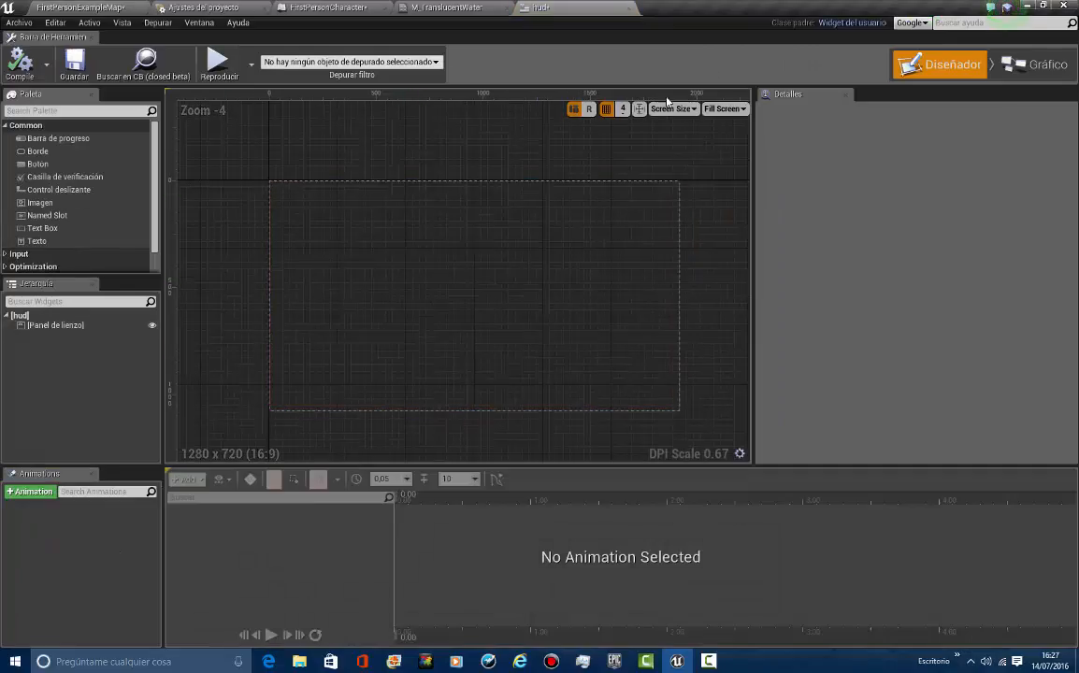
click(673, 108)
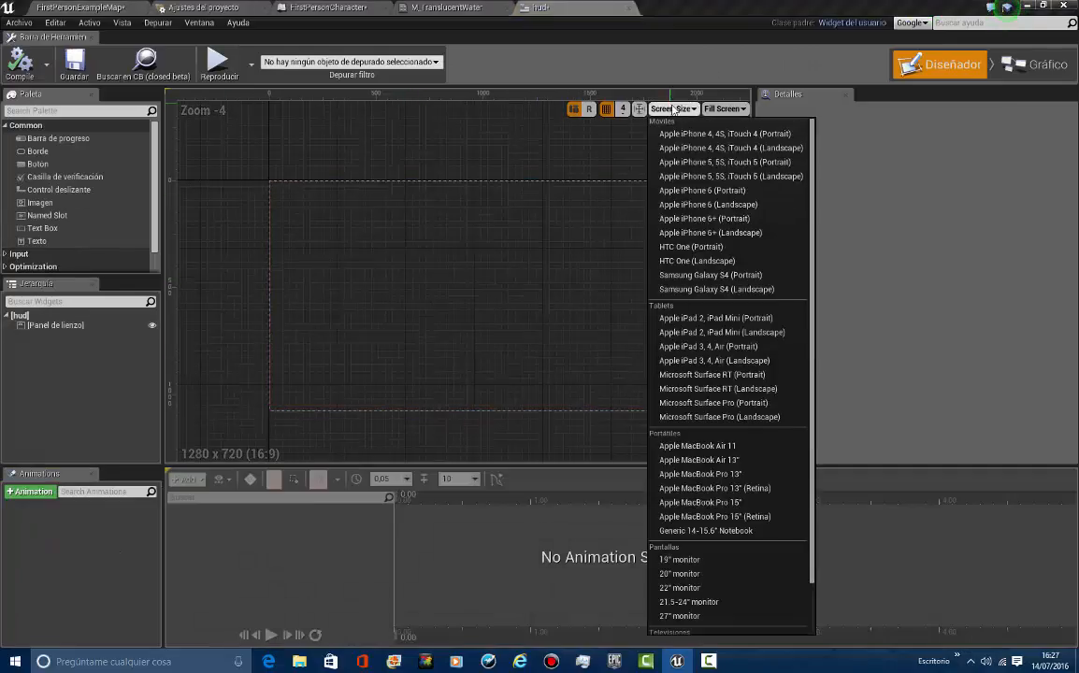
click(739, 587)
scroll(465, 301, down, 3)
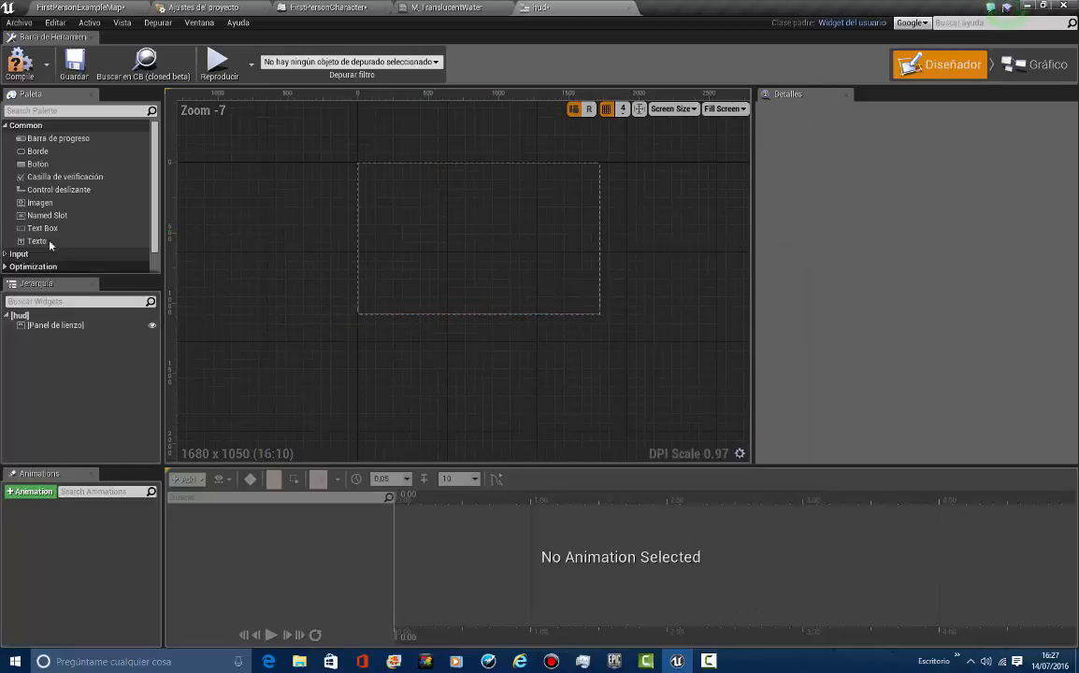
Add a text block near the canvas's upper-left corner, at about X 72, Y 60
drag(42, 242, 380, 166)
scroll(381, 166, up, 8)
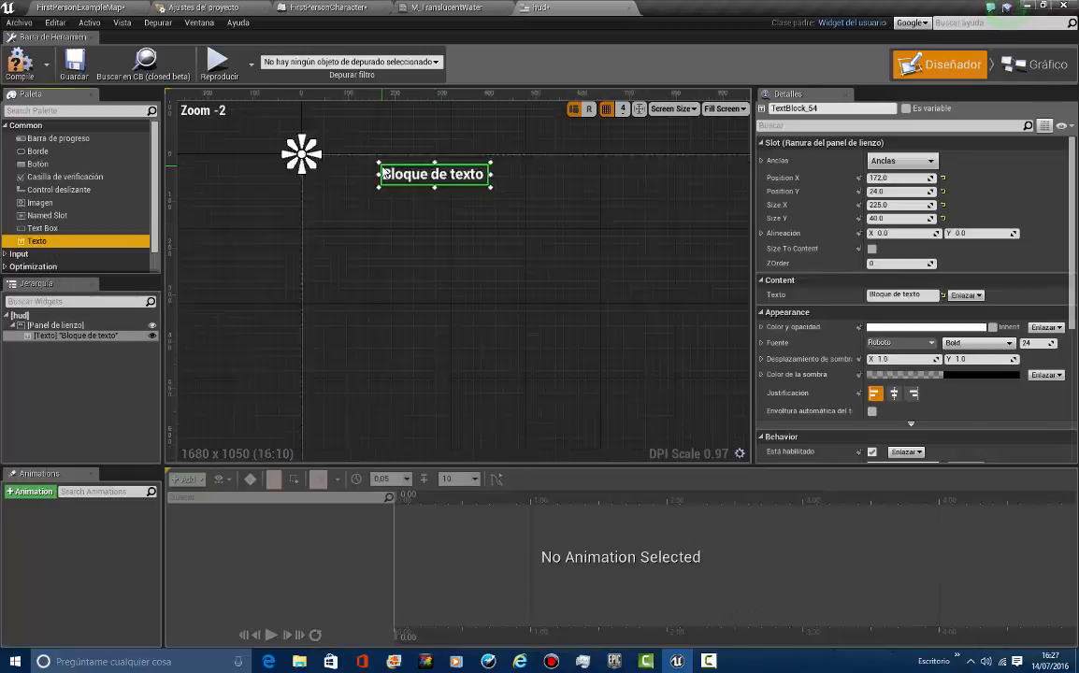
right_drag(381, 165, 429, 190)
drag(558, 216, 428, 259)
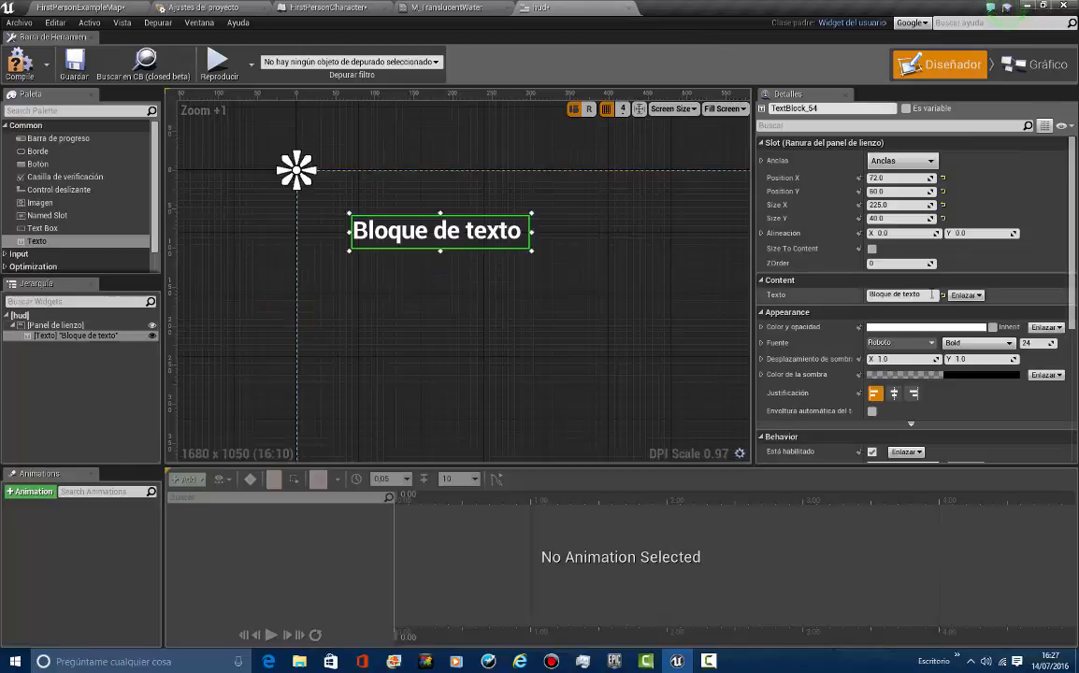
Set the text block's content to "O2:"
click(20, 317)
right_click(57, 321)
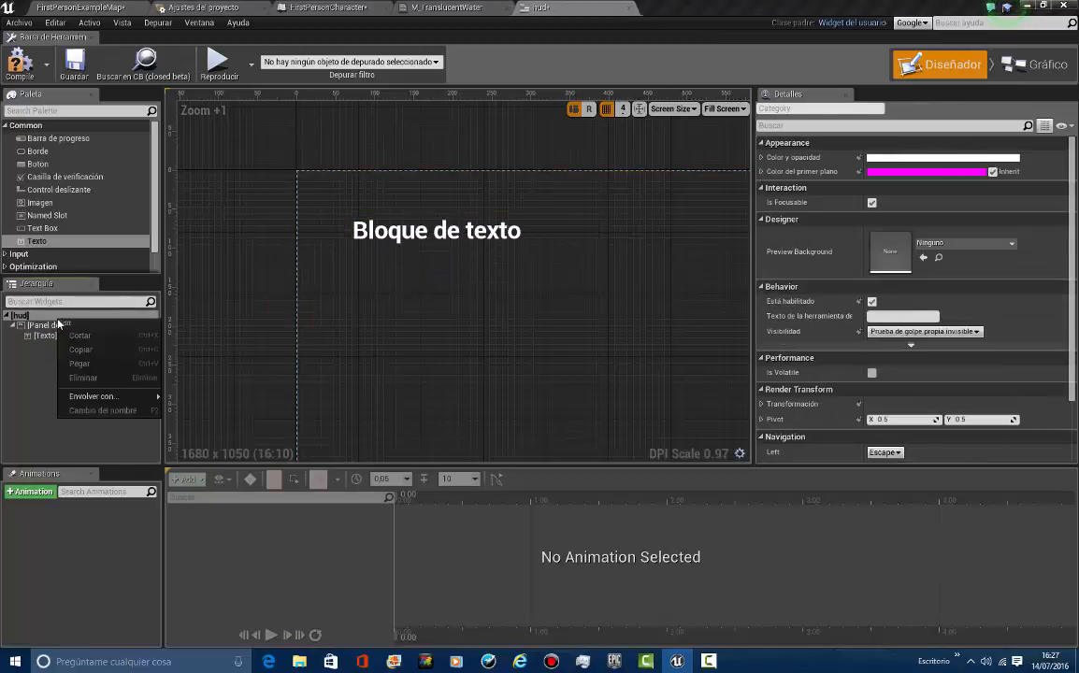
click(440, 230)
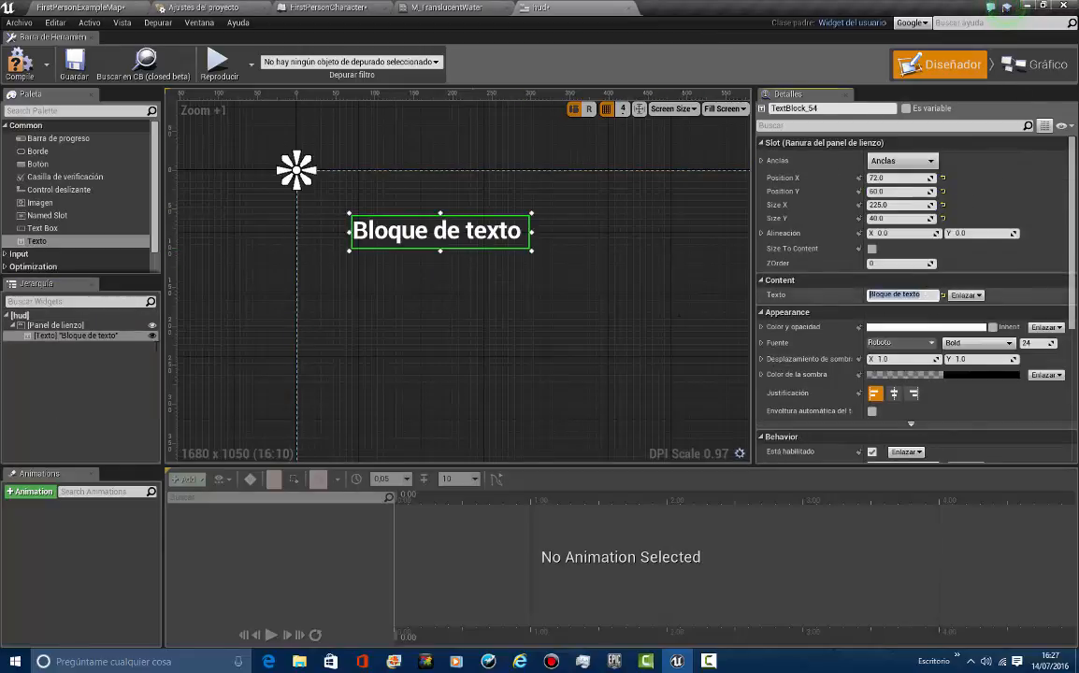
key(Return)
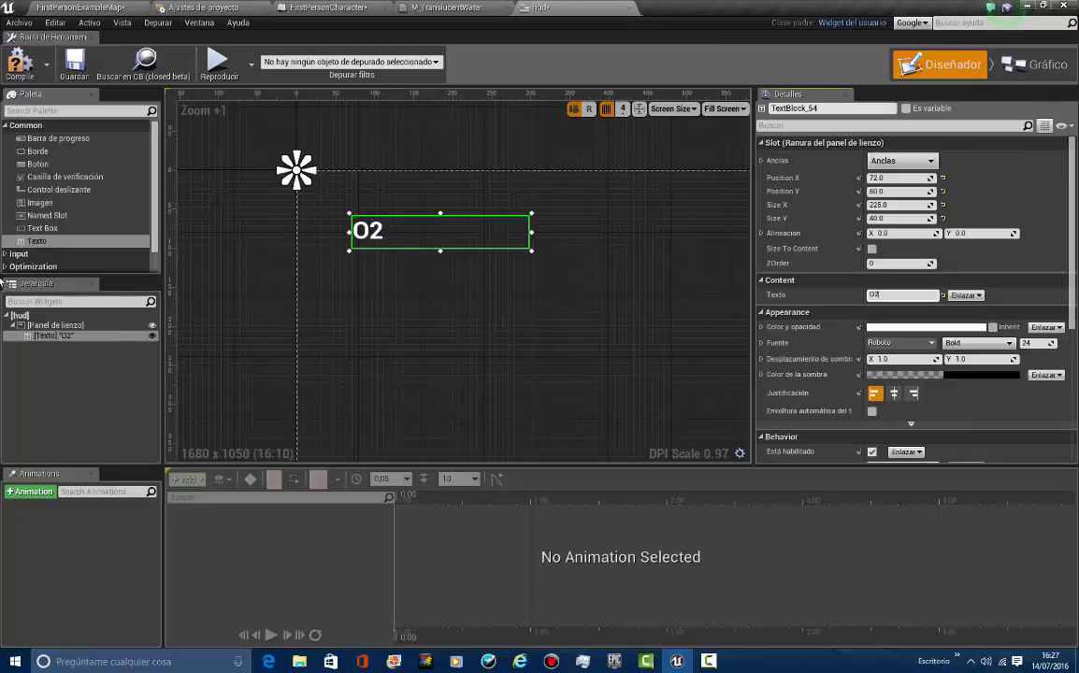
Narrow the "O2:" text block so its frame fits closely around the text
right_drag(342, 272, 220, 292)
click(343, 261)
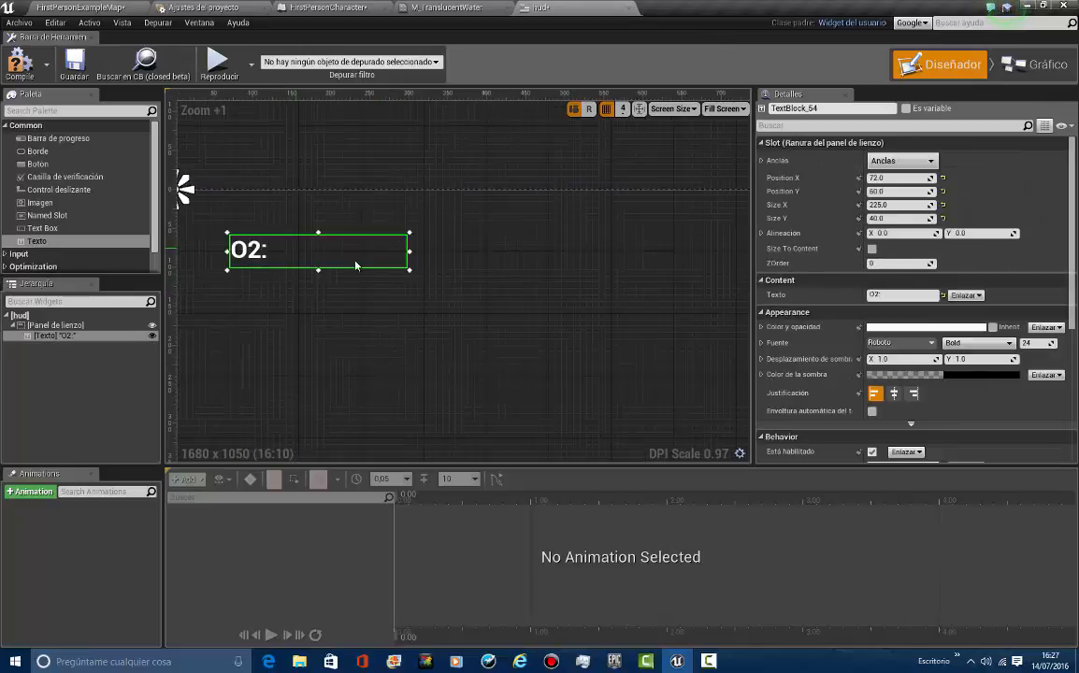
drag(411, 251, 295, 254)
right_drag(585, 260, 638, 260)
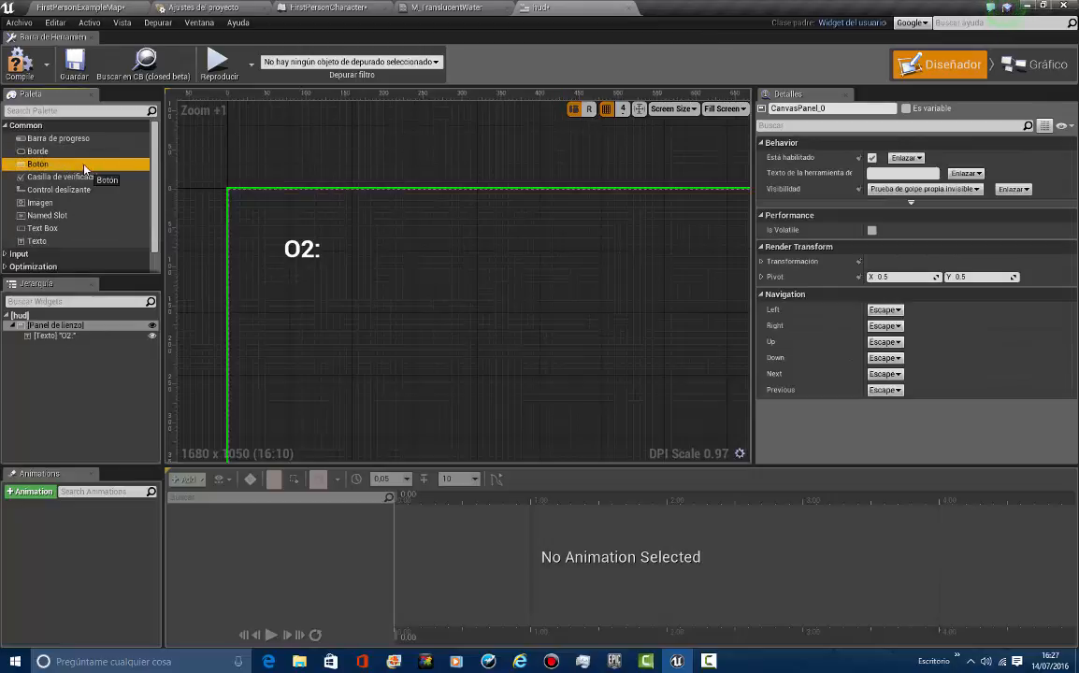
Add a progress bar beside the "O2:" label at X 140, Y 60 and stretch it to about 504 by 40
drag(73, 146, 332, 245)
scroll(332, 245, up, 8)
drag(391, 268, 658, 283)
scroll(405, 272, down, 17)
scroll(460, 295, up, 7)
right_drag(563, 335, 471, 332)
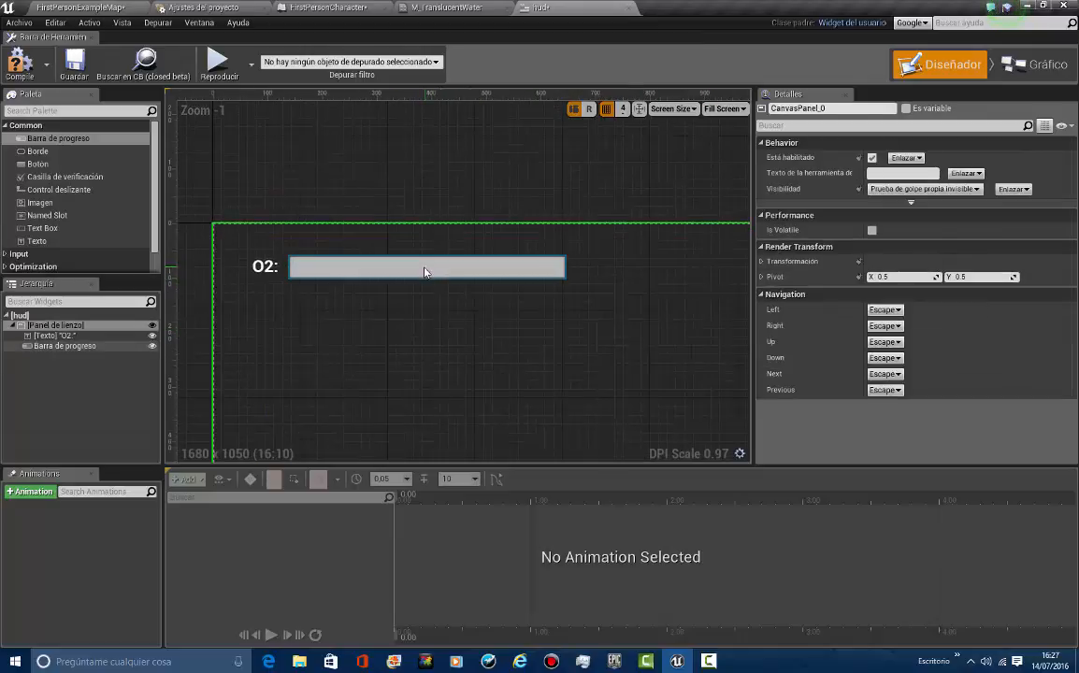
scroll(573, 313, down, 1)
right_drag(469, 256, 400, 234)
scroll(402, 235, down, 4)
scroll(420, 237, up, 4)
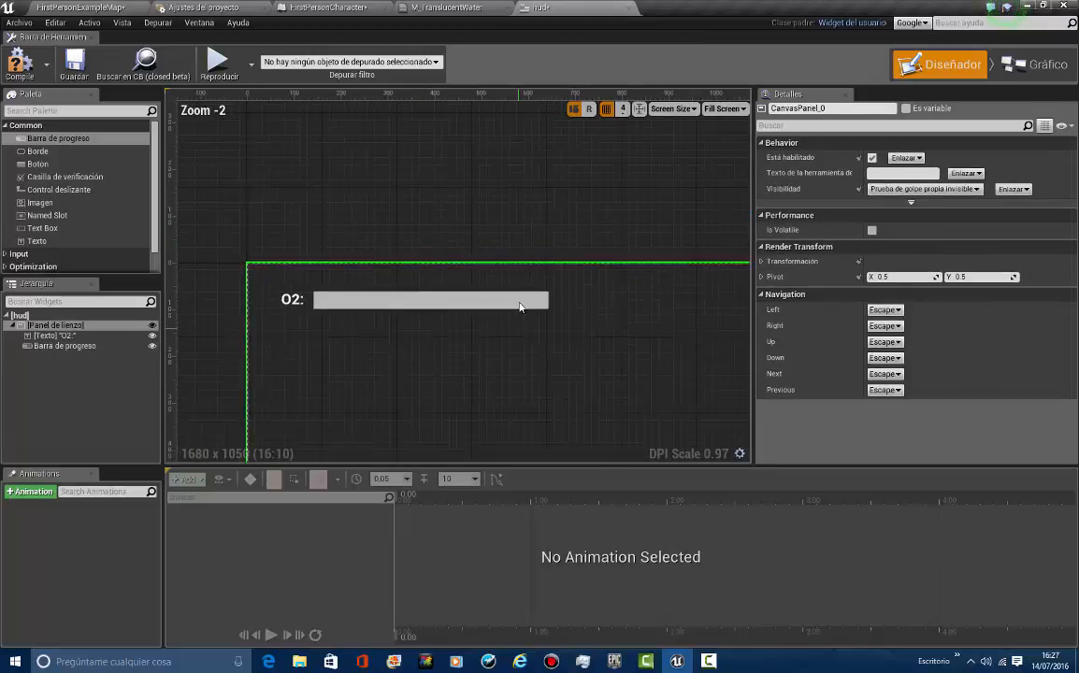
right_drag(520, 305, 452, 152)
scroll(323, 169, up, 3)
right_drag(327, 154, 605, 315)
scroll(393, 240, down, 3)
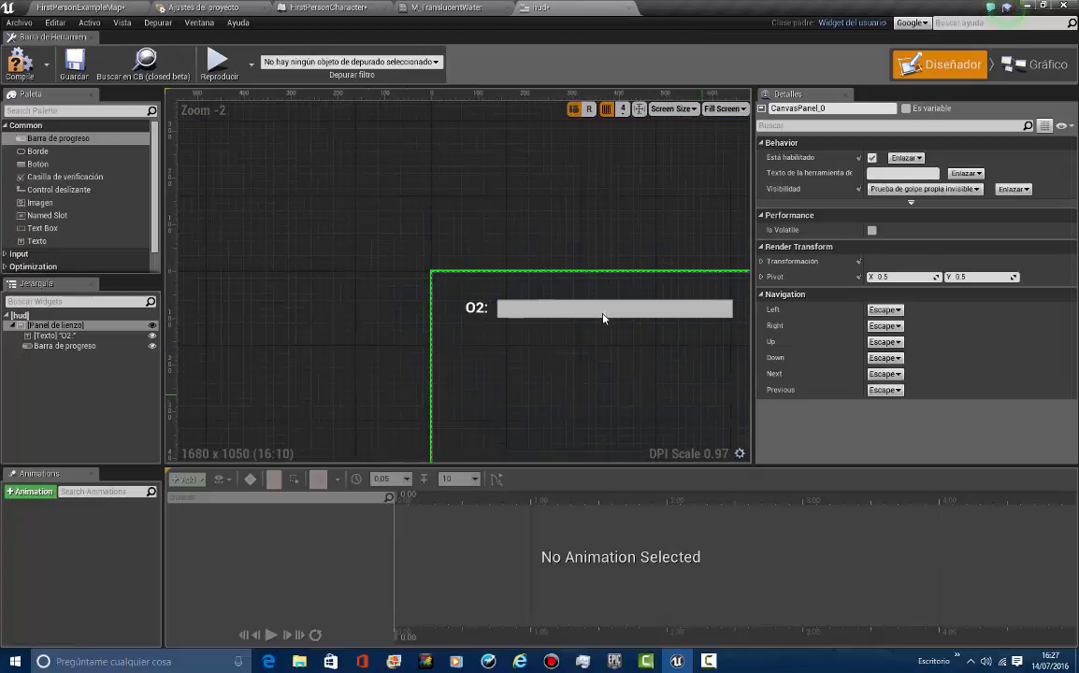
Set the progress bar's fill color to a near-white tone
click(532, 310)
click(873, 389)
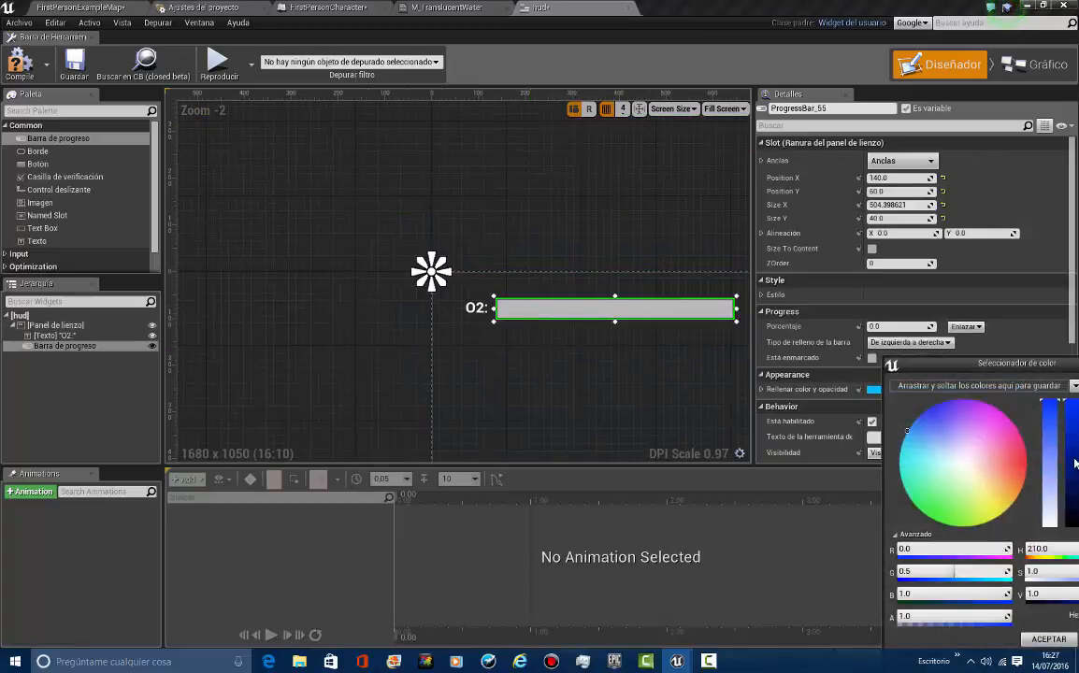
click(1050, 640)
scroll(623, 342, up, 2)
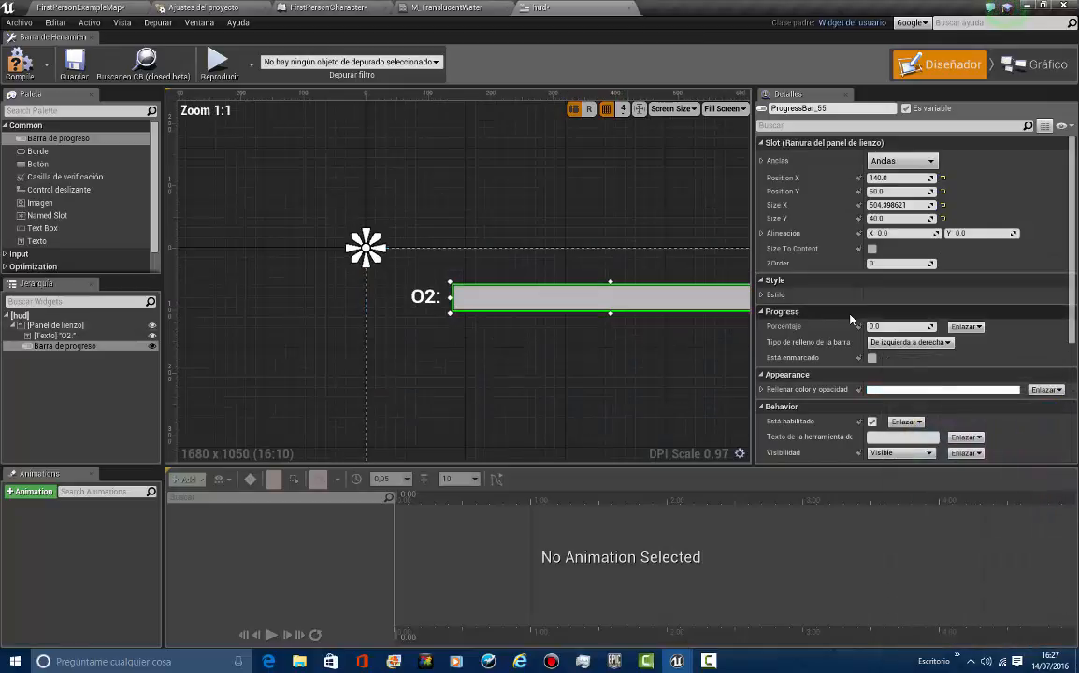
Preview the progress bar's fill by varying its percentage, return it to 0.0, and reselect the bar
drag(896, 327, 941, 327)
drag(806, 326, 2, 393)
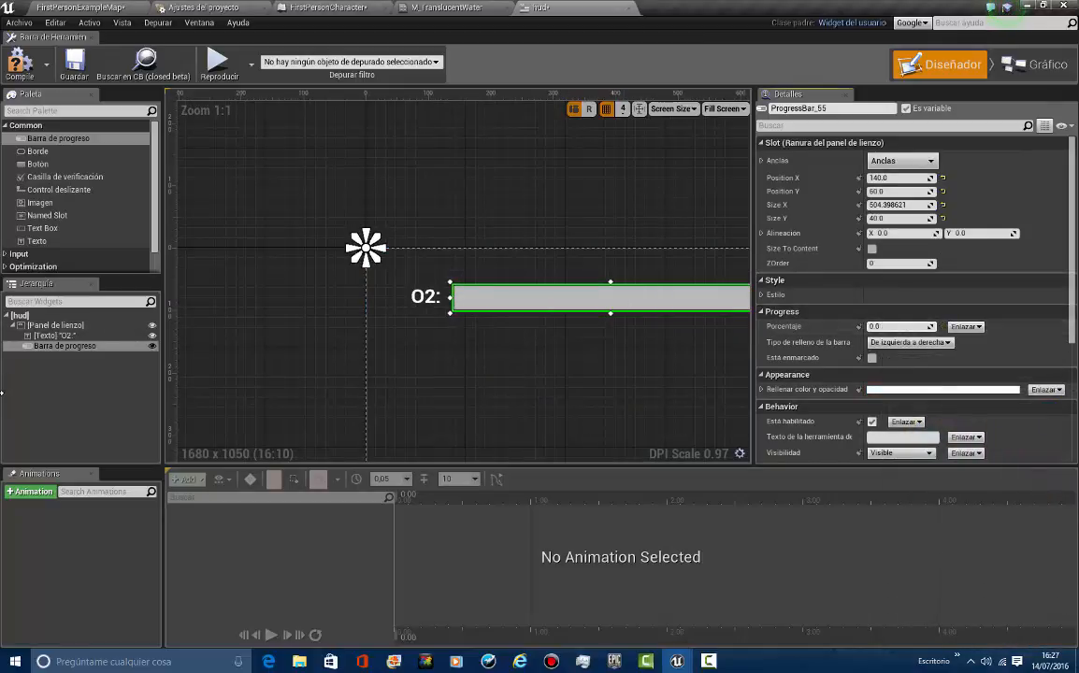
right_drag(419, 376, 256, 376)
click(557, 366)
right_drag(558, 371, 546, 357)
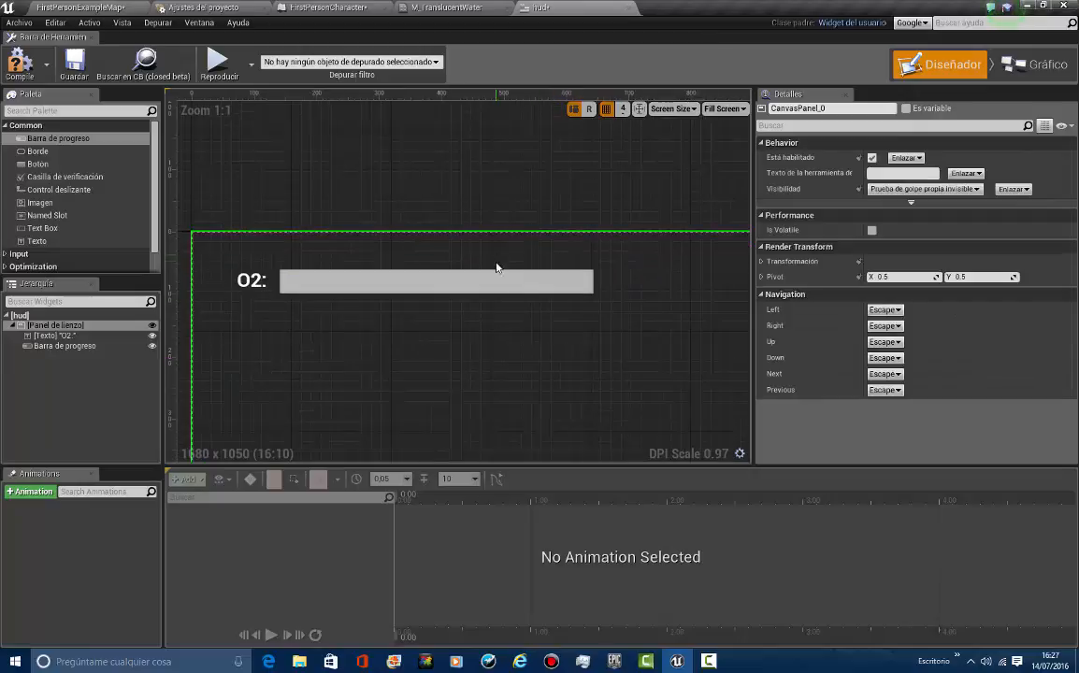
click(549, 281)
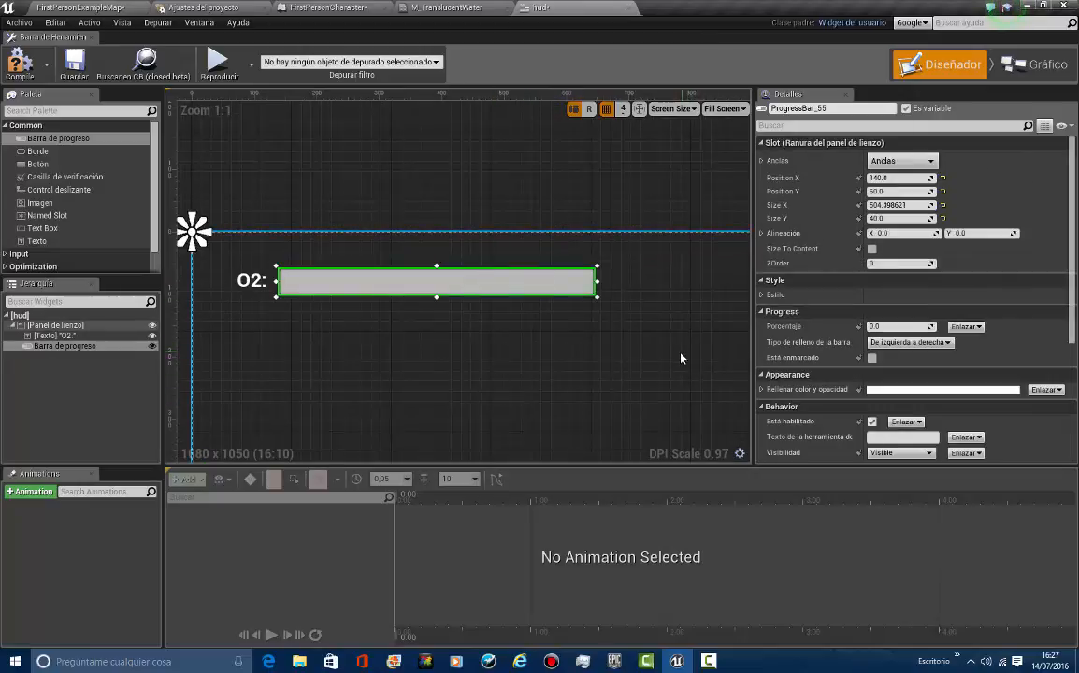
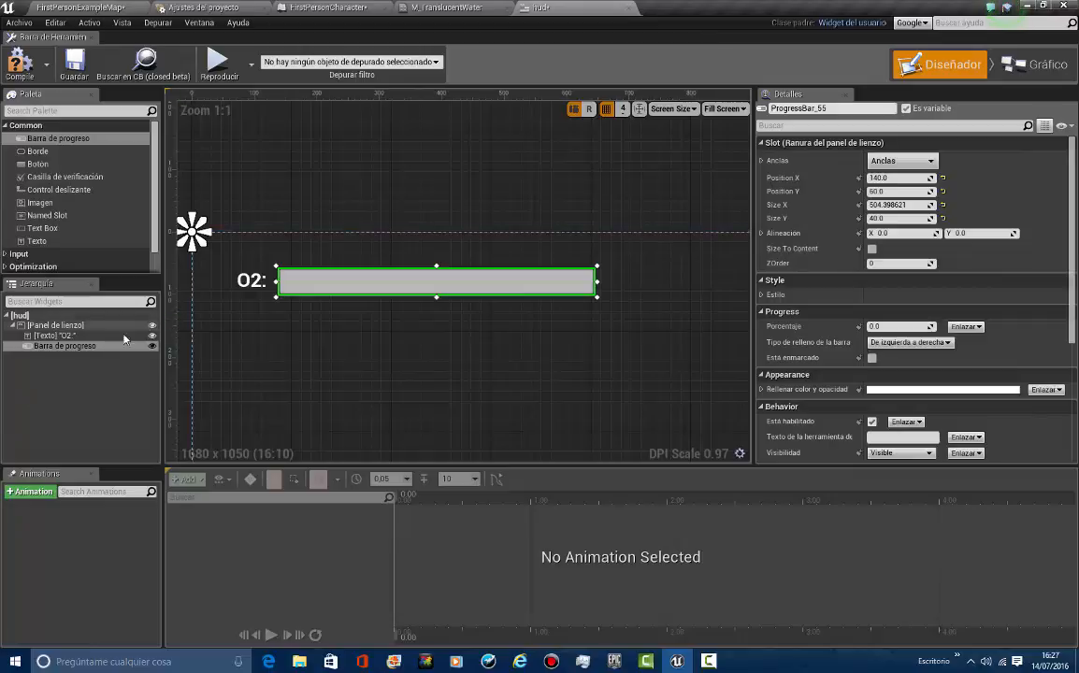
click(56, 335)
click(70, 345)
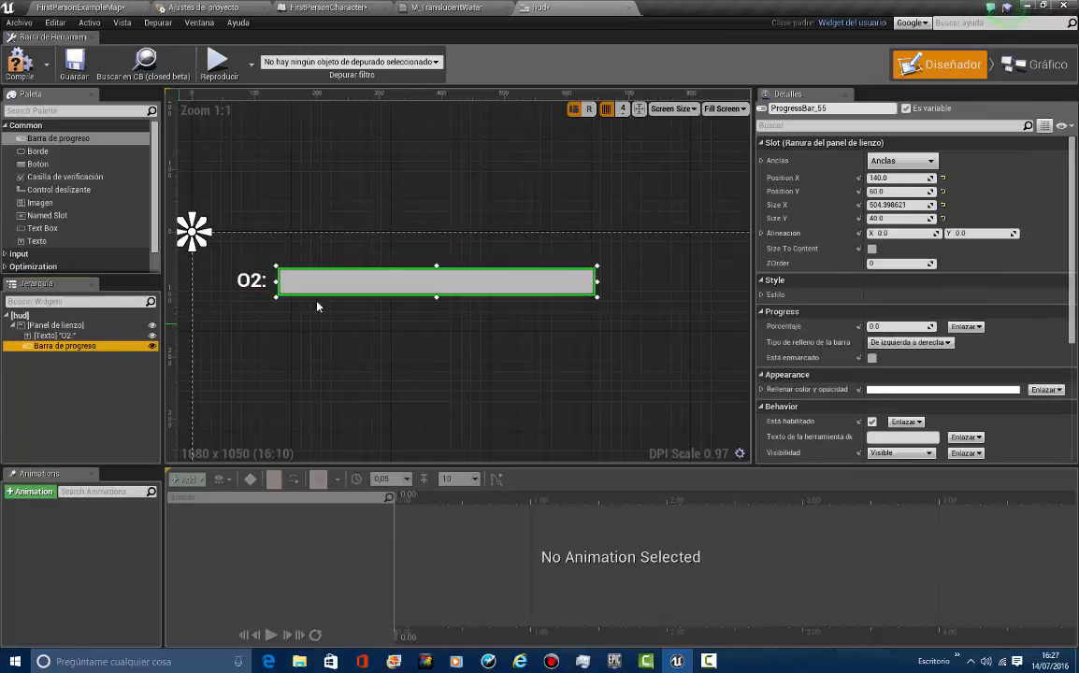
Add a Float variable named O2 to the FirstPersonCharacter blueprint and compile it
click(318, 6)
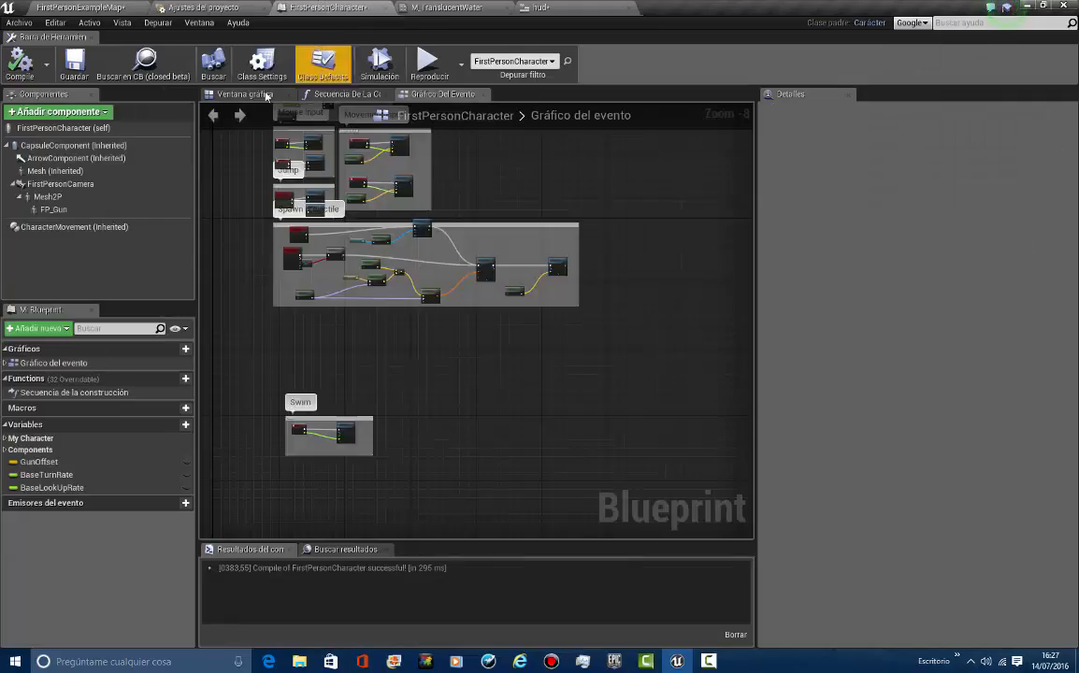
click(185, 423)
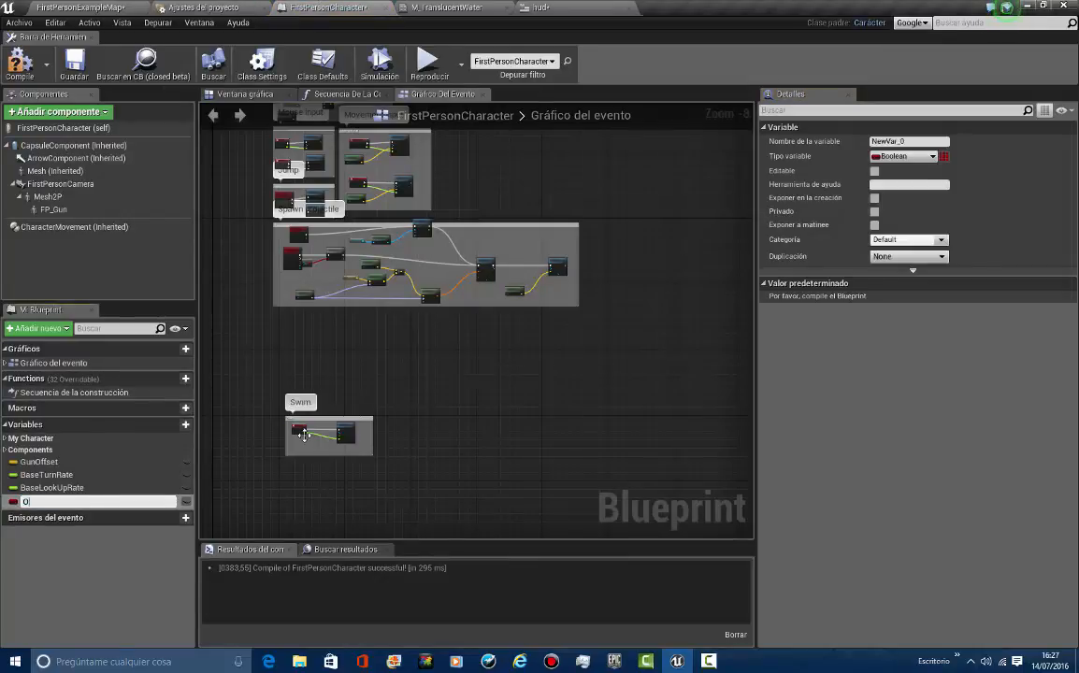
key(Return)
click(904, 156)
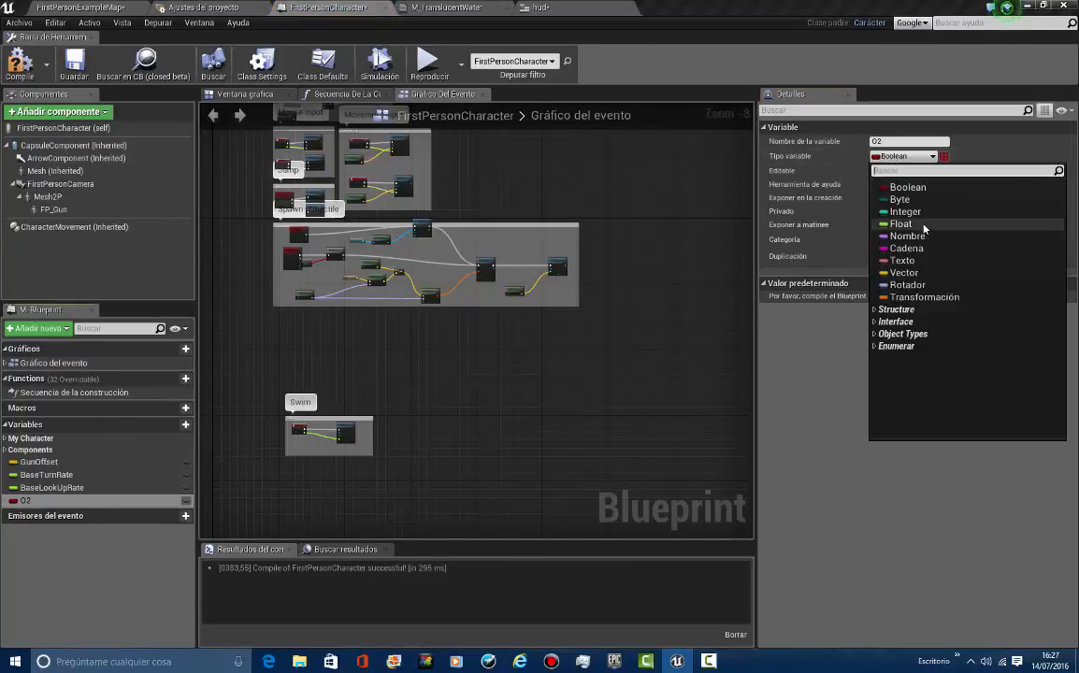
click(924, 228)
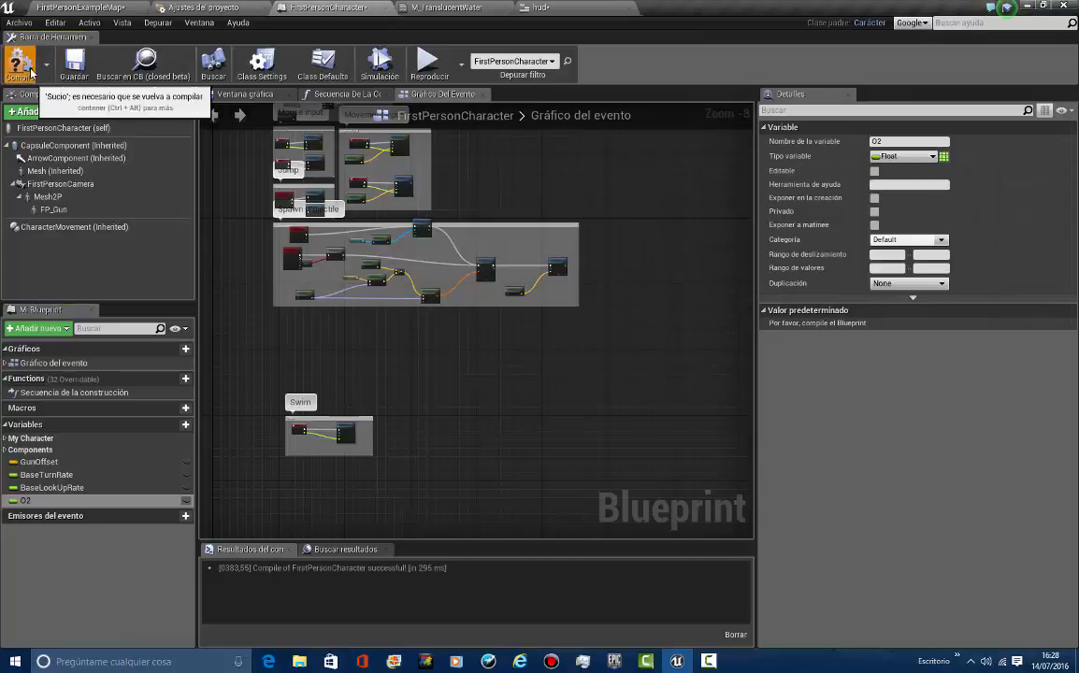
click(18, 63)
In the hud widget, create a new binding function for the progress bar's percentage
click(541, 7)
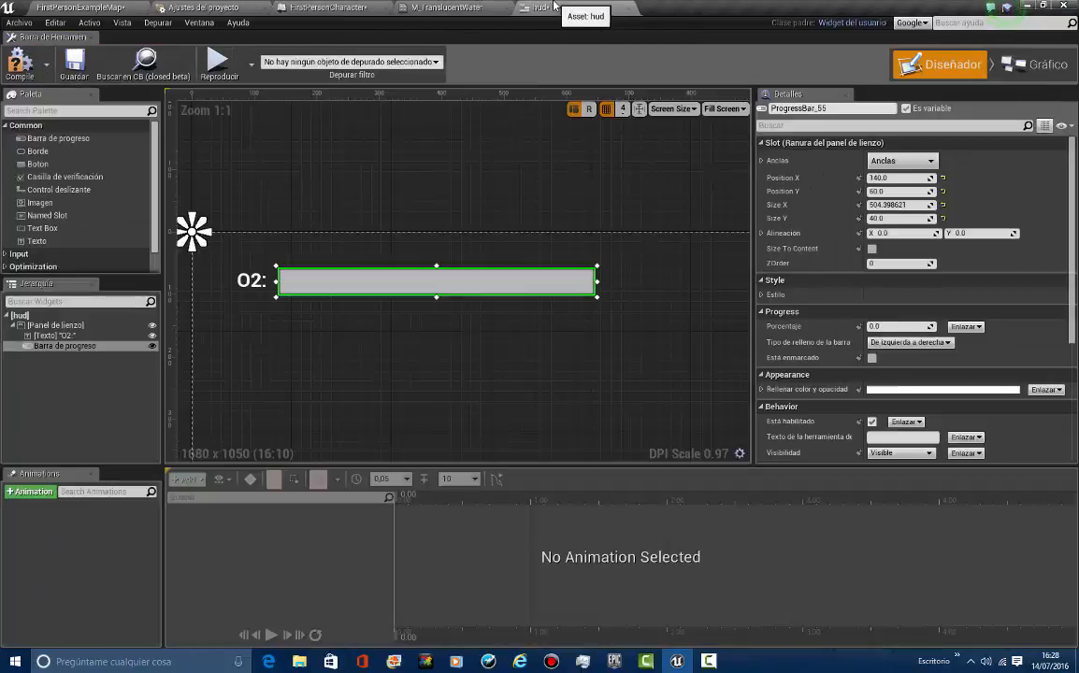
click(966, 327)
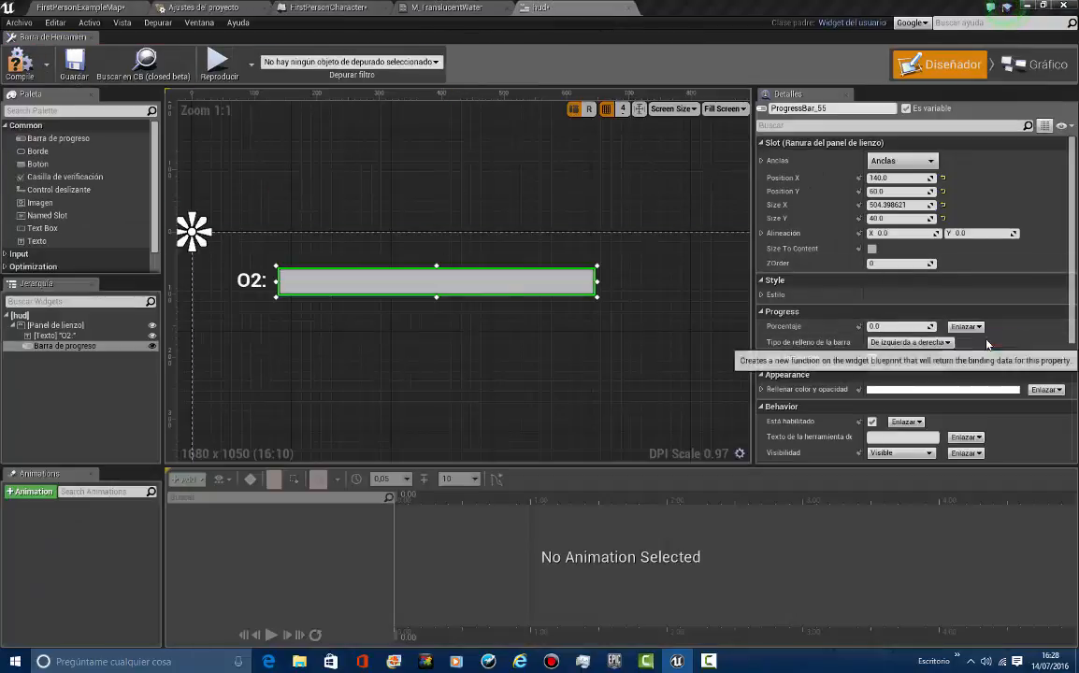
click(956, 341)
Insert a cast to FirstPersonCharacter between the Get Percent 0 node and the Return Node
drag(606, 323, 472, 329)
text(ast)
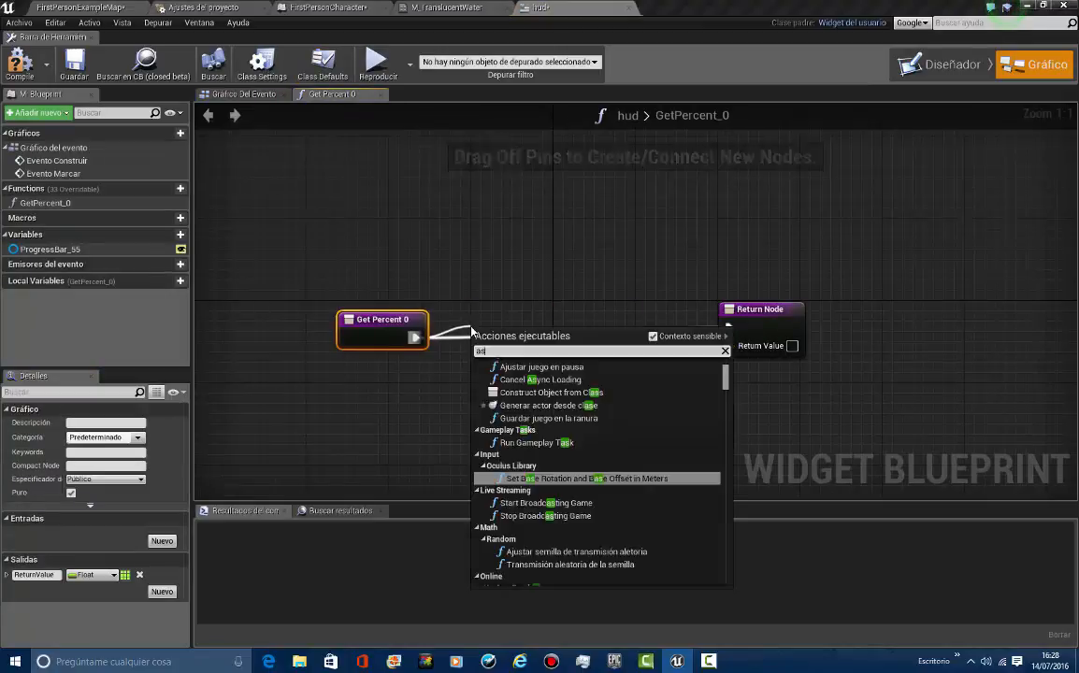
key(BackSpace)
key(BackSpace)
key(BackSpace)
text(cast t)
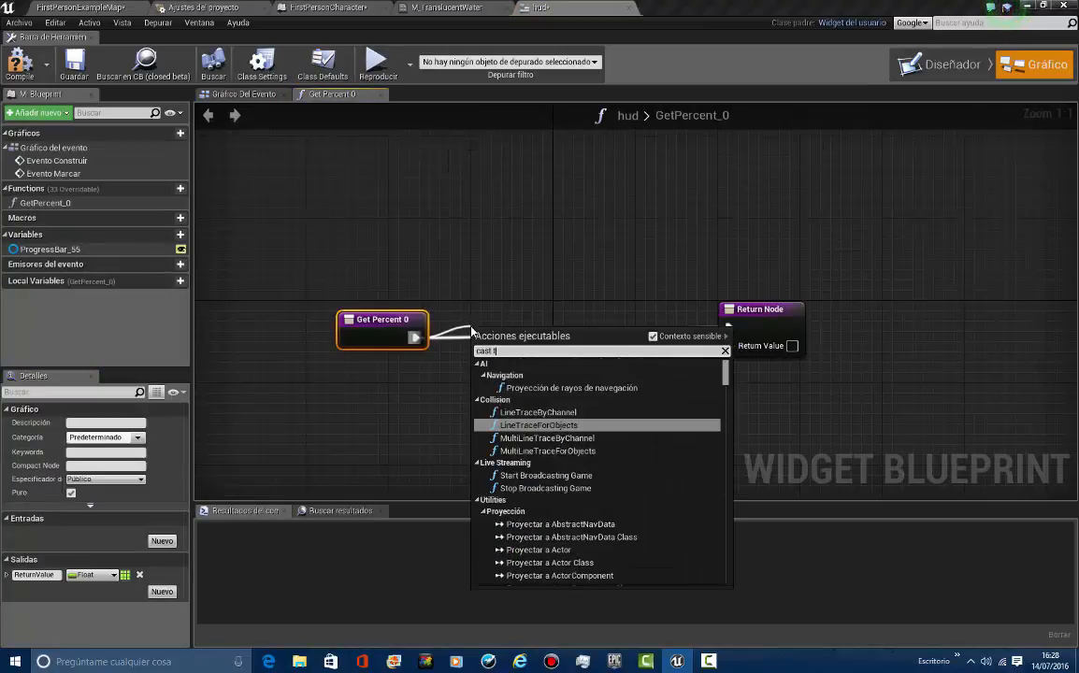
text(o first perso)
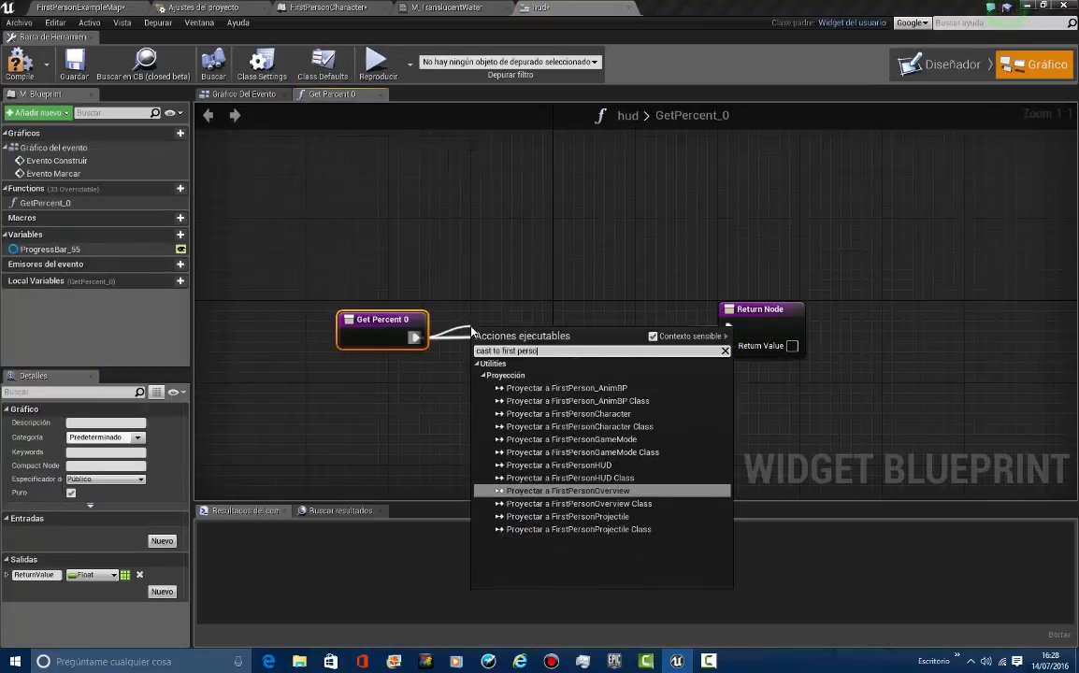
text(n char)
key(Return)
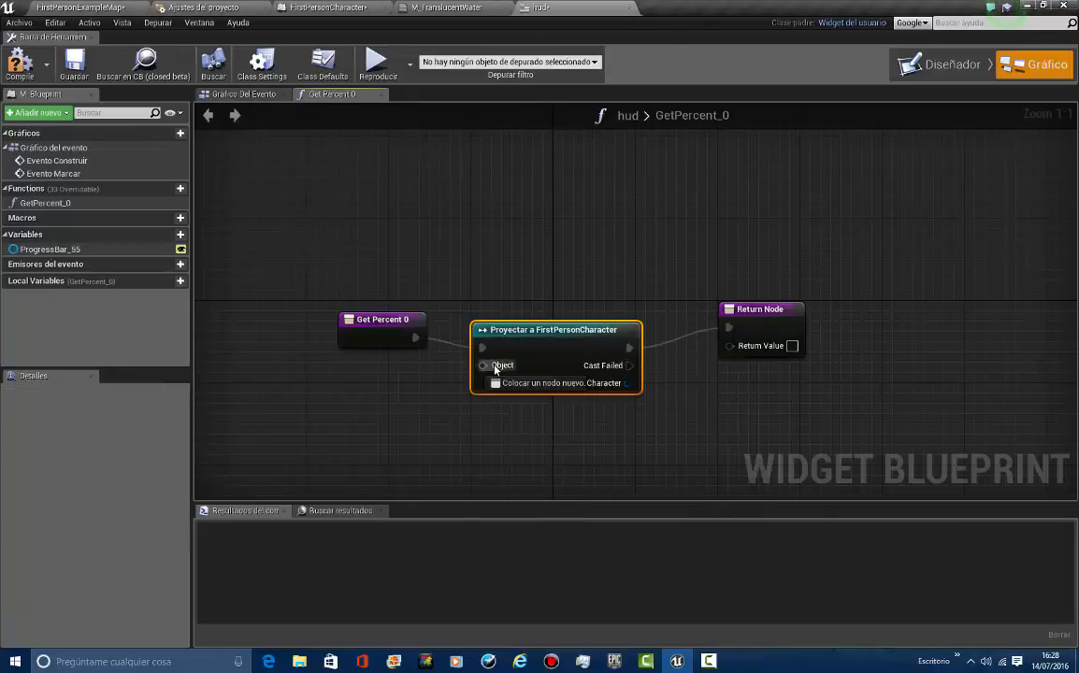
Supply the cast node's Object input with a Get Player Character node
drag(496, 369, 469, 386)
text(get)
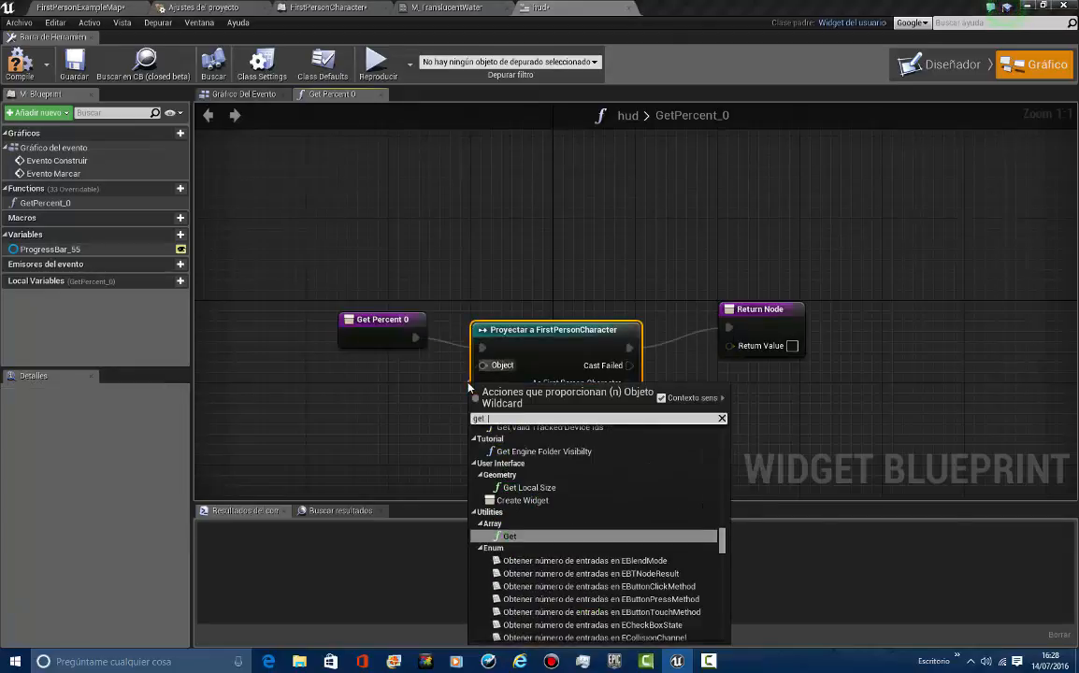
text( player ch)
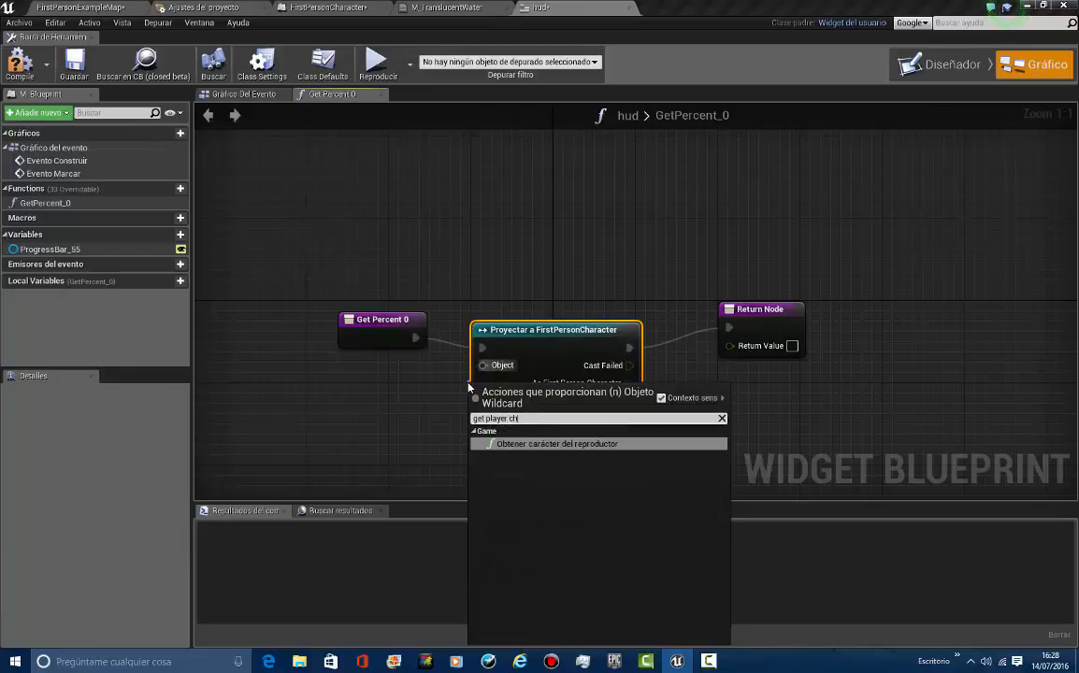
key(Return)
Get O2 from the cast's First Person Character output, feed it into the Return Value, and compile the widget
drag(628, 383, 738, 346)
text(o2)
key(Return)
click(808, 355)
click(20, 64)
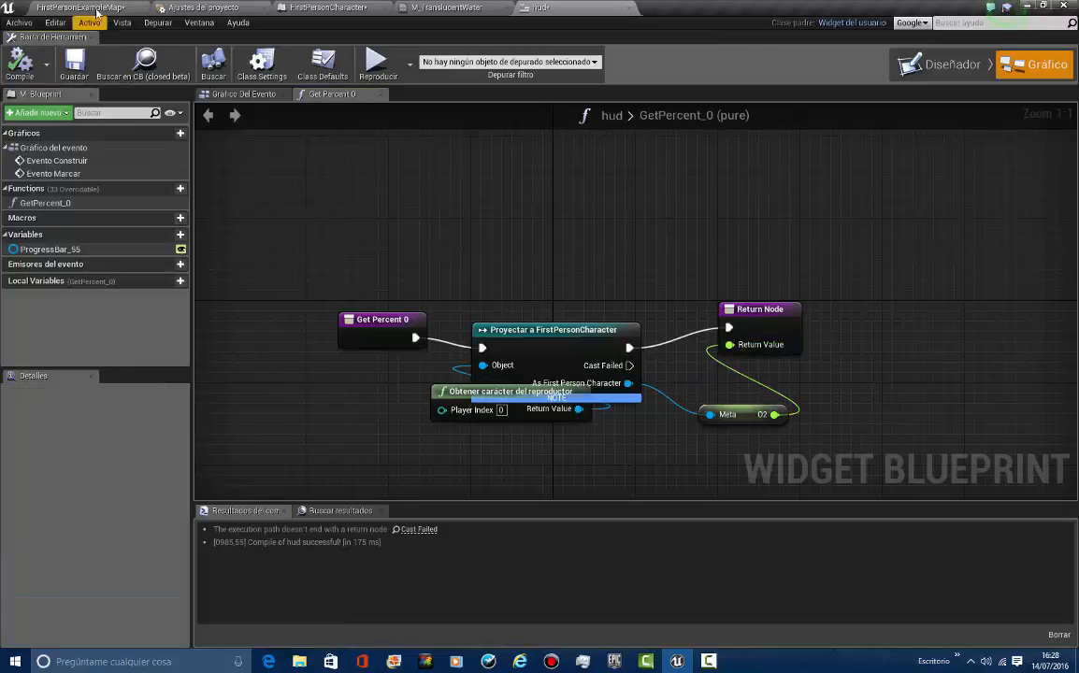
Add an Event Tick node below the Swim group in the FirstPersonCharacter event graph
click(462, 7)
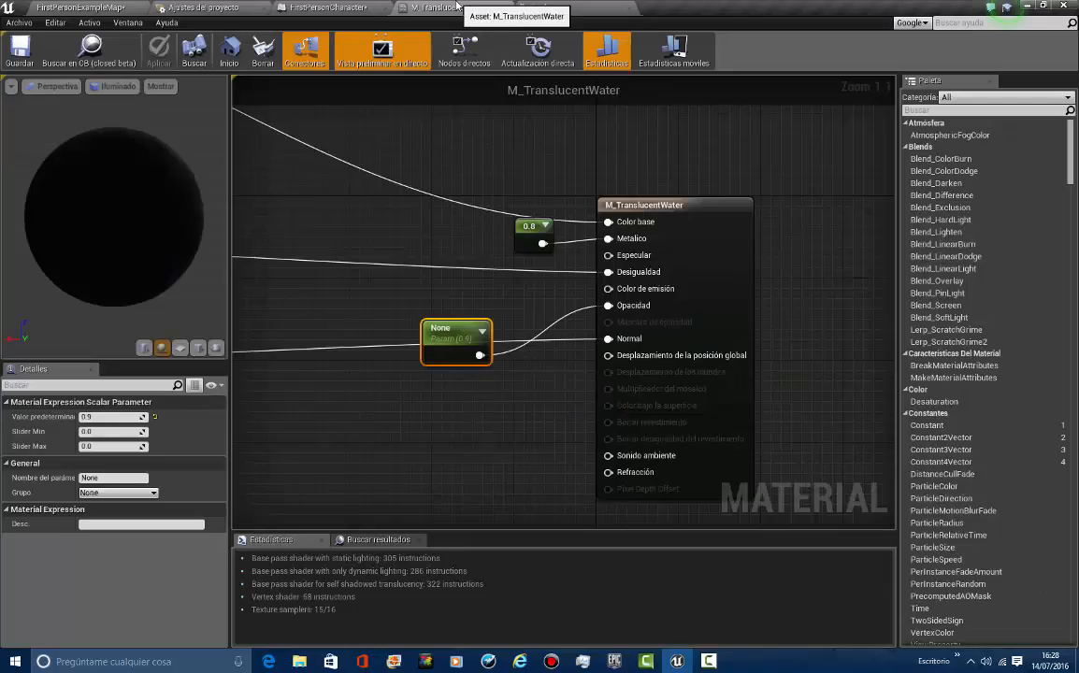
click(310, 7)
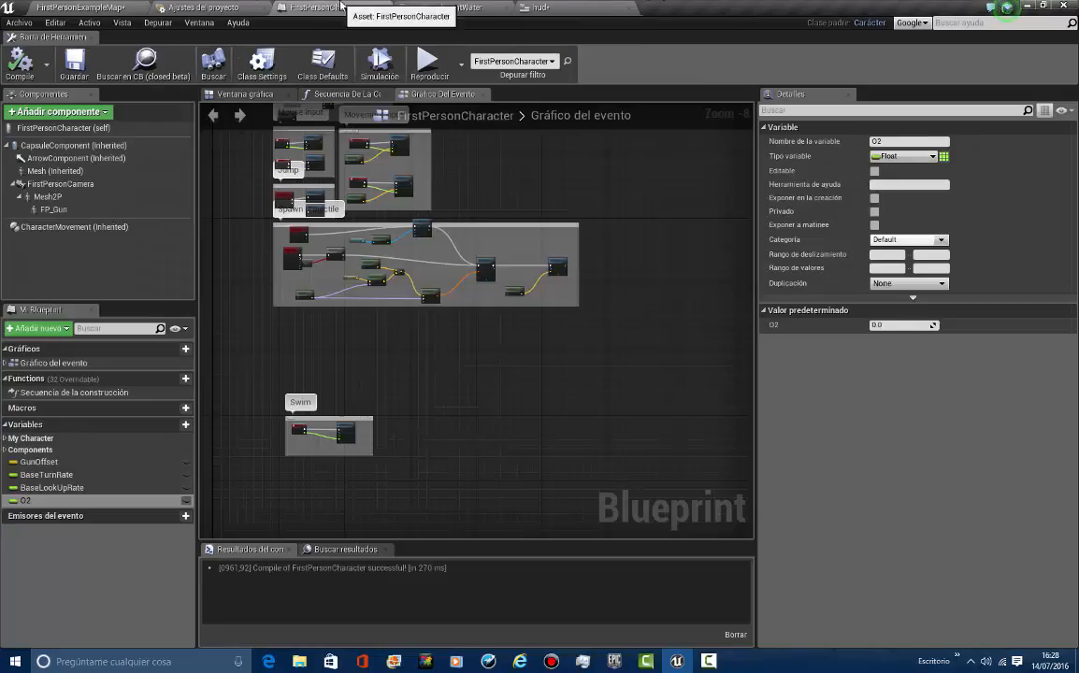
right_drag(544, 338, 625, 274)
right_drag(443, 294, 607, 349)
scroll(620, 412, up, 3)
right_drag(620, 412, 508, 369)
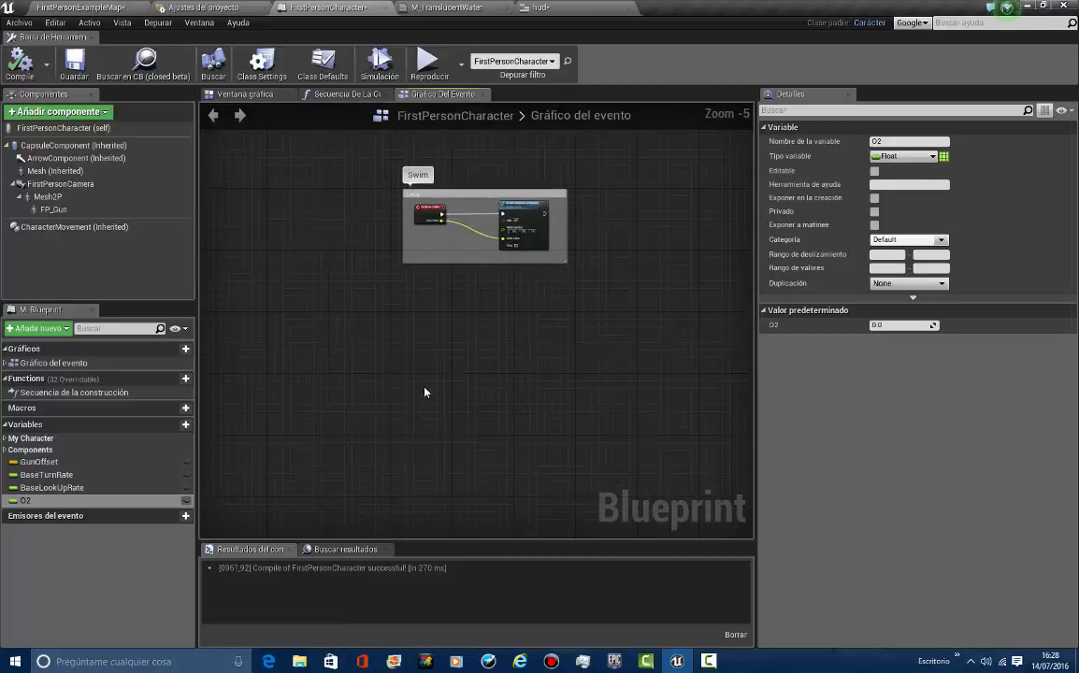
right_click(328, 355)
text(event tick)
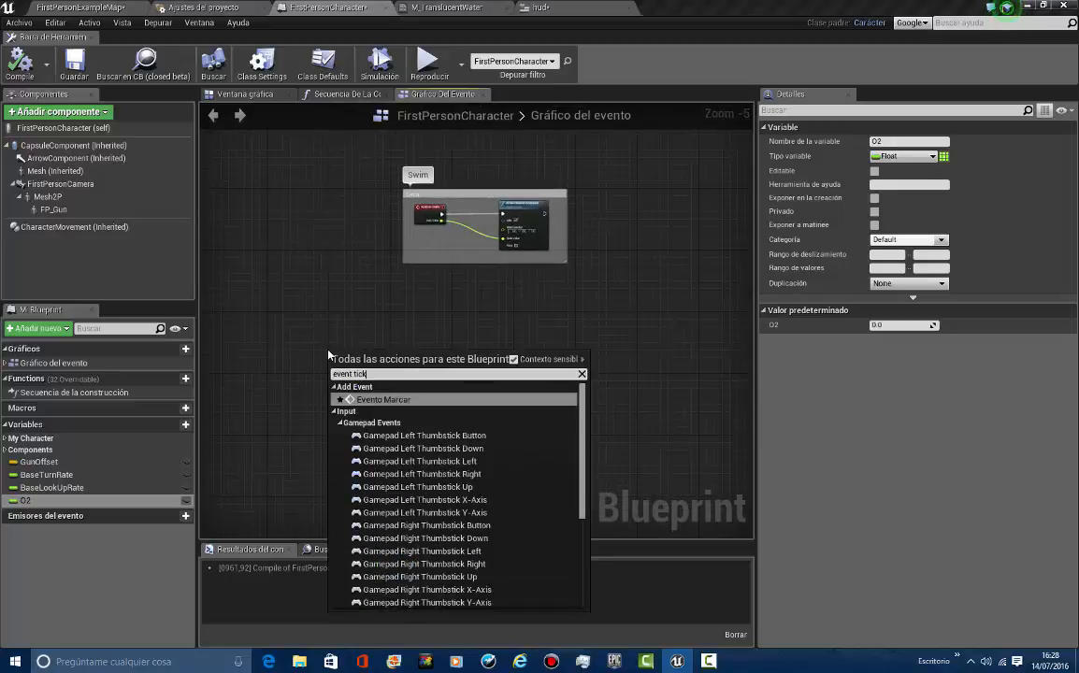
key(Return)
scroll(328, 355, up, 5)
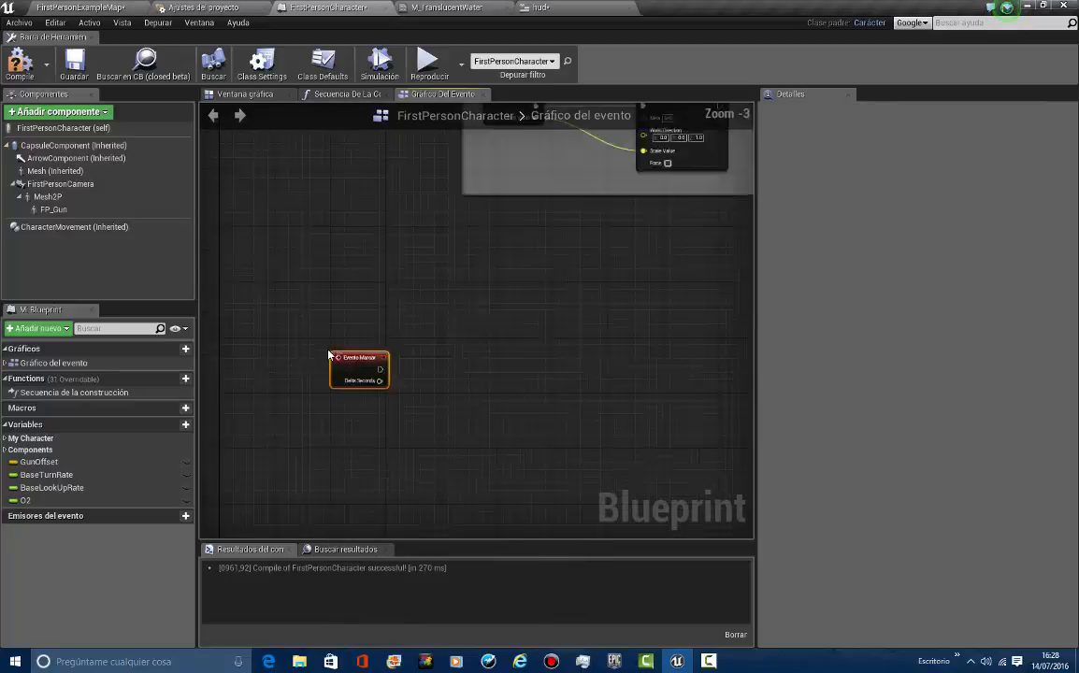
Connect a Sequence node to the execution output of Event Tick
drag(412, 379, 517, 381)
text(sequenc)
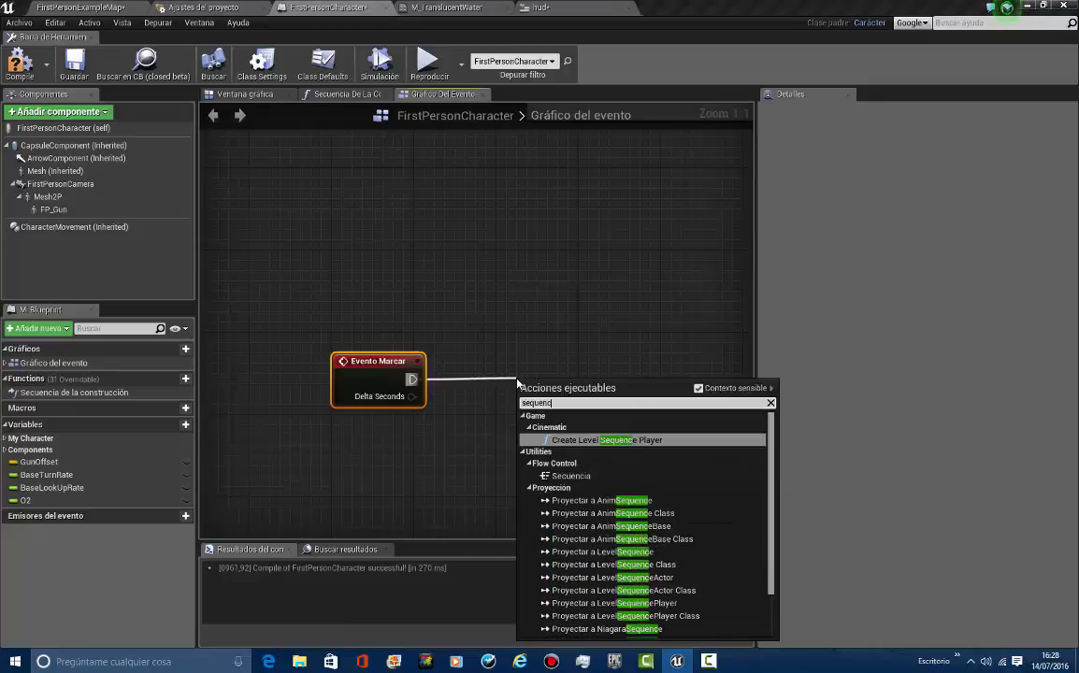
key(Down)
key(Return)
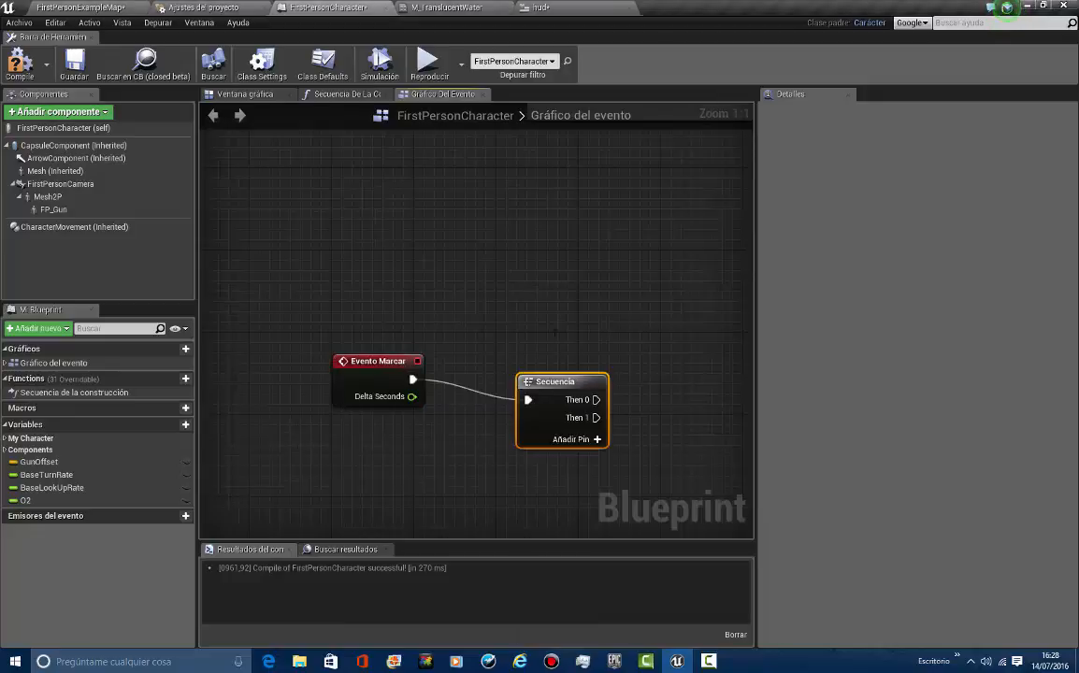
Connect a CompareFloat node to the Sequence's Then 0 output
right_drag(594, 385, 330, 381)
drag(325, 374, 449, 367)
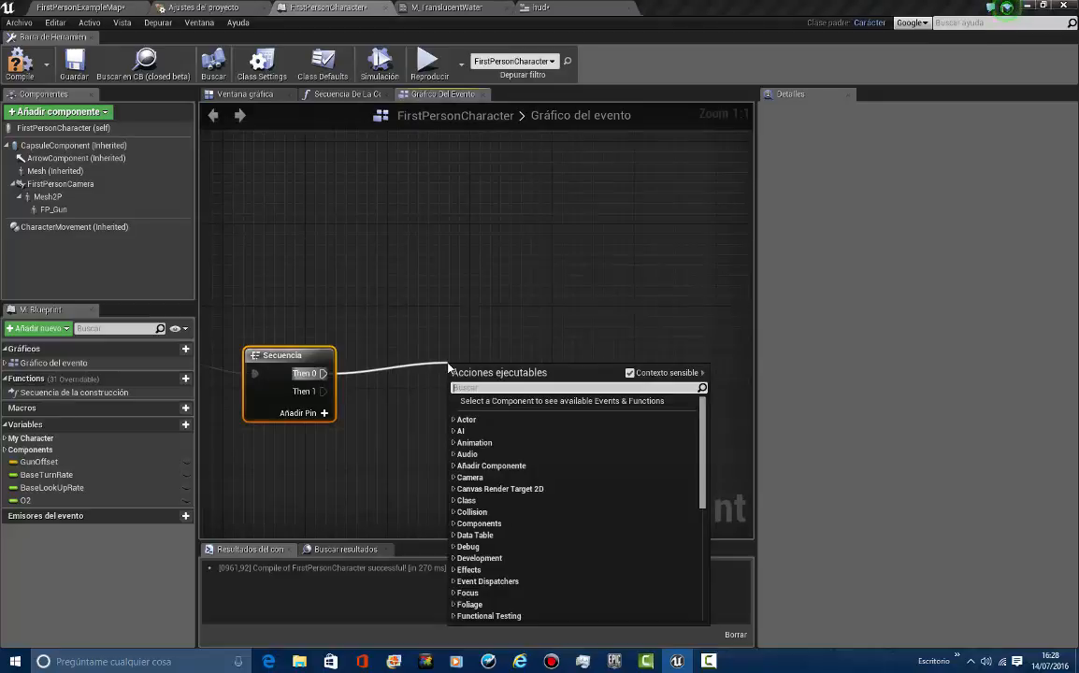
text(compare)
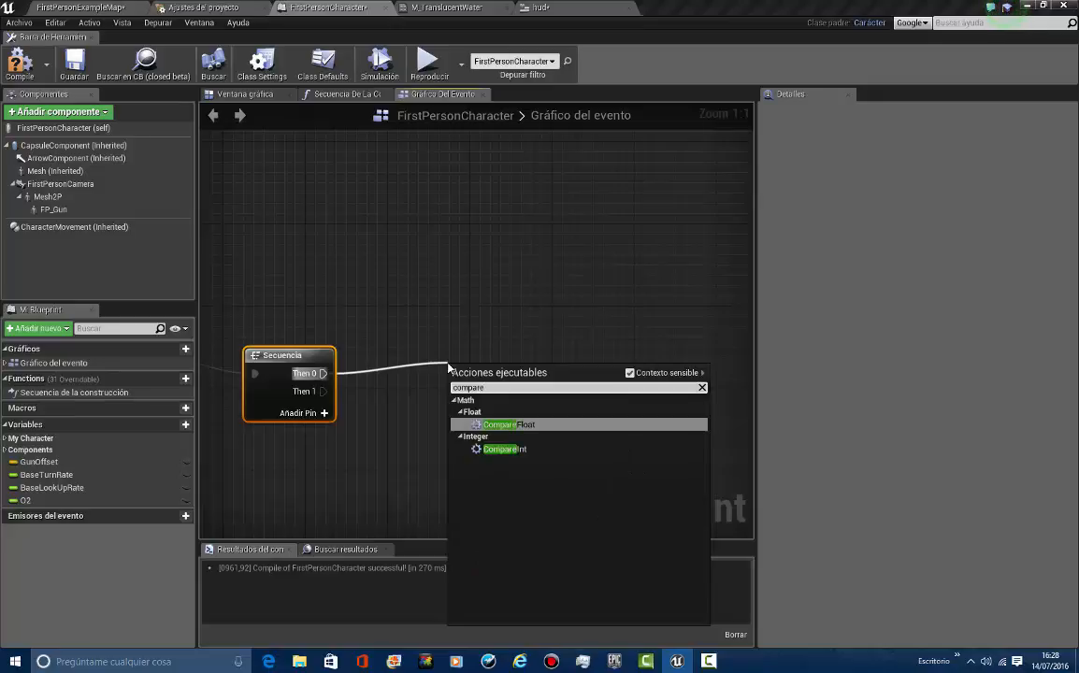
key(Return)
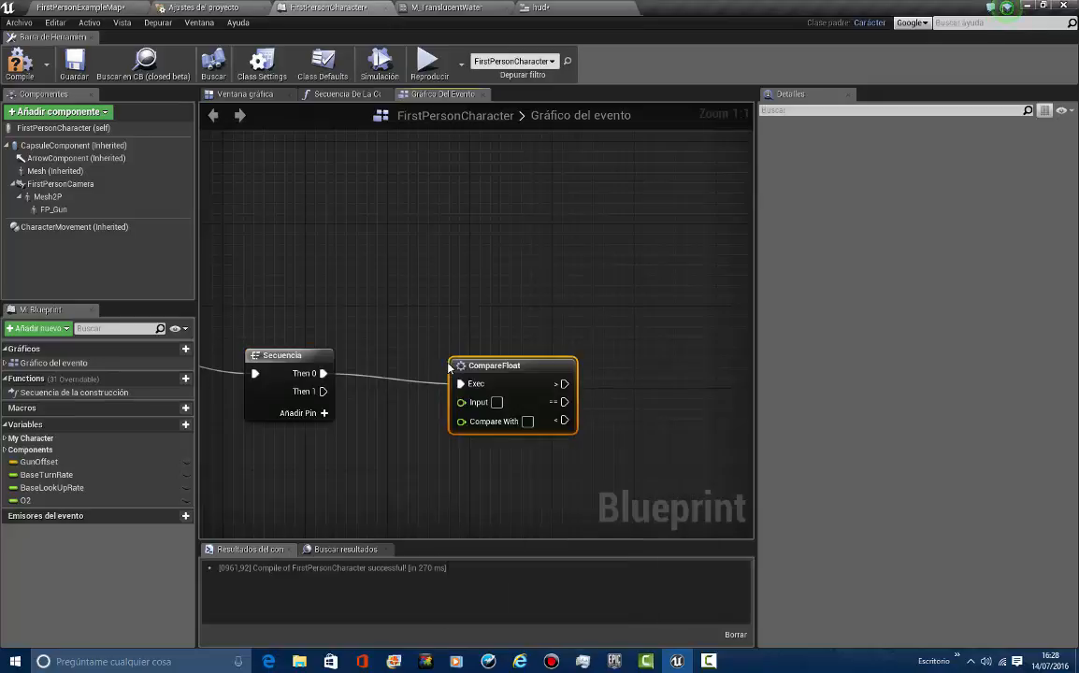
Connect the O2 variable to CompareFloat's Input, set Compare With to 0, and move both nodes up
drag(54, 499, 462, 401)
click(527, 419)
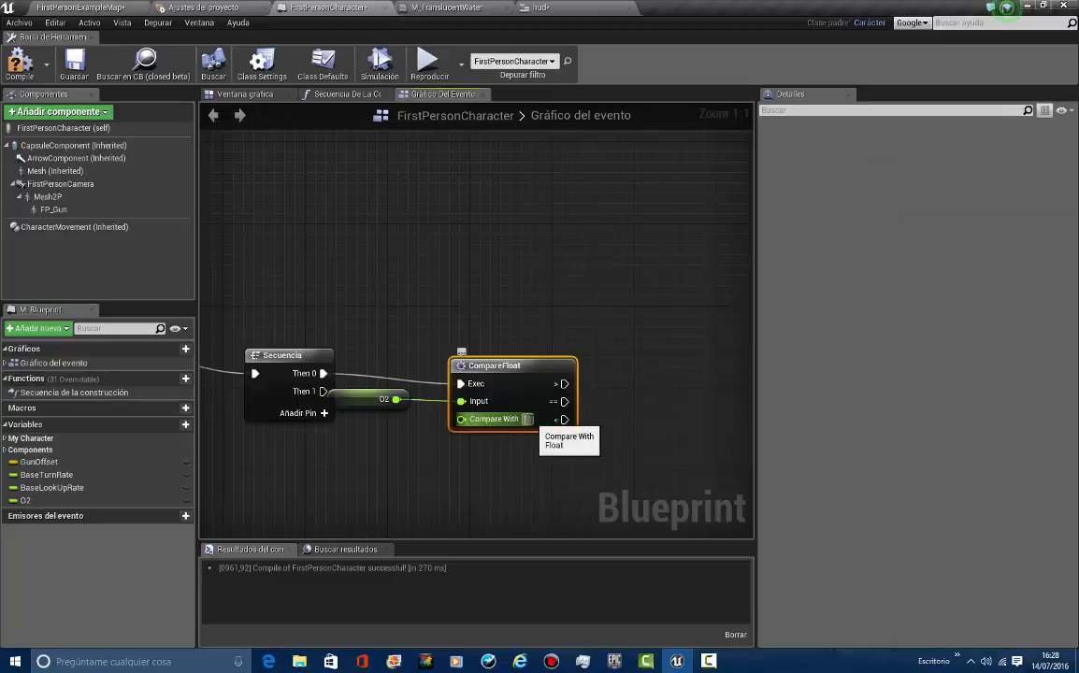
drag(373, 443, 614, 270)
drag(564, 368, 595, 347)
click(585, 263)
right_drag(584, 262, 414, 245)
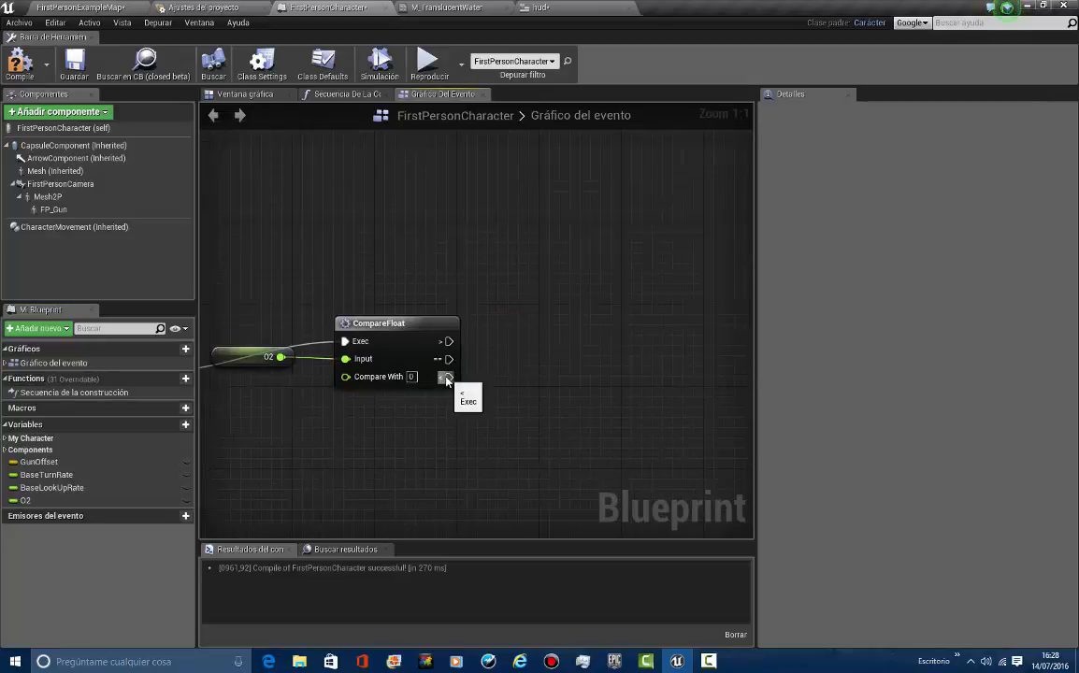
Connect a DestroyActor node to CompareFloat's less-than output
drag(447, 378, 629, 352)
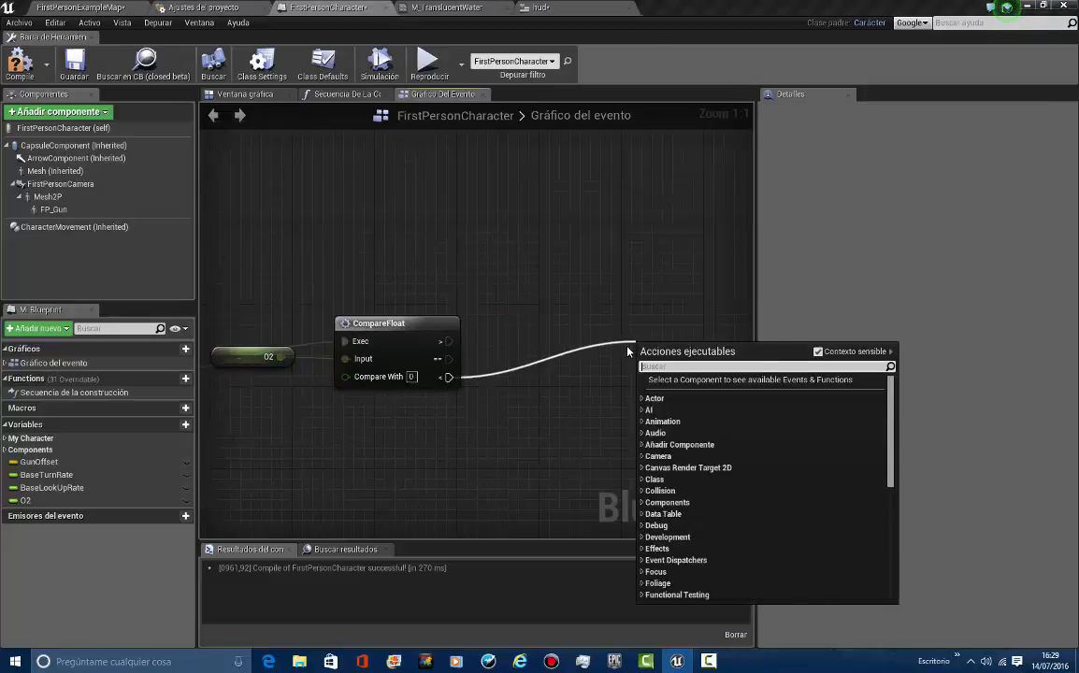
text(destroy)
key(Down)
key(Return)
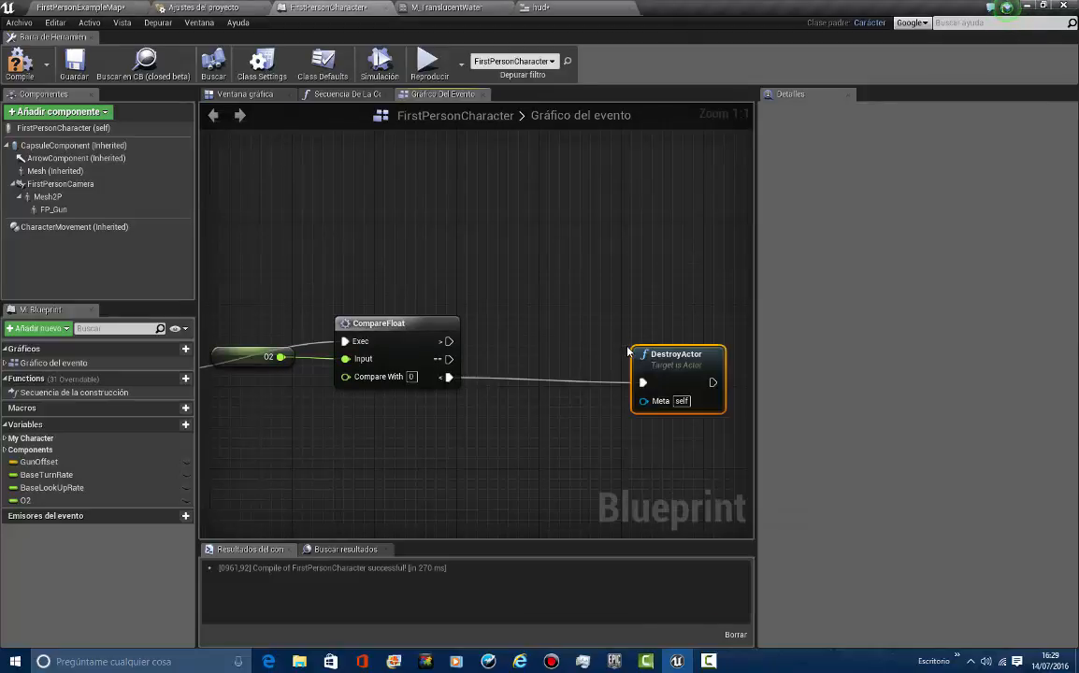
click(586, 408)
right_drag(586, 408, 561, 395)
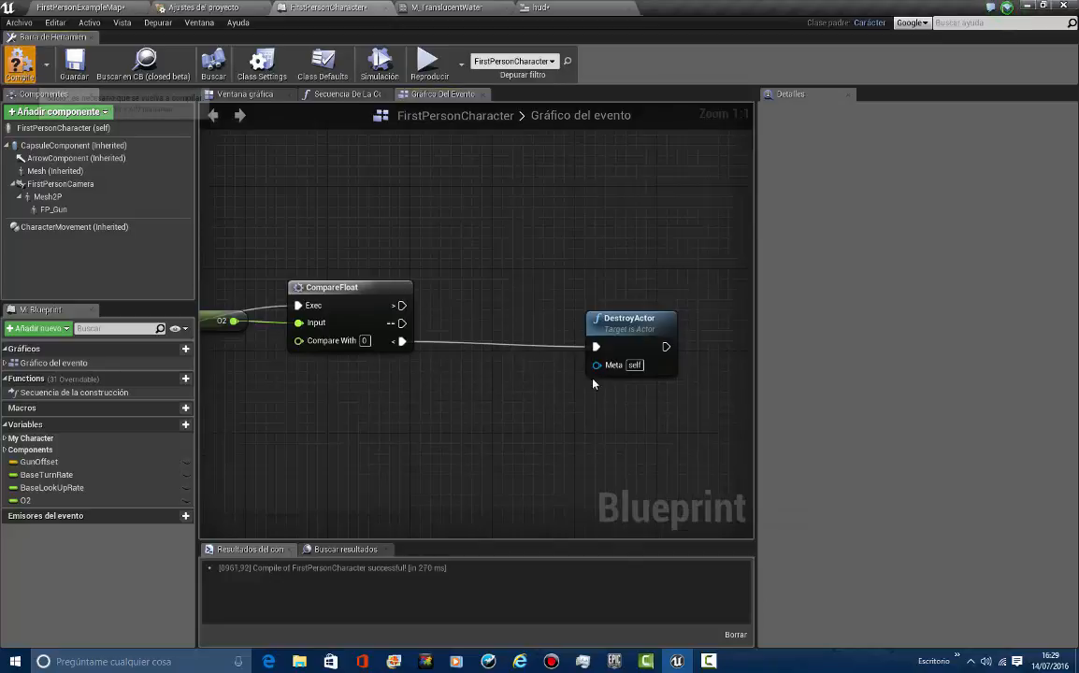
Feed a self reference into DestroyActor's target input and compile the blueprint
drag(597, 365, 485, 382)
text(self)
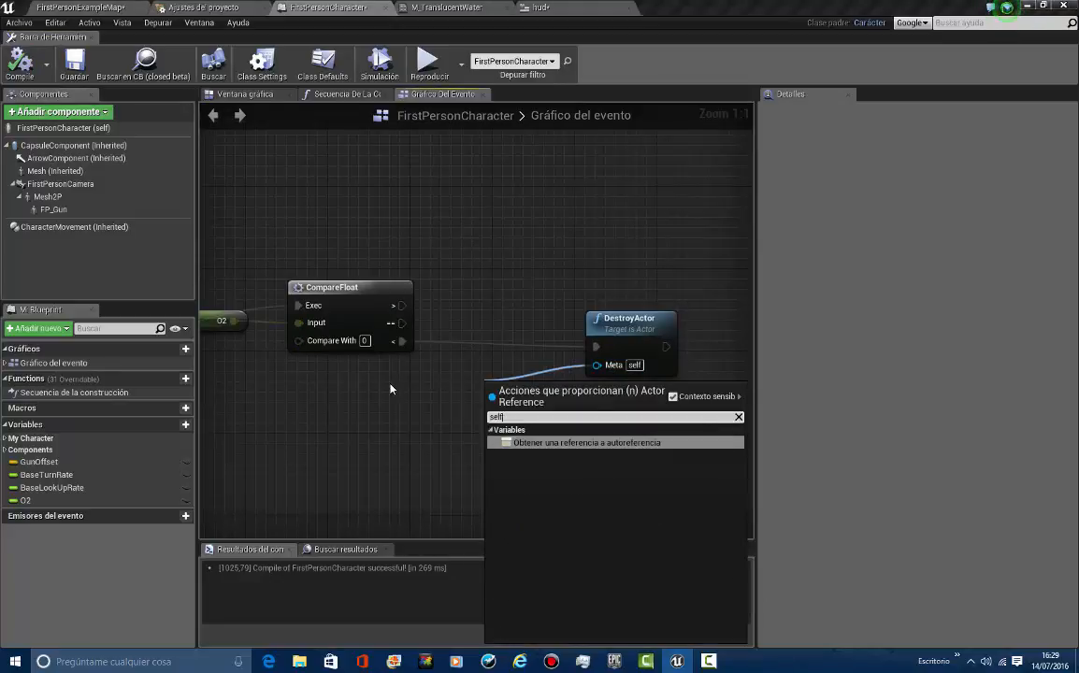
key(Return)
click(20, 64)
Move the Sequence node down, clear of the O2 and CompareFloat nodes
right_drag(319, 219, 579, 163)
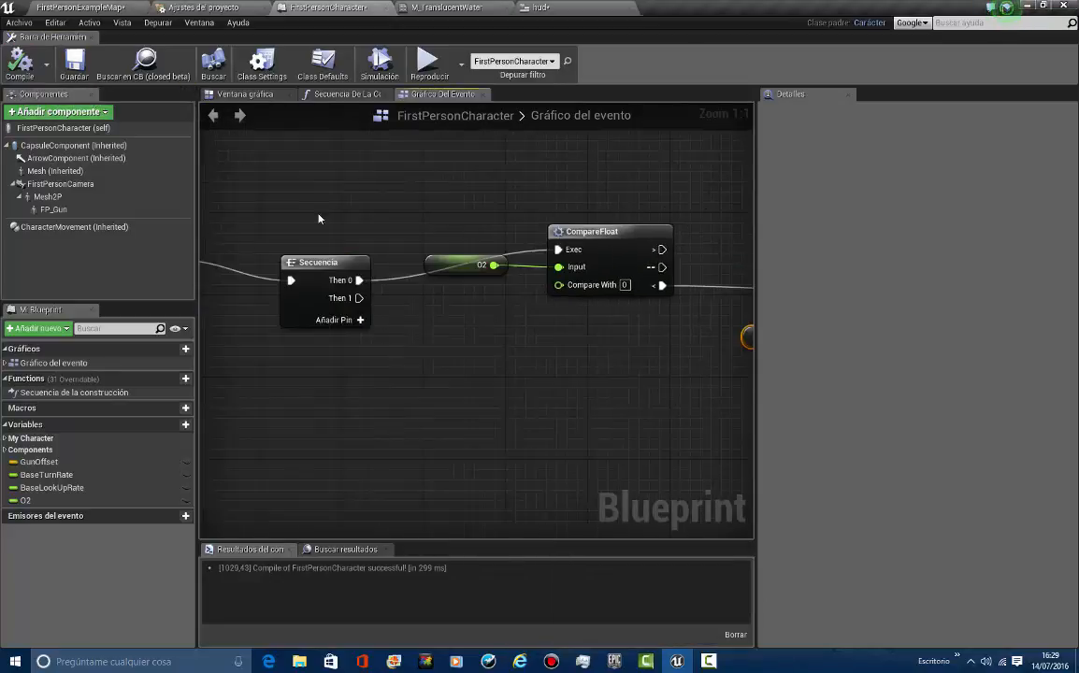
drag(309, 301, 247, 456)
right_drag(362, 453, 372, 312)
click(372, 311)
Place a Set O2 node in the empty graph area below the CompareFloat node
drag(306, 313, 456, 435)
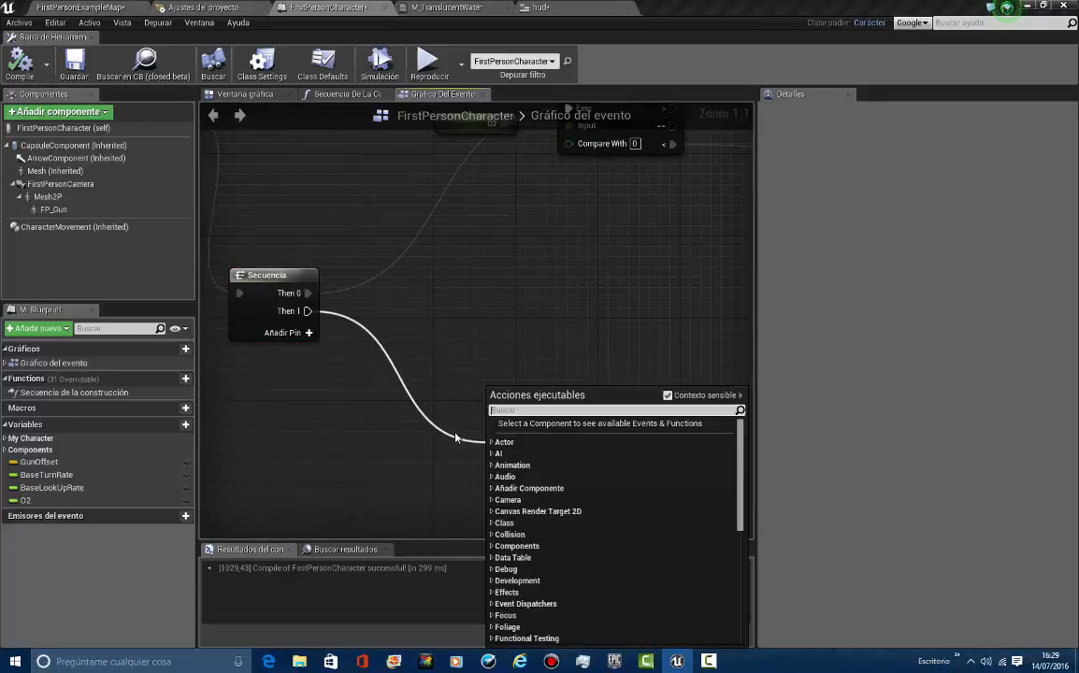
drag(54, 501, 647, 413)
click(463, 444)
Add a Boolean variable named inwater? to the character blueprint
click(215, 426)
click(185, 425)
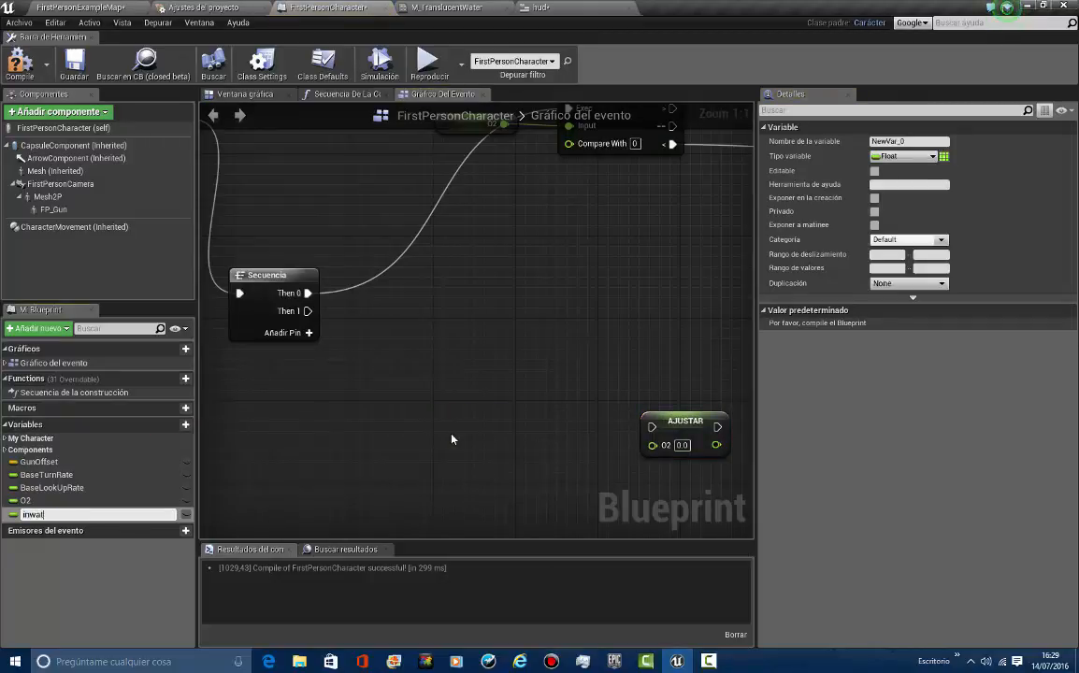
text(inwater?)
key(Return)
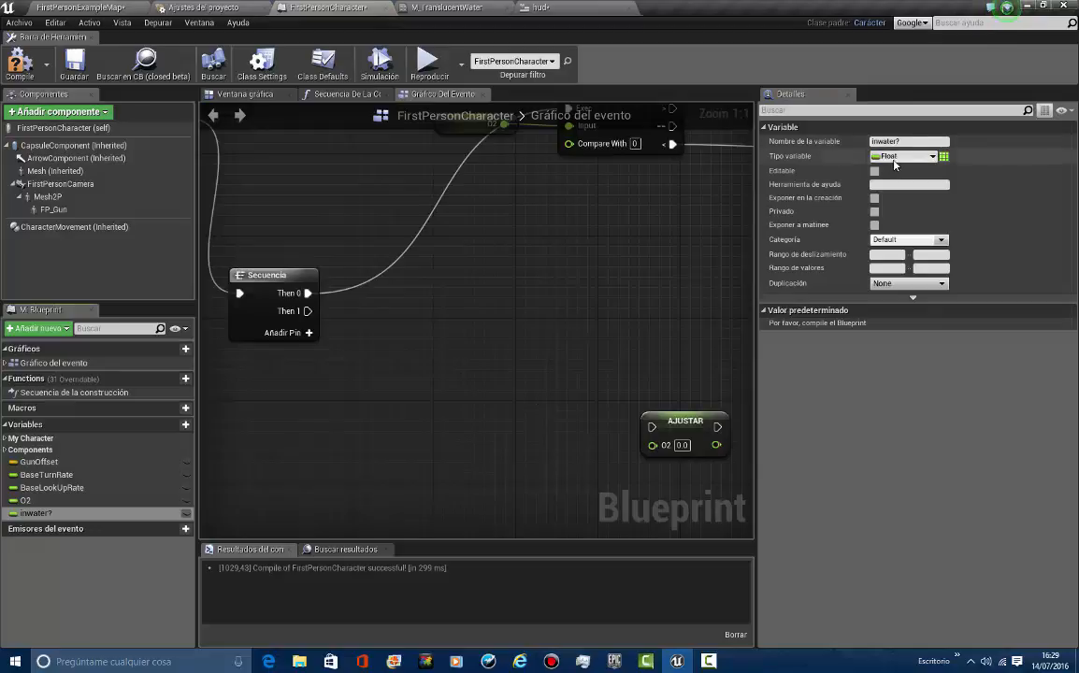
click(906, 156)
click(905, 187)
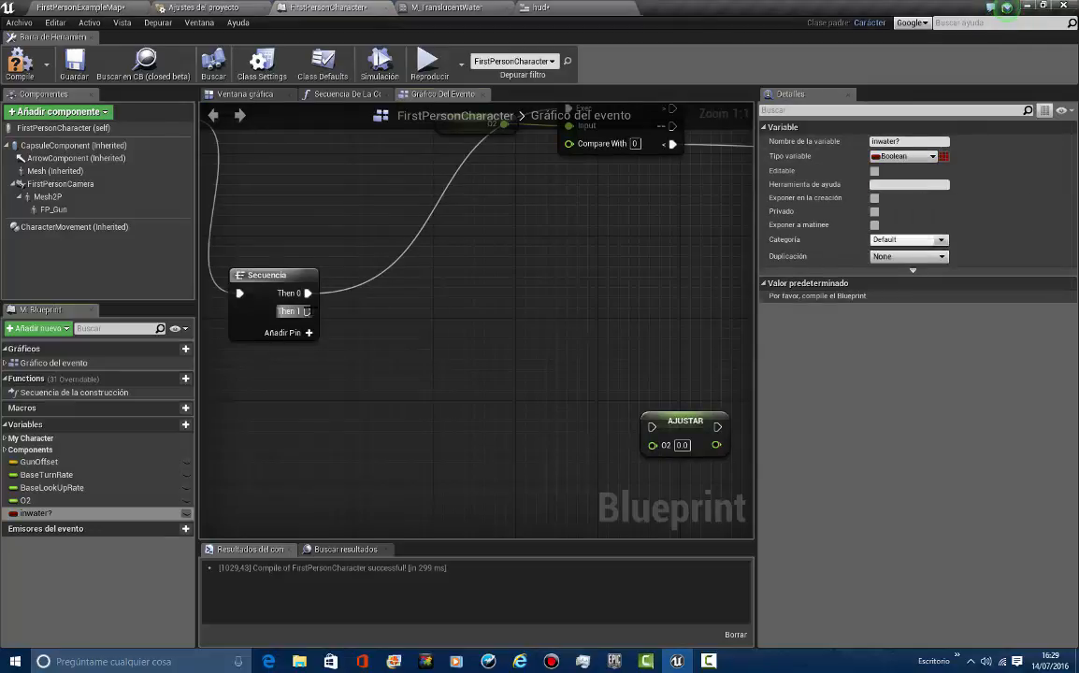
Connect a Branch node to the Sequence's Then 1 output, with inwater? as its condition
drag(306, 312, 391, 365)
text(rama)
key(Return)
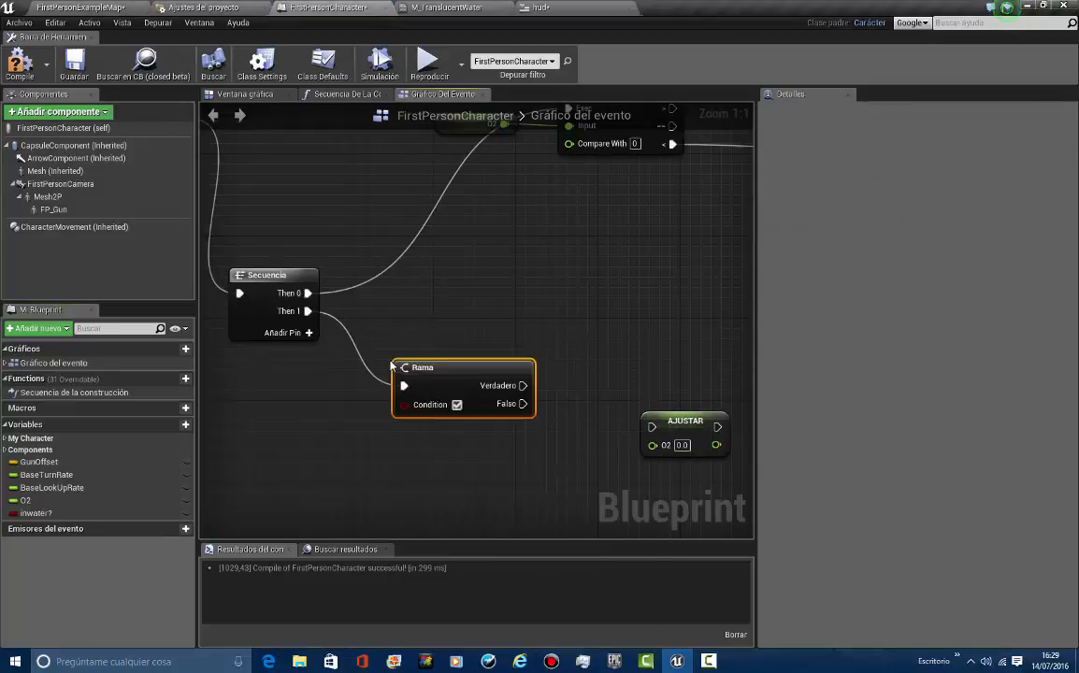
drag(56, 516, 435, 408)
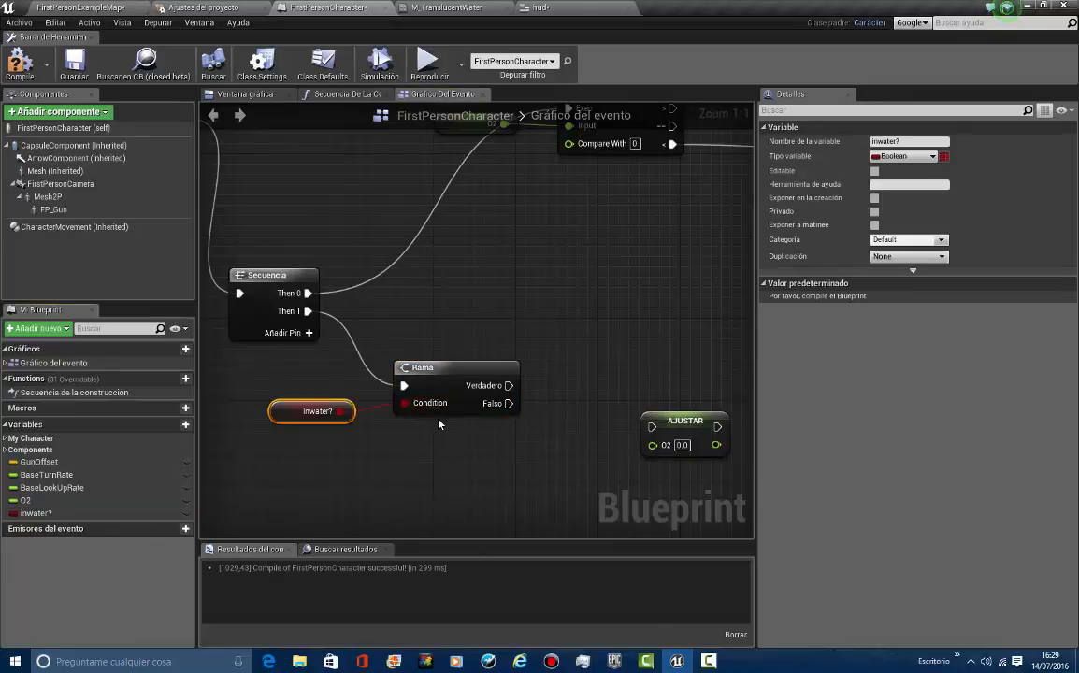
click(437, 426)
Move the Set O2 node lower and connect the Branch's false output to it
right_drag(406, 385, 337, 382)
drag(605, 414, 543, 464)
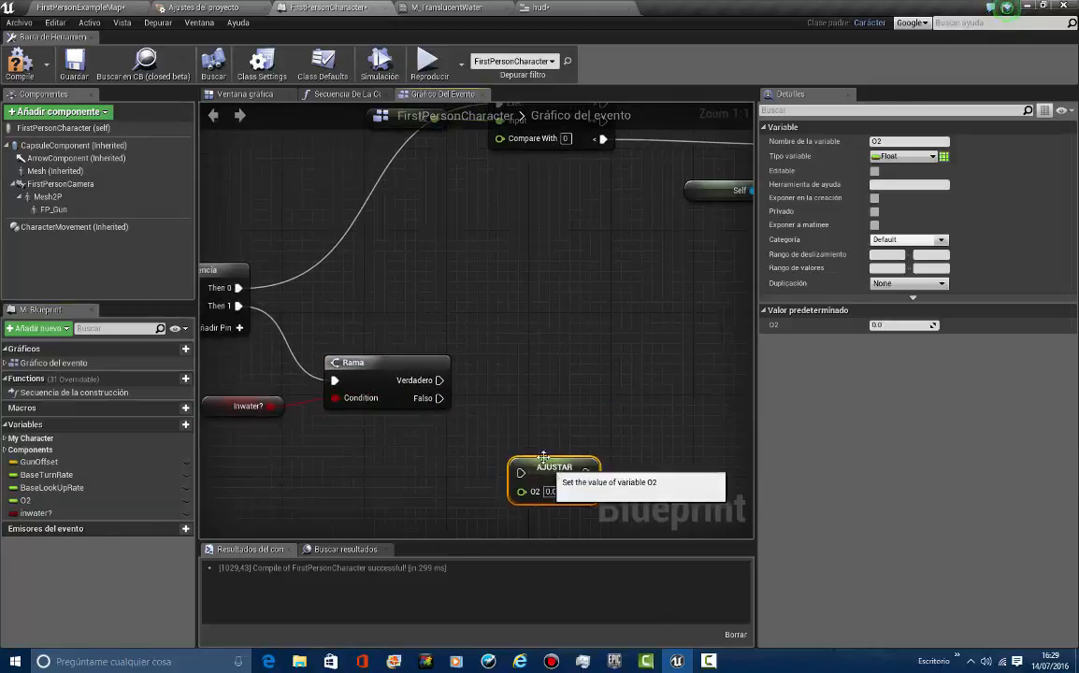
right_drag(466, 401, 471, 290)
drag(445, 289, 606, 436)
right_drag(605, 436, 566, 383)
Add a Clamp (float) node beneath the Set O2 node, with its return value feeding the O2 input
drag(529, 371, 617, 392)
text(-)
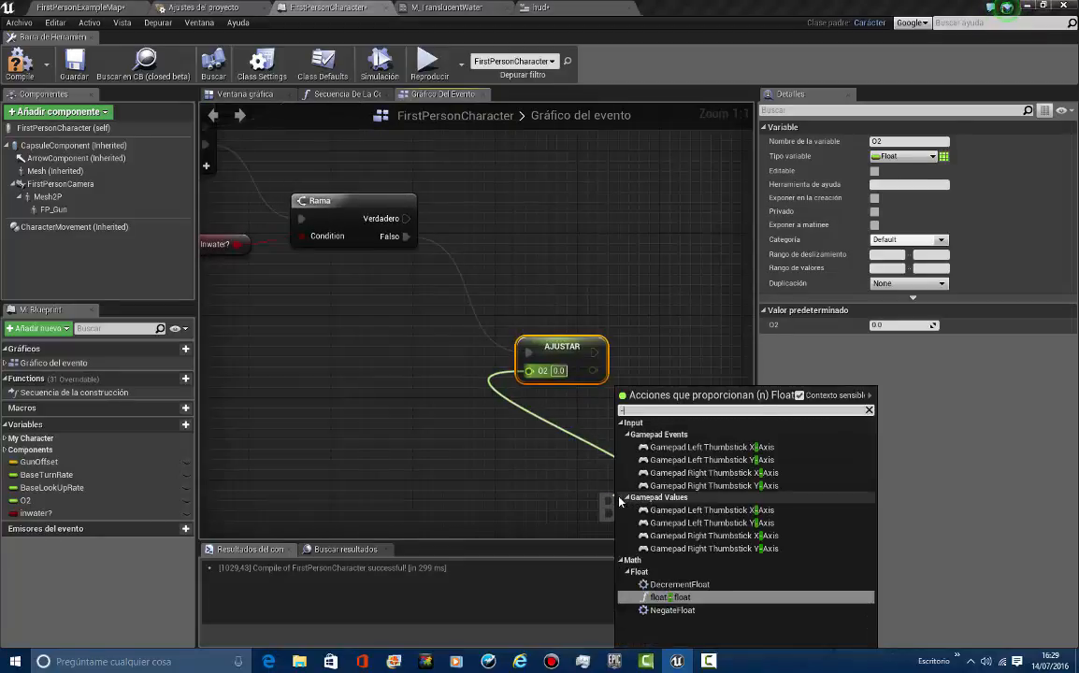
key(BackSpace)
text(clamp)
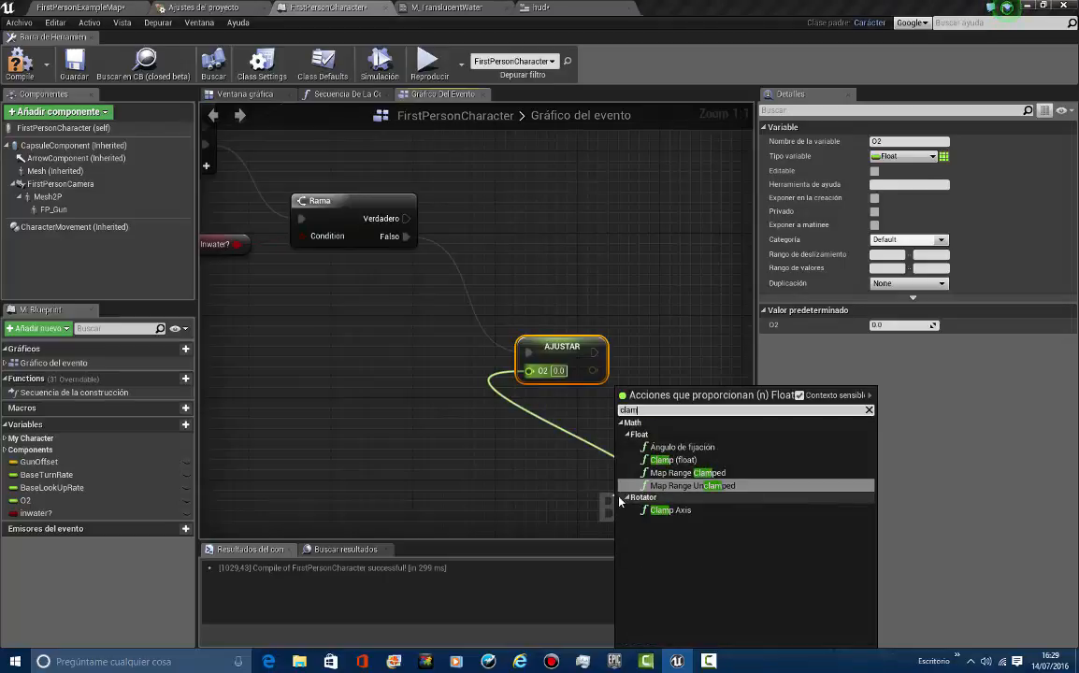
key(Up)
key(Up)
key(Return)
drag(652, 503, 549, 400)
click(495, 448)
right_drag(494, 448, 451, 355)
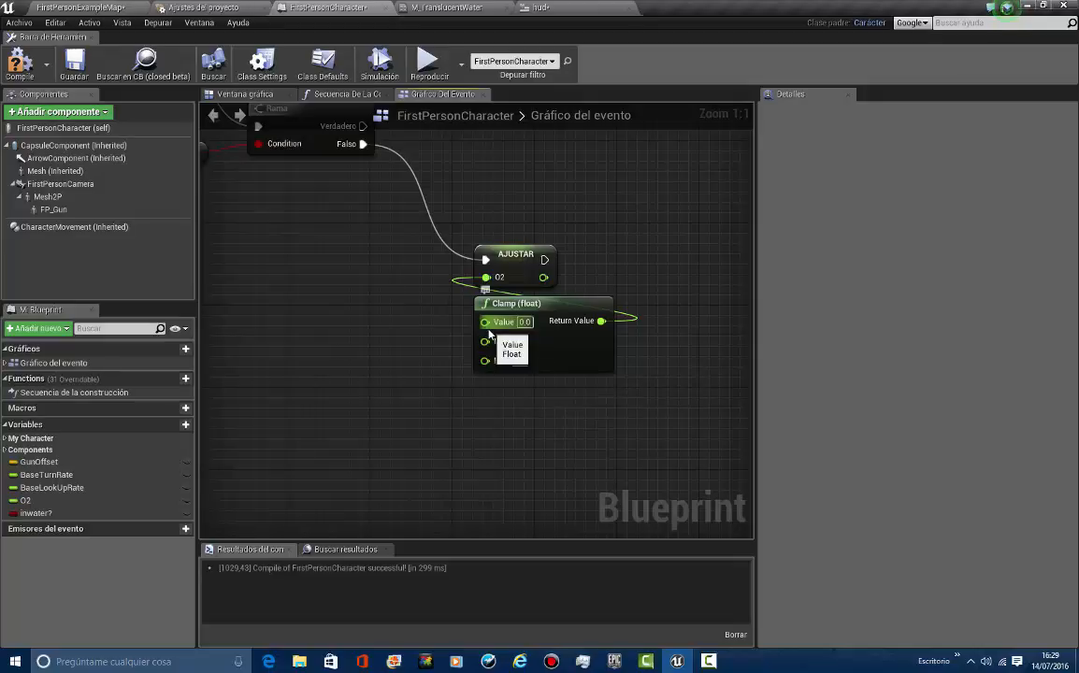
Feed the Clamp's Value from a float + float node that takes the O2 variable as its first input
drag(486, 323, 556, 442)
text(+)
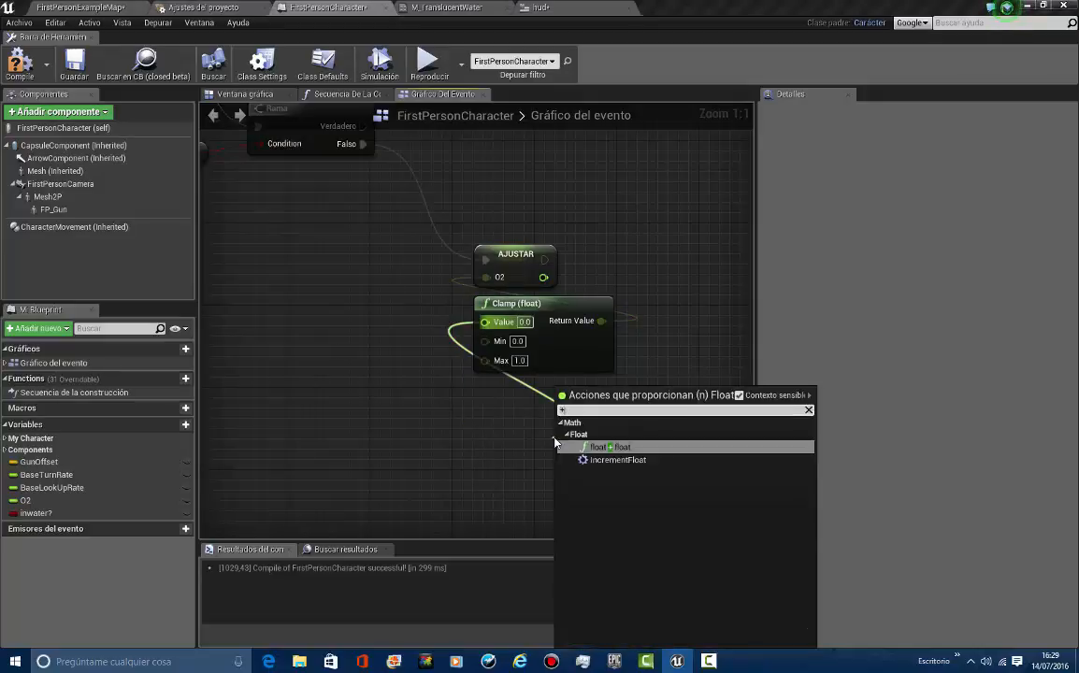
click(561, 445)
drag(33, 505, 574, 451)
drag(399, 475, 555, 379)
Set the addition node's second value to 0.01 and compile the blueprint
click(517, 388)
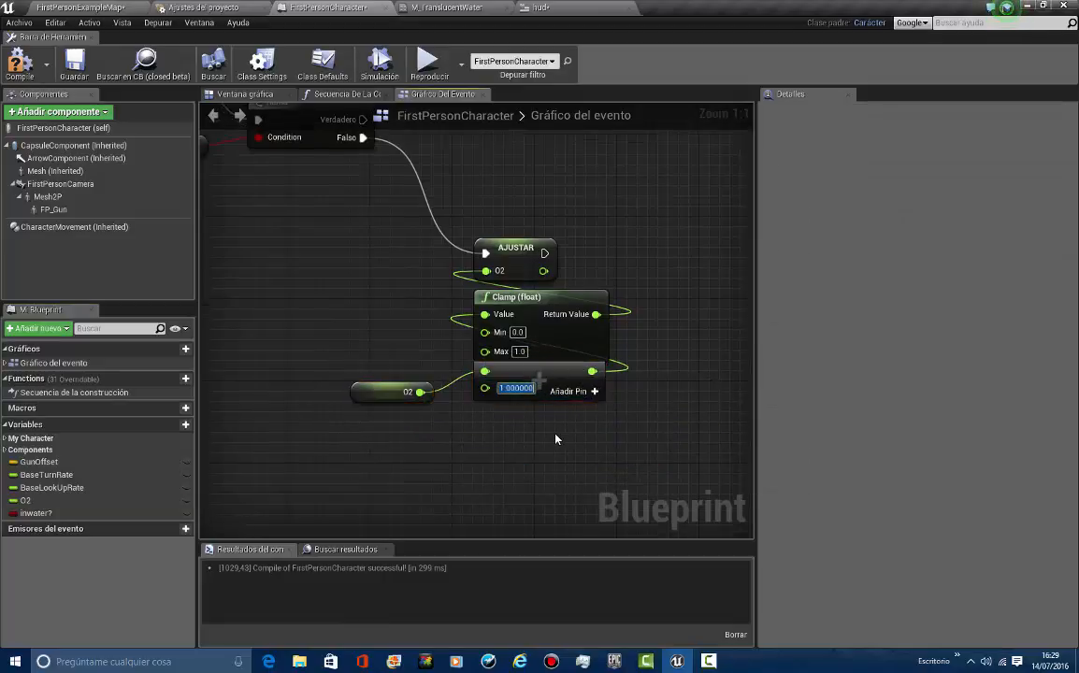
text(0.1)
key(Return)
key(BackSpace)
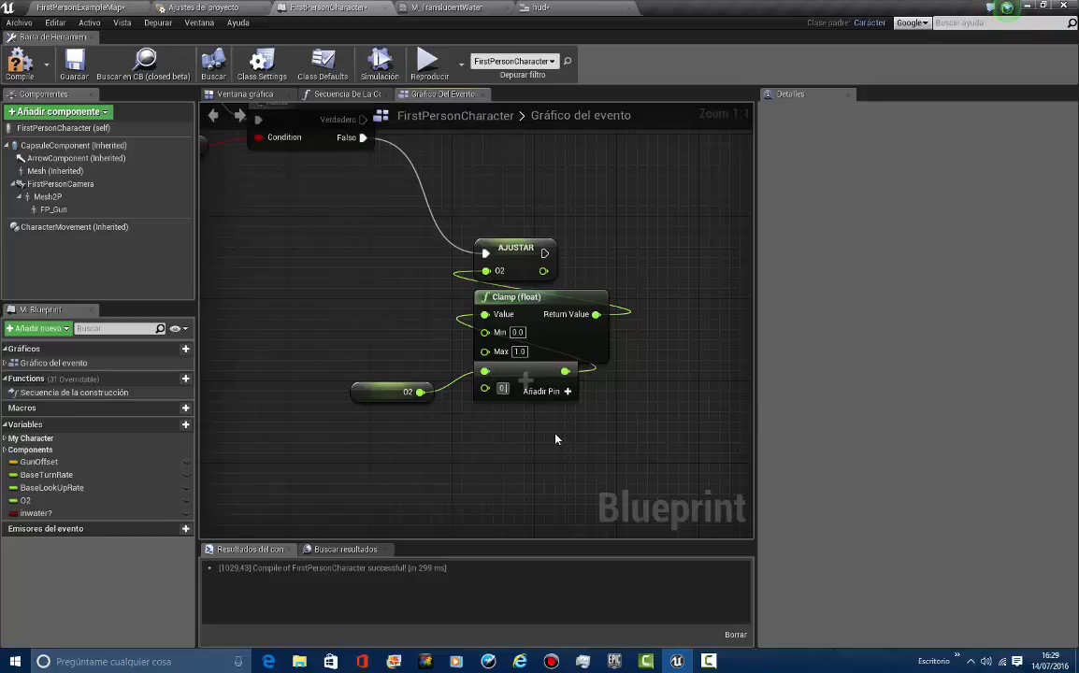
text(01)
key(Return)
click(12, 77)
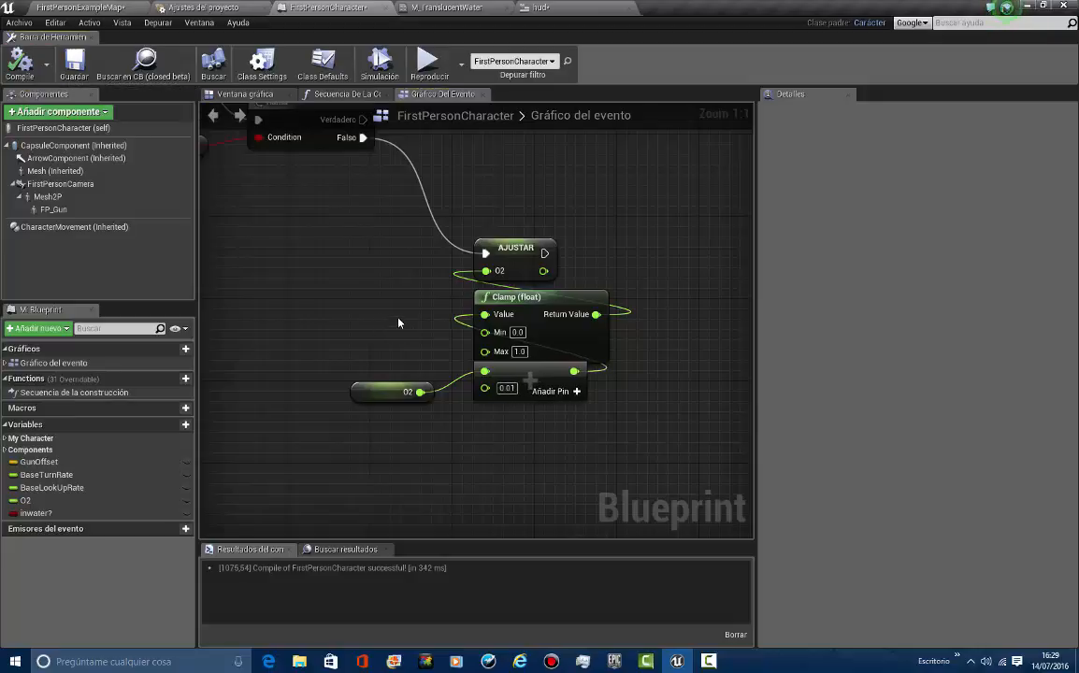
Stack the O2 getter under the addition node and move the whole Set O2 group directly beneath the Branch
right_drag(470, 310, 418, 363)
scroll(414, 360, down, 3)
scroll(636, 405, up, 3)
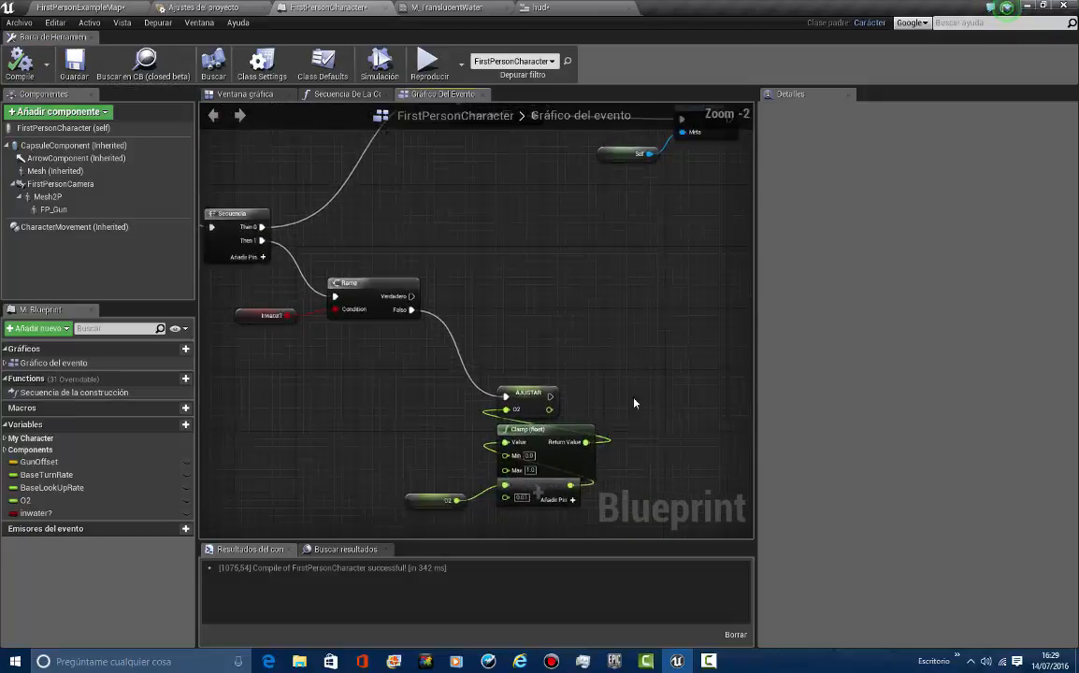
right_drag(575, 524, 473, 461)
right_drag(525, 424, 587, 477)
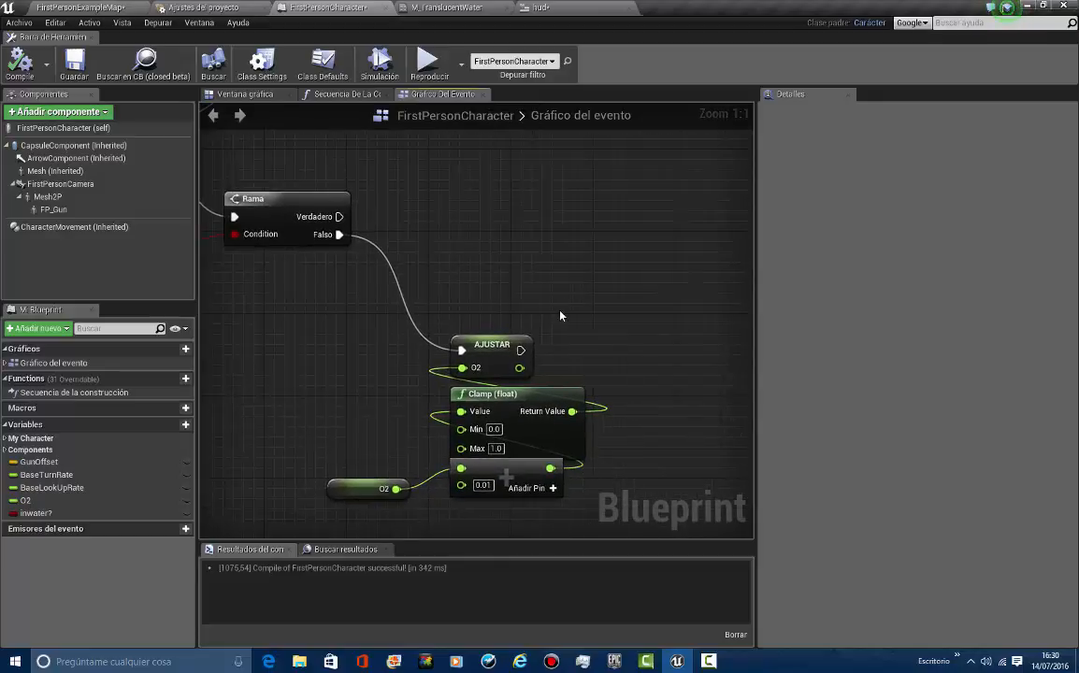
scroll(560, 316, down, 4)
right_drag(559, 314, 507, 271)
scroll(494, 386, up, 2)
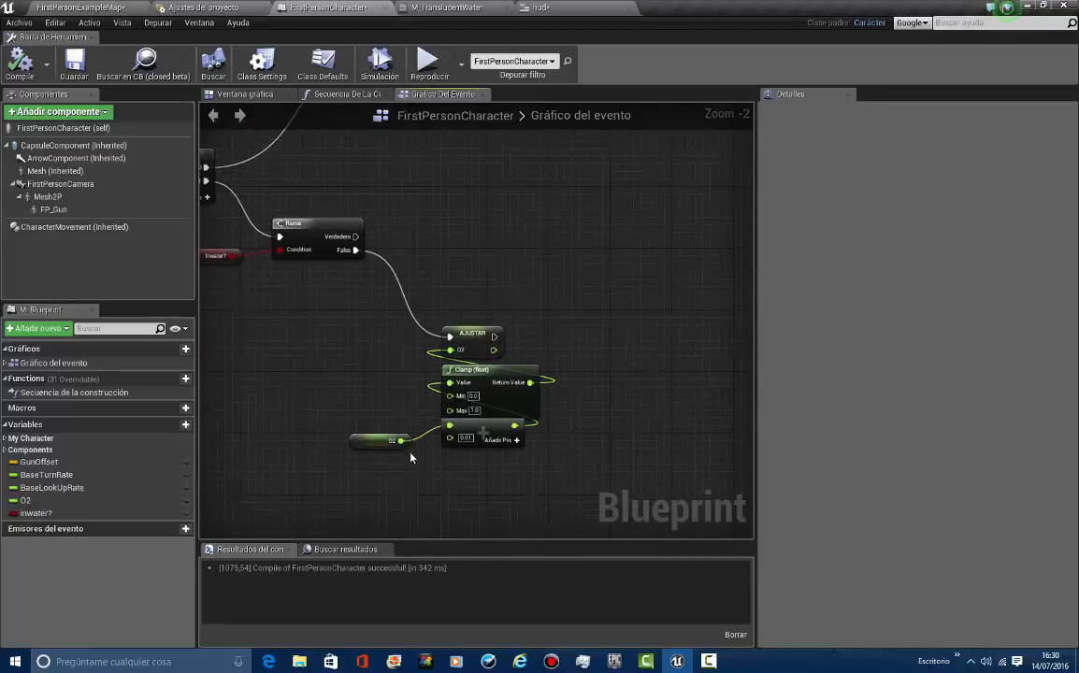
drag(413, 452, 487, 465)
drag(394, 457, 392, 454)
drag(368, 442, 527, 330)
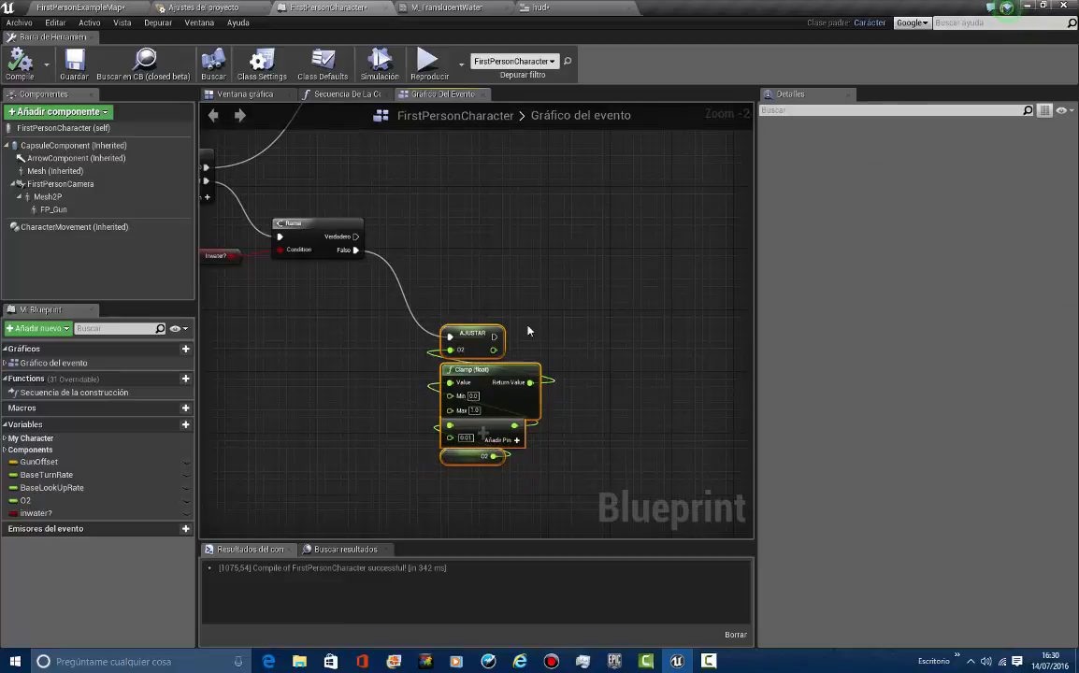
right_drag(527, 330, 616, 283)
drag(595, 325, 432, 348)
scroll(424, 276, up, 2)
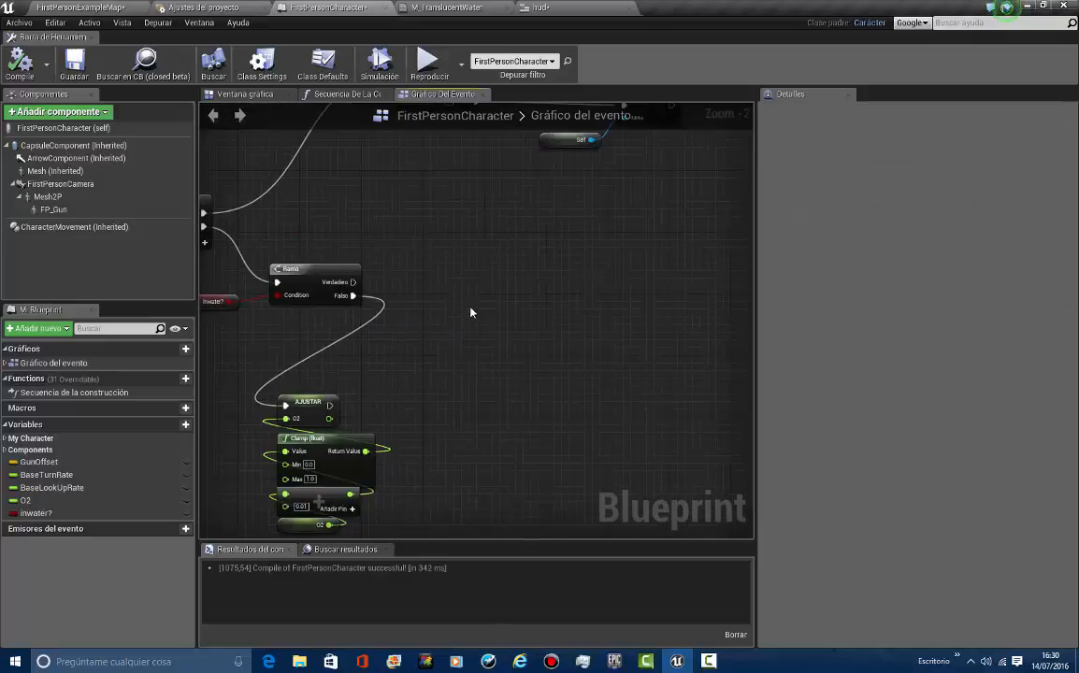
Duplicate the Set O2 node group and connect the Branch's true output to the copied Set O2 node
key(ctrl+c)
key(ctrl+v)
drag(479, 235, 316, 276)
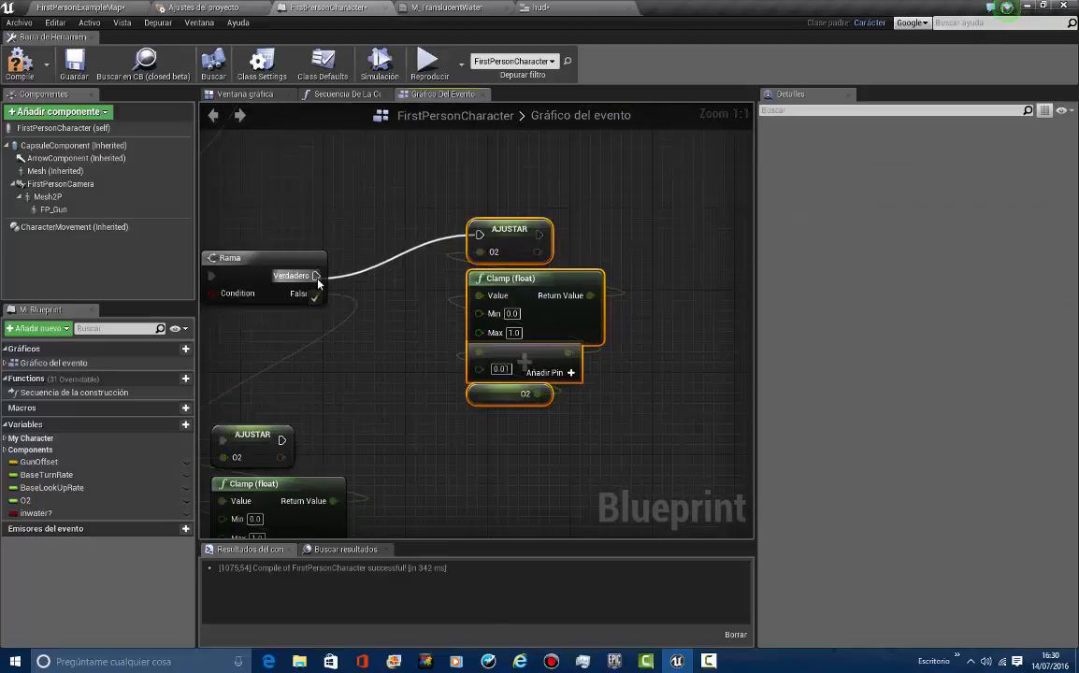
Replace the copied group's addition node with a float - float node feeding the Clamp's Value
right_drag(389, 358, 428, 395)
click(561, 393)
key(Delete)
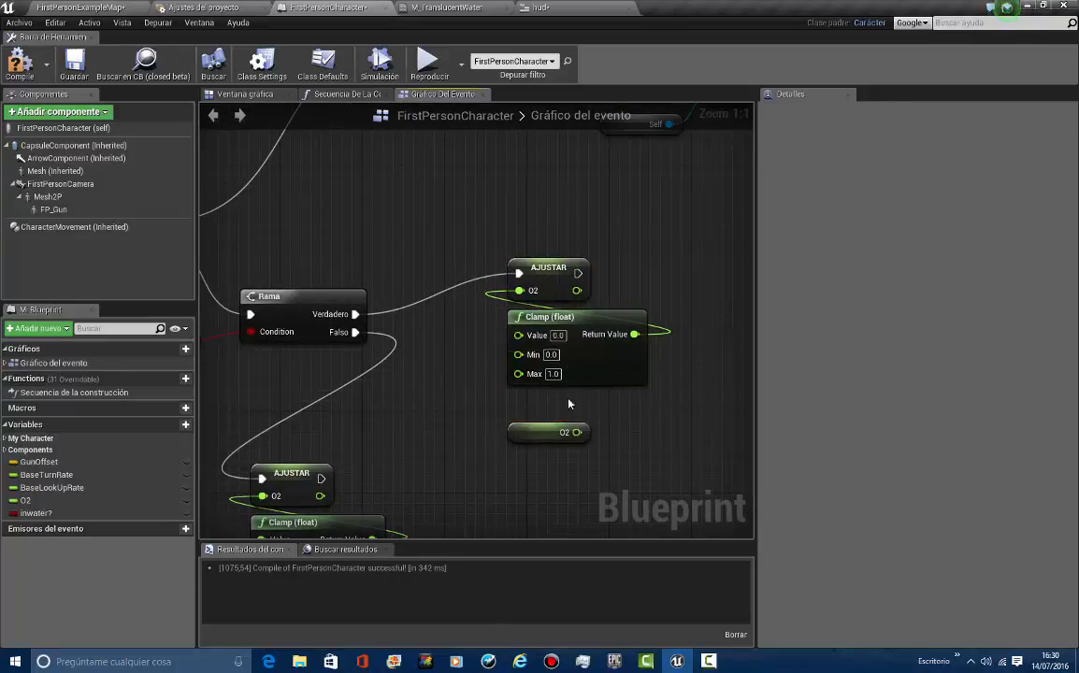
drag(518, 335, 573, 389)
key(Up)
key(Return)
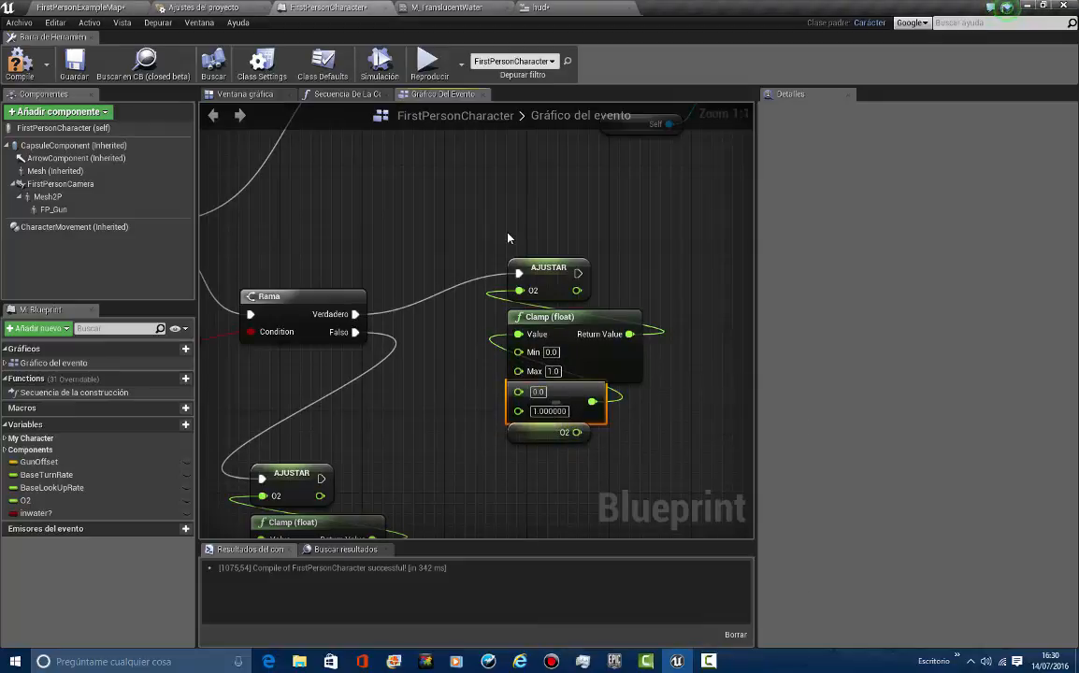
Delete the copied Clamp node and wire the O2 getter through the subtraction node into the true branch's Set O2
drag(411, 352, 636, 357)
key(Delete)
drag(423, 393, 488, 294)
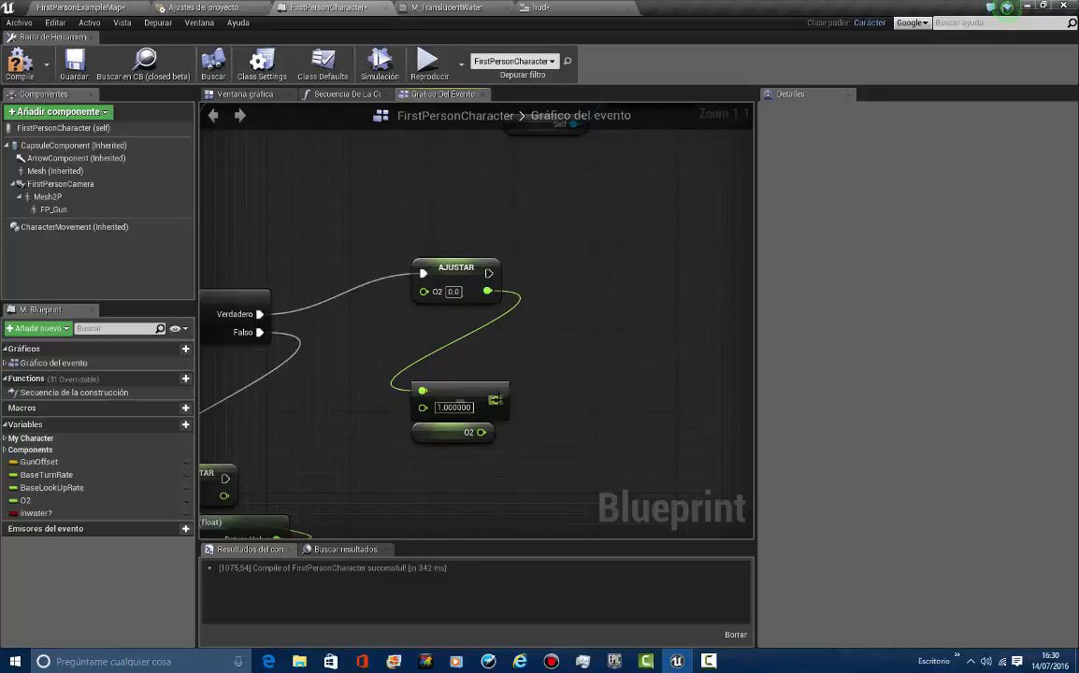
drag(496, 401, 441, 294)
click(437, 432)
drag(438, 433, 390, 464)
click(539, 342)
right_drag(538, 342, 534, 310)
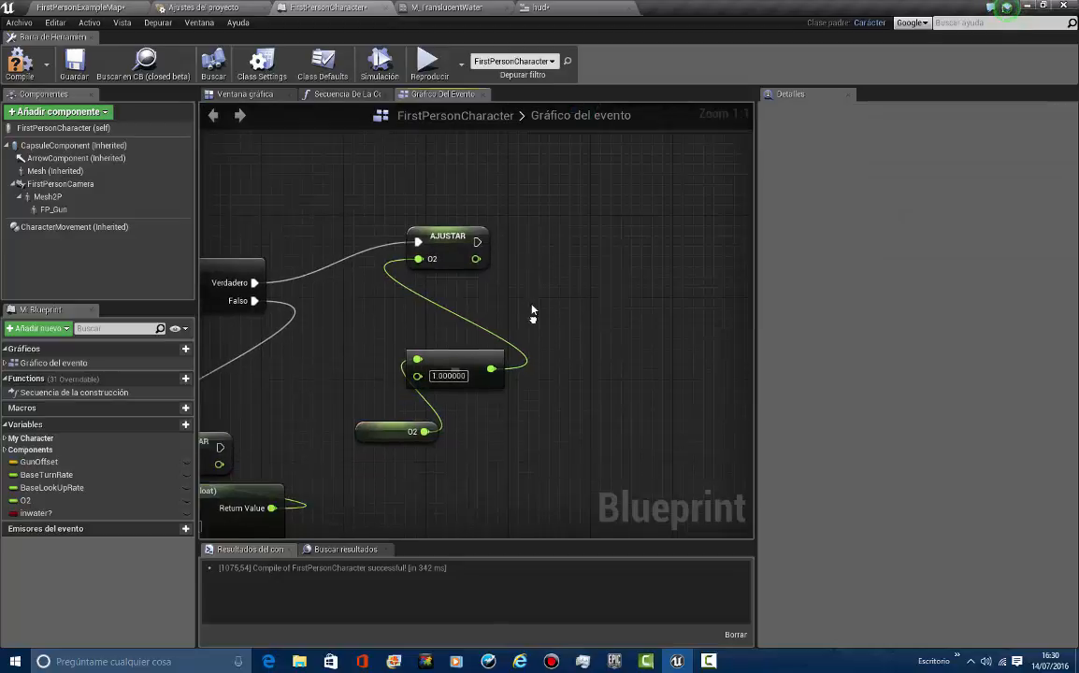
Set the subtraction node's second value to 0.01
scroll(533, 311, down, 6)
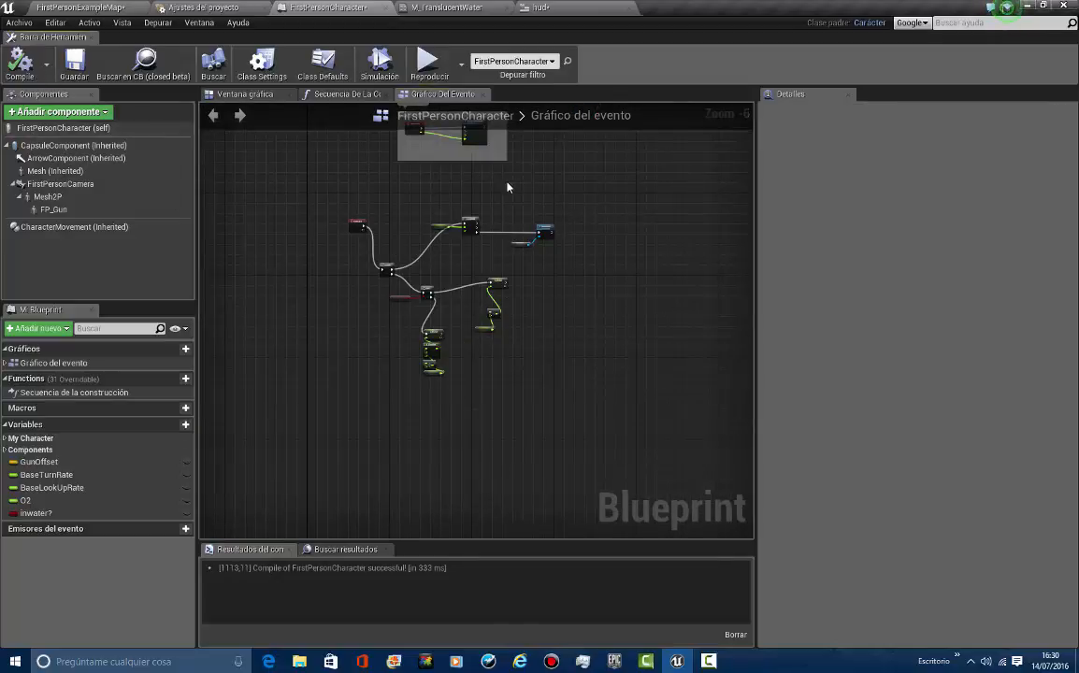
scroll(497, 309, up, 7)
scroll(497, 313, down, 7)
scroll(495, 308, up, 5)
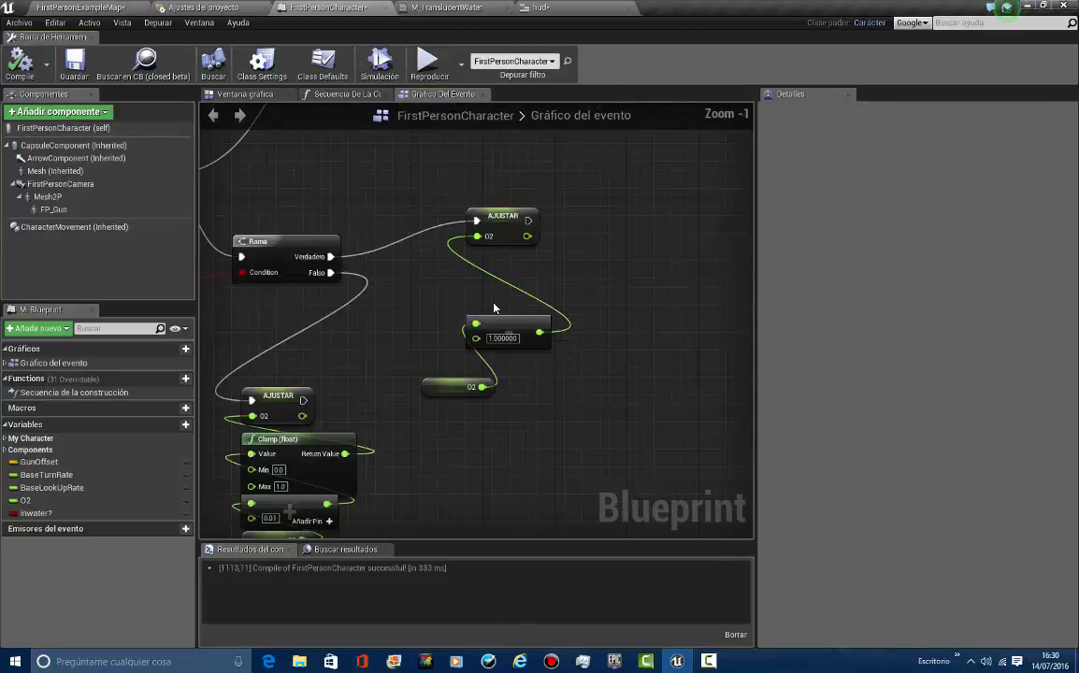
scroll(383, 255, up, 1)
right_drag(383, 256, 450, 359)
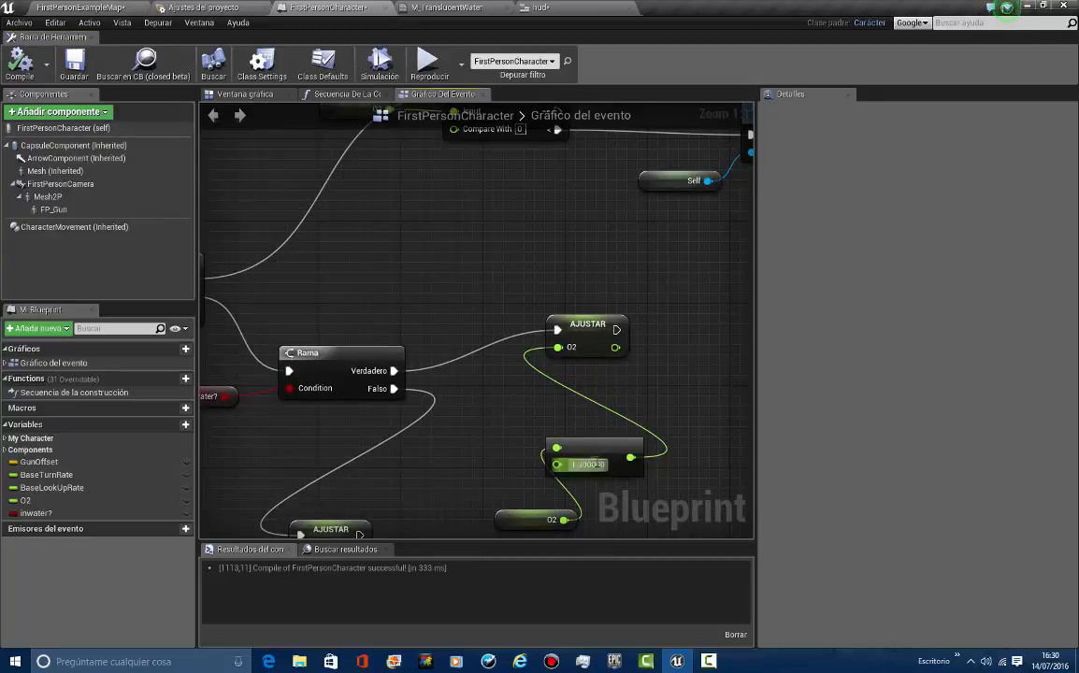
text(0.01)
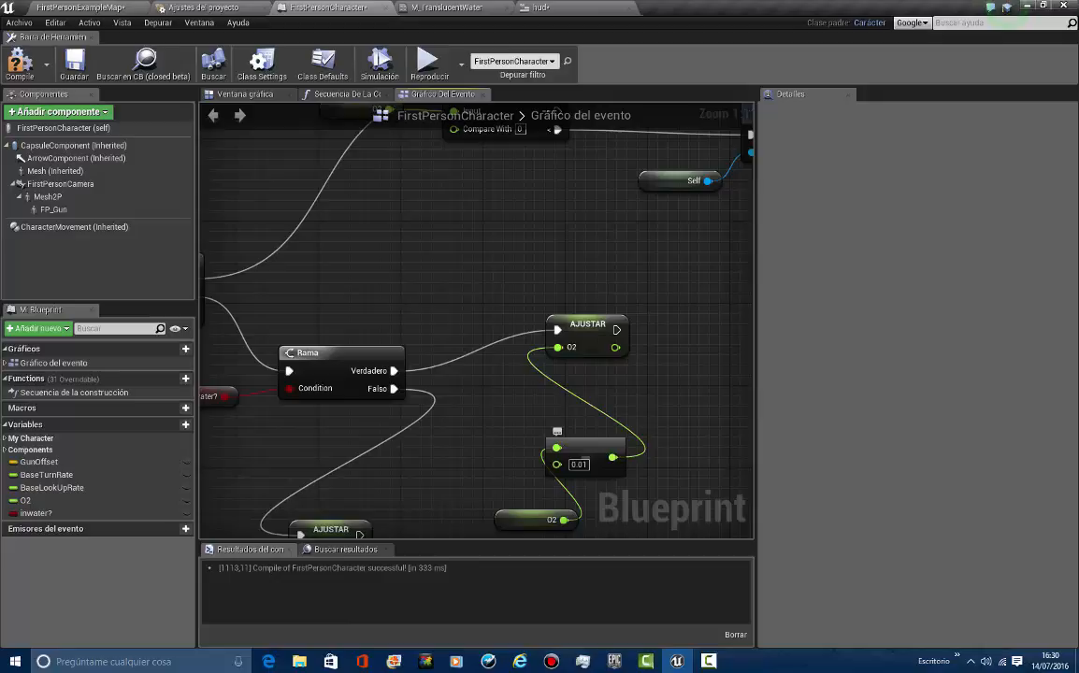
Move the true branch's Set O2, subtraction and O2 getter nodes farther away from the Branch
right_drag(467, 309, 404, 221)
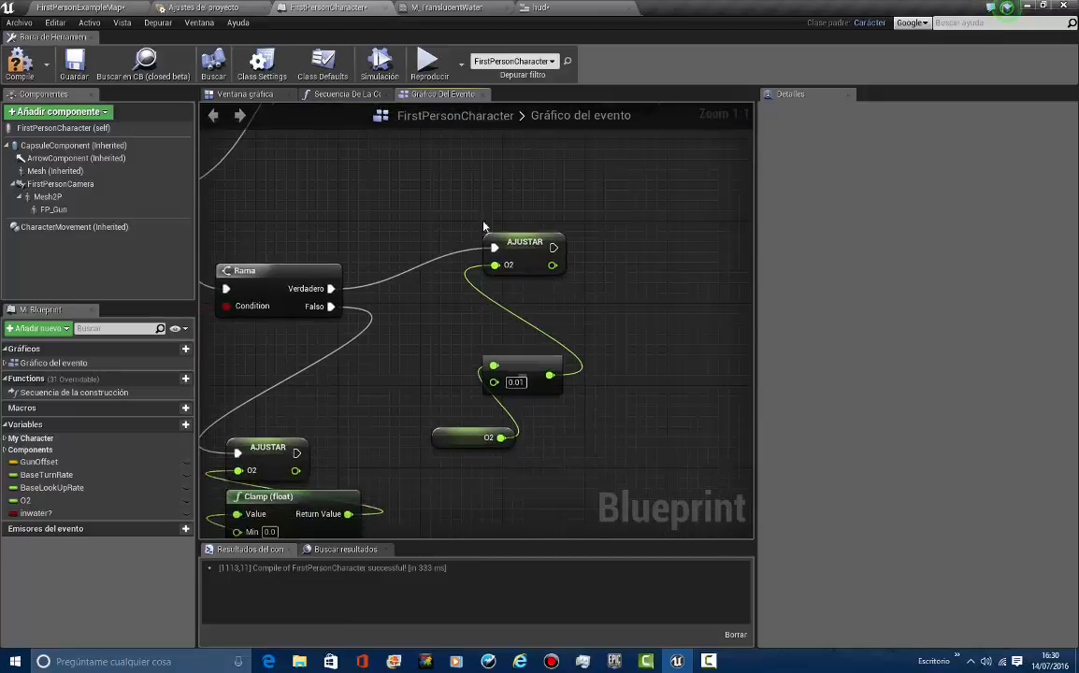
drag(421, 210, 606, 514)
drag(530, 259, 535, 206)
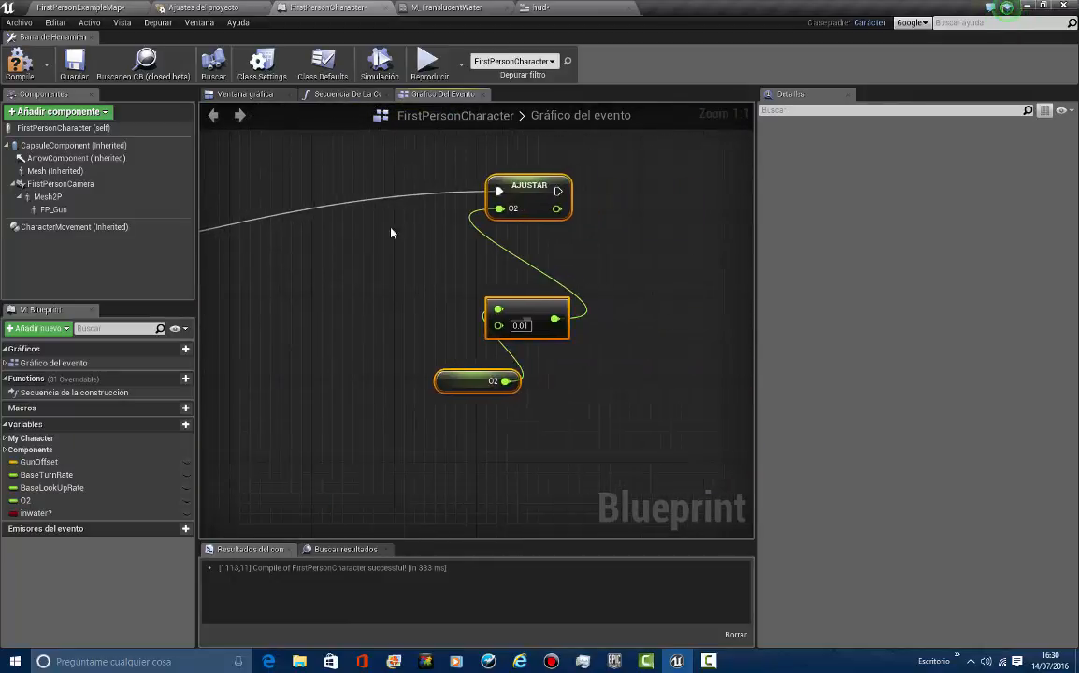
click(390, 234)
Insert a Delay node between the Branch's true output and its Set O2 node
right_drag(352, 354, 421, 392)
right_drag(233, 369, 437, 386)
right_drag(307, 384, 402, 391)
scroll(327, 356, down, 1)
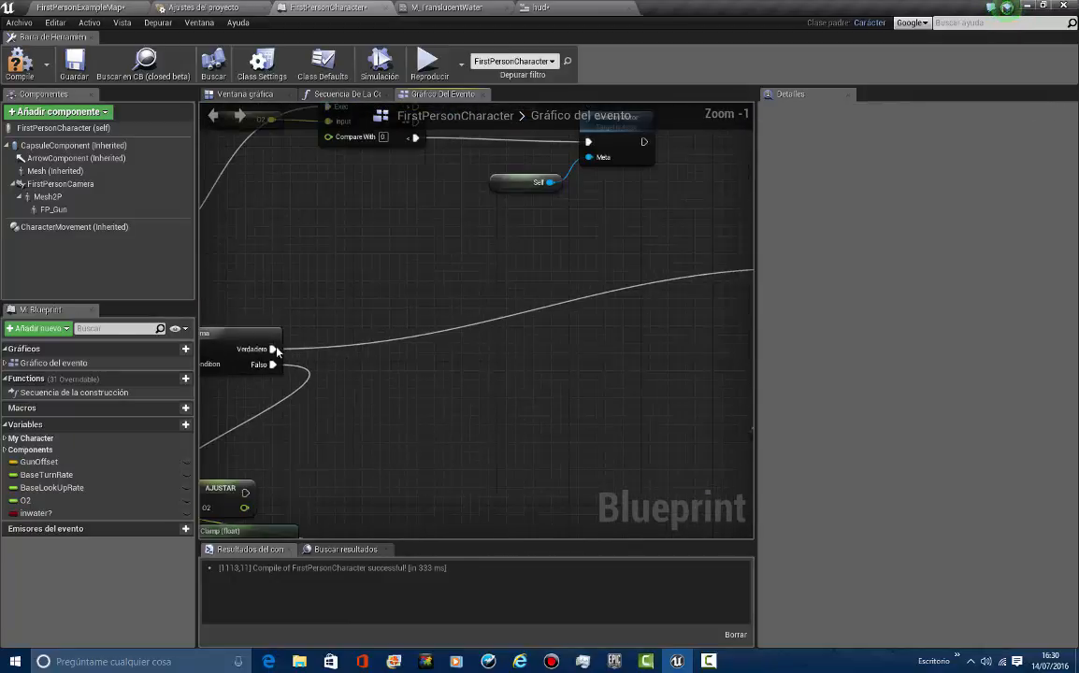
drag(277, 351, 435, 346)
text(deloay)
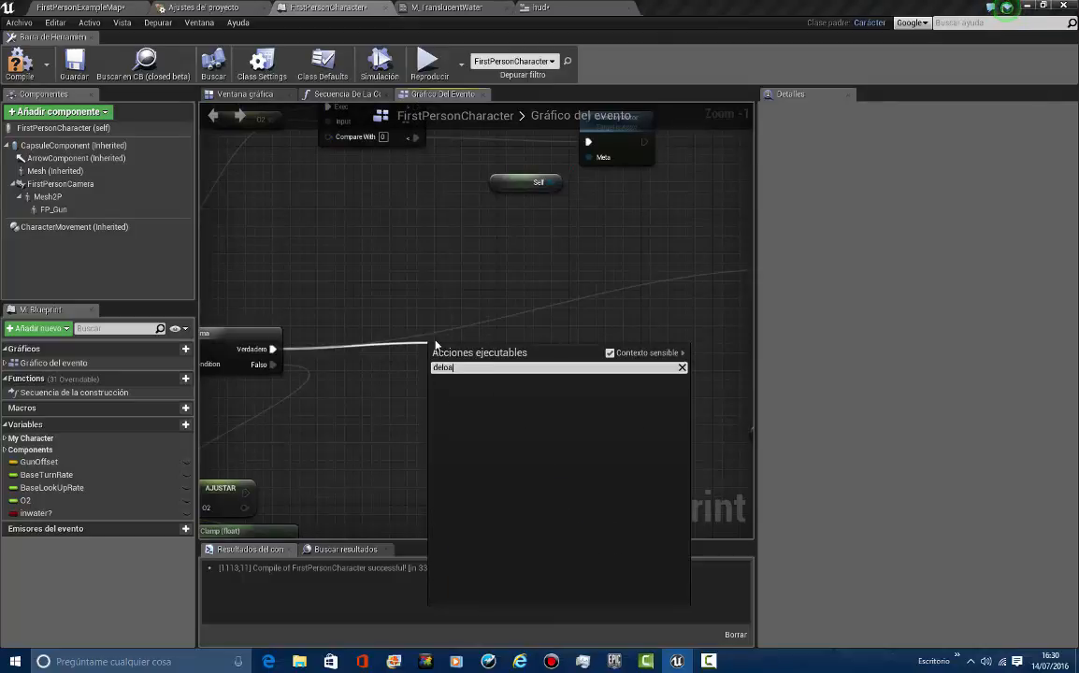
key(BackSpace)
key(BackSpace)
text(ay)
key(Return)
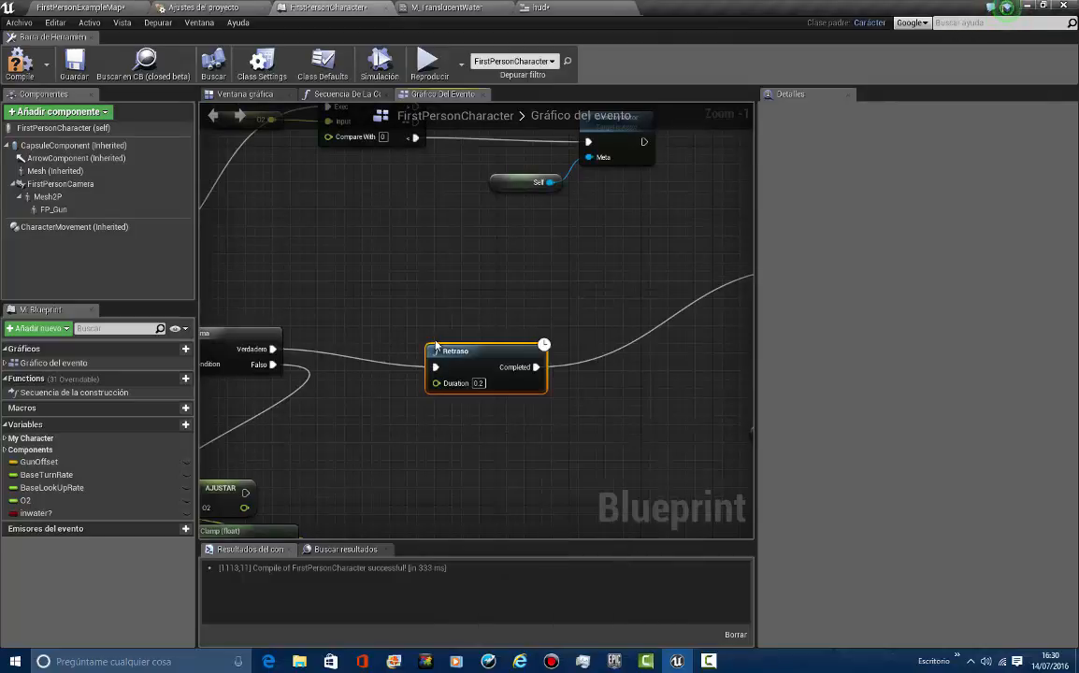
Set the Delay node's duration to 1 and compile the blueprint
right_click(436, 344)
click(449, 330)
click(481, 385)
text(1)
right_drag(503, 430, 231, 410)
click(20, 65)
Set the subtraction node's second value to 0.02 and recompile the blueprint
right_drag(645, 370, 406, 383)
scroll(566, 384, up, 1)
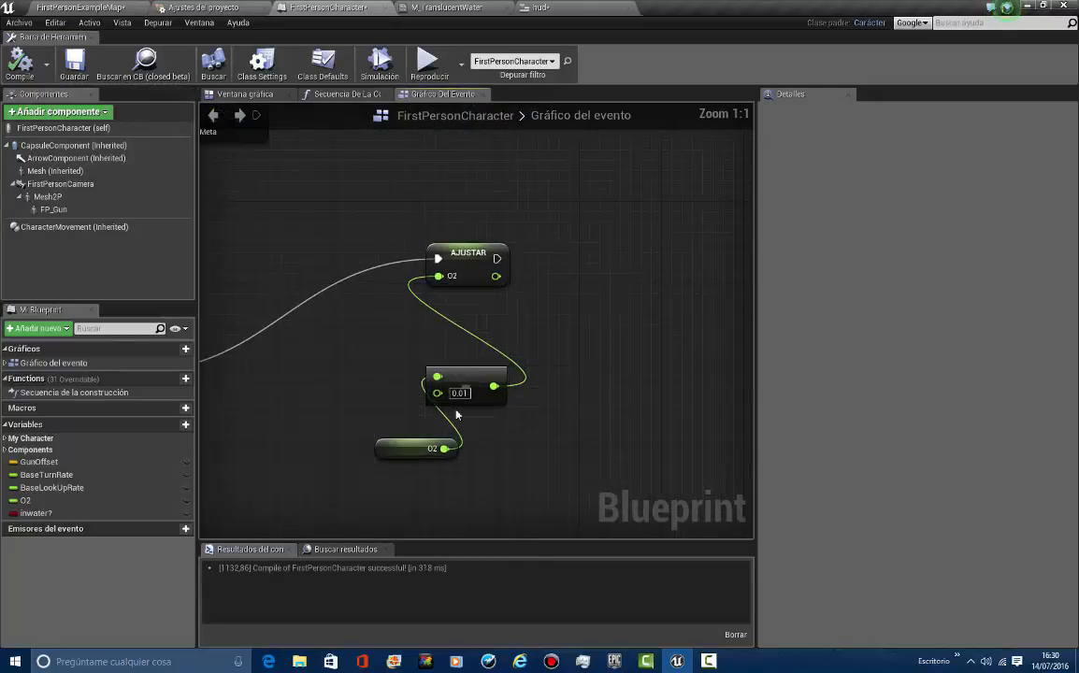
text(0.02)
key(Return)
click(20, 64)
Create an Actor blueprint named watervol in the level project's Content folder and open it for editing
scroll(479, 301, down, 4)
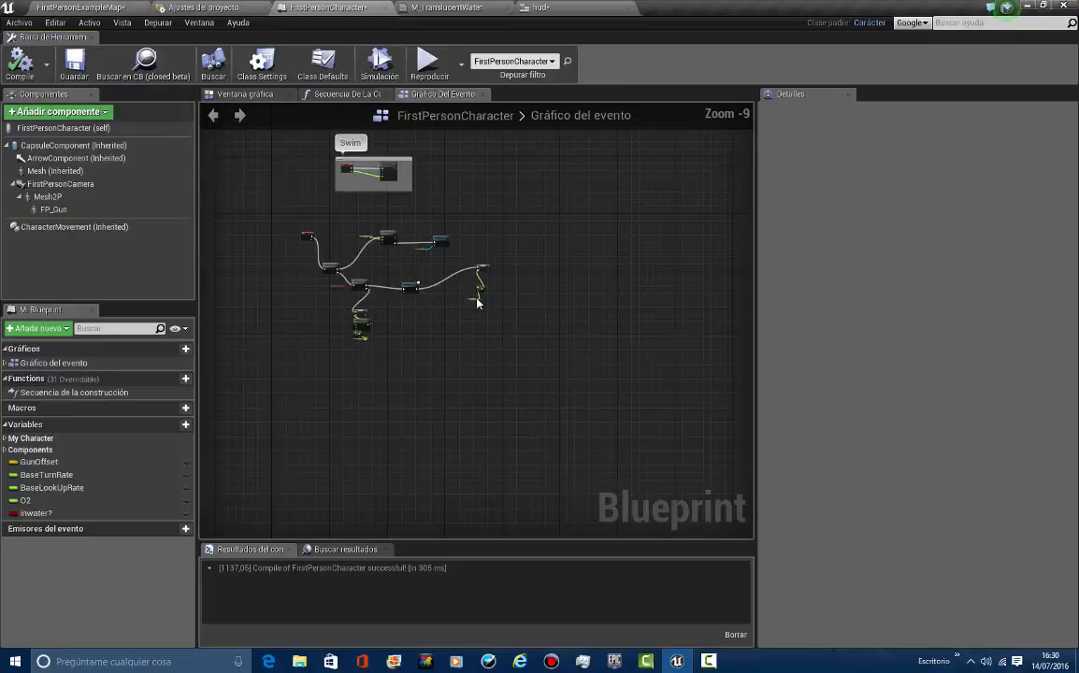
scroll(297, 207, down, 3)
click(94, 7)
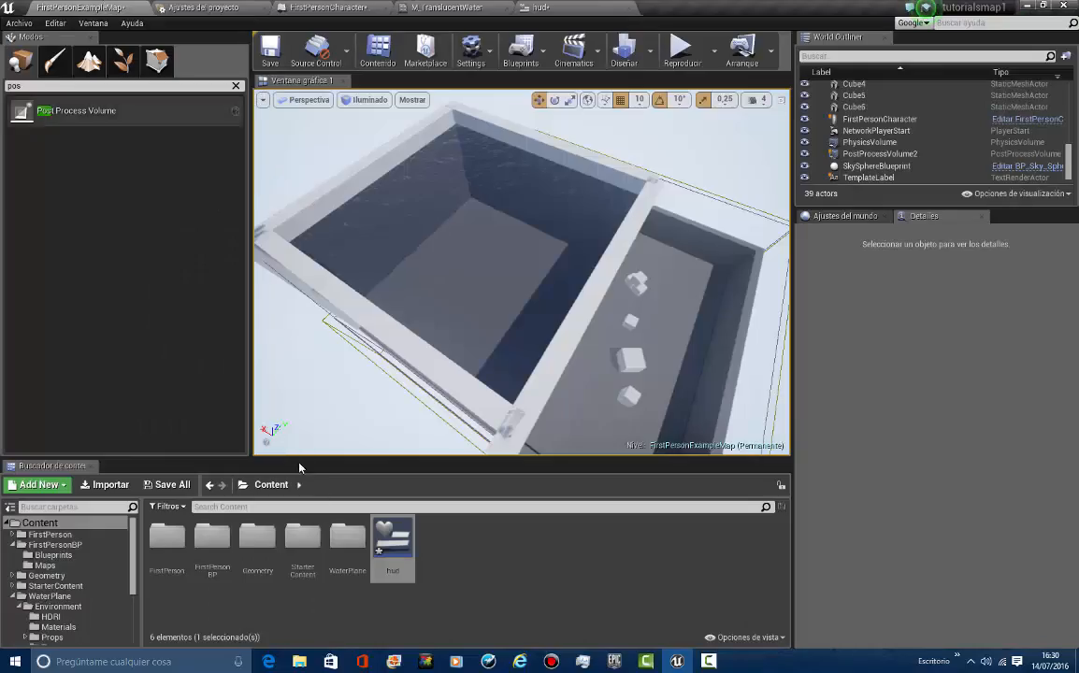
right_click(429, 503)
key(Escape)
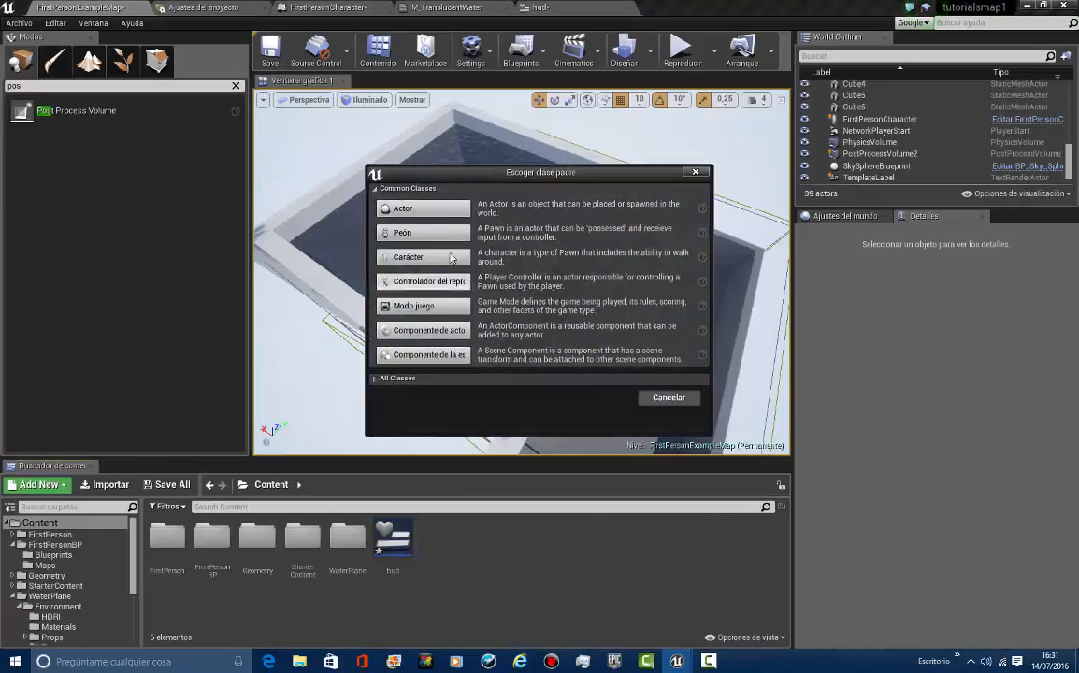
click(445, 211)
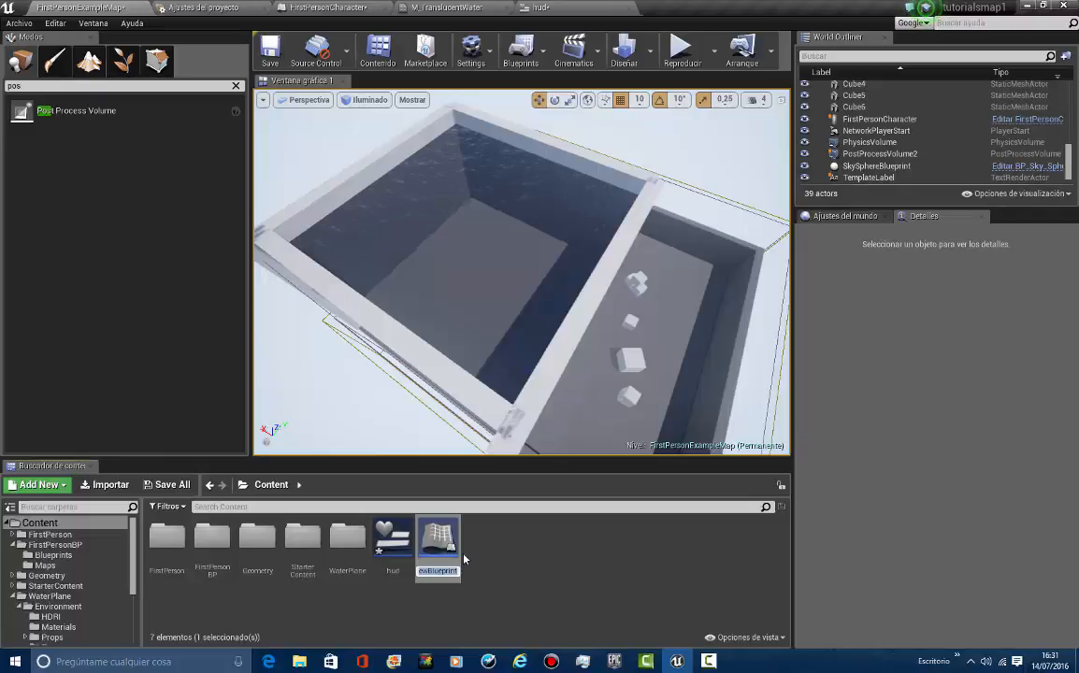
text(watervol)
key(Return)
double_click(420, 549)
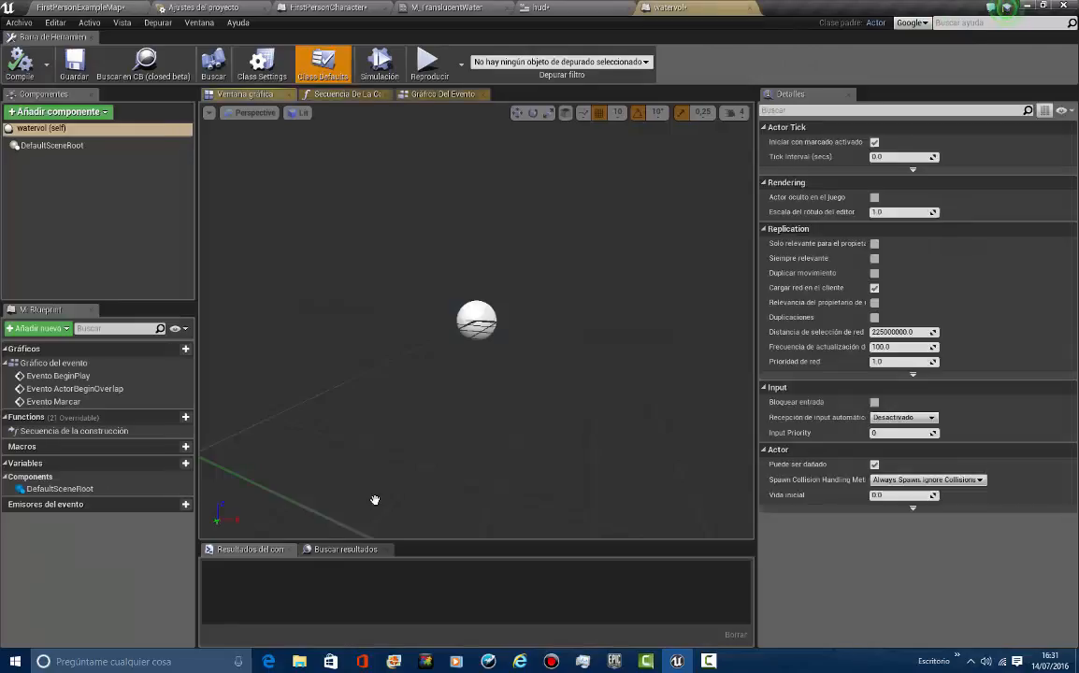
Add a Box Collision component to the watervol blueprint
click(58, 112)
text(box)
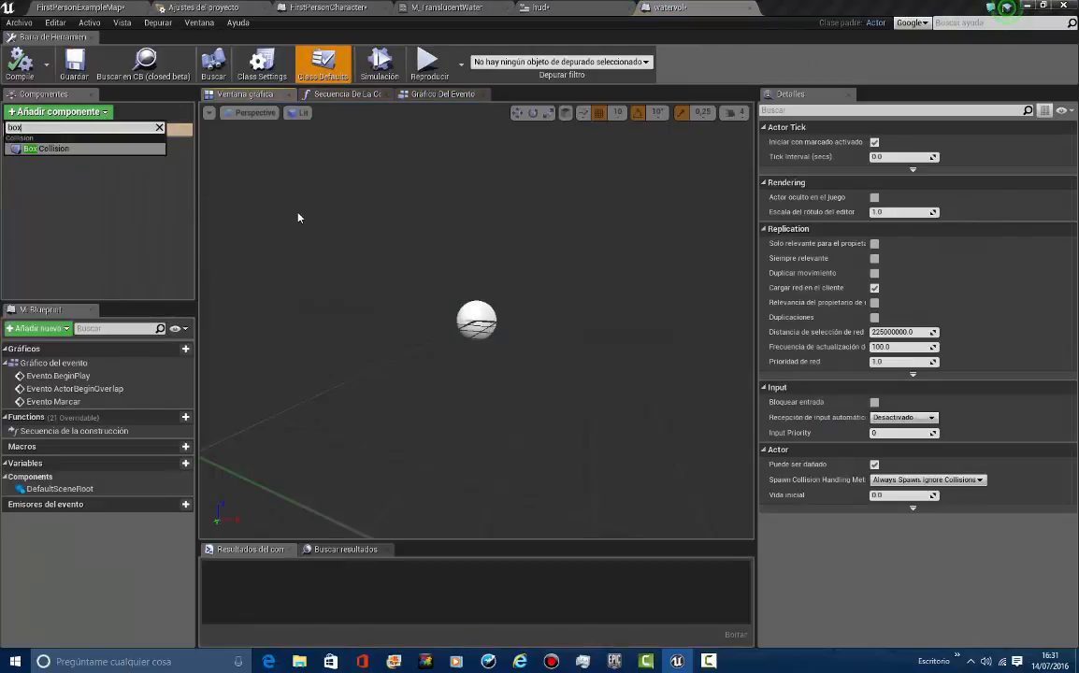
key(Return)
right_drag(351, 291, 361, 335)
Set the Box component's collision preset to Custom and bring its individual response settings into view
scroll(984, 506, down, 4)
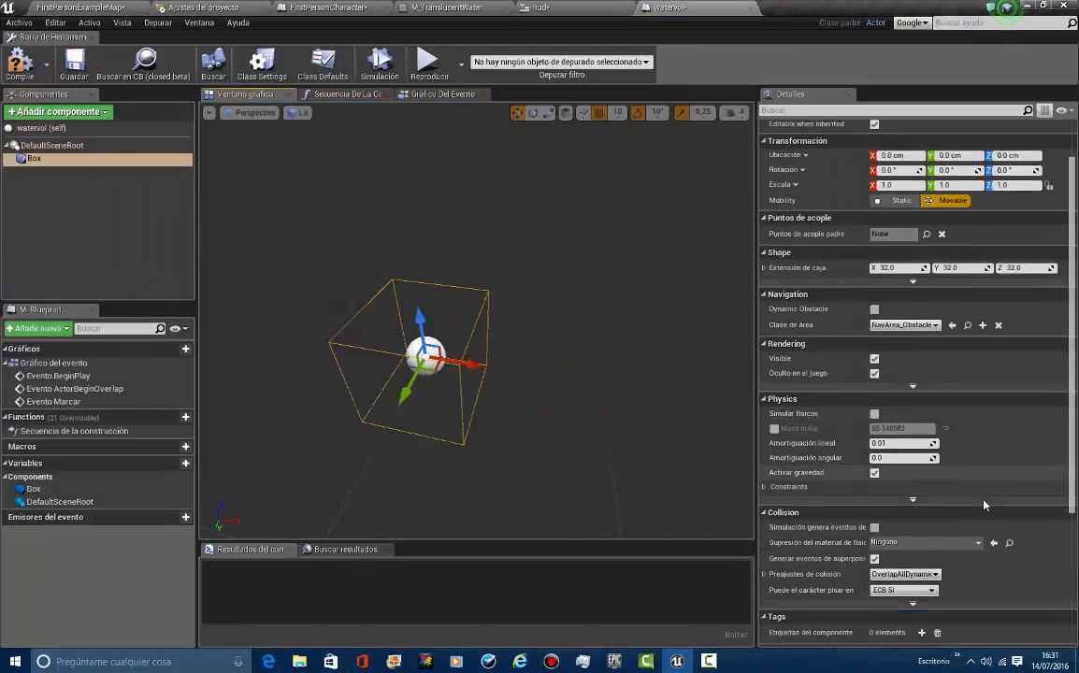
click(902, 555)
click(961, 509)
scroll(946, 543, down, 5)
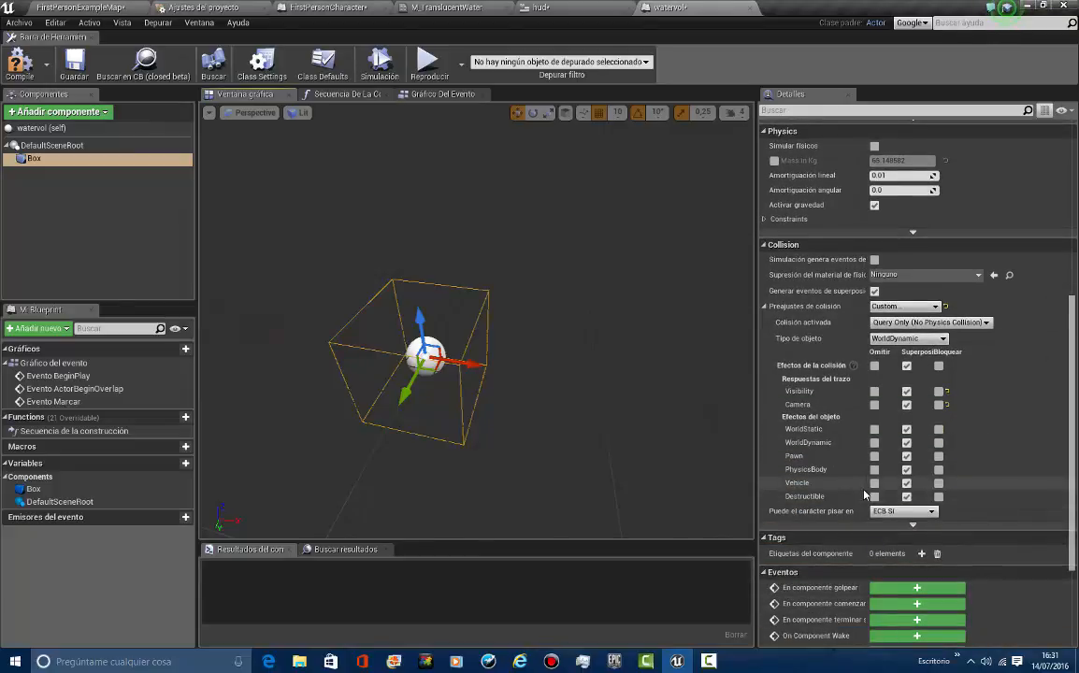
Reset the Box component's collision preset to its default OverlapAllDynamic
key(s)
mouse_move(302, 239)
right_down()
mouse_move(234, 234)
mouse_move(303, 243)
right_up()
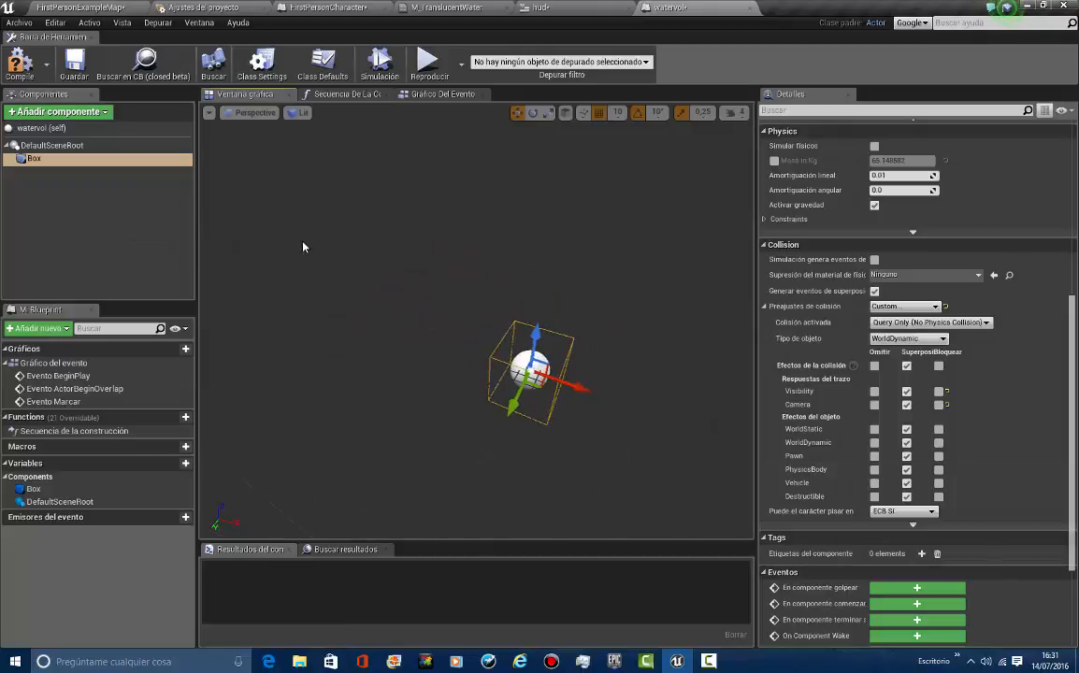
click(946, 307)
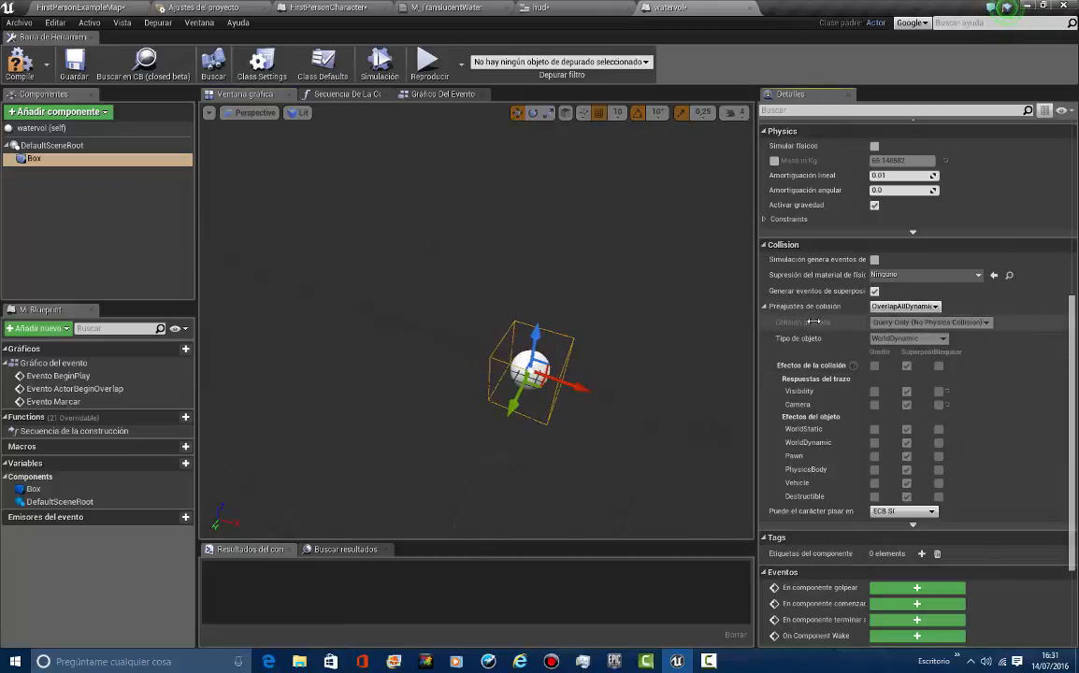
Delete all the default event nodes from the watervol event graph
click(430, 100)
scroll(468, 255, down, 7)
drag(330, 422, 657, 176)
key(Delete)
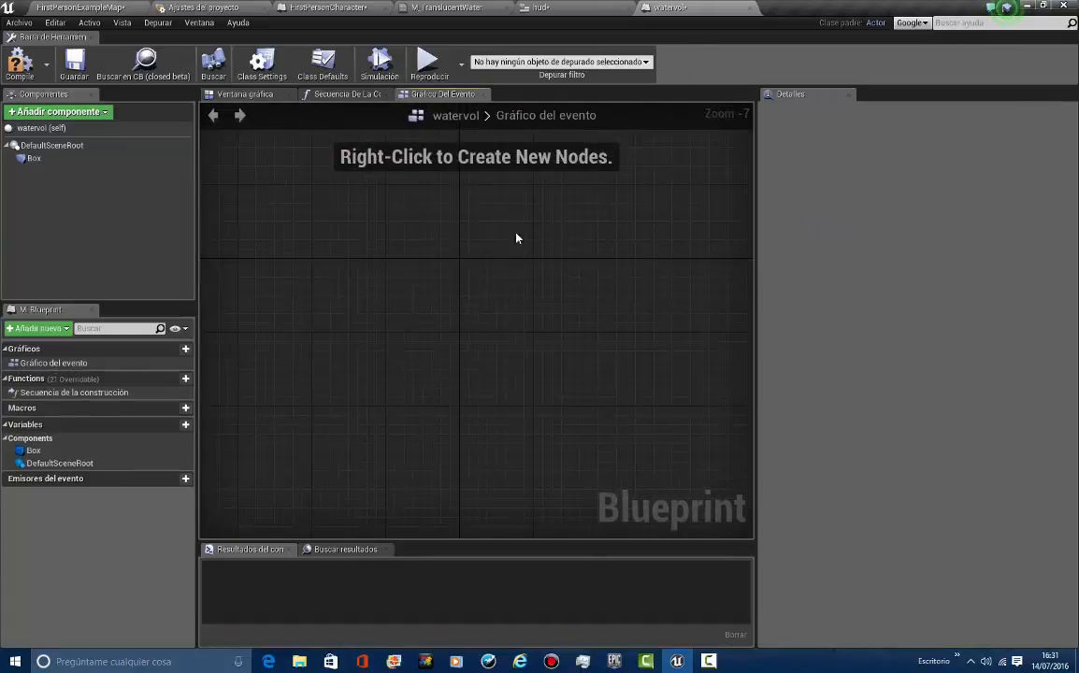
Add an On Component Begin Overlap event for the Box component to the empty event graph
scroll(517, 238, up, 6)
click(34, 158)
right_click(578, 320)
text(b)
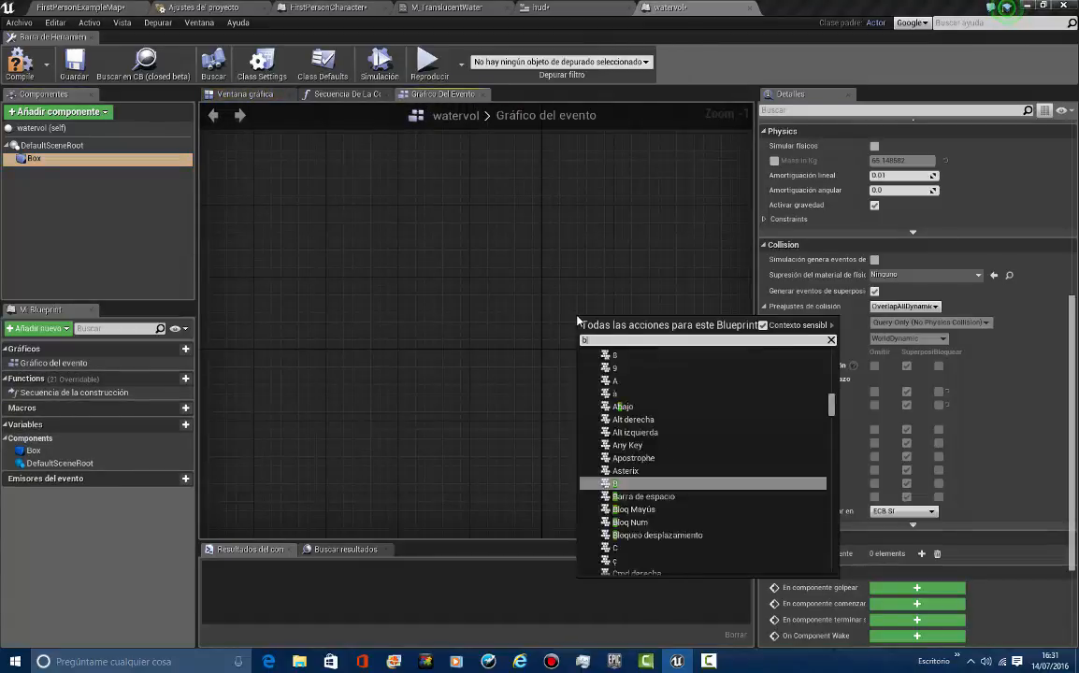
text(egin voe)
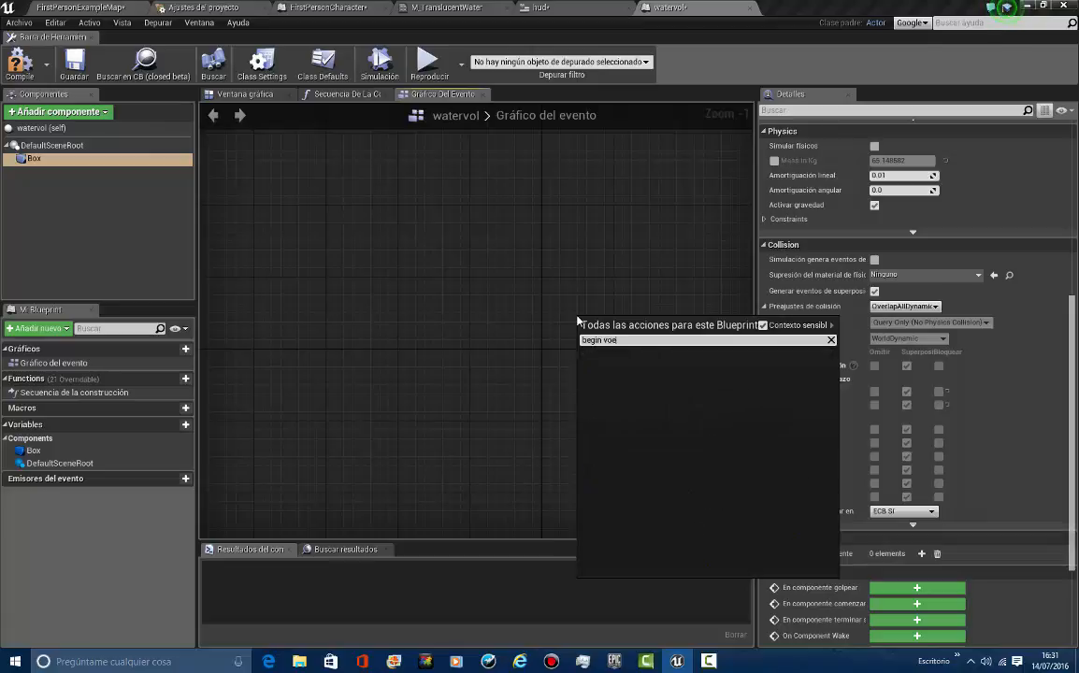
key(BackSpace)
key(BackSpace)
key(BackSpace)
key(BackSpace)
text(overlap)
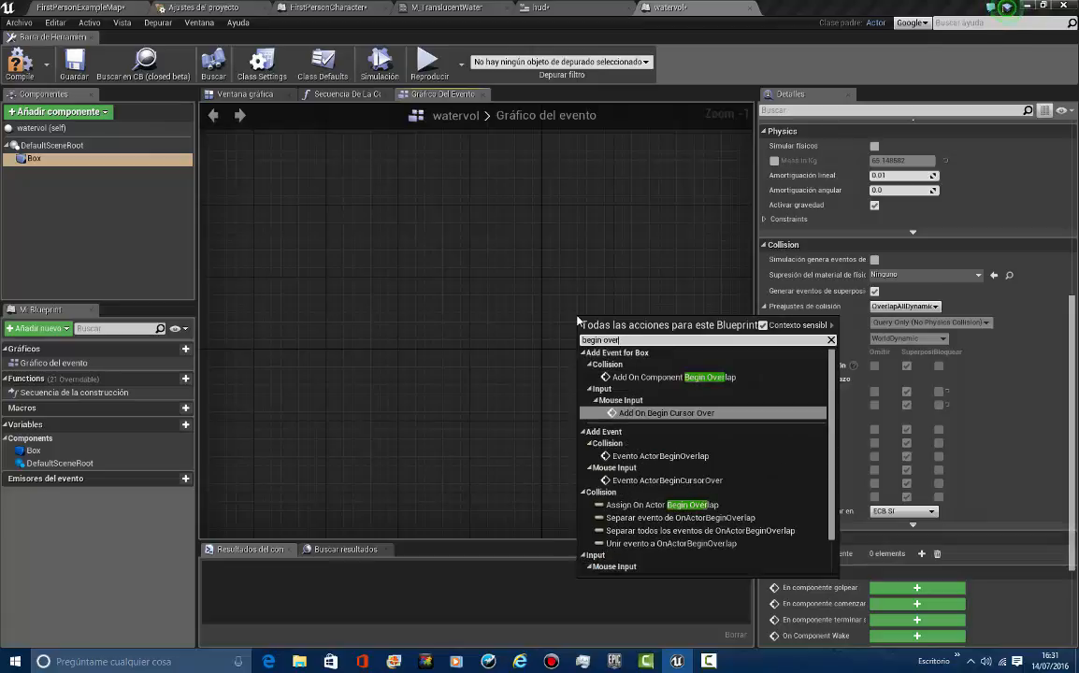
key(Return)
right_drag(632, 280, 320, 246)
scroll(378, 302, up, 1)
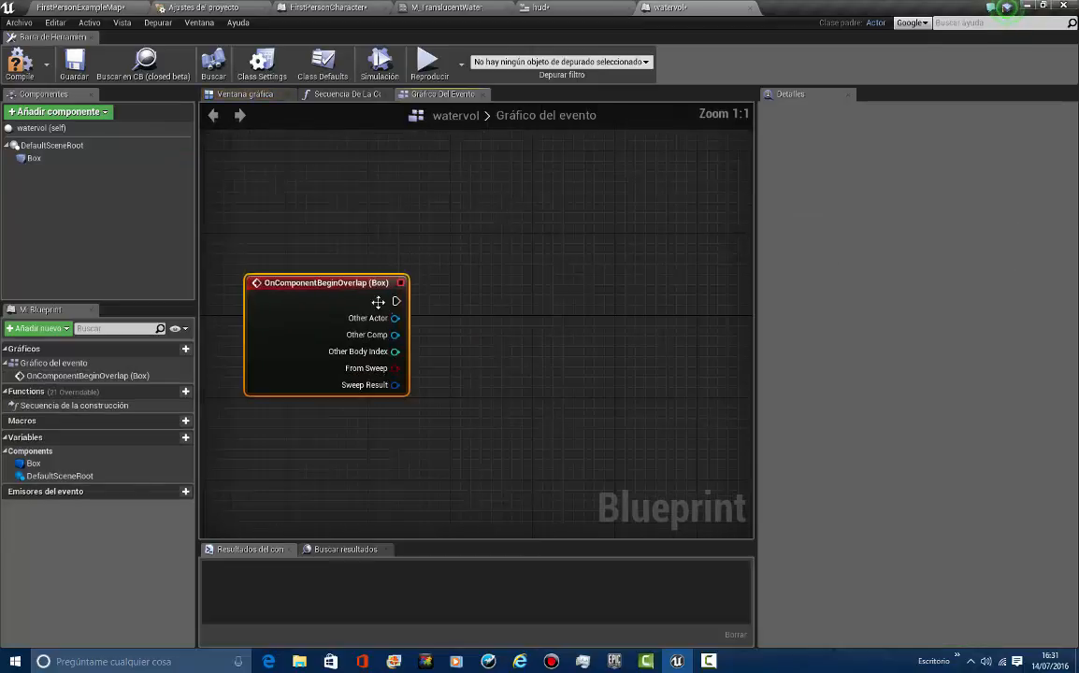
drag(443, 323, 443, 323)
text(cast)
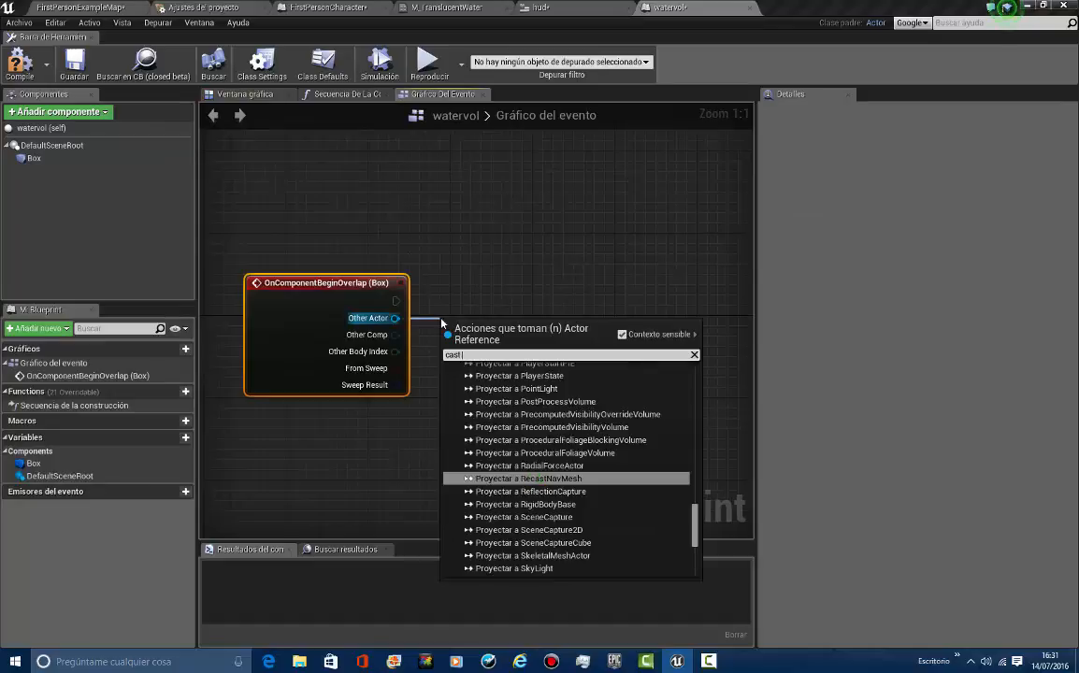
text( to my ch)
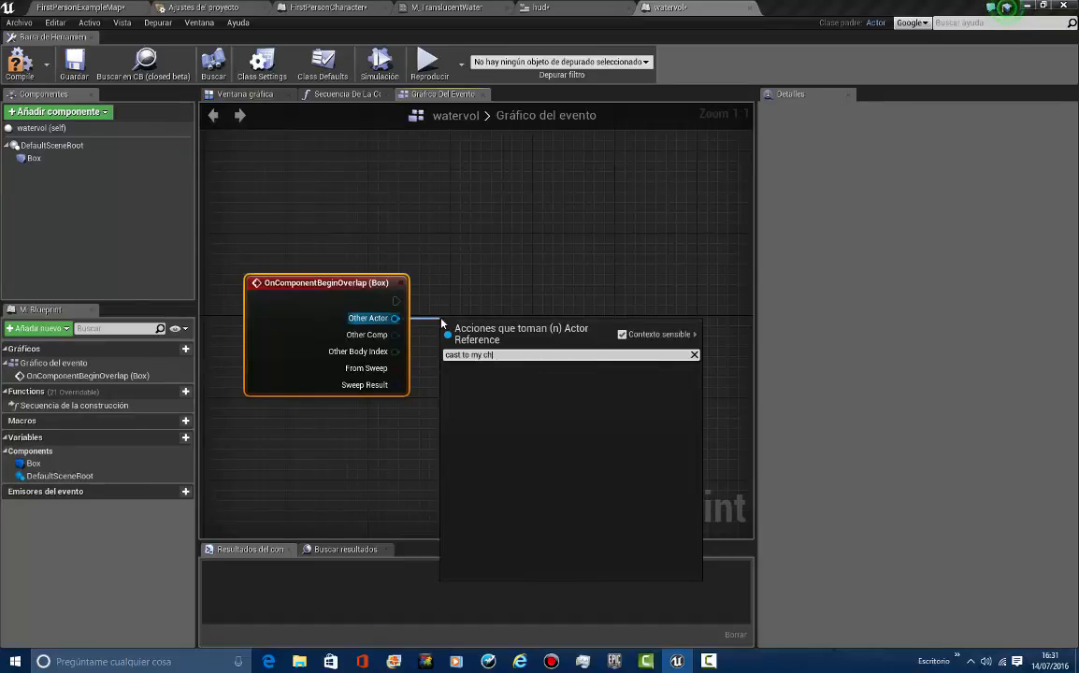
key(BackSpace)
key(BackSpace)
key(BackSpace)
key(BackSpace)
key(Escape)
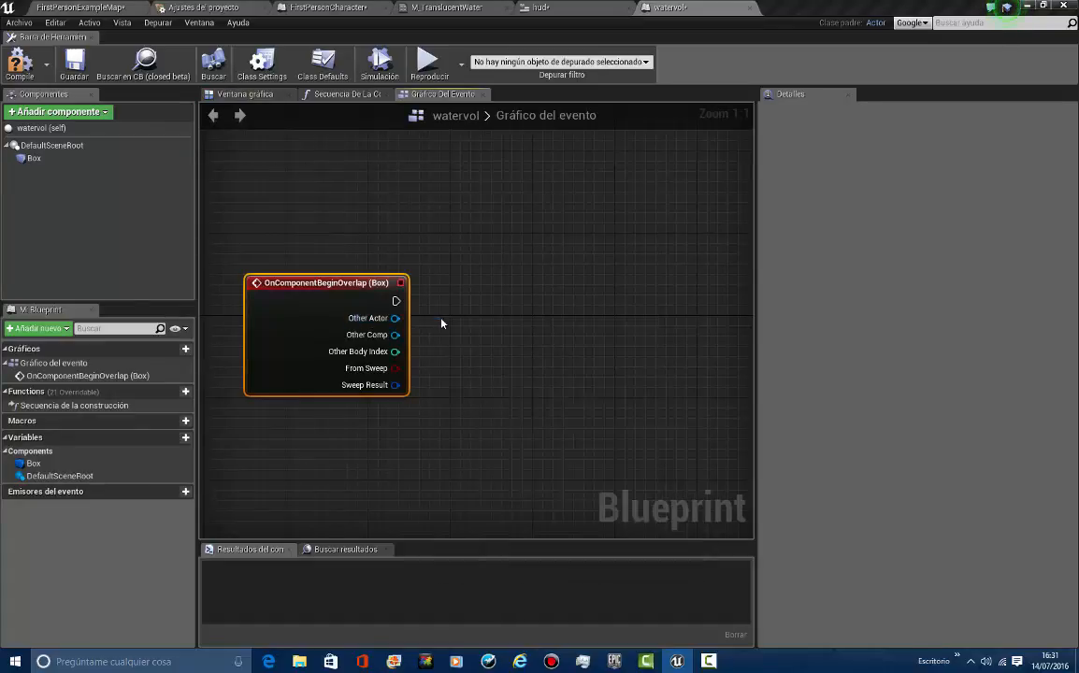
right_click(441, 323)
Cast the begin-overlap event's Other Actor to FirstPersonCharacter
drag(396, 319, 457, 324)
text(cast to)
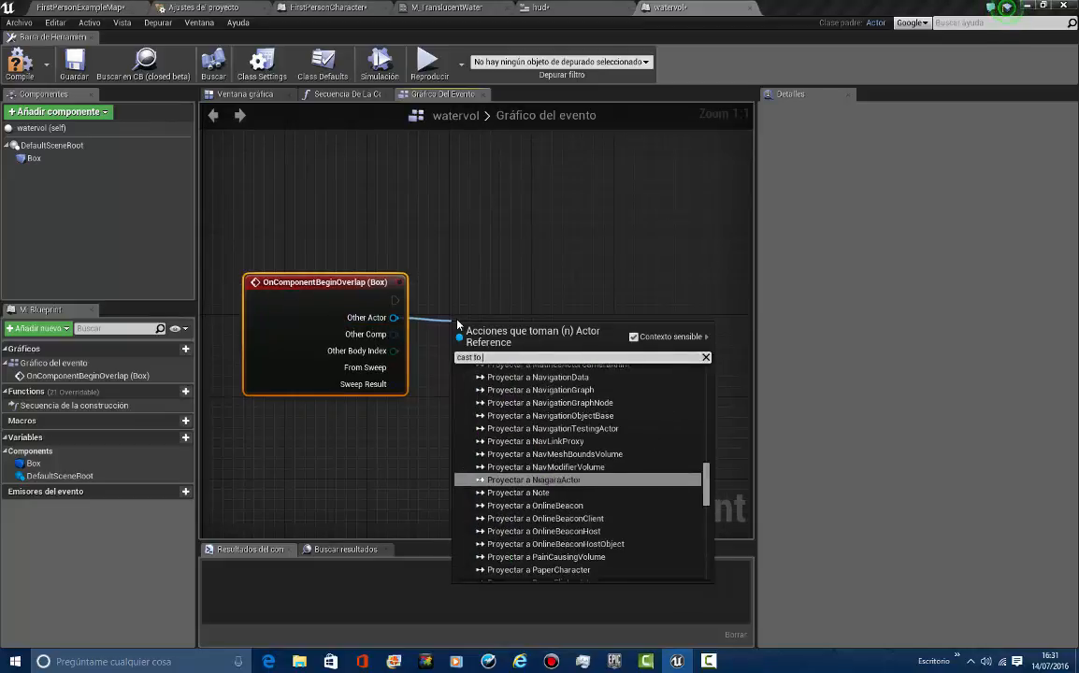
text( firs)
key(Up)
key(Up)
key(Up)
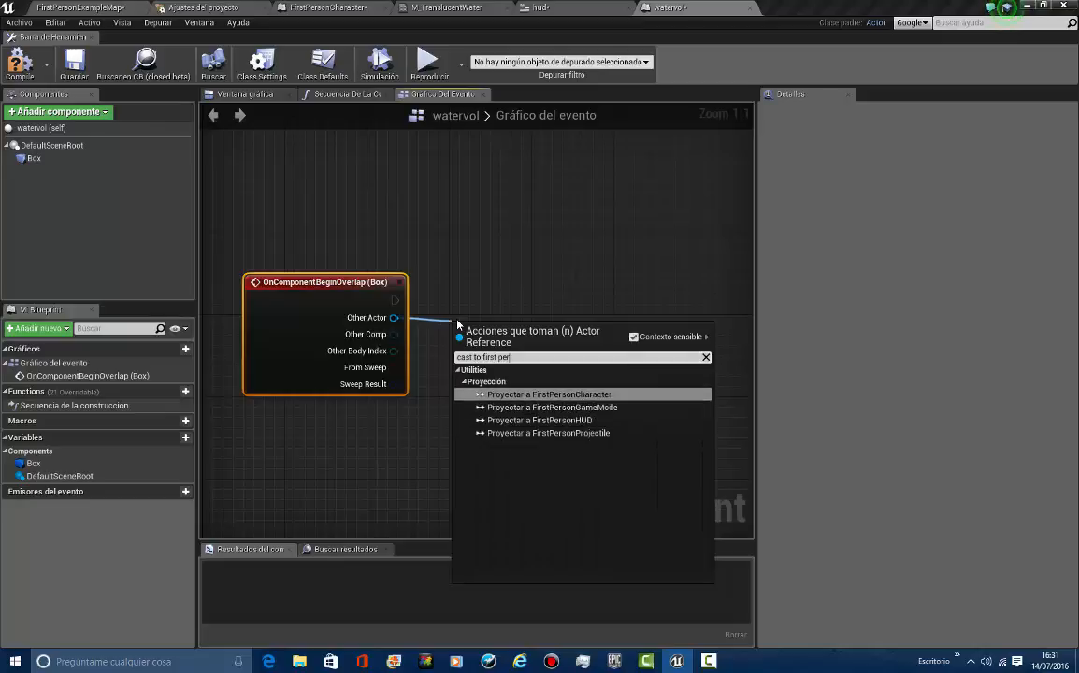
key(Return)
right_drag(286, 469, 415, 401)
Add an On Component End Overlap event for the Box component below the begin-overlap event
click(52, 144)
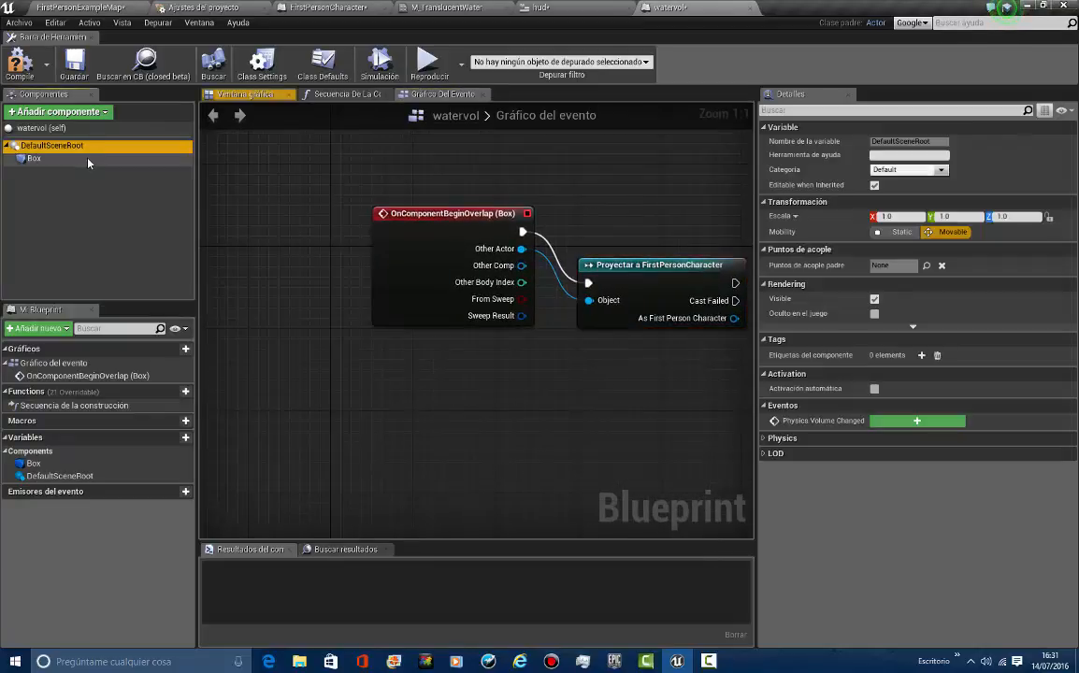
click(34, 158)
right_click(372, 391)
text(end )
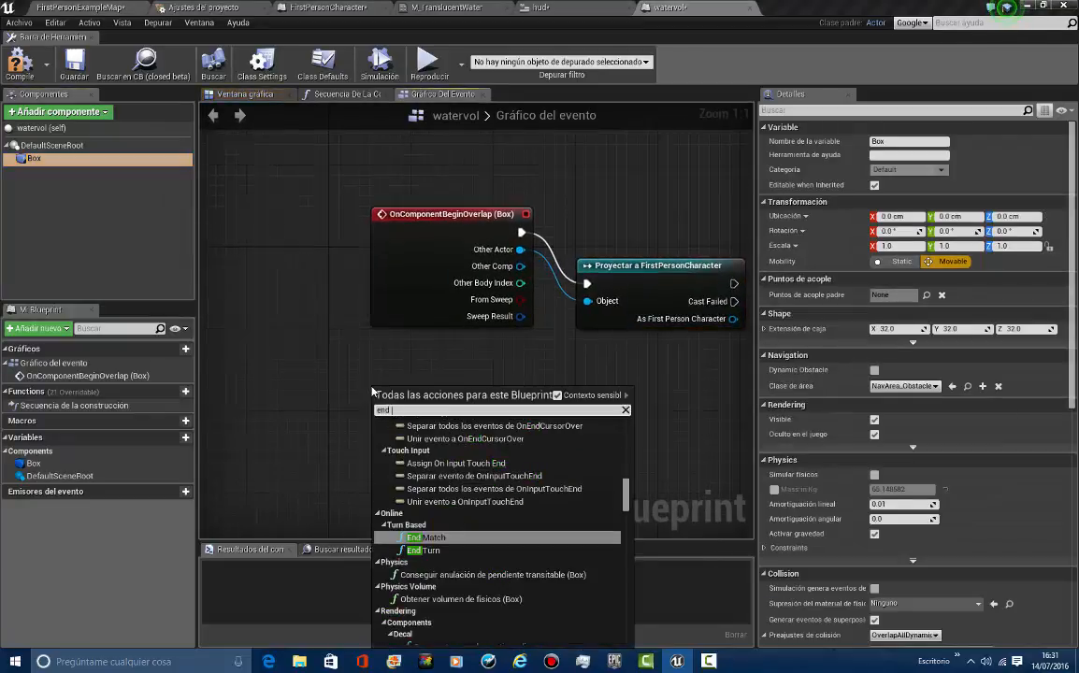
text(overlap)
key(Return)
right_drag(372, 388, 188, 345)
Duplicate the FirstPersonCharacter cast node and connect the end-overlap event and its Other Actor to the copy
key(ctrl+c)
key(ctrl+v)
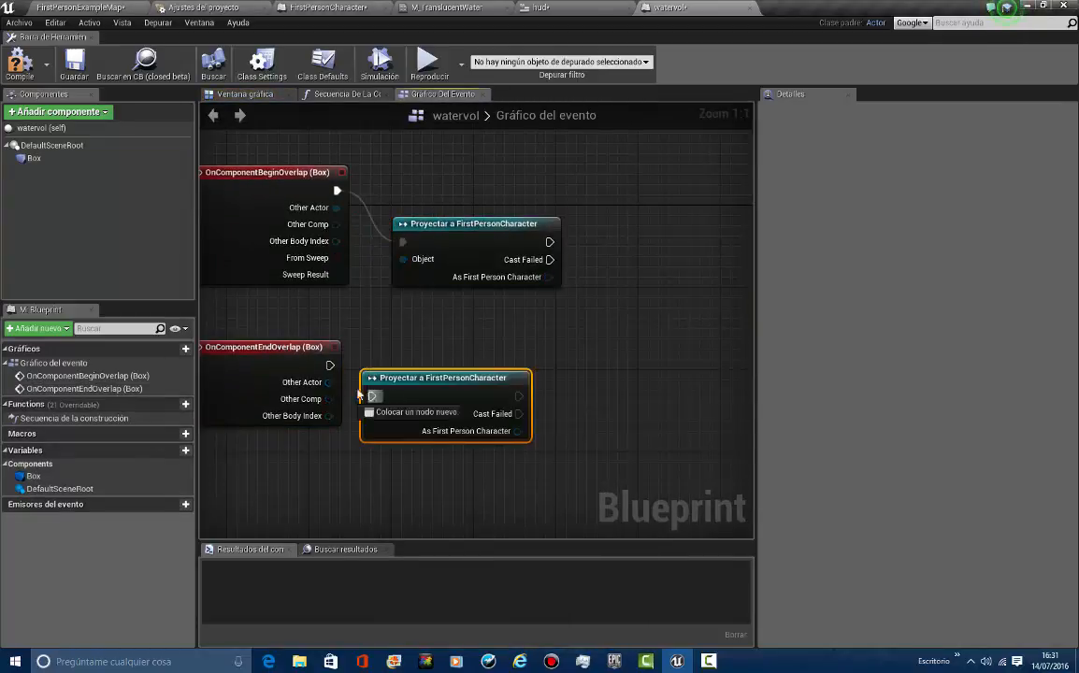
drag(329, 382, 373, 413)
Add a Set Inwater? node from the begin-overlap cast's character output and wire the cast's execution output into it
right_drag(548, 286, 437, 324)
drag(585, 322, 585, 322)
text(inwat)
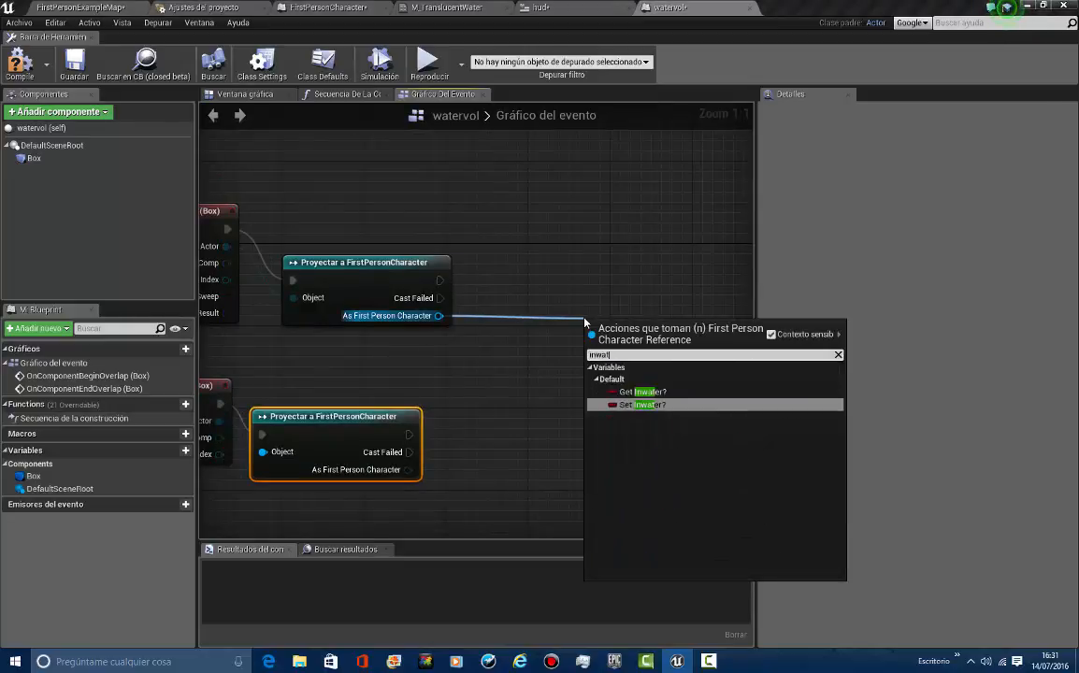
key(Return)
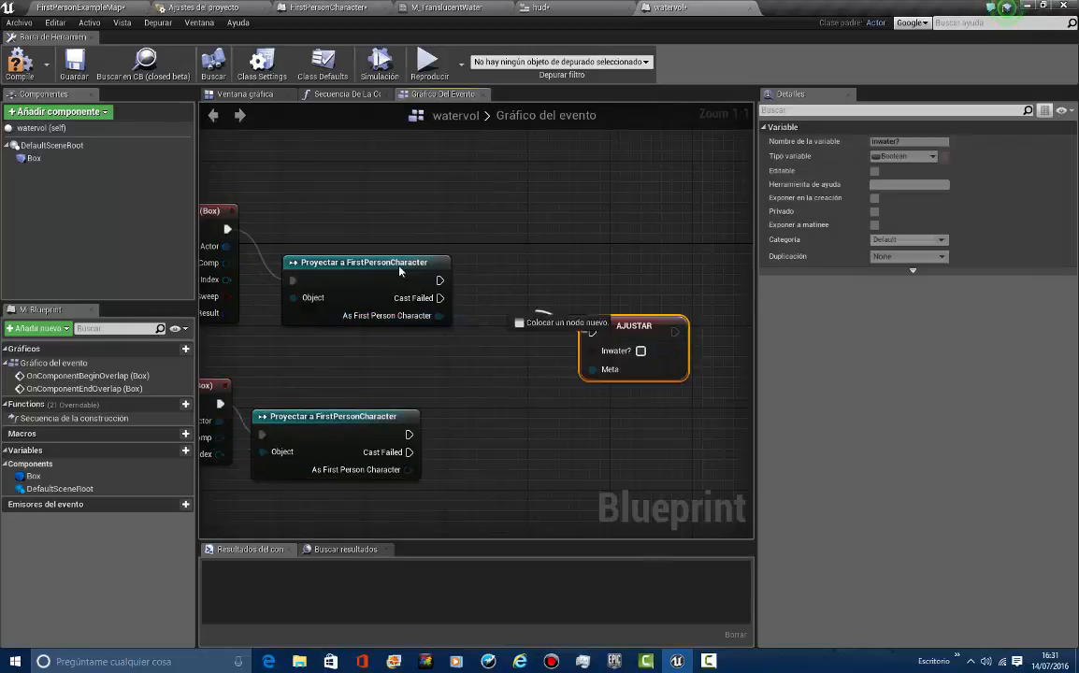
drag(441, 280, 443, 282)
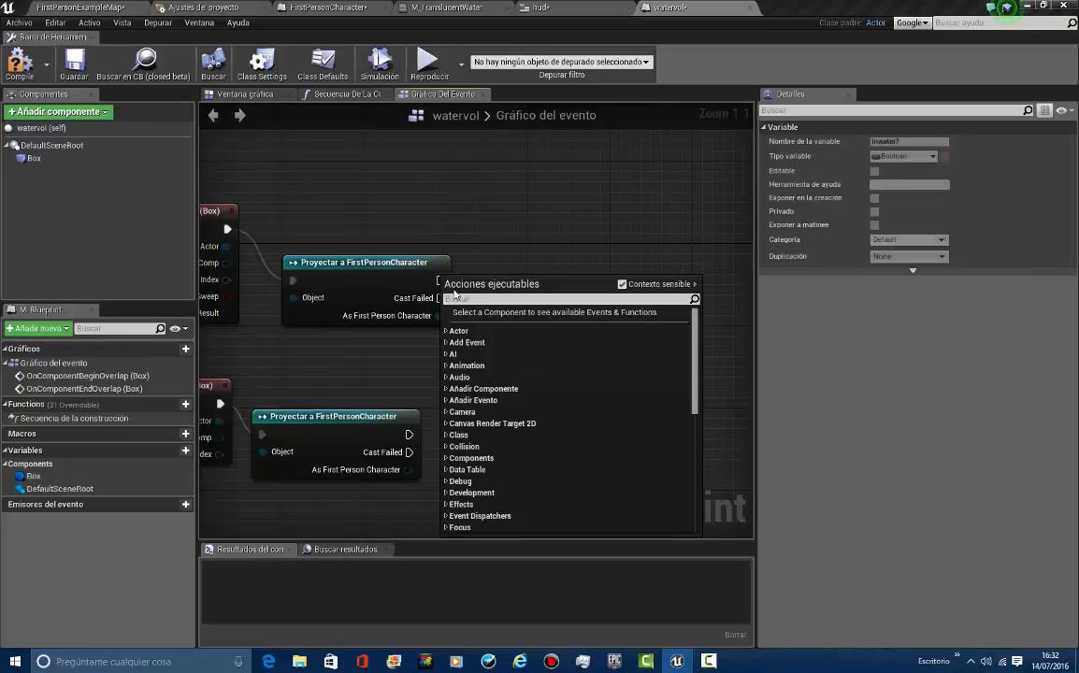
click(456, 264)
right_drag(422, 281, 427, 285)
drag(445, 283, 599, 335)
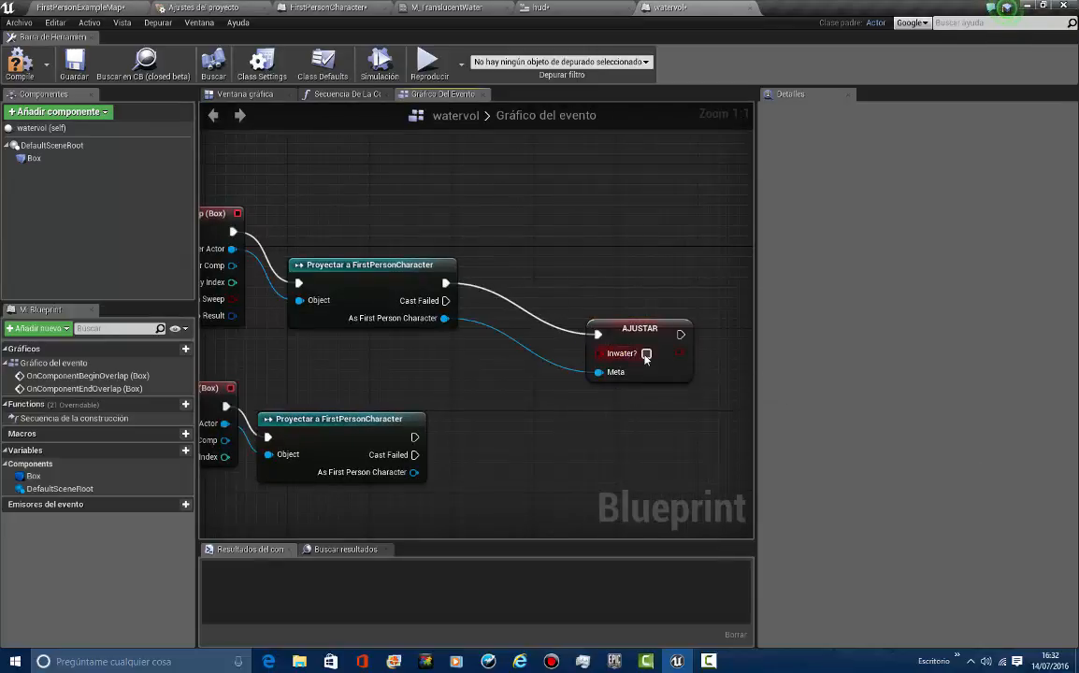
Enable Inwater? on the begin-overlap Set node, duplicate the node, and wire the copy to the end-overlap cast's execution and character outputs
click(640, 330)
key(ctrl+c)
key(ctrl+v)
drag(414, 437, 484, 436)
drag(415, 472, 487, 476)
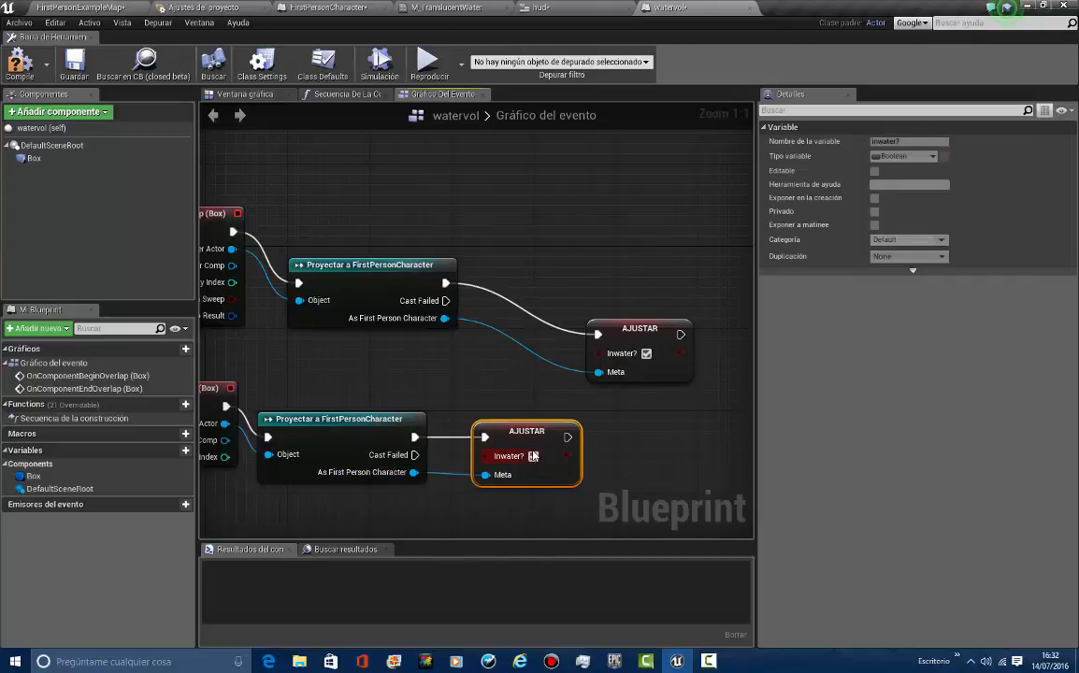
Disable Inwater? on the end-overlap Set node and compile the watervol blueprint
click(534, 458)
click(649, 391)
right_drag(649, 391, 616, 355)
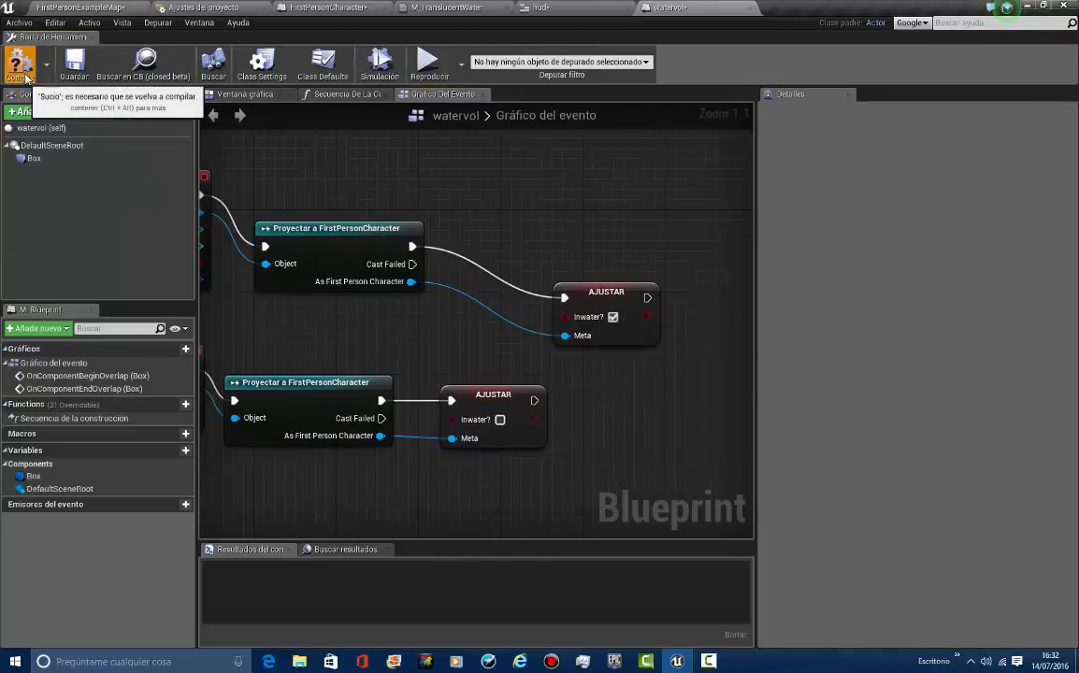
click(23, 73)
Place a watervol actor over the pool in FirstPersonExampleMap and scale it uniformly to 22
click(85, 6)
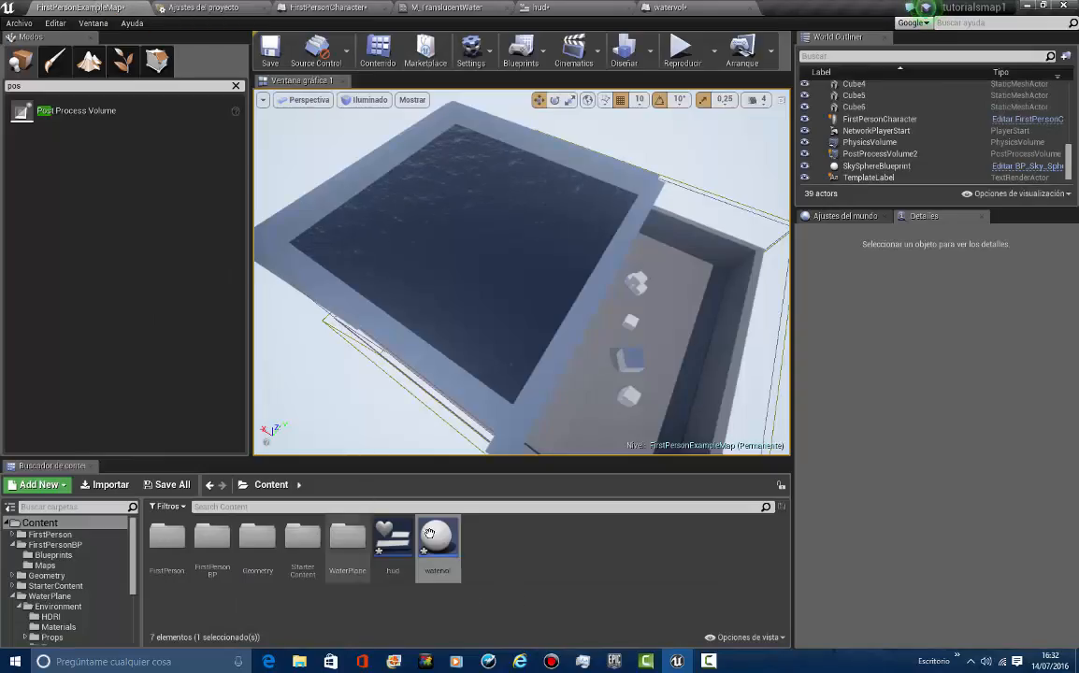
drag(430, 533, 467, 234)
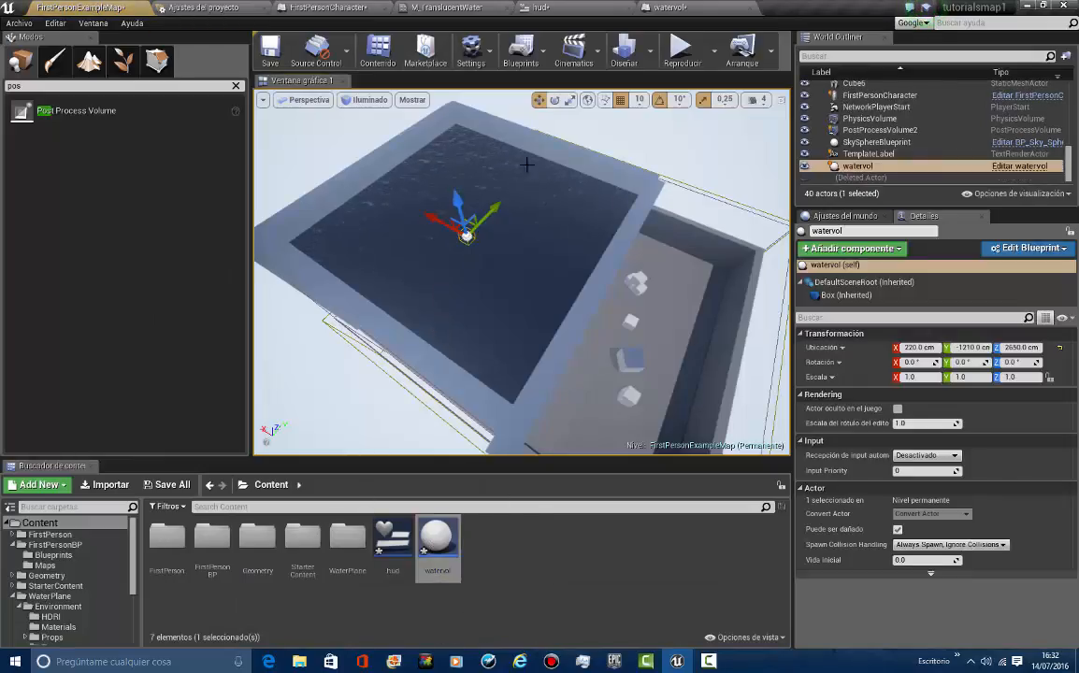
click(571, 101)
right_drag(499, 246, 476, 248)
drag(488, 243, 488, 179)
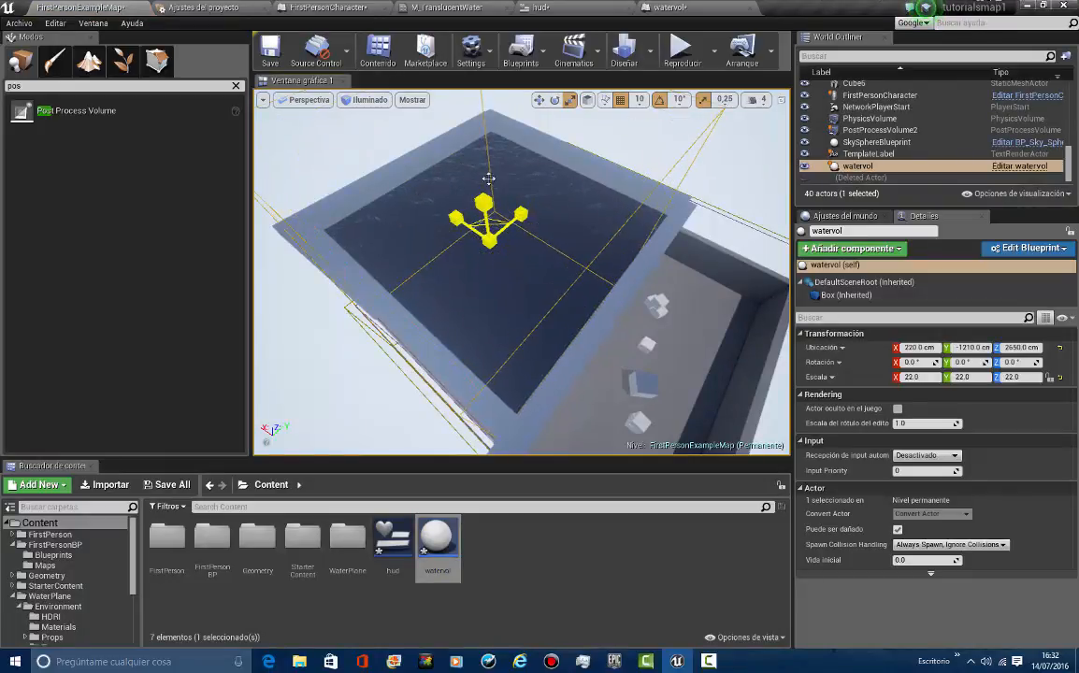
Centre the watervol actor over the pool at X 190 cm and Y -1090 cm
click(538, 100)
right_drag(543, 178, 675, 184)
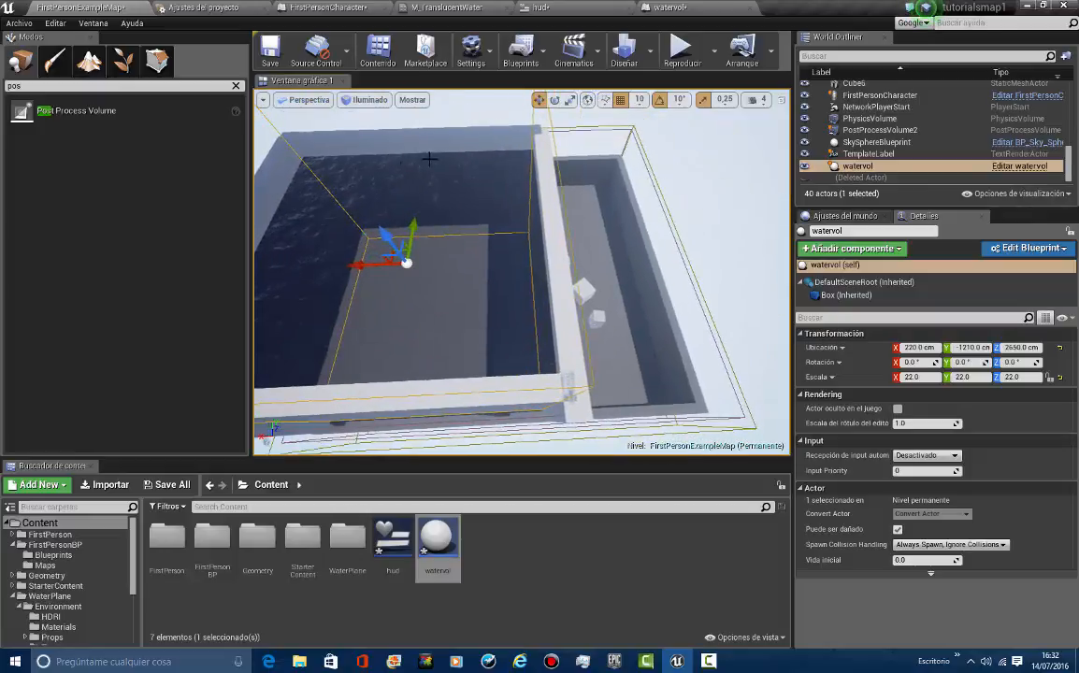
drag(359, 264, 363, 262)
right_drag(364, 301, 136, 306)
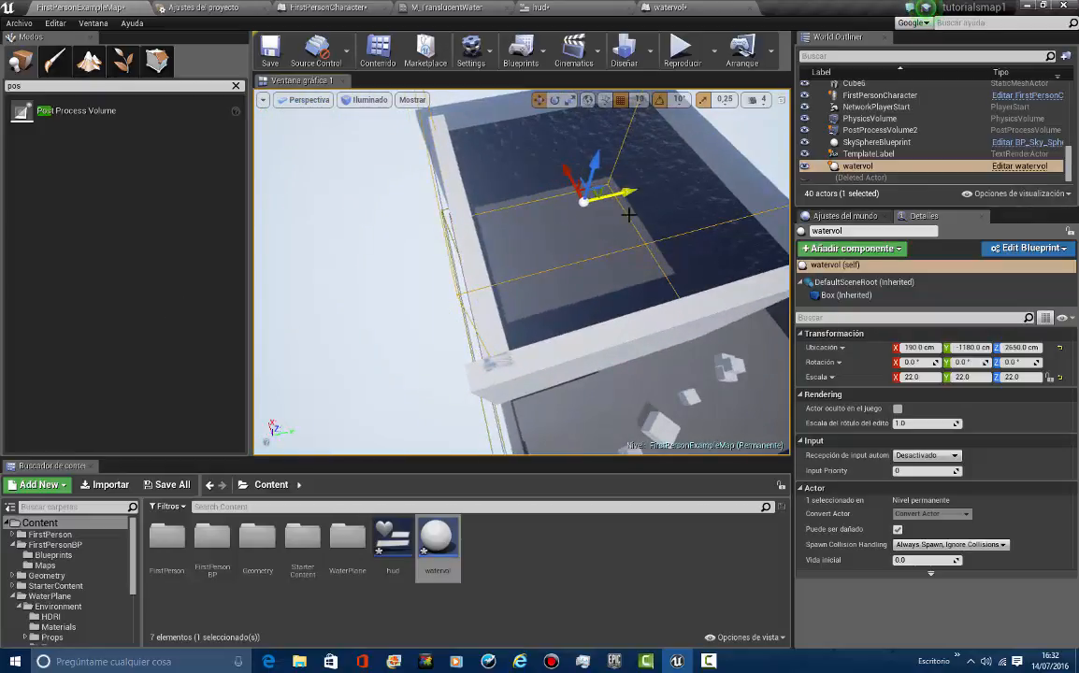
right_drag(628, 215, 552, 272)
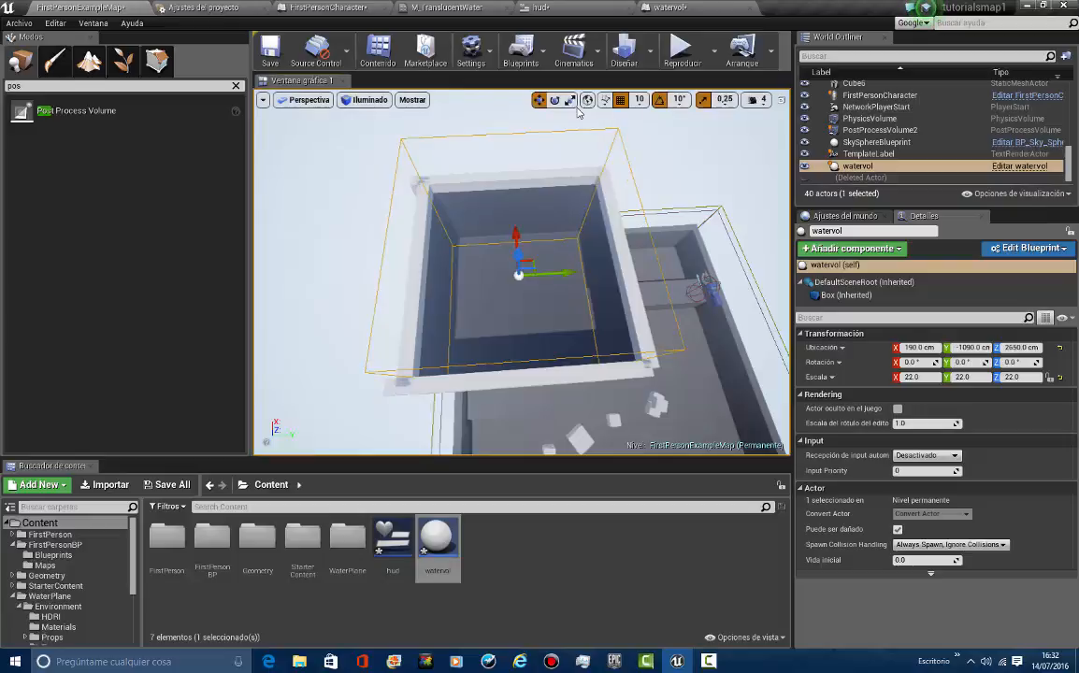
Enlarge the watervol actor to a uniform scale of 24.75 and lower it into the pool to about Z 1900 cm
right_drag(435, 345, 543, 220)
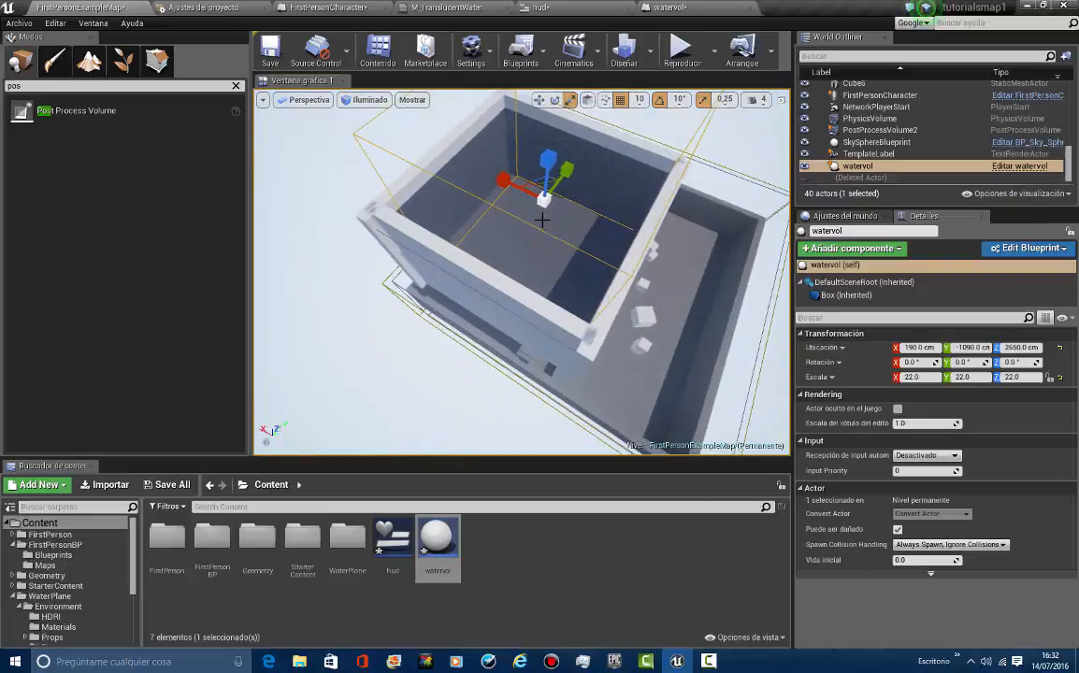
drag(596, 166, 621, 11)
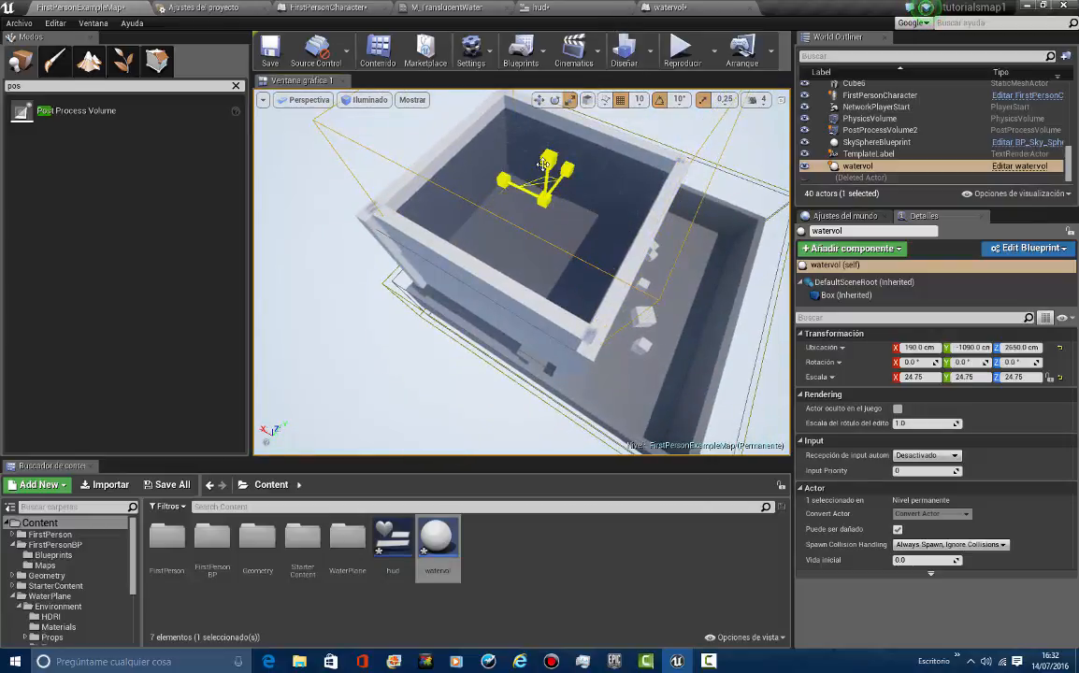
click(539, 100)
right_drag(547, 159, 255, 75)
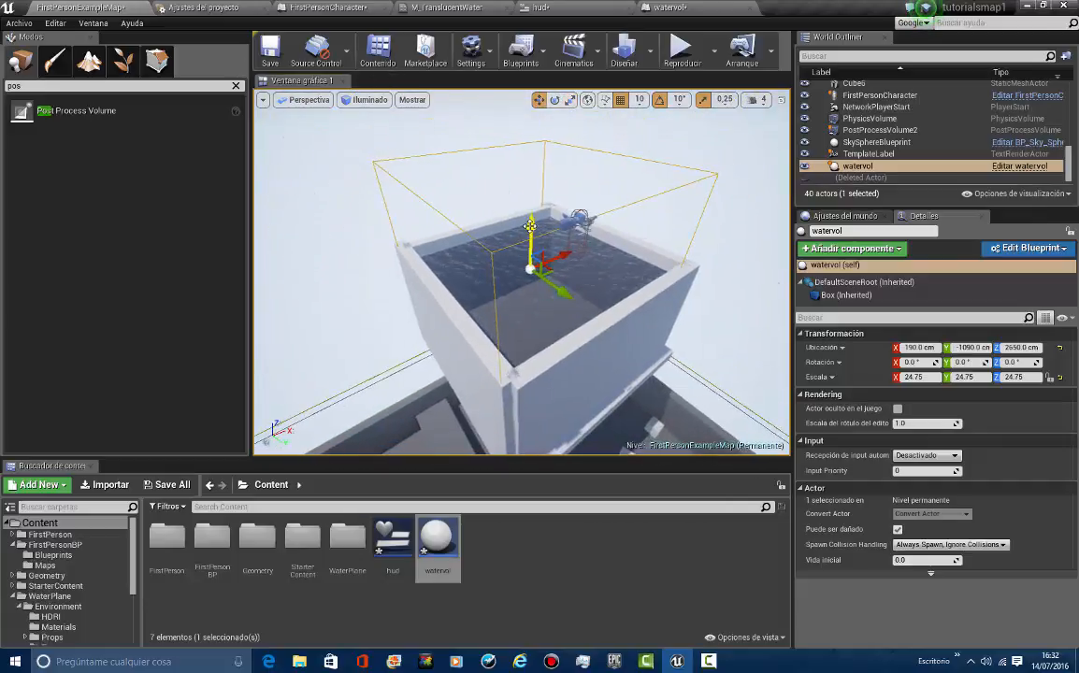
drag(530, 250, 529, 296)
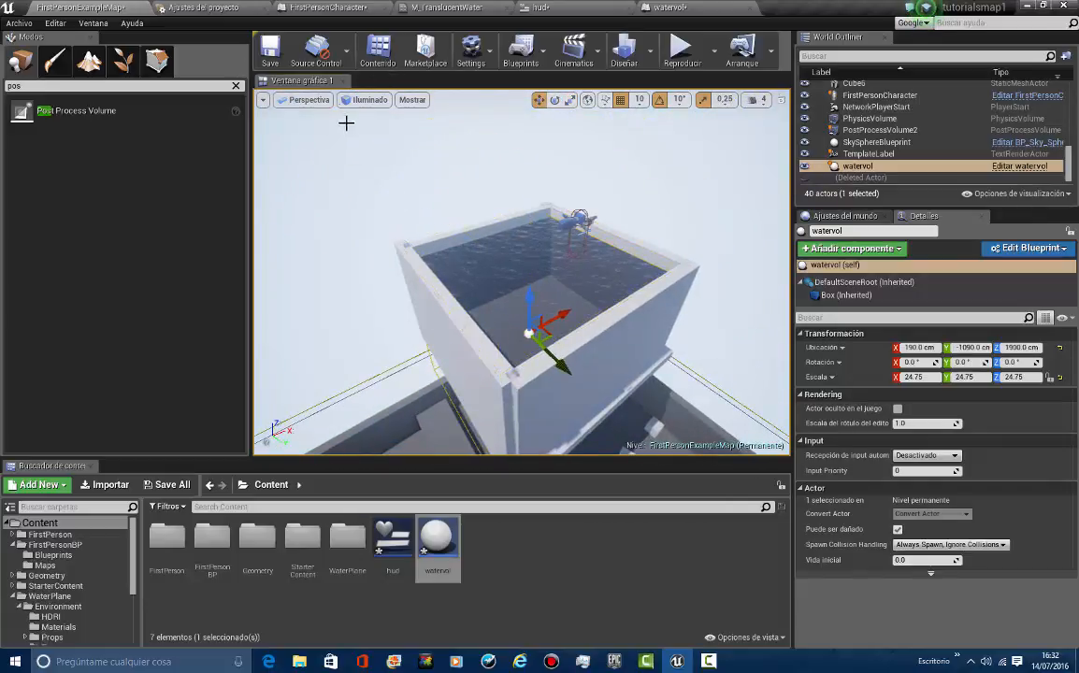
Fine-tune the watervol actor's height against the pool's water level in the Left view, and return to the perspective view
click(308, 99)
click(310, 174)
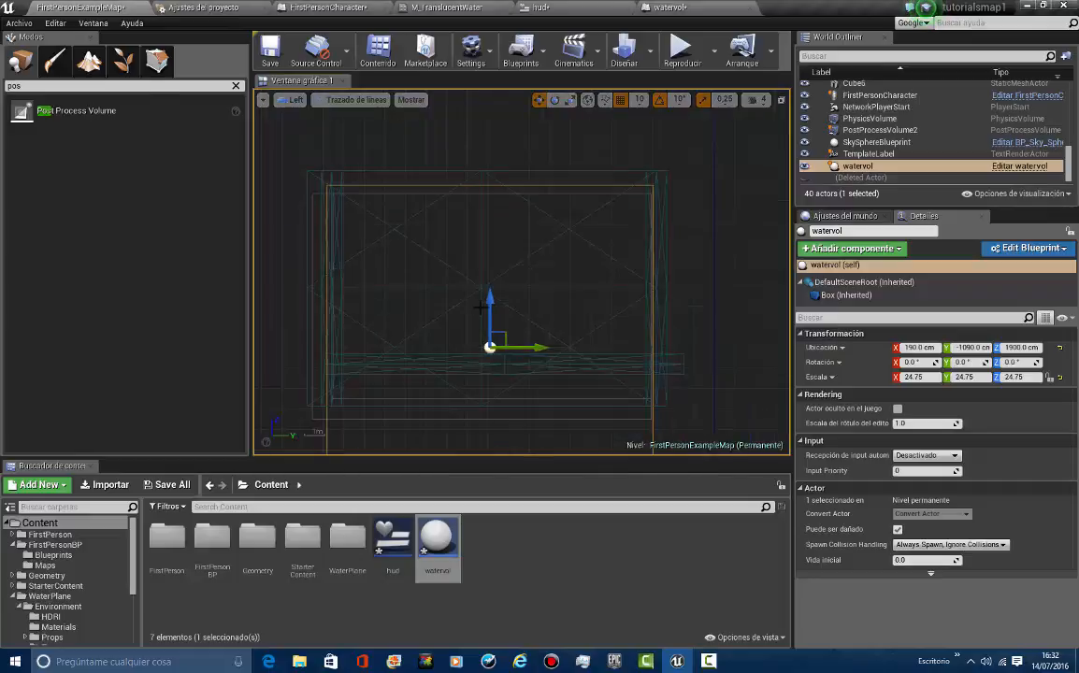
click(711, 270)
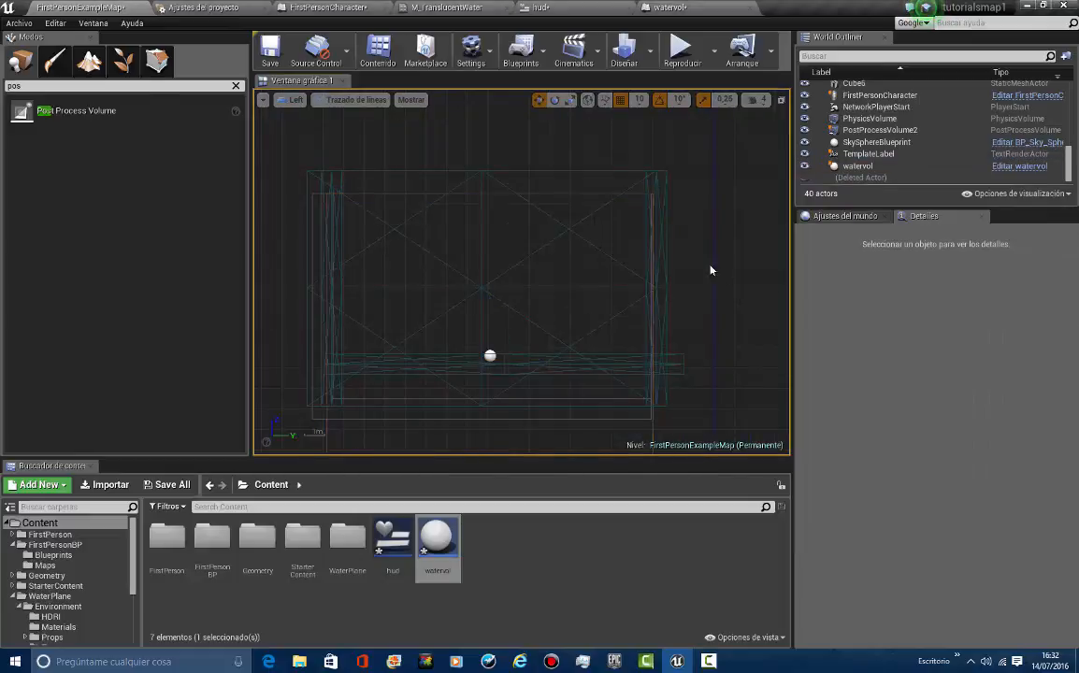
click(295, 99)
click(319, 115)
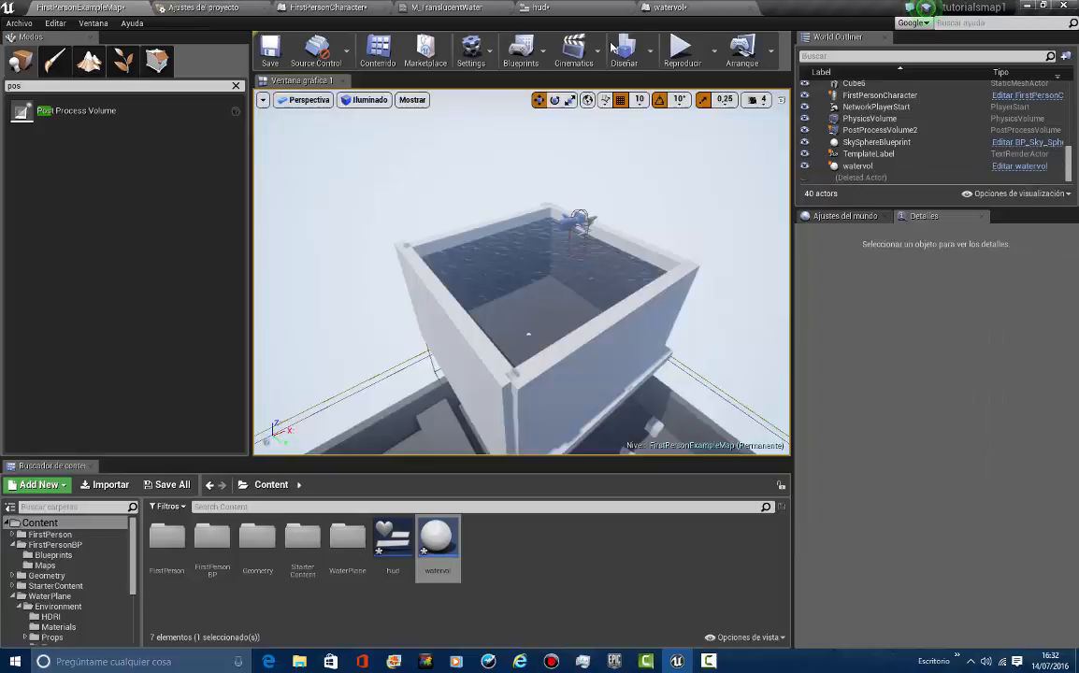
Play-test the level to check the water volume, and stop the session
click(683, 51)
key(Escape)
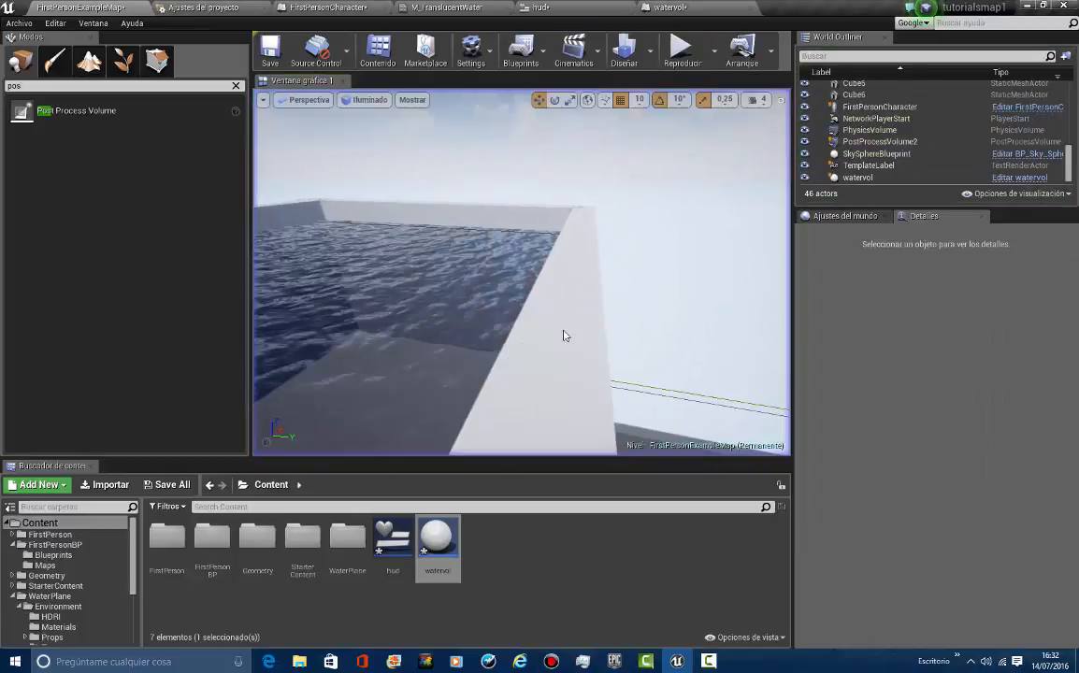
Add a BeginPlay event in an empty area of the FirstPersonCharacter blueprint's event graph
click(408, 7)
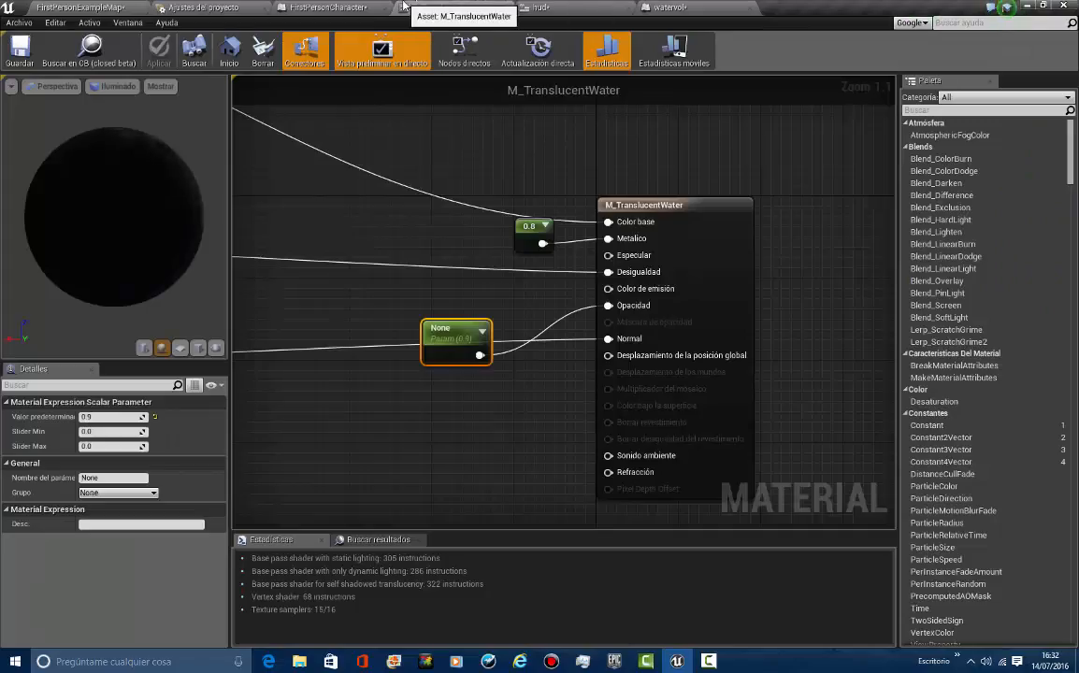
click(342, 7)
right_drag(628, 143, 471, 285)
right_click(472, 286)
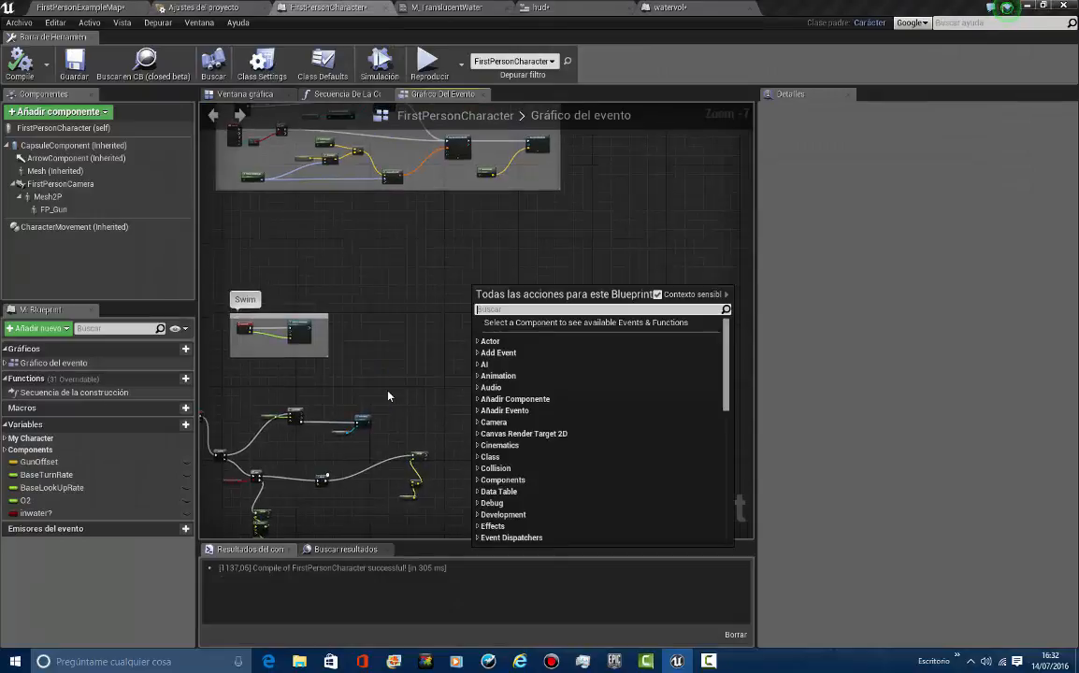
right_drag(361, 412, 559, 336)
right_drag(645, 292, 521, 267)
right_click(560, 235)
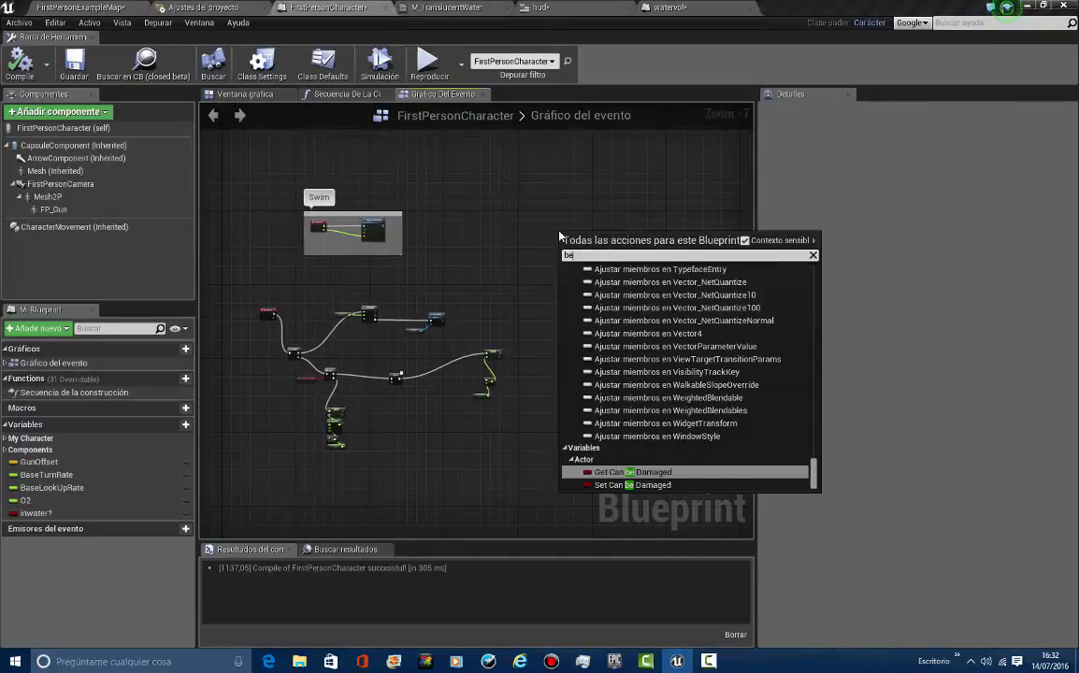
text(beginplay)
key(Return)
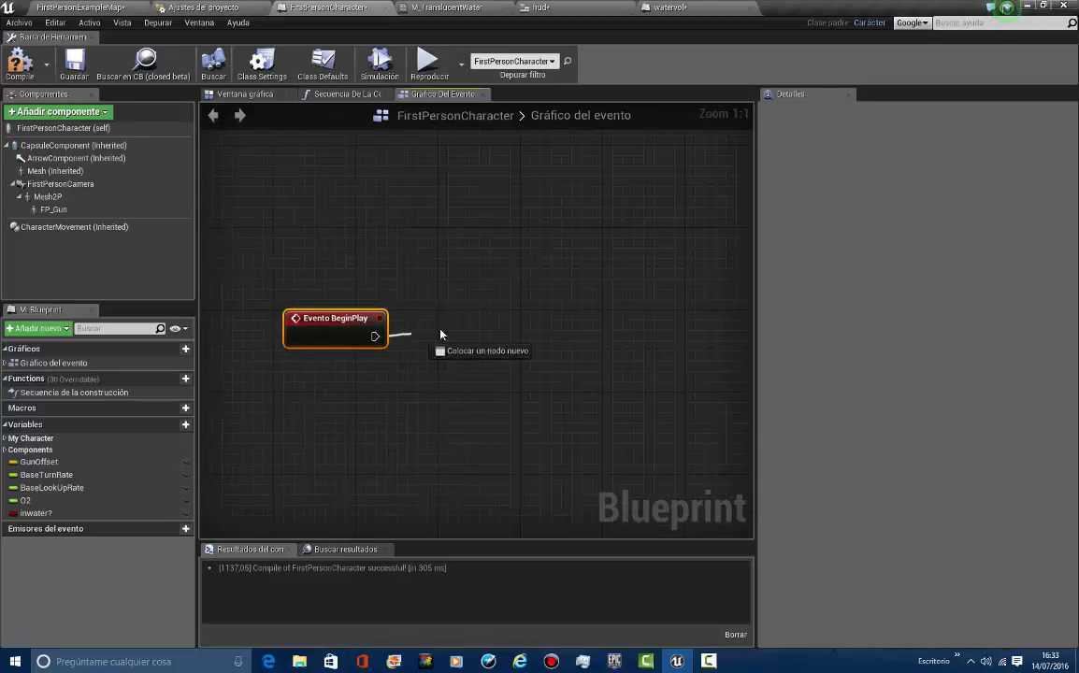
Attach a Create Widget node to the BeginPlay event and set its class to hud
drag(441, 335, 451, 330)
text(cf)
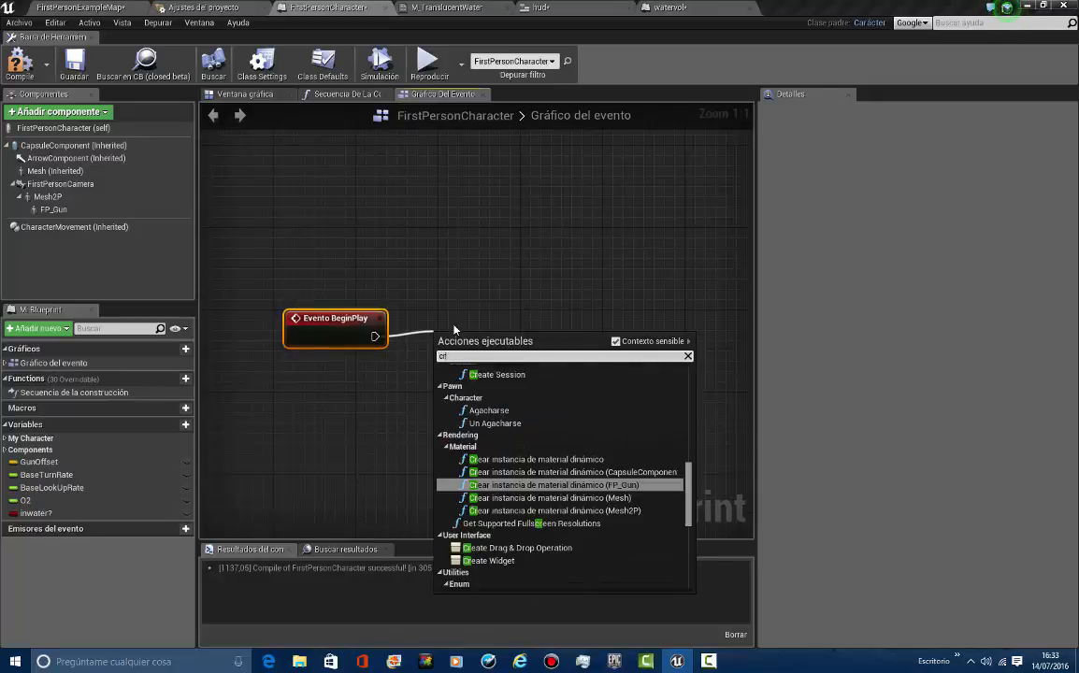
text(eate wid)
key(Return)
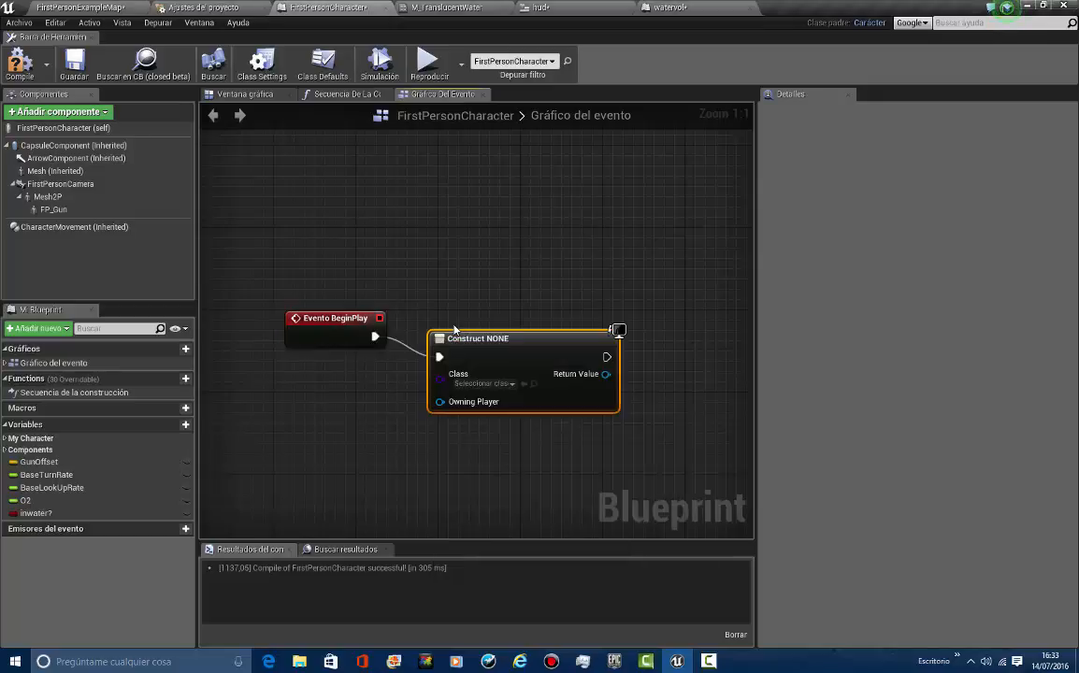
right_drag(459, 328, 406, 258)
click(439, 314)
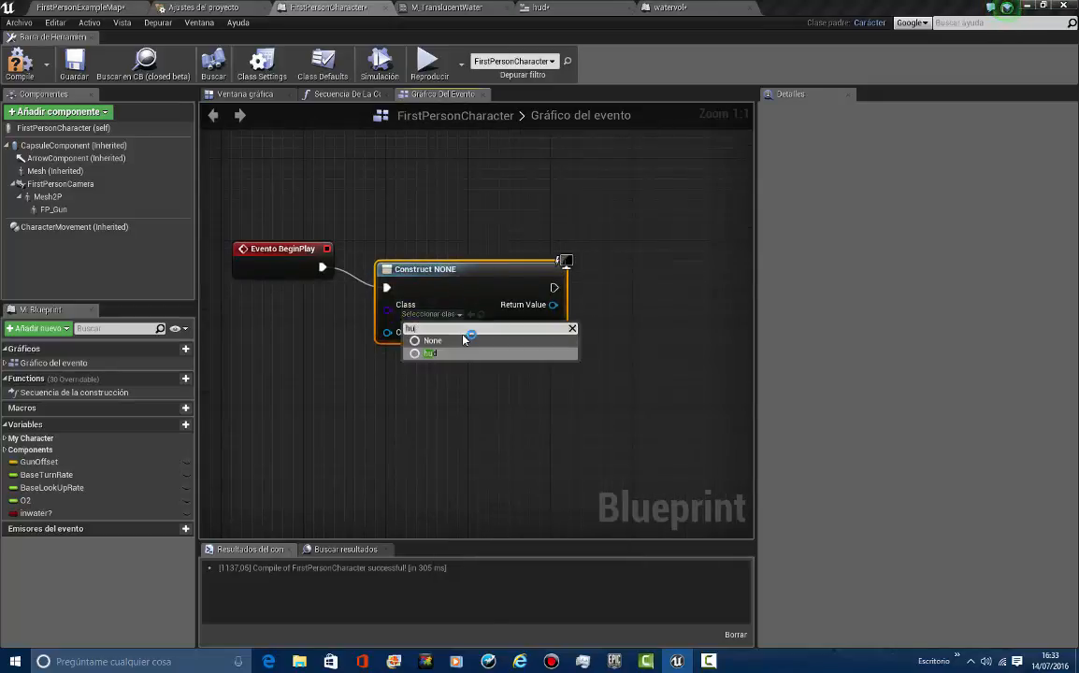
click(464, 350)
click(463, 341)
Create a variable named hud in the character blueprint and set its type to a Hud object reference
right_drag(463, 341, 295, 380)
click(171, 423)
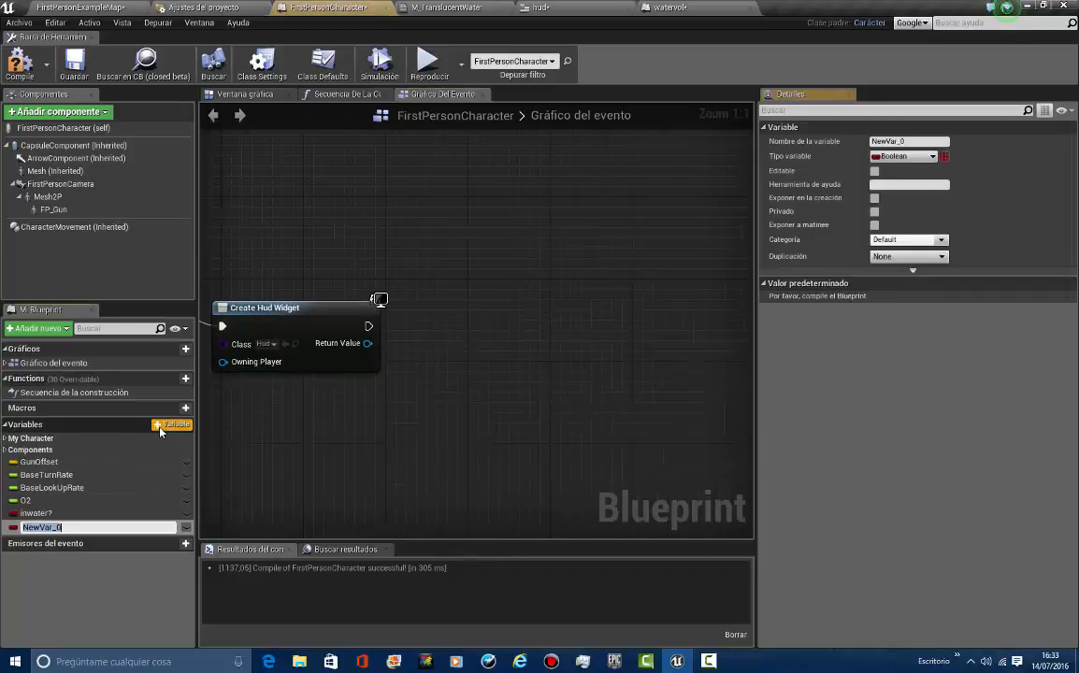
text(hud)
key(Return)
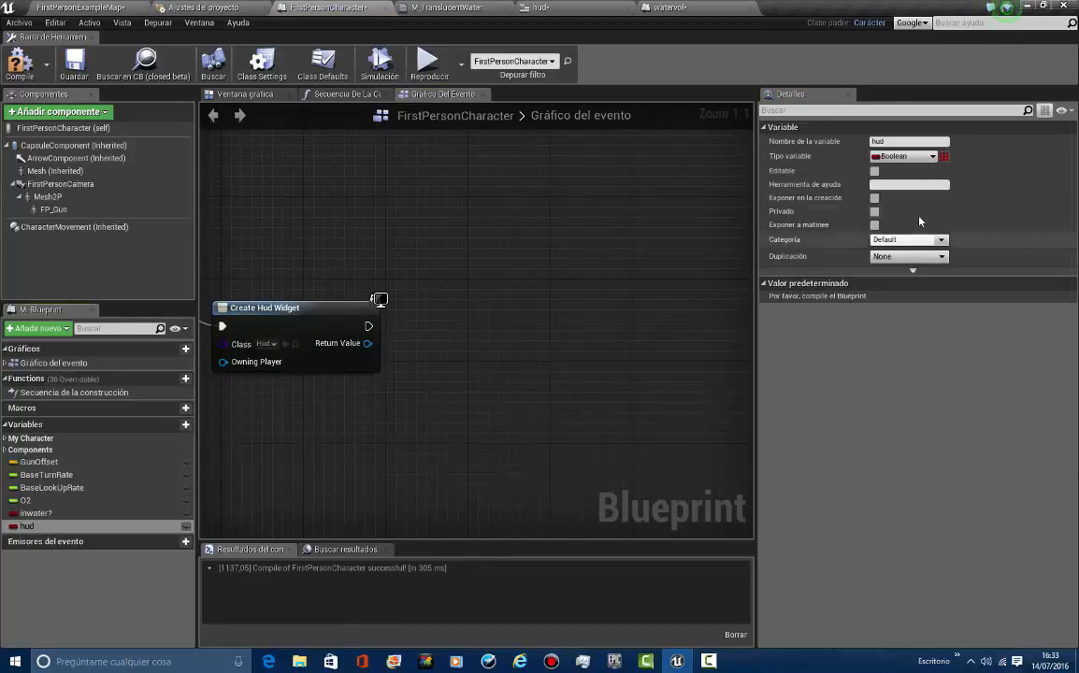
click(902, 156)
text(hud)
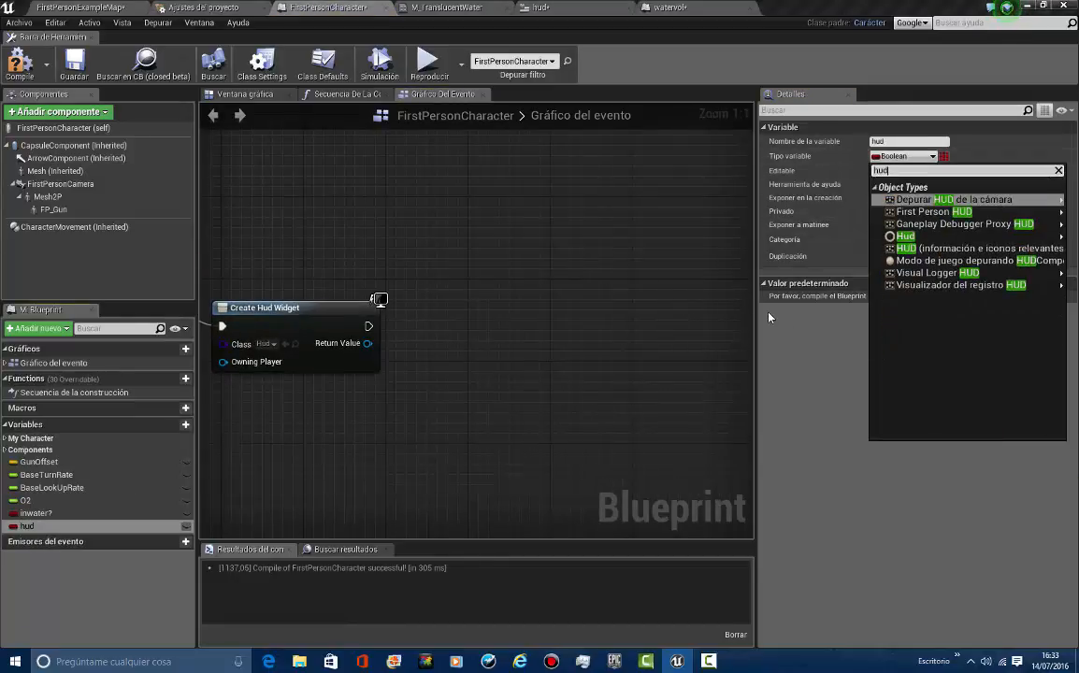
key(Return)
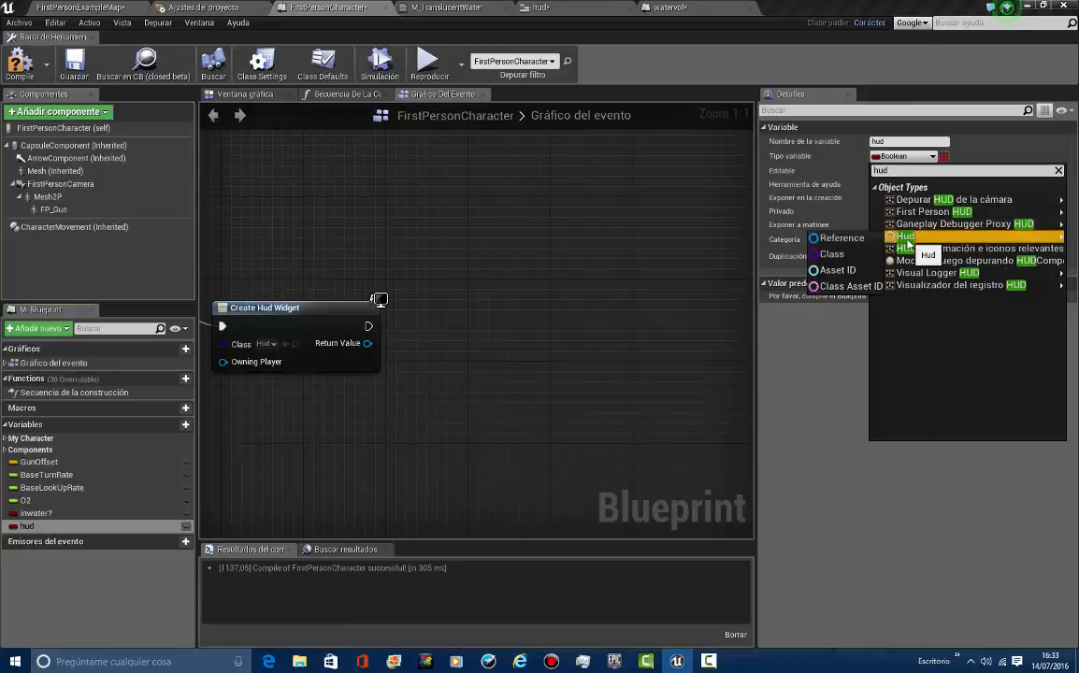
click(856, 238)
Add a setter node for the hud variable and wire the Create Hud Widget node's execution and return value into it
right_drag(422, 324, 505, 326)
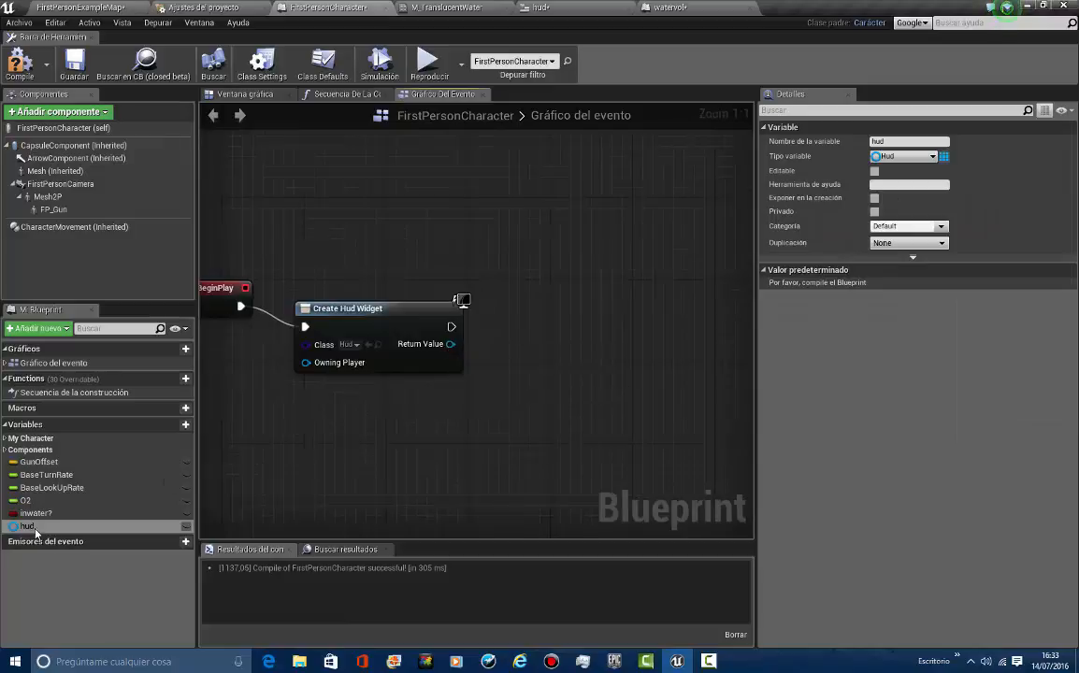
drag(536, 343, 524, 334)
click(547, 366)
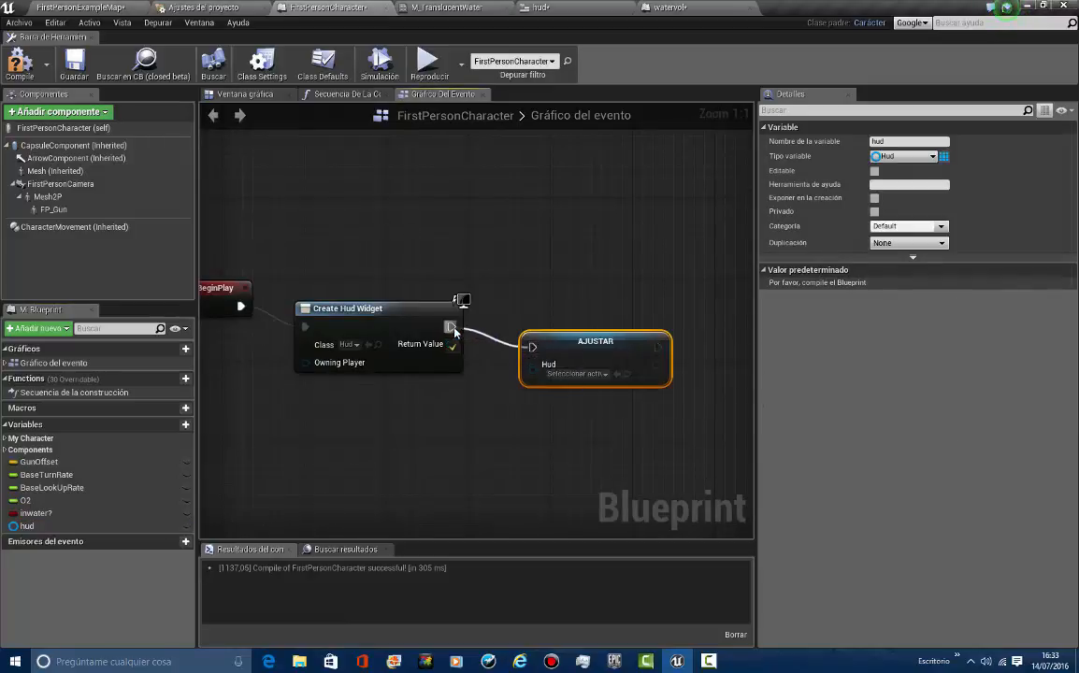
drag(454, 328, 454, 329)
drag(451, 344, 547, 367)
click(486, 363)
right_drag(458, 360, 341, 356)
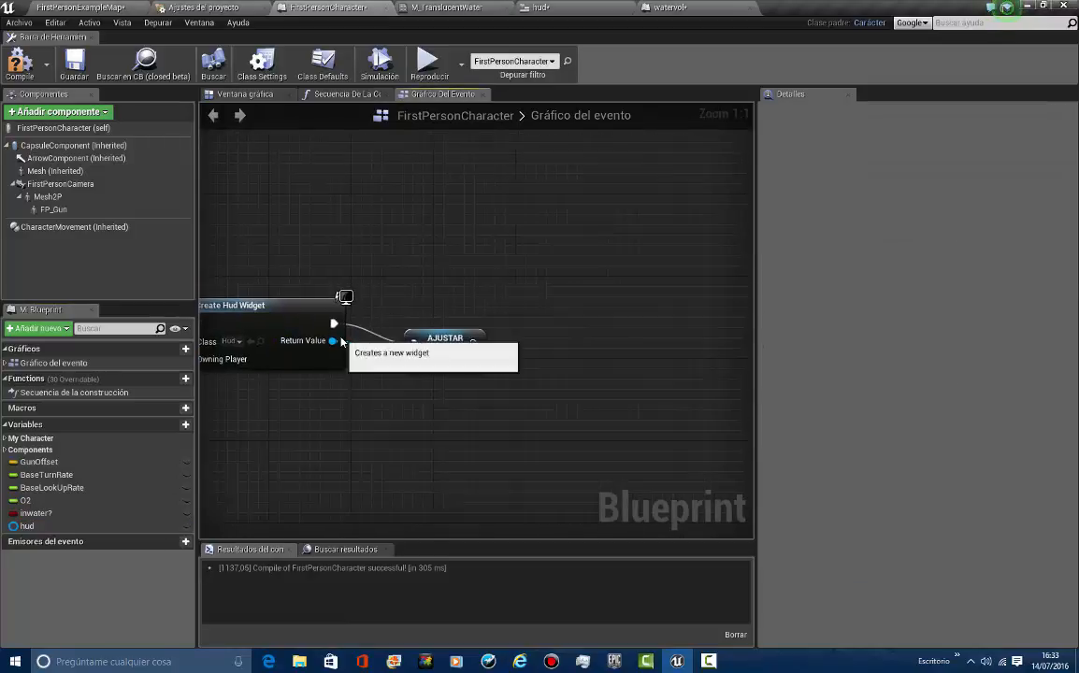
Add an Add to Viewport node targeting the created widget and execute it after the hud variable's setter
drag(340, 340, 634, 395)
text(add)
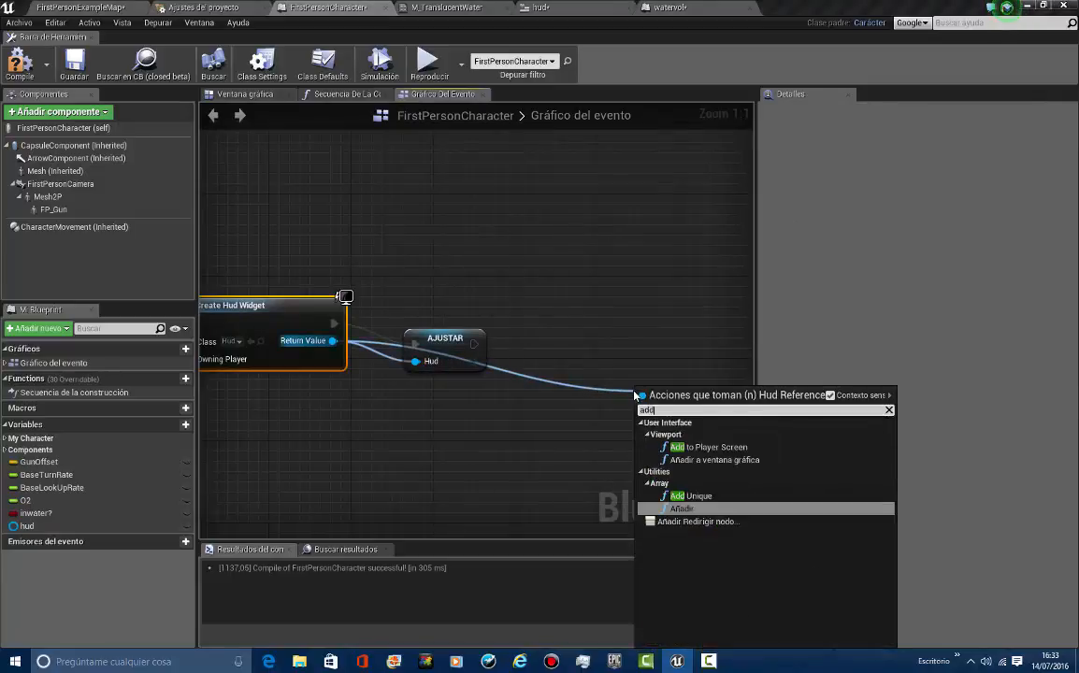
text( to vi)
key(Down)
key(Return)
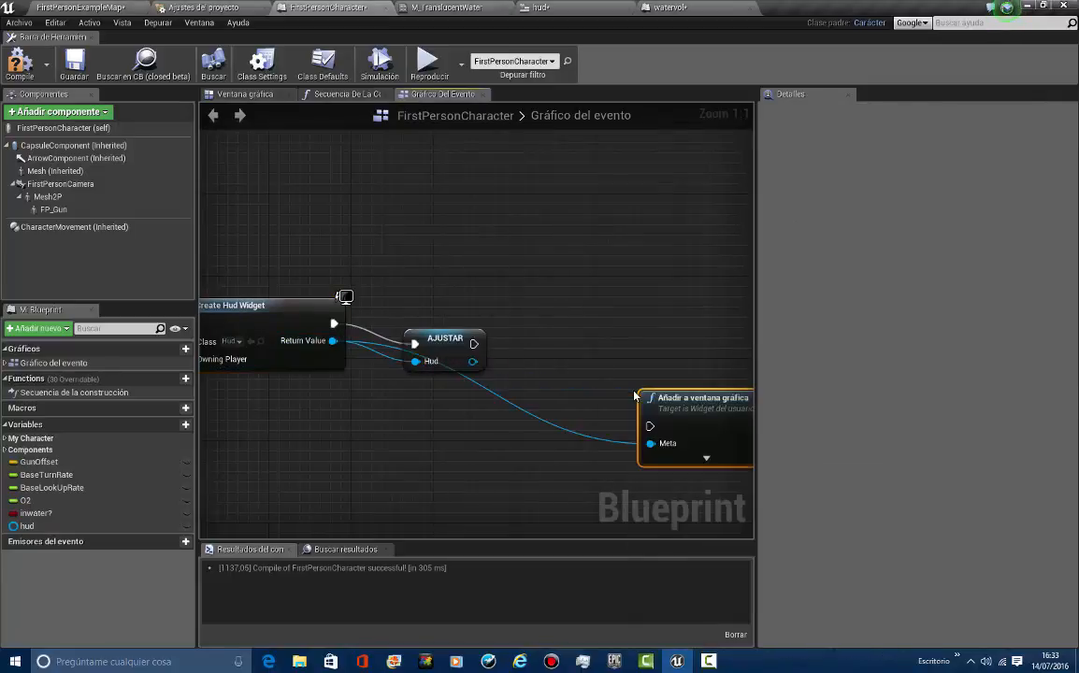
drag(650, 426, 433, 325)
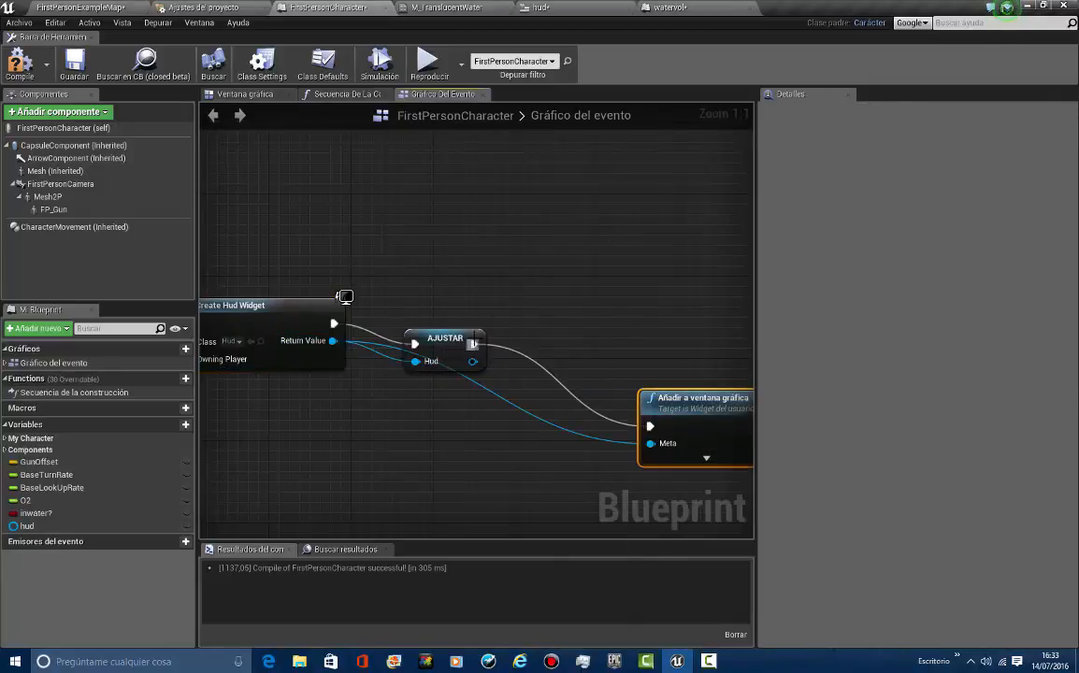
Play-test the level full screen, diving into the pool to watch the O2 bar, and return to the normal editor view
click(120, 6)
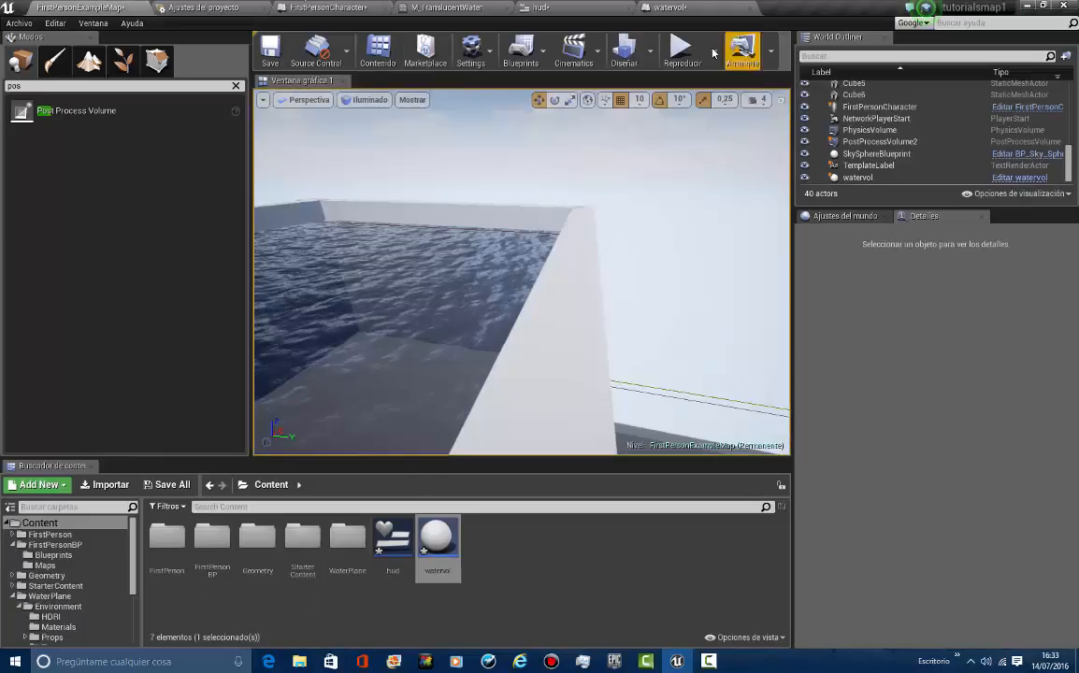
click(668, 49)
key(F11)
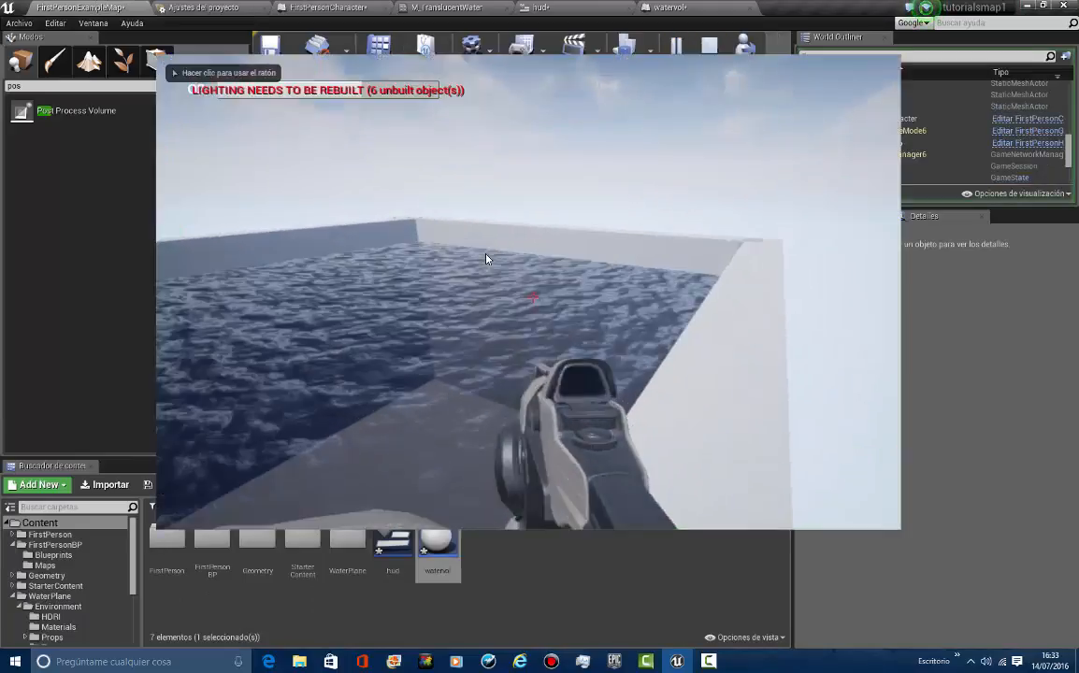
key(w)
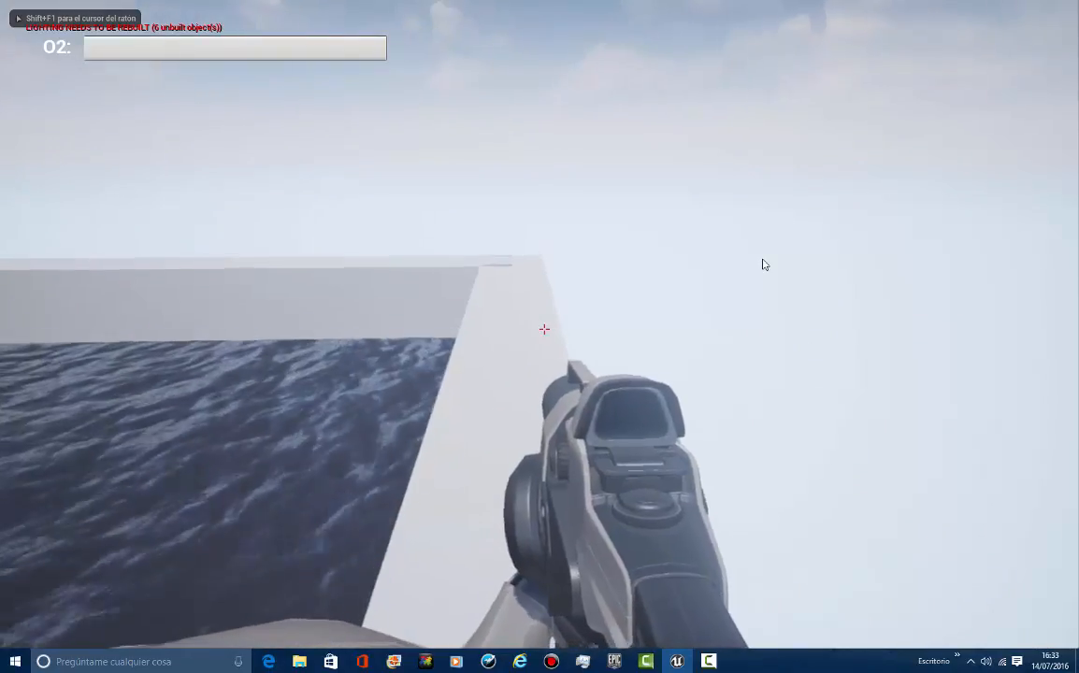
key(w)
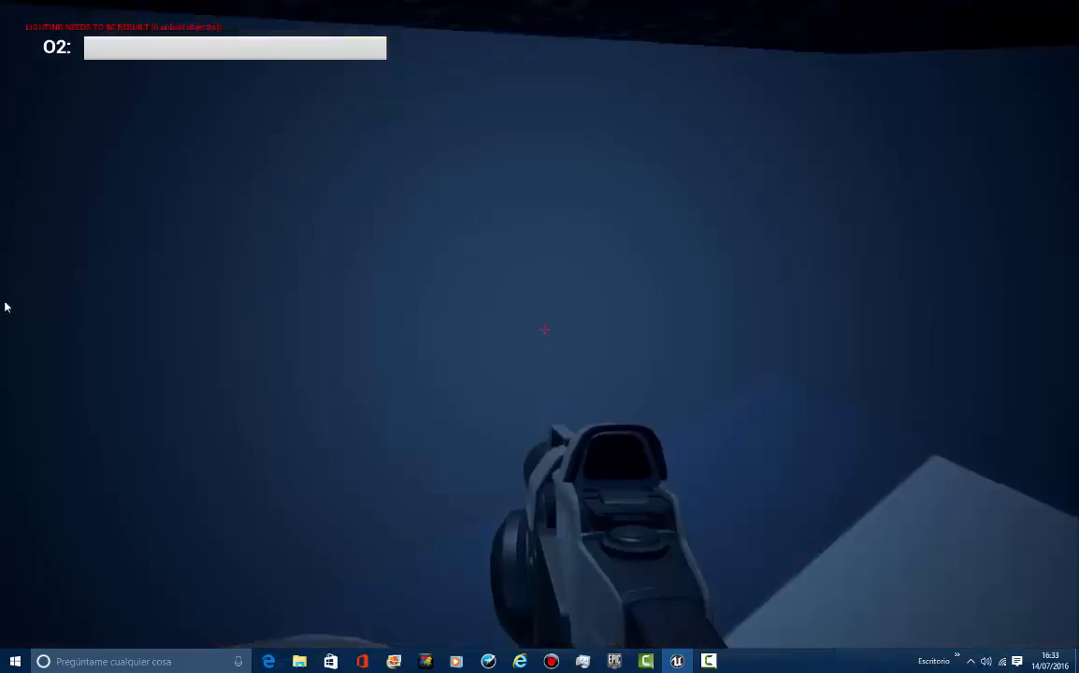
key(w)
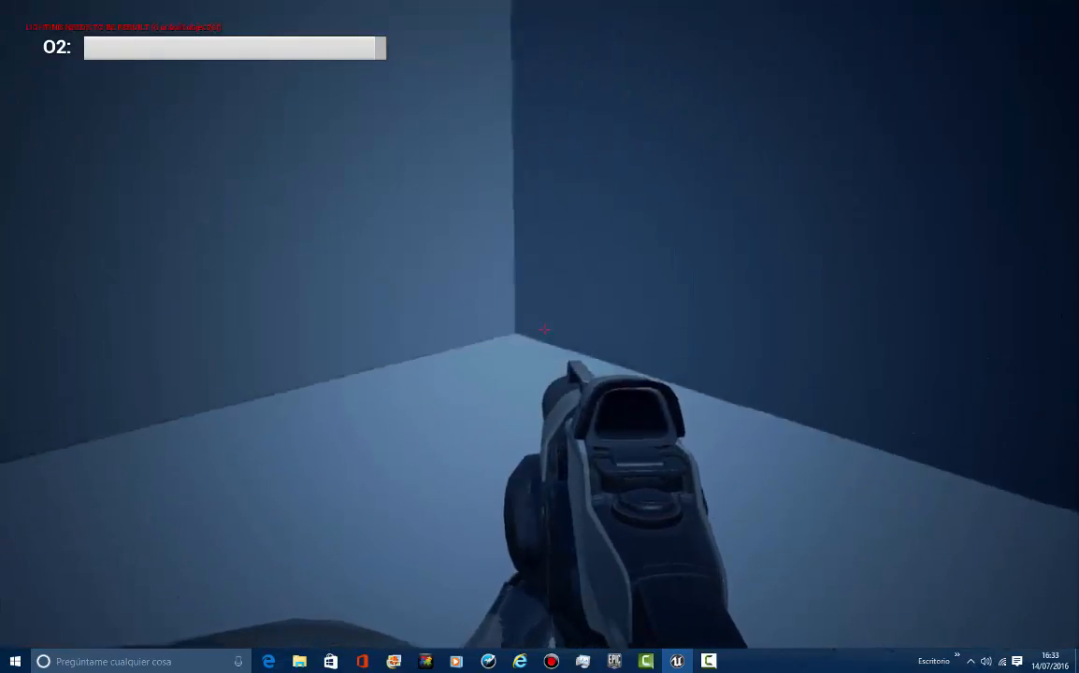
key(s)
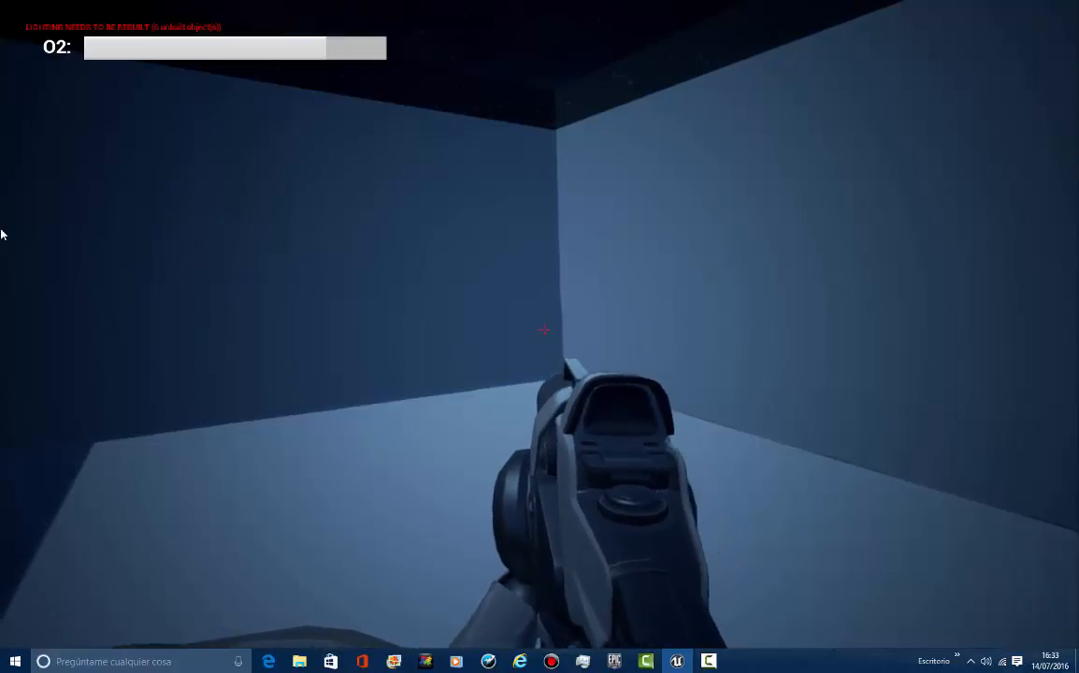
key(space)
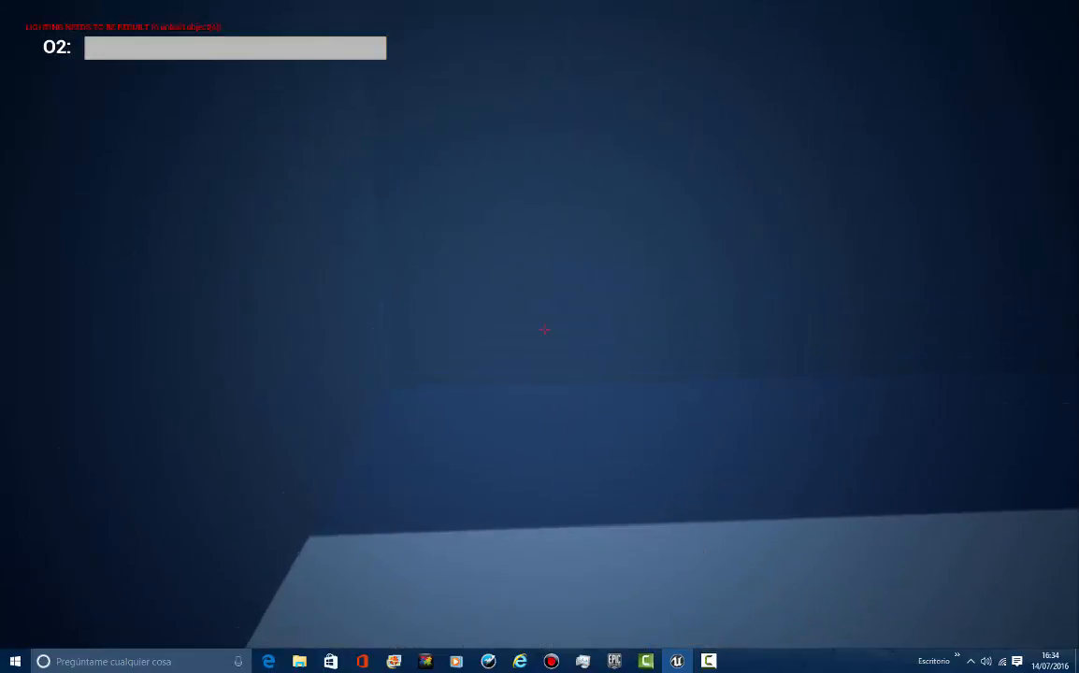
key(Escape)
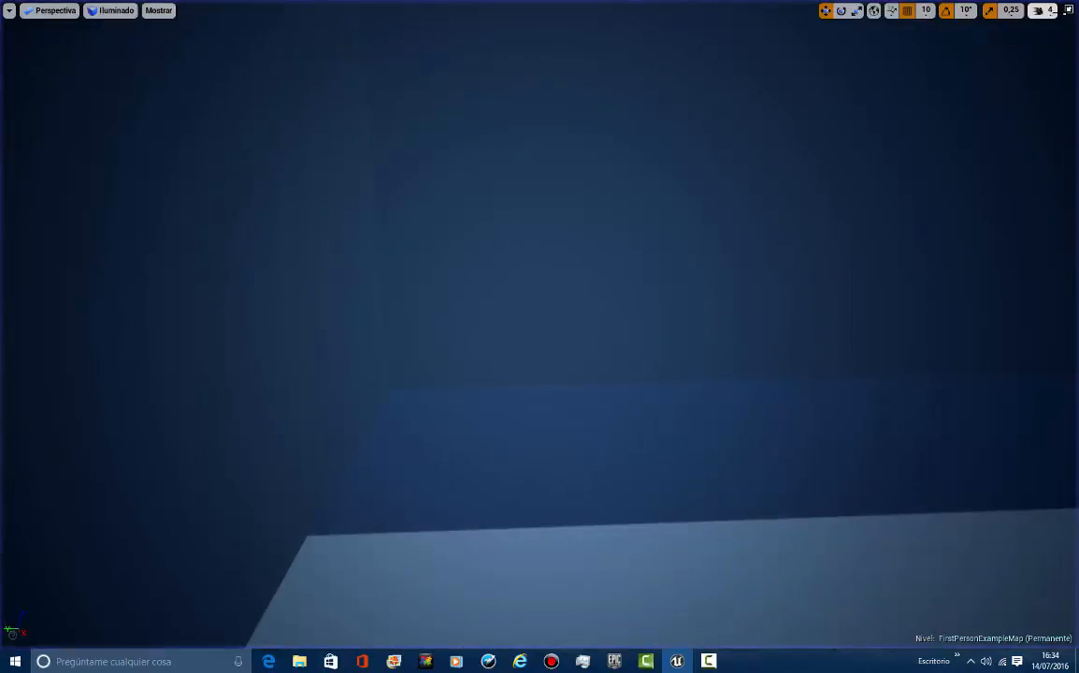
key(F11)
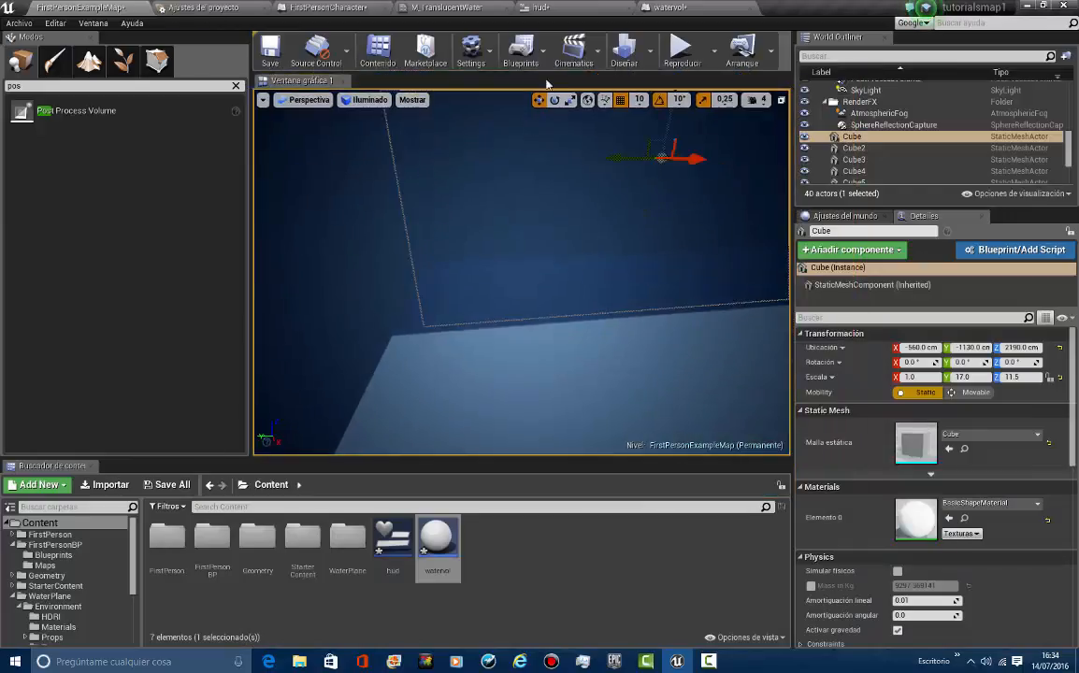
key(Escape)
Play-test the level again, surfacing in the pool to check the O2 bar at the water line, and stop the session
click(684, 49)
click(556, 157)
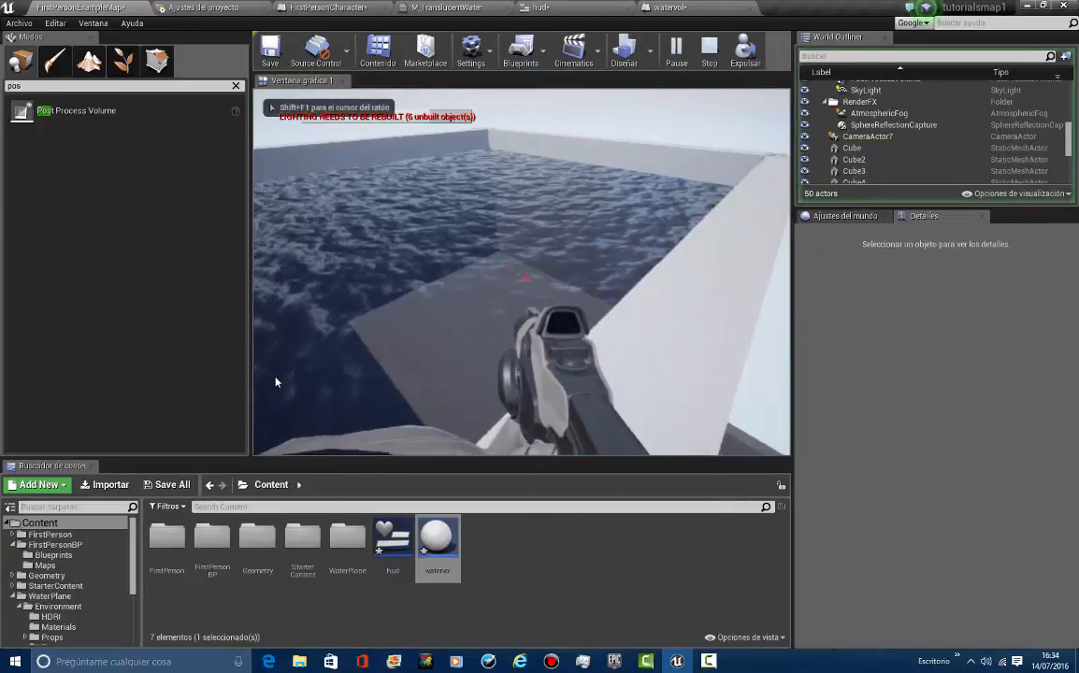
key(w)
key(w)
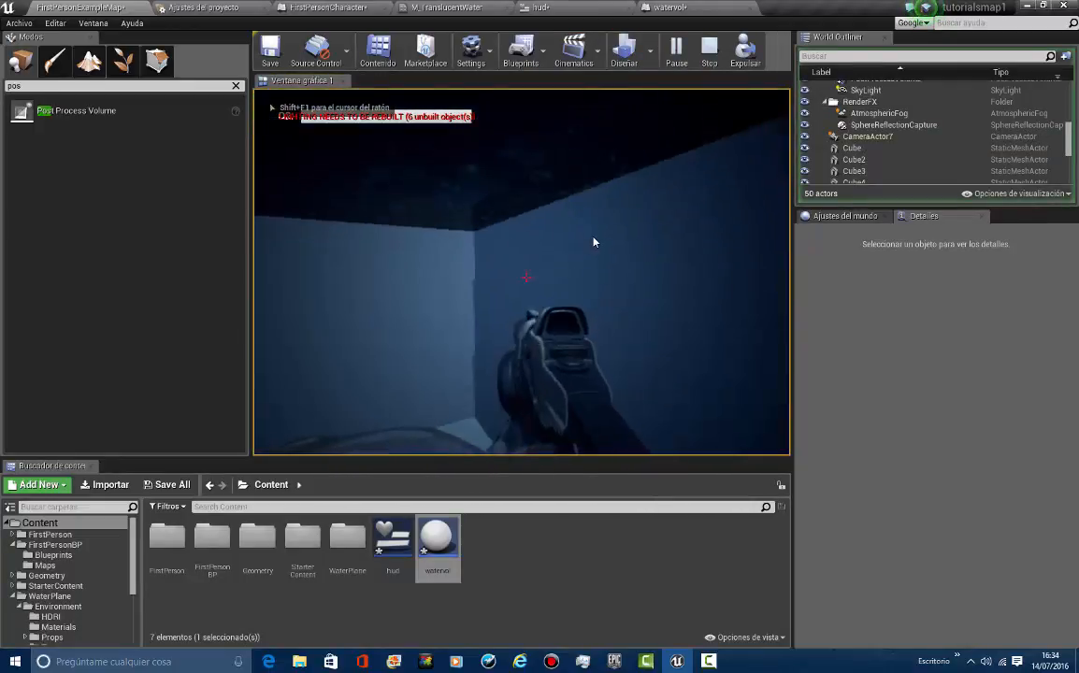
key(F11)
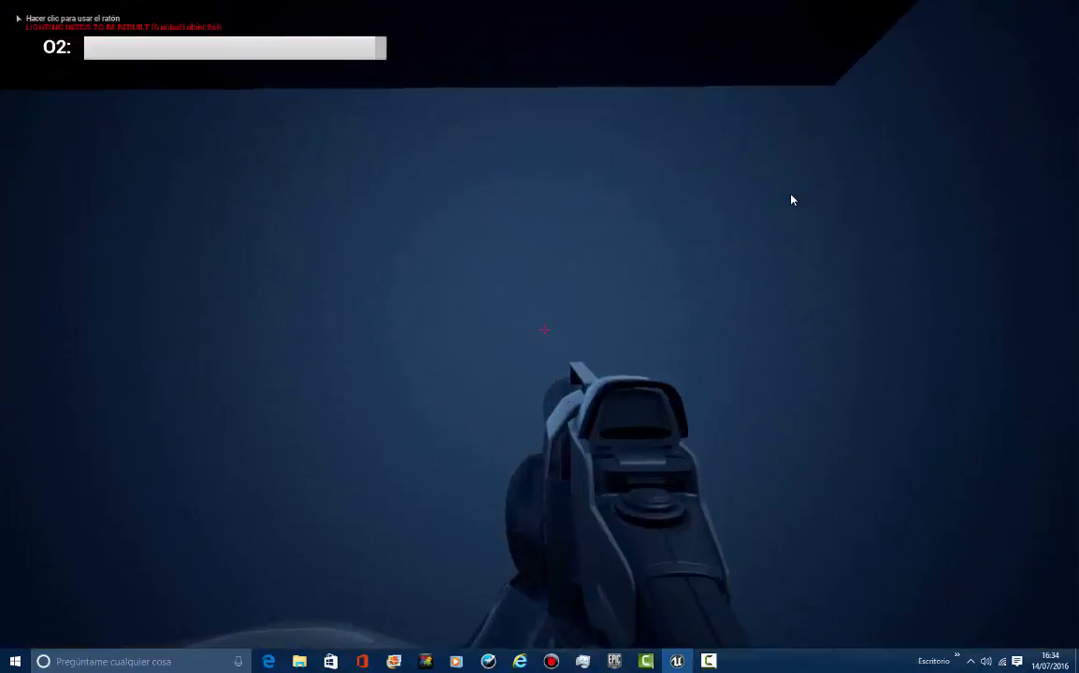
key(w)
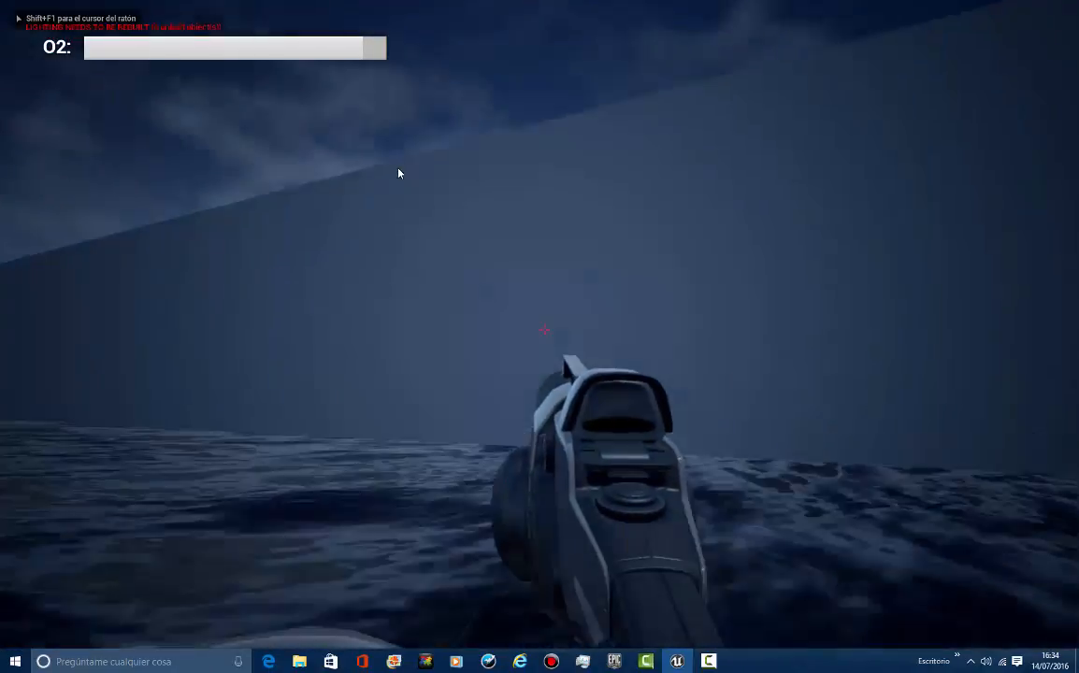
key(w)
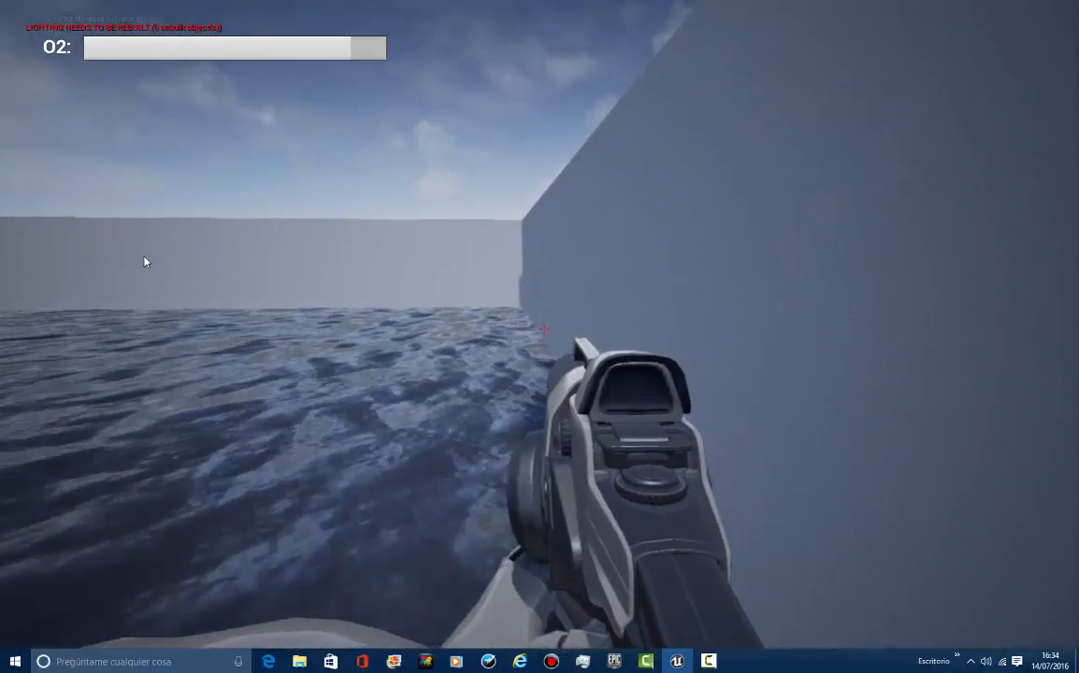
key(F11)
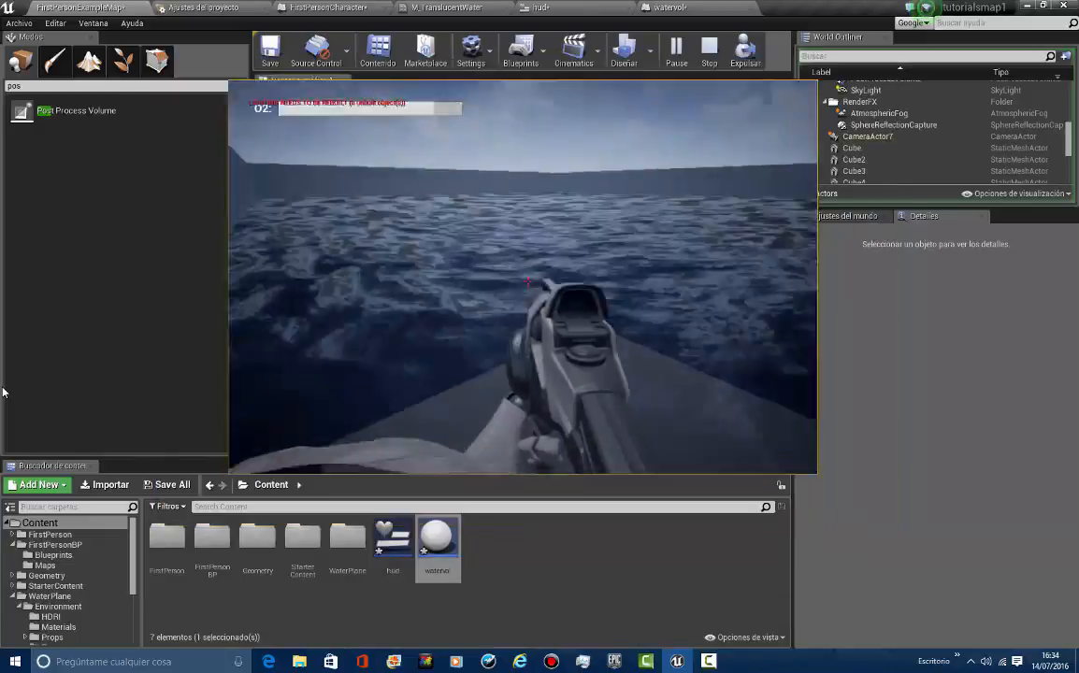
key(Escape)
Create an Actor blueprint class named head in the Content folder and open it for editing
right_drag(500, 411, 411, 272)
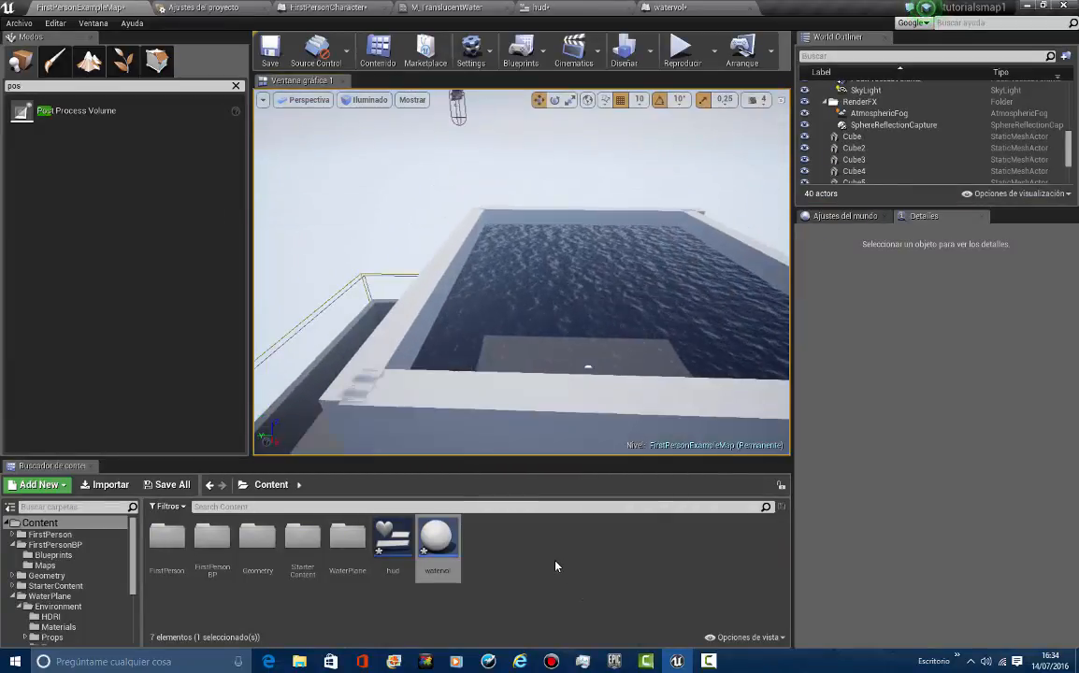
right_click(480, 559)
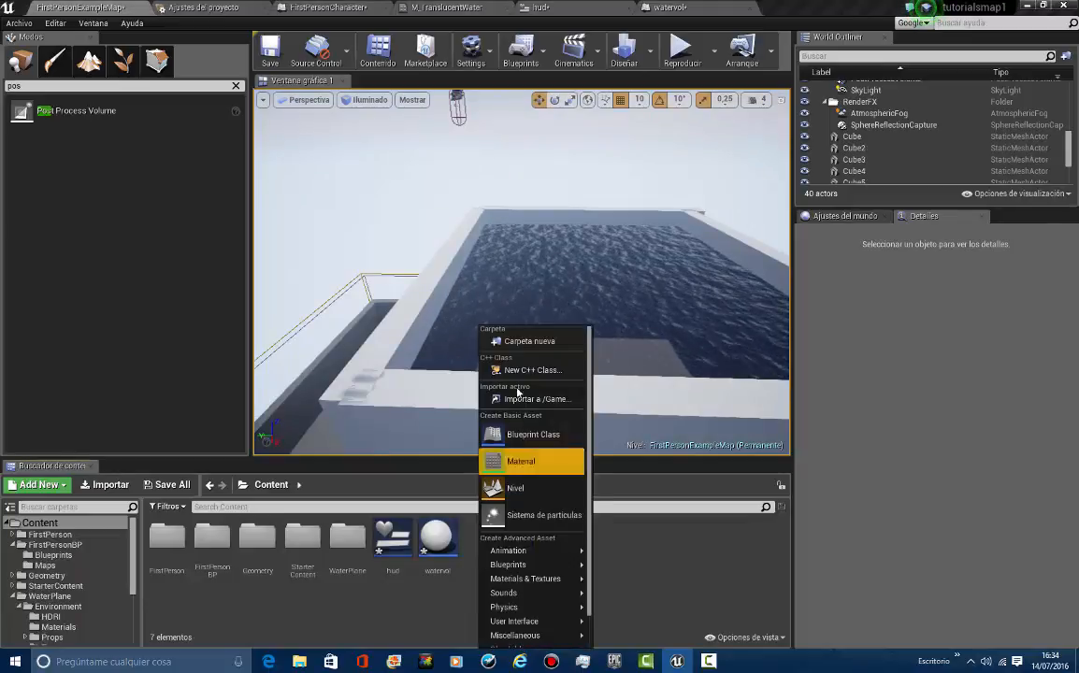
click(517, 435)
click(407, 210)
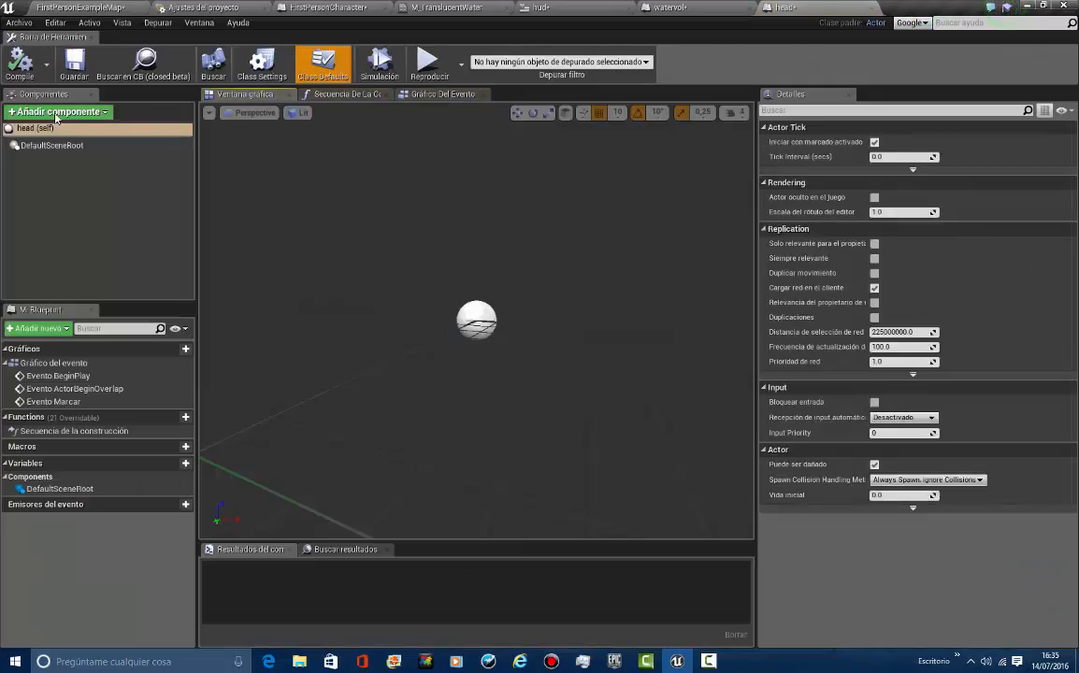
Add a Box Collision component to the head blueprint and compile it
click(55, 113)
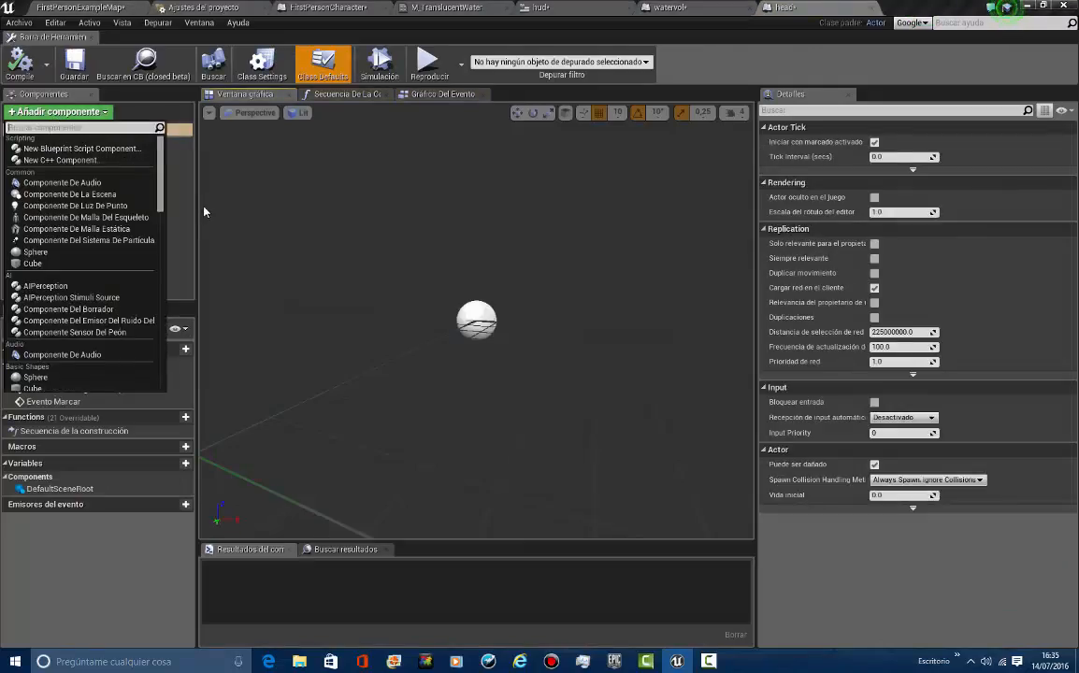
text(box)
key(Return)
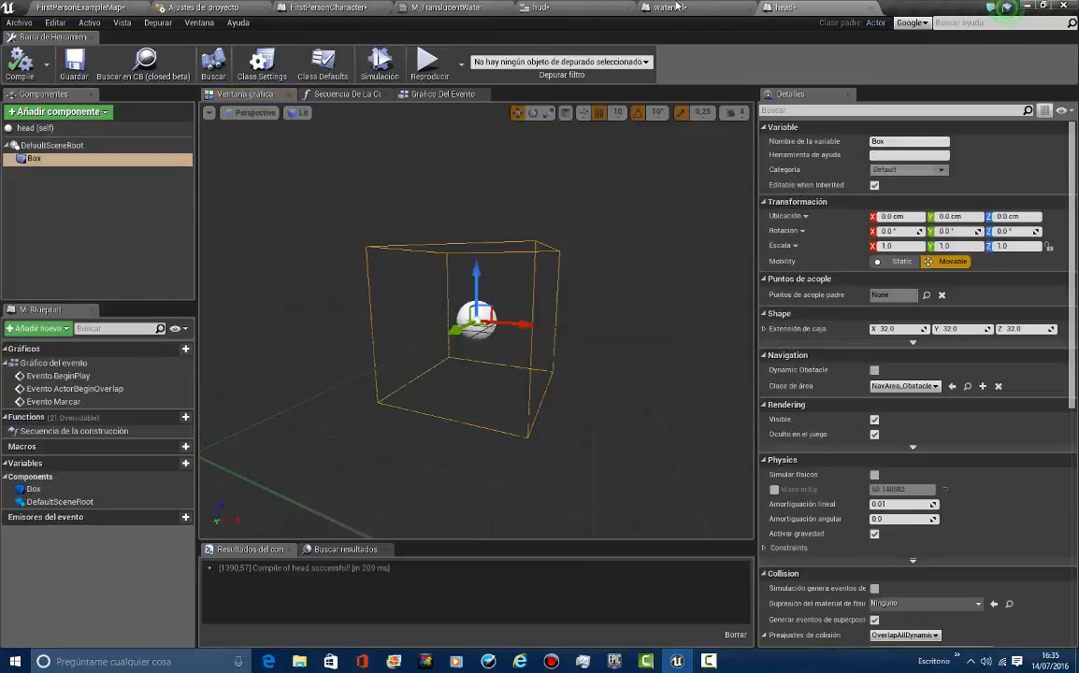
Add the head actor from the Content folder as a child actor component in the FirstPersonCharacter viewport, undocking and redocking its editor
click(349, 5)
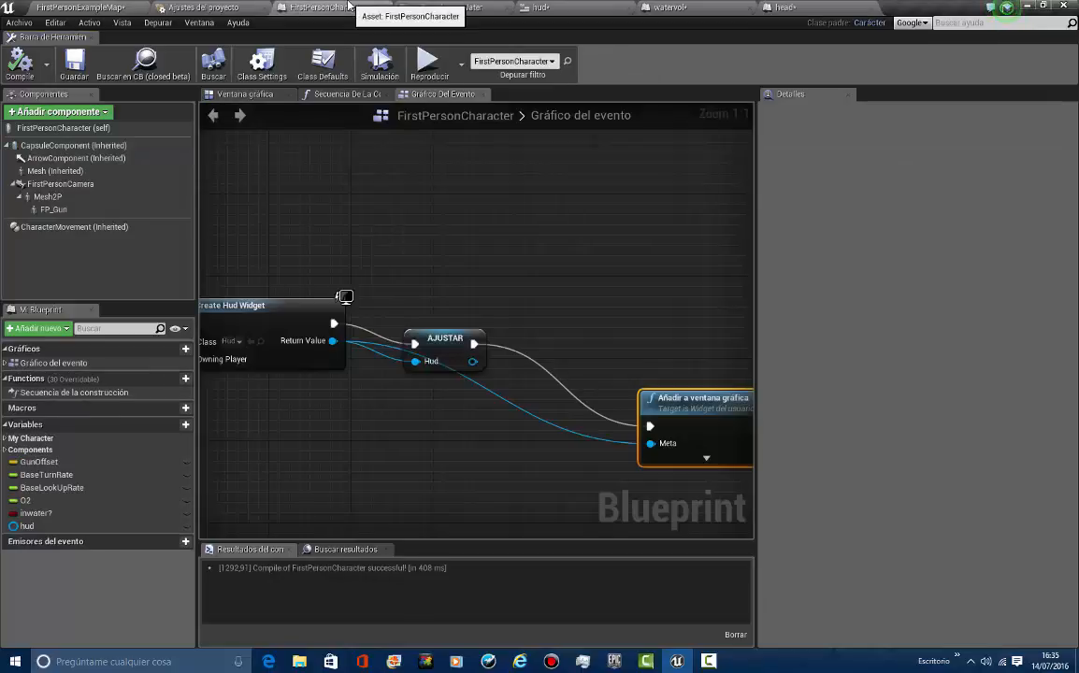
click(246, 95)
drag(356, 9, 440, 193)
drag(395, 541, 643, 374)
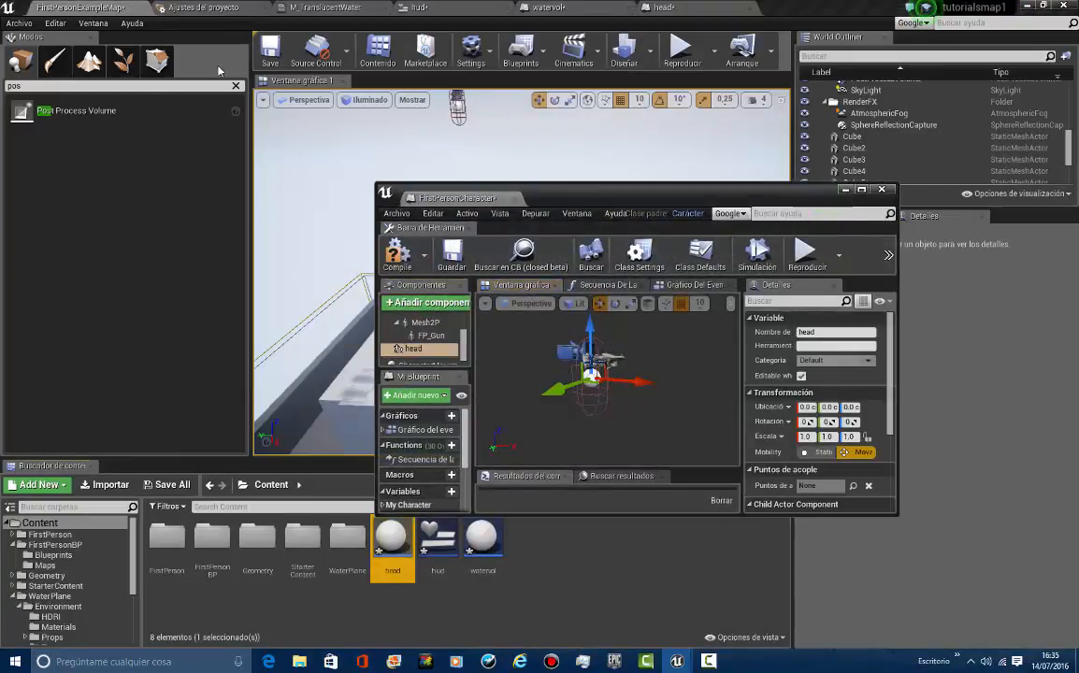
drag(463, 197, 204, 7)
Raise the head component to Z 70 cm, scale it uniformly to about 0.62, and compile FirstPersonCharacter
scroll(487, 318, up, 5)
right_drag(530, 344, 484, 333)
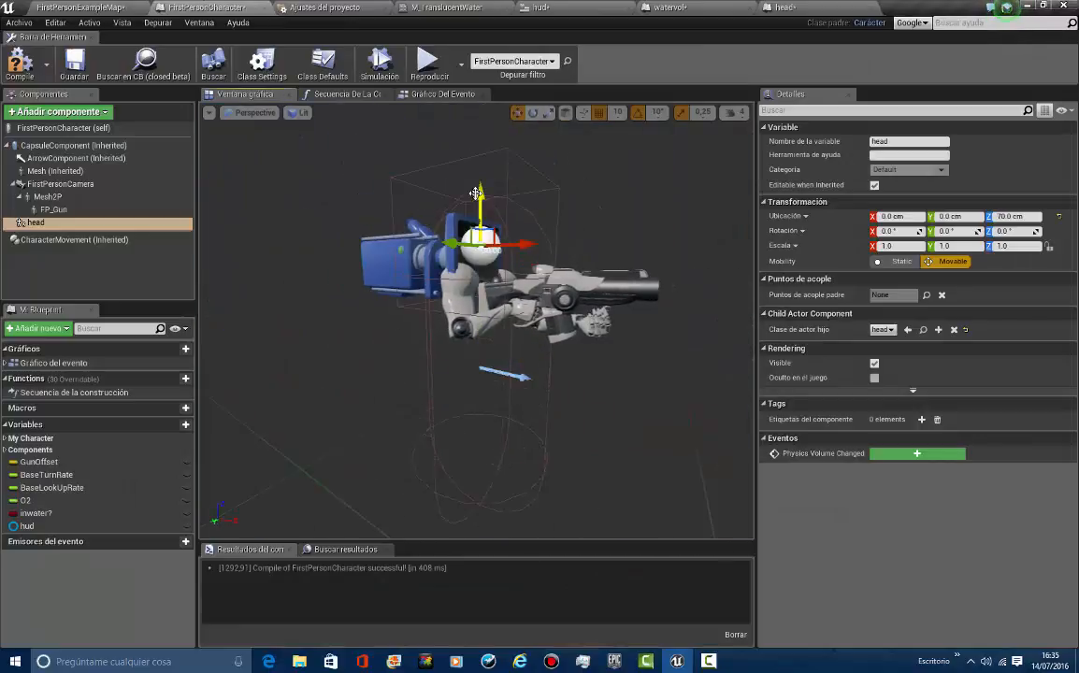
click(547, 115)
middle_drag(564, 309, 577, 379)
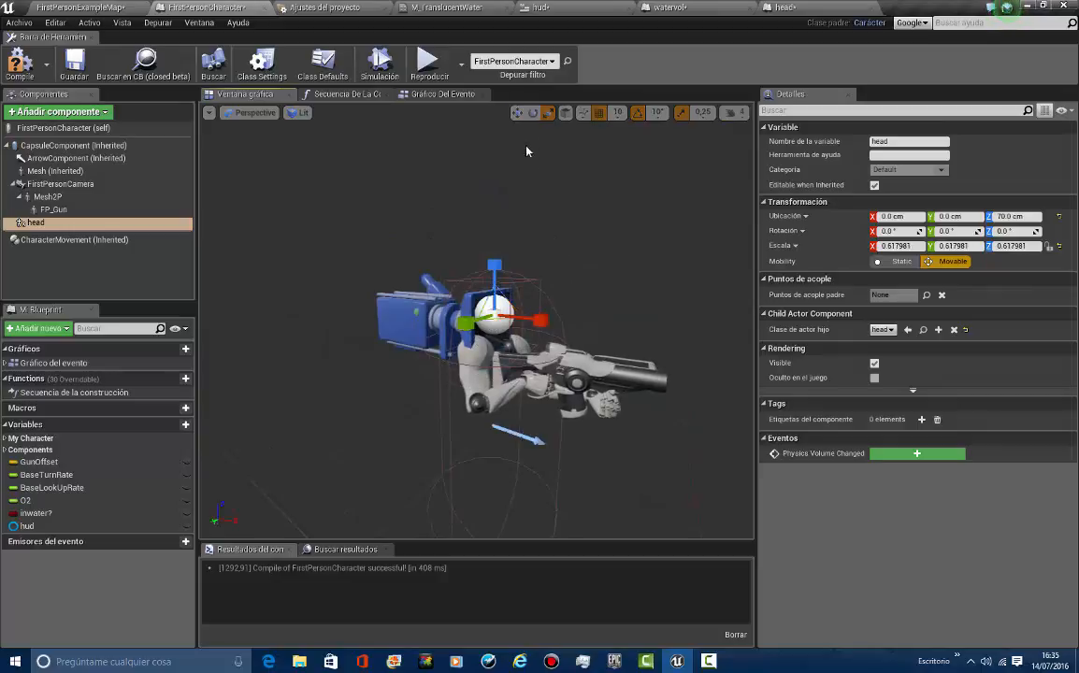
right_drag(558, 258, 54, 117)
click(25, 61)
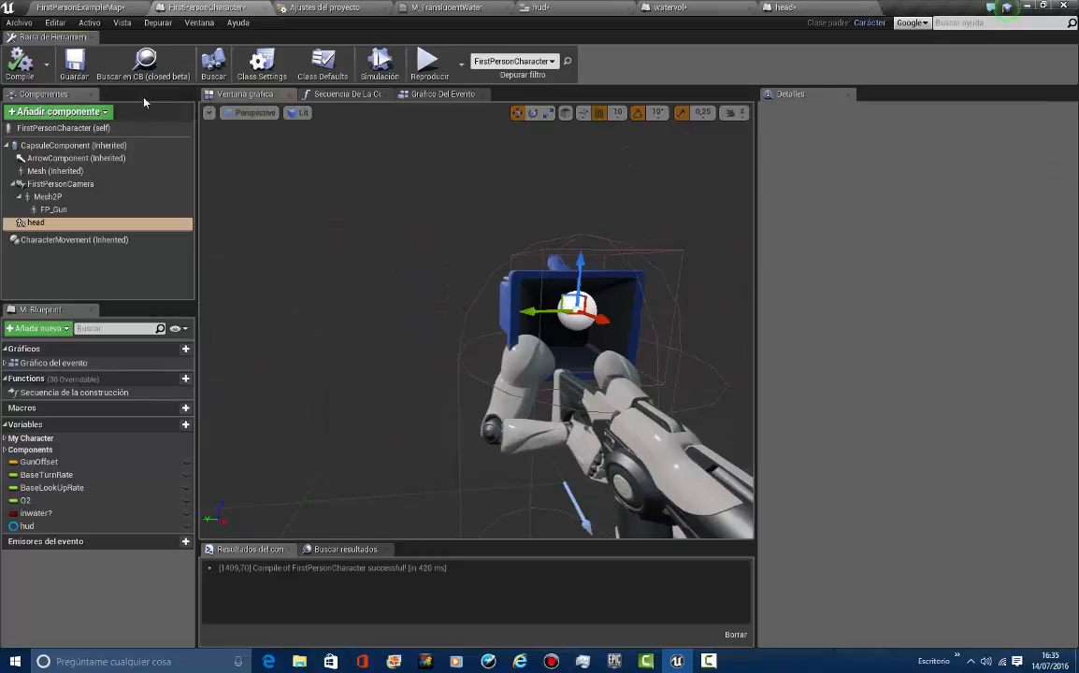
In the watervol event graph, move both overlap events away from their casts and break OnComponentBeginOverlap's execution and Other Actor links
click(709, 13)
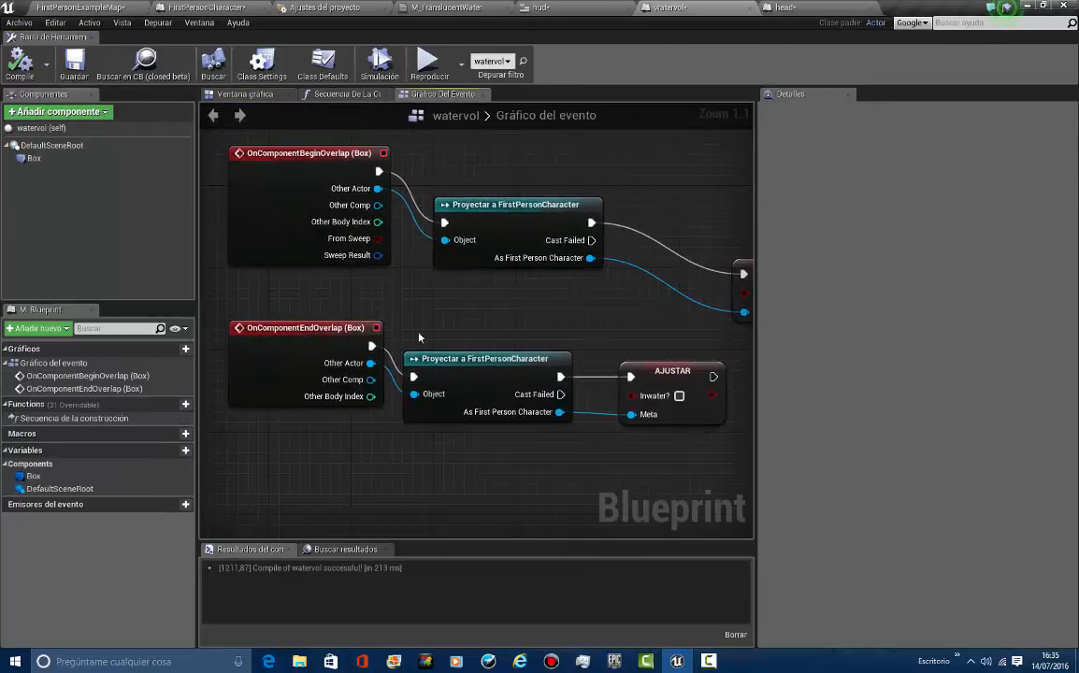
right_drag(362, 207, 470, 230)
drag(326, 441, 395, 214)
right_drag(395, 214, 491, 209)
drag(464, 232, 178, 275)
alt+click(307, 245)
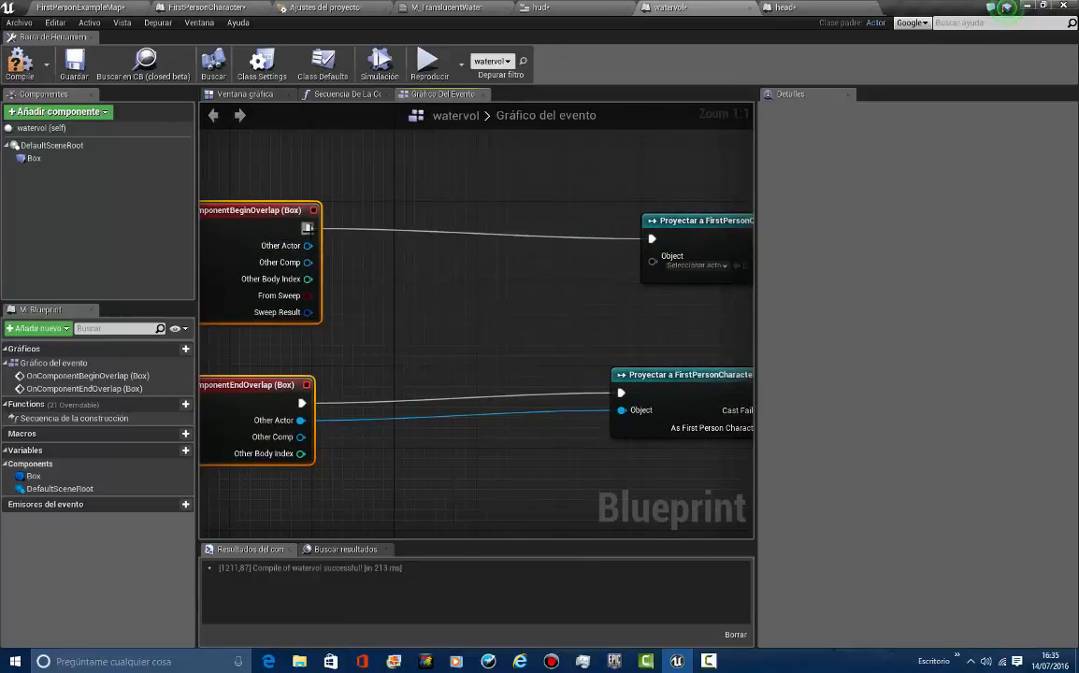
click(326, 249)
Break the execution and Other Actor links between OnComponentEndOverlap and its FirstPersonCharacter cast
right_click(250, 388)
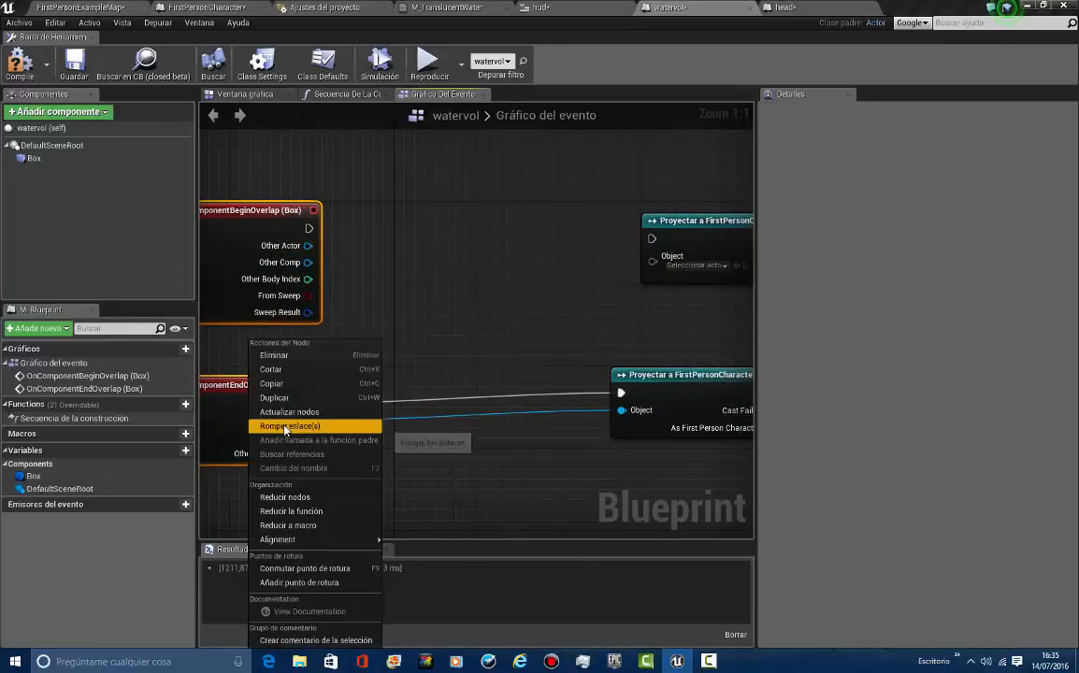
click(507, 456)
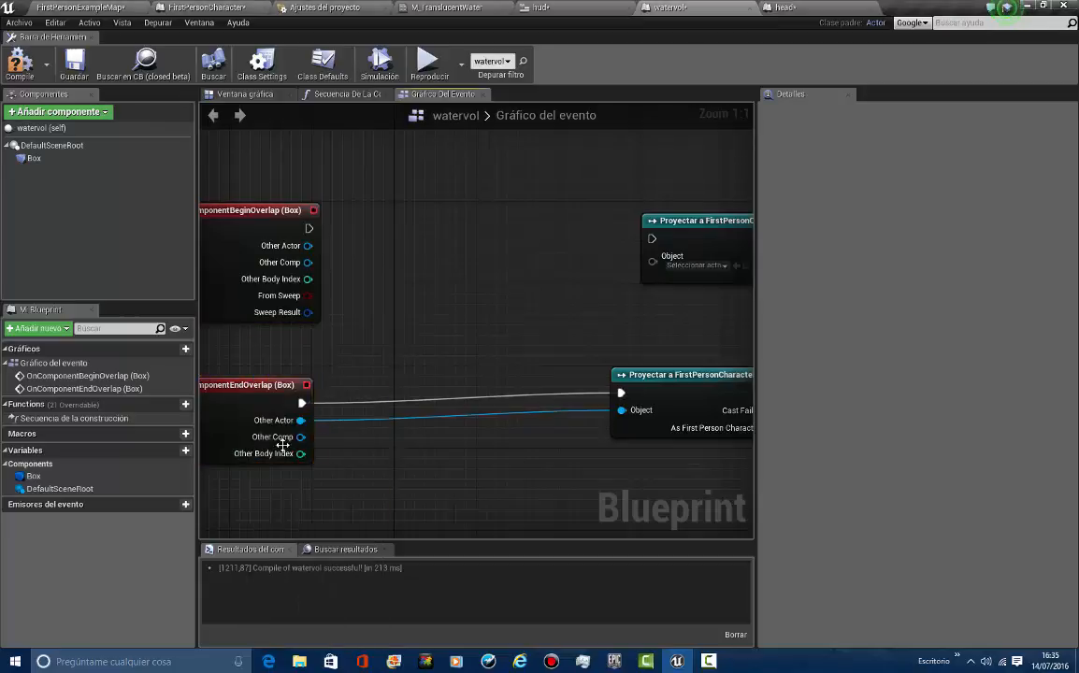
right_click(301, 404)
click(329, 424)
right_click(301, 421)
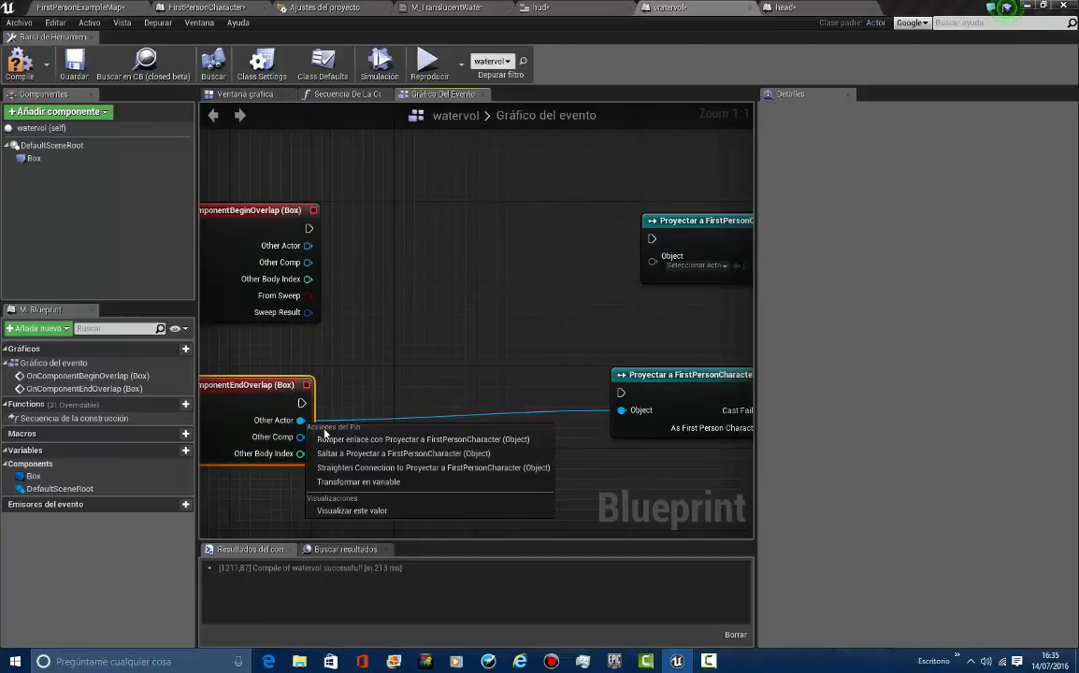
click(355, 441)
right_drag(340, 378, 367, 394)
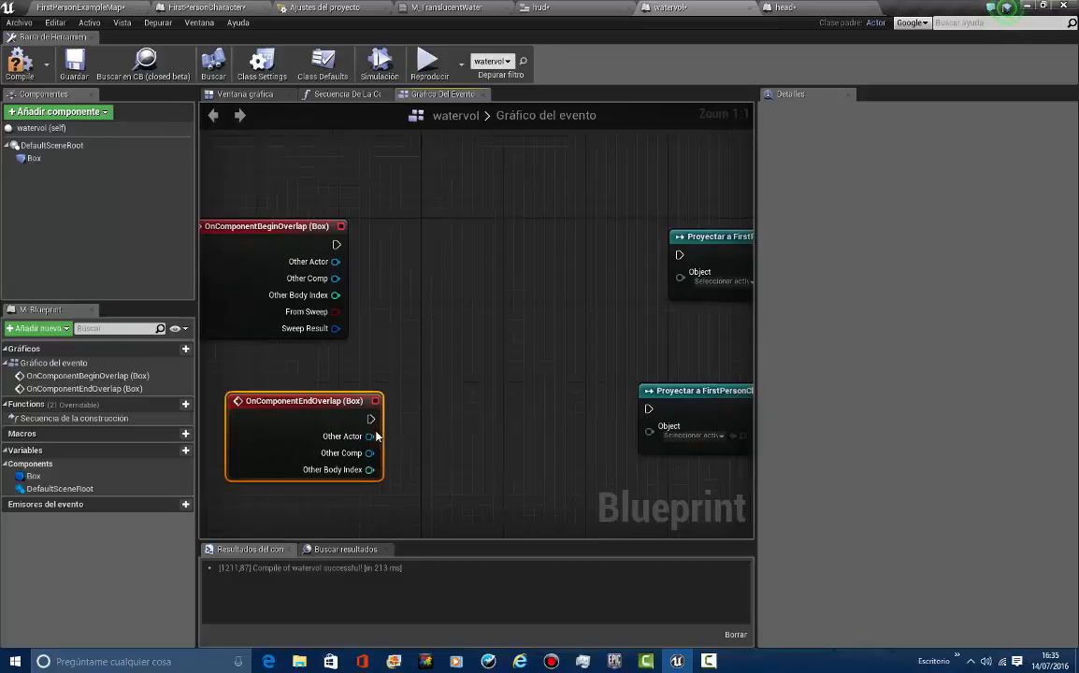
Cast each overlap event's Other Actor to head, inserting the Cast to head nodes ahead of the FirstPersonCharacter casts
drag(356, 438, 355, 437)
text(cast)
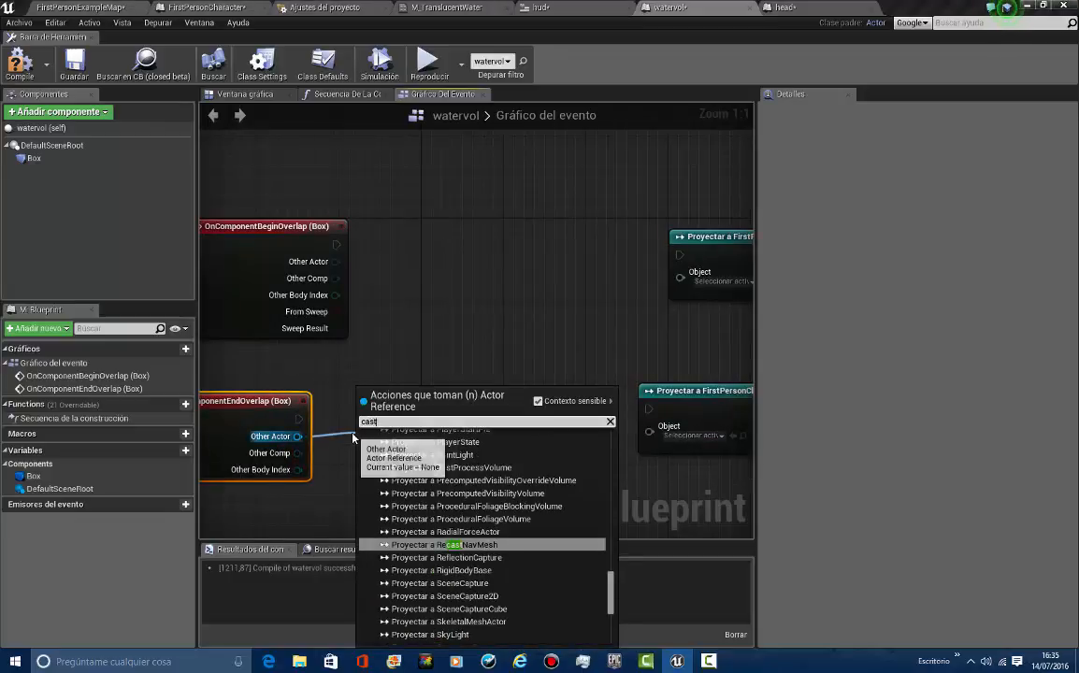
text( to head)
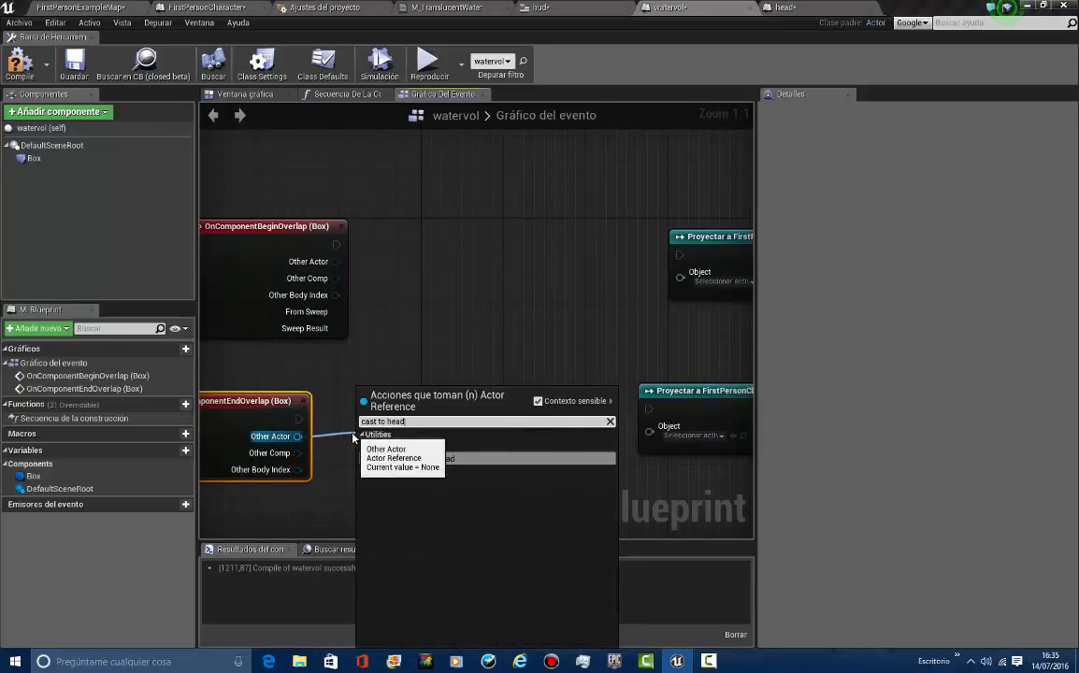
key(Return)
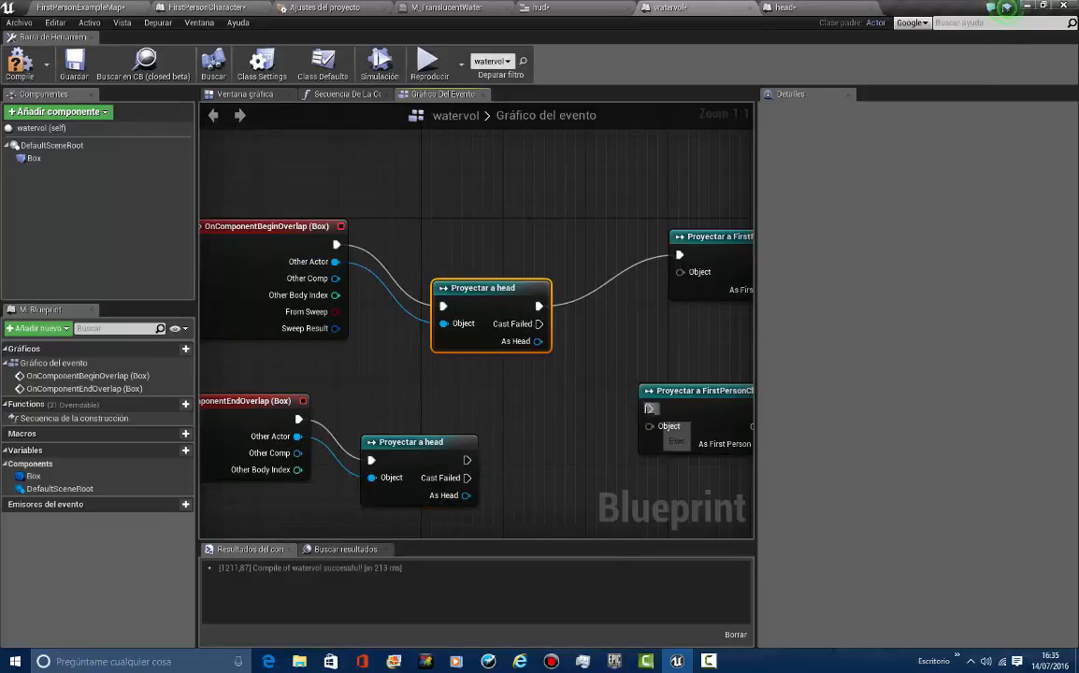
Feed a Get Player Character node into the Object input of the begin-overlap FirstPersonCharacter cast and position the node beneath it
drag(590, 371, 589, 370)
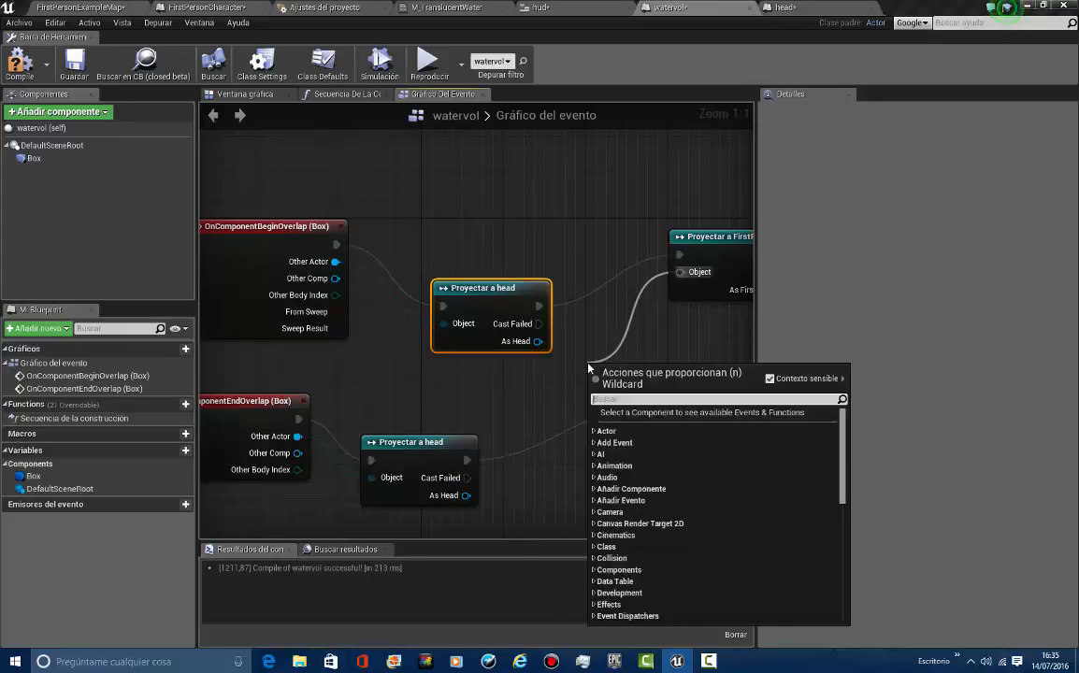
text(get player cha)
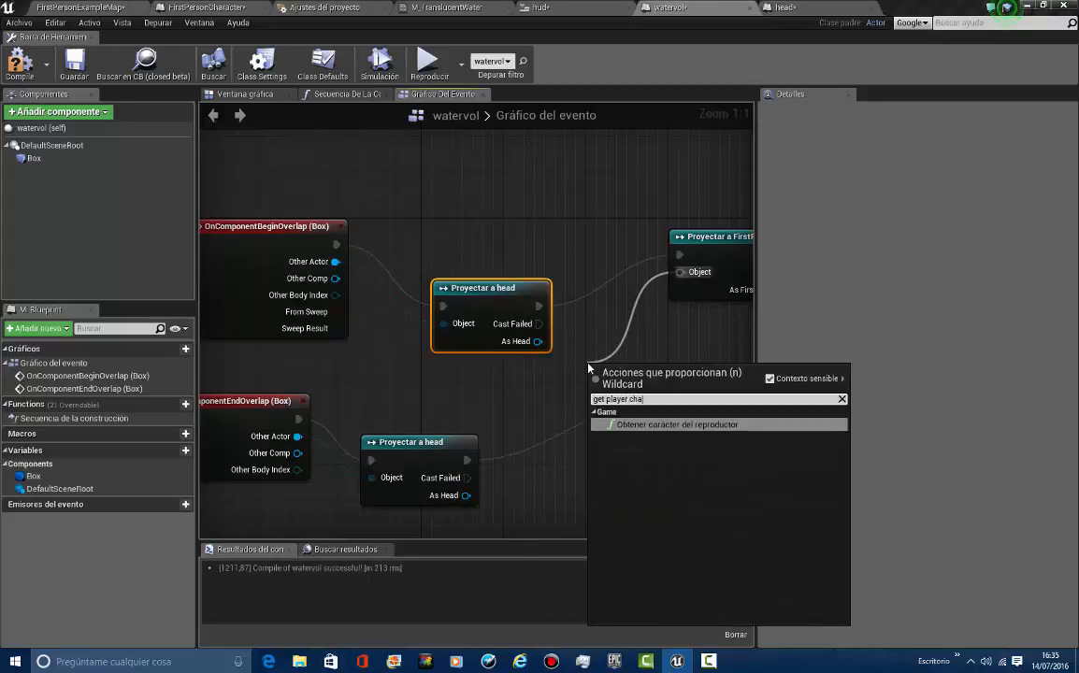
key(Return)
right_drag(633, 374, 493, 323)
drag(499, 290, 482, 338)
right_drag(476, 373, 454, 363)
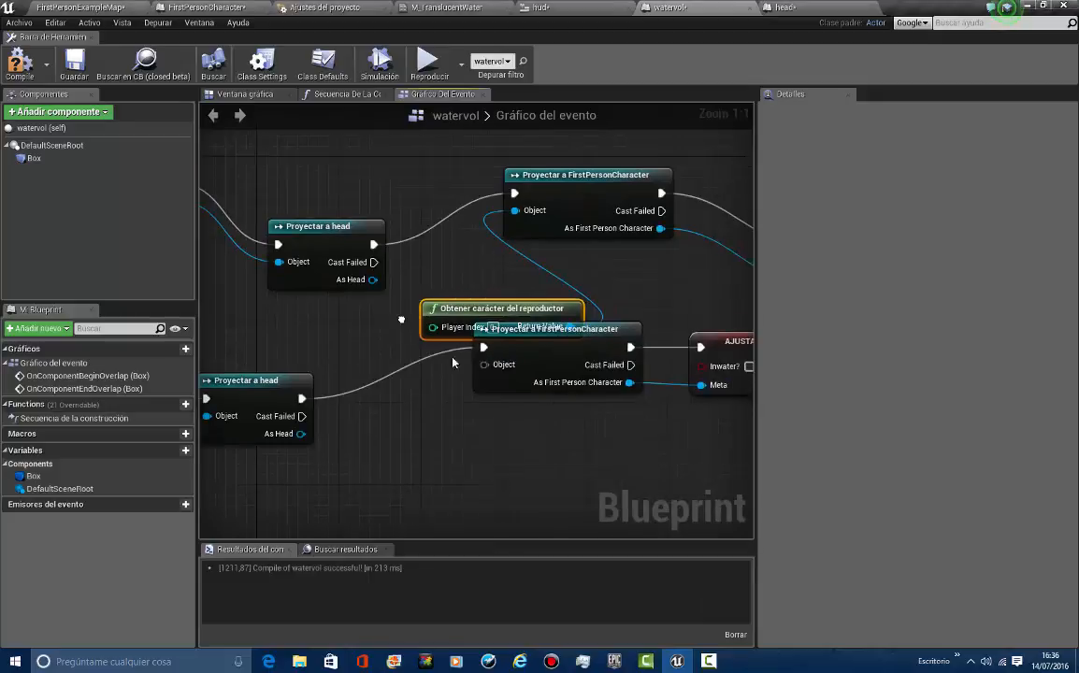
Feed a second Get Player Character node into the Object input of the end-overlap FirstPersonCharacter cast
drag(570, 326, 438, 445)
text(get pl)
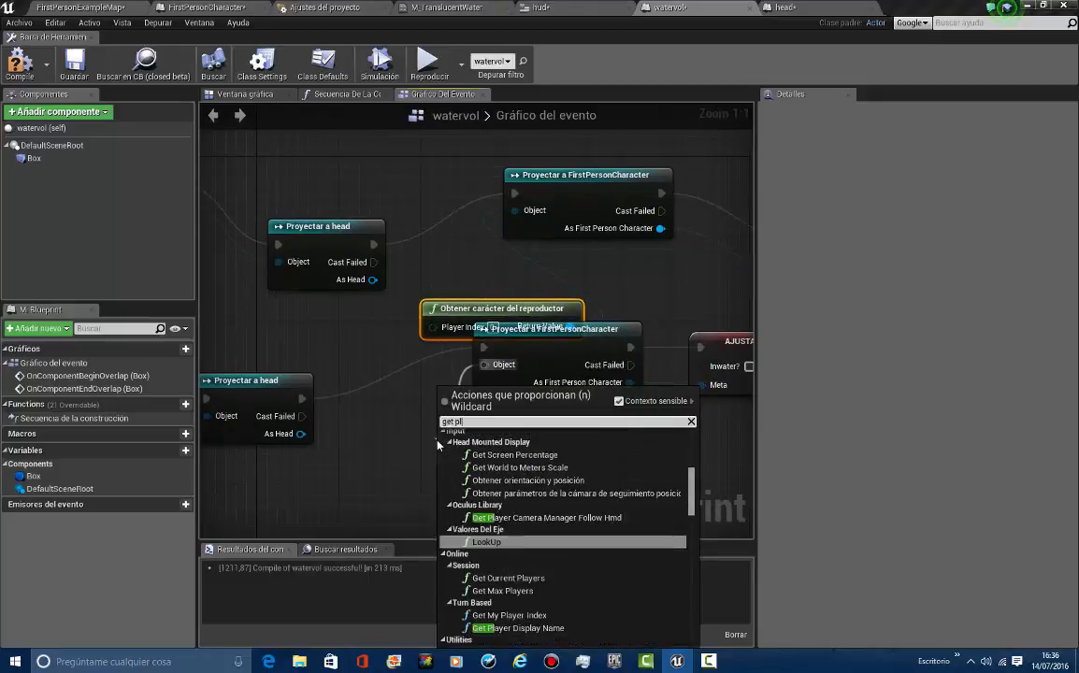
text(ayer cha)
key(Return)
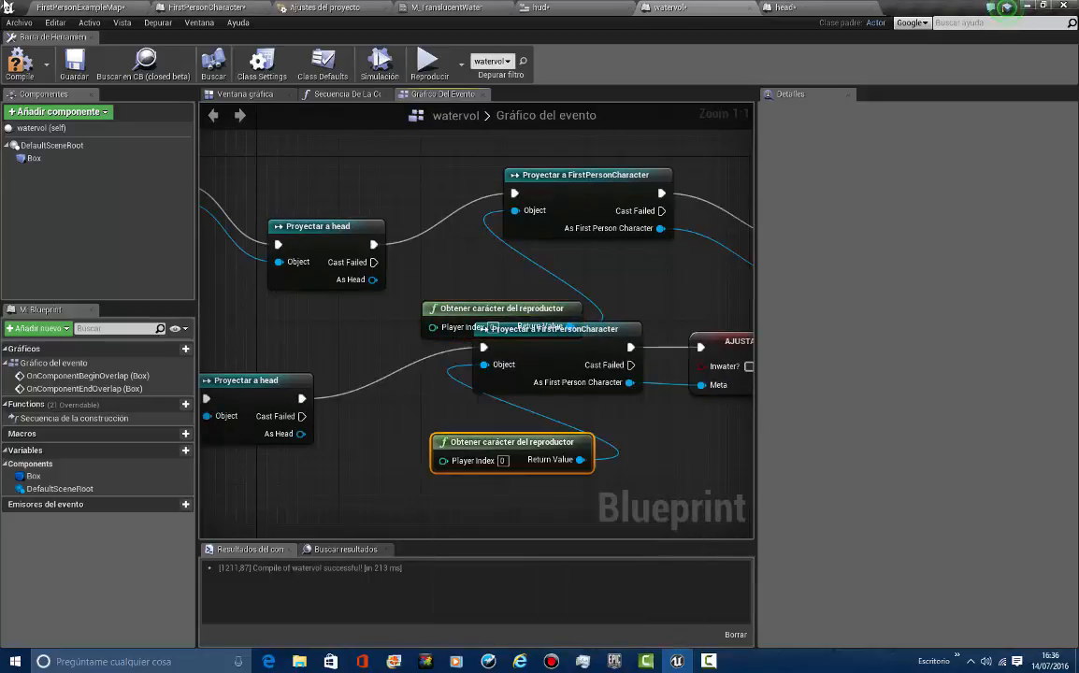
Play-test the level full screen and dive into the pool to watch the O2 bar under water
click(87, 6)
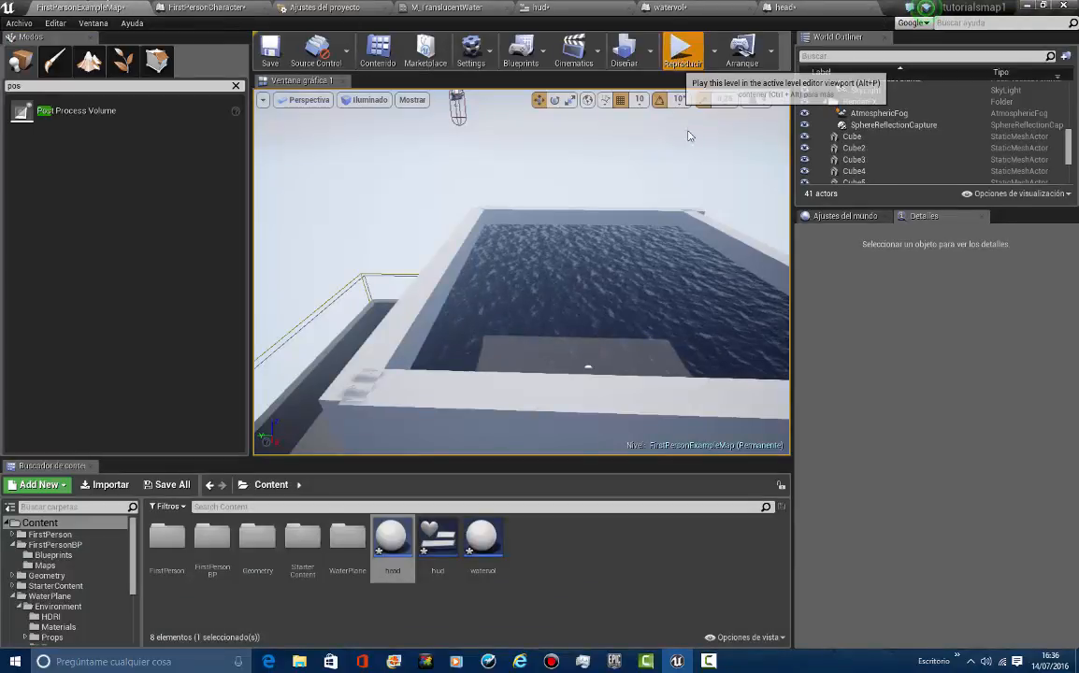
click(682, 51)
click(305, 402)
key(F11)
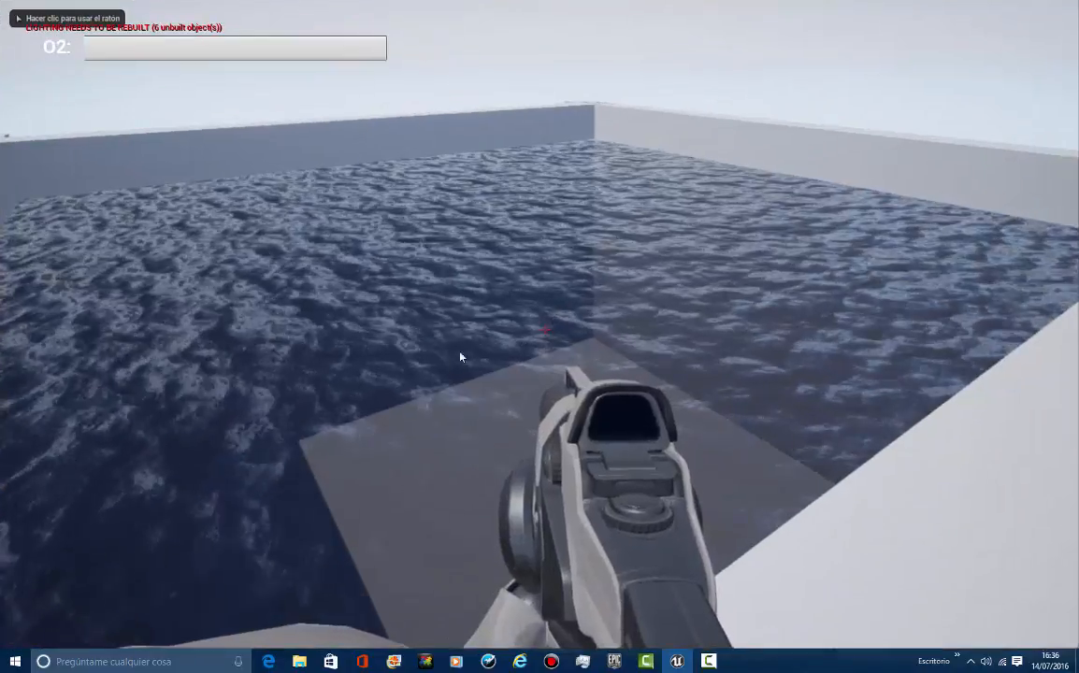
click(459, 356)
key(w)
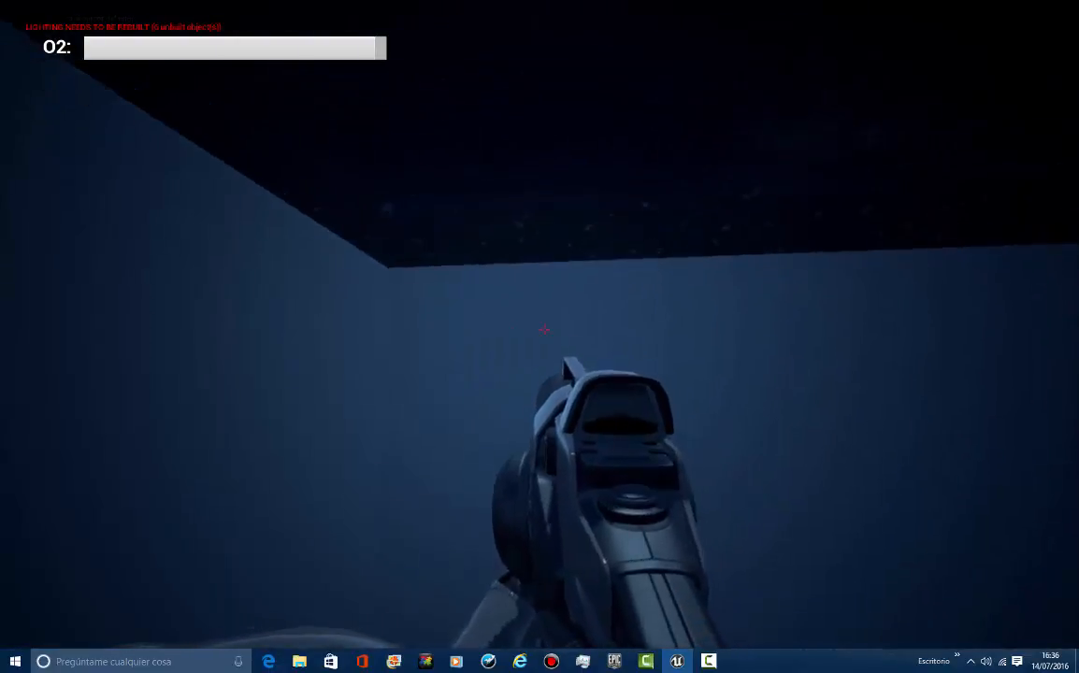
Surface and submerge repeatedly in the pool to check the O2 bar at the water line, and stop the session
key(space)
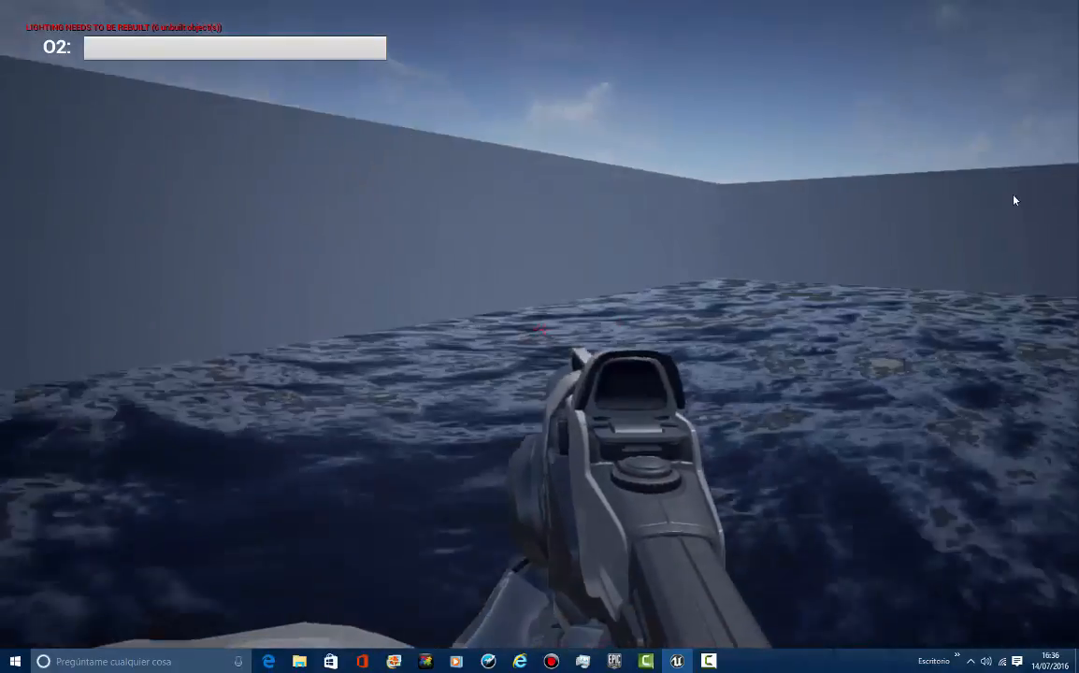
key(w)
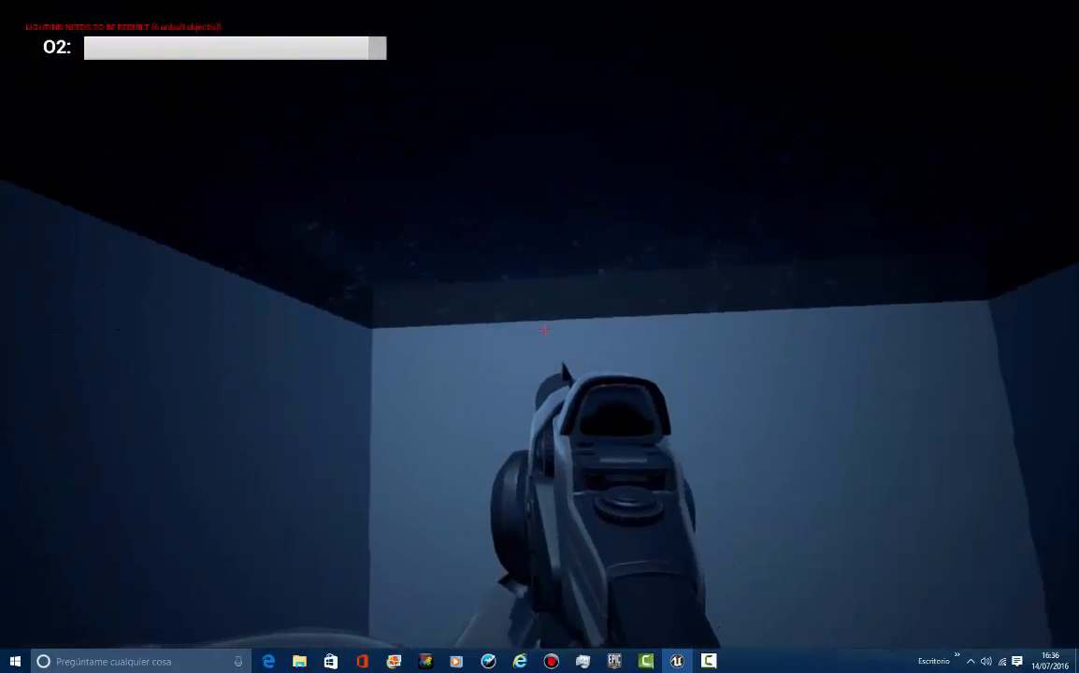
key(w)
key(w)
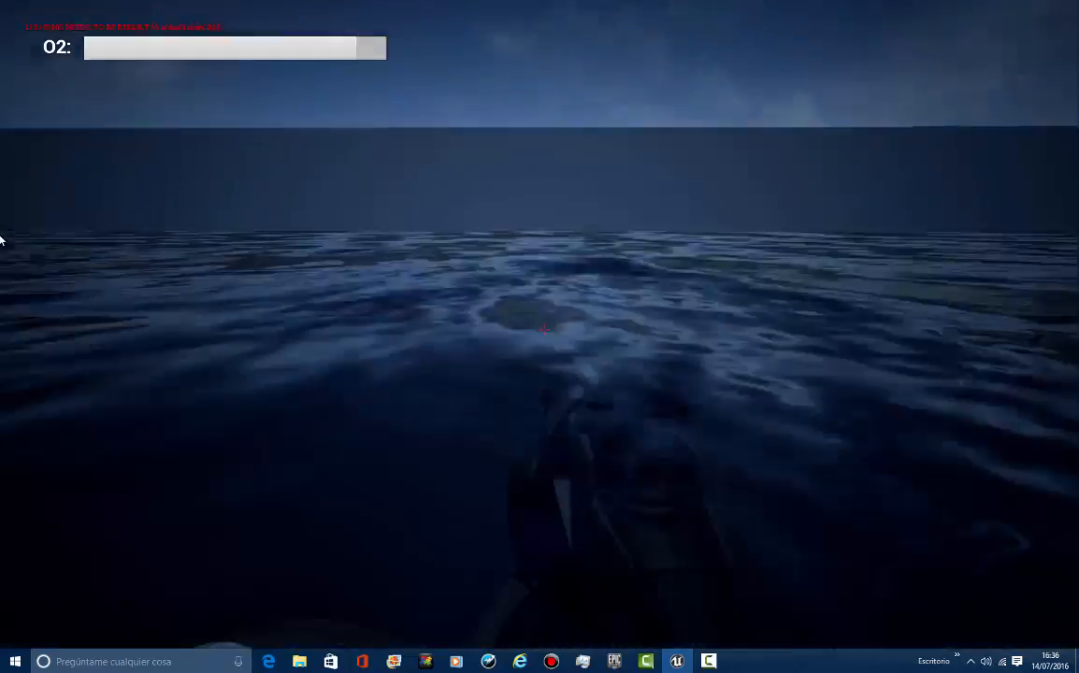
key(w)
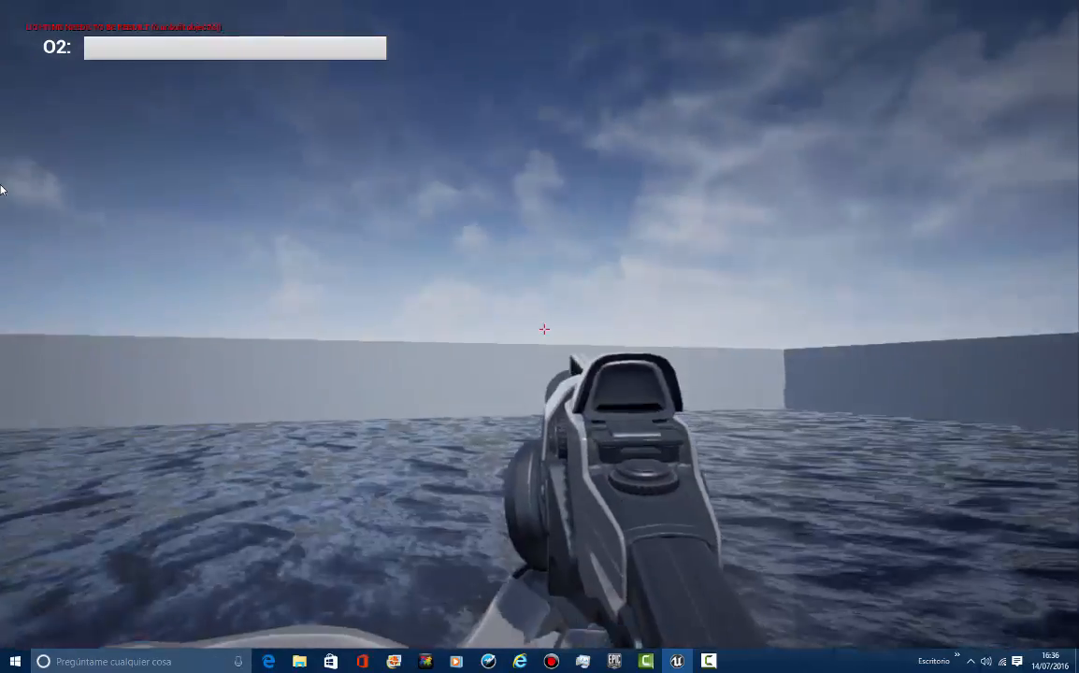
key(w)
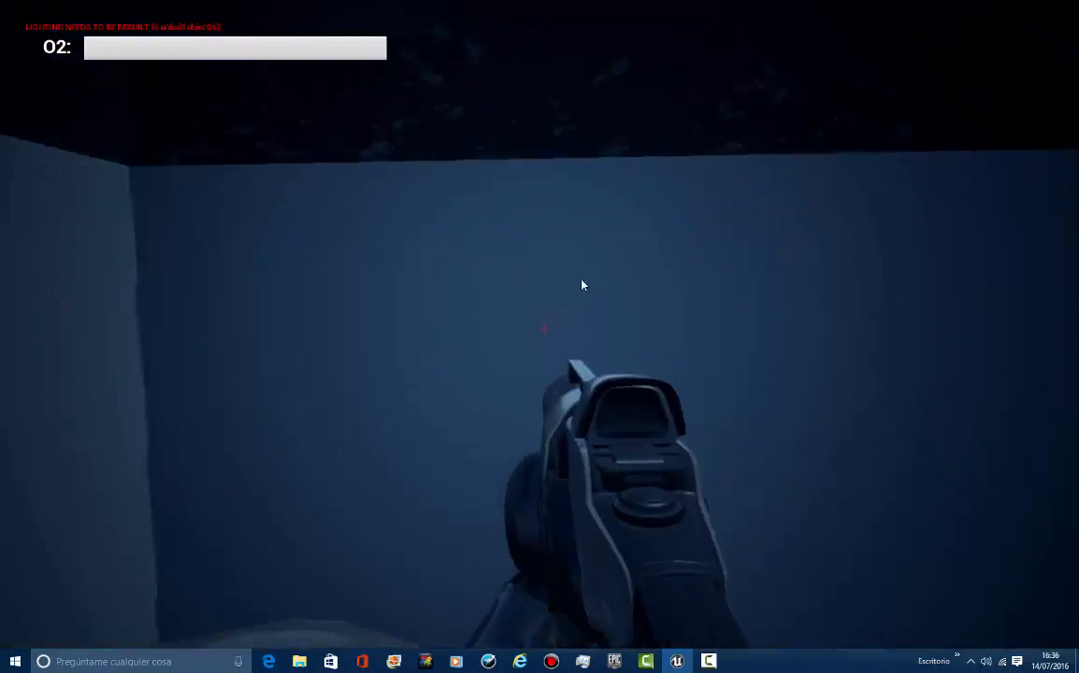
key(F11)
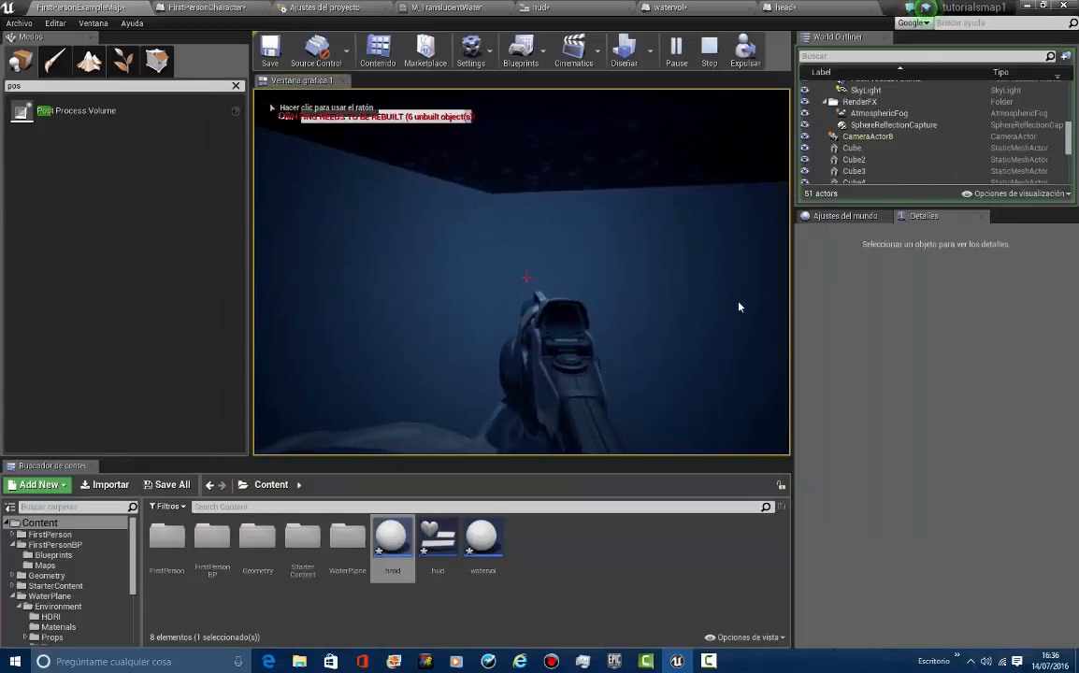
key(Escape)
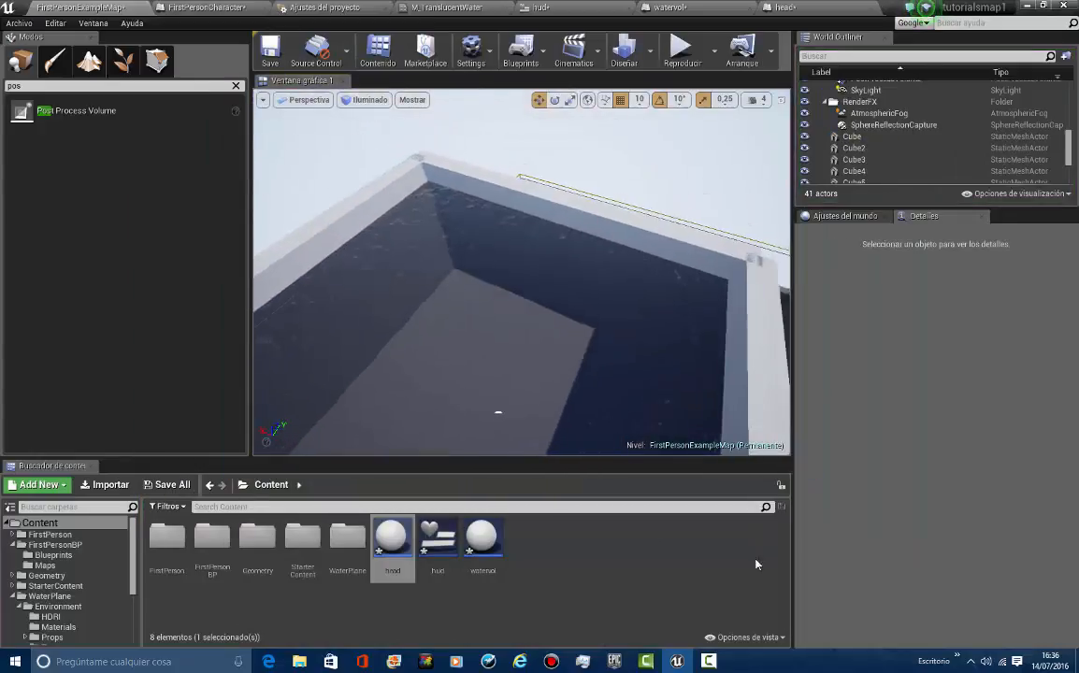